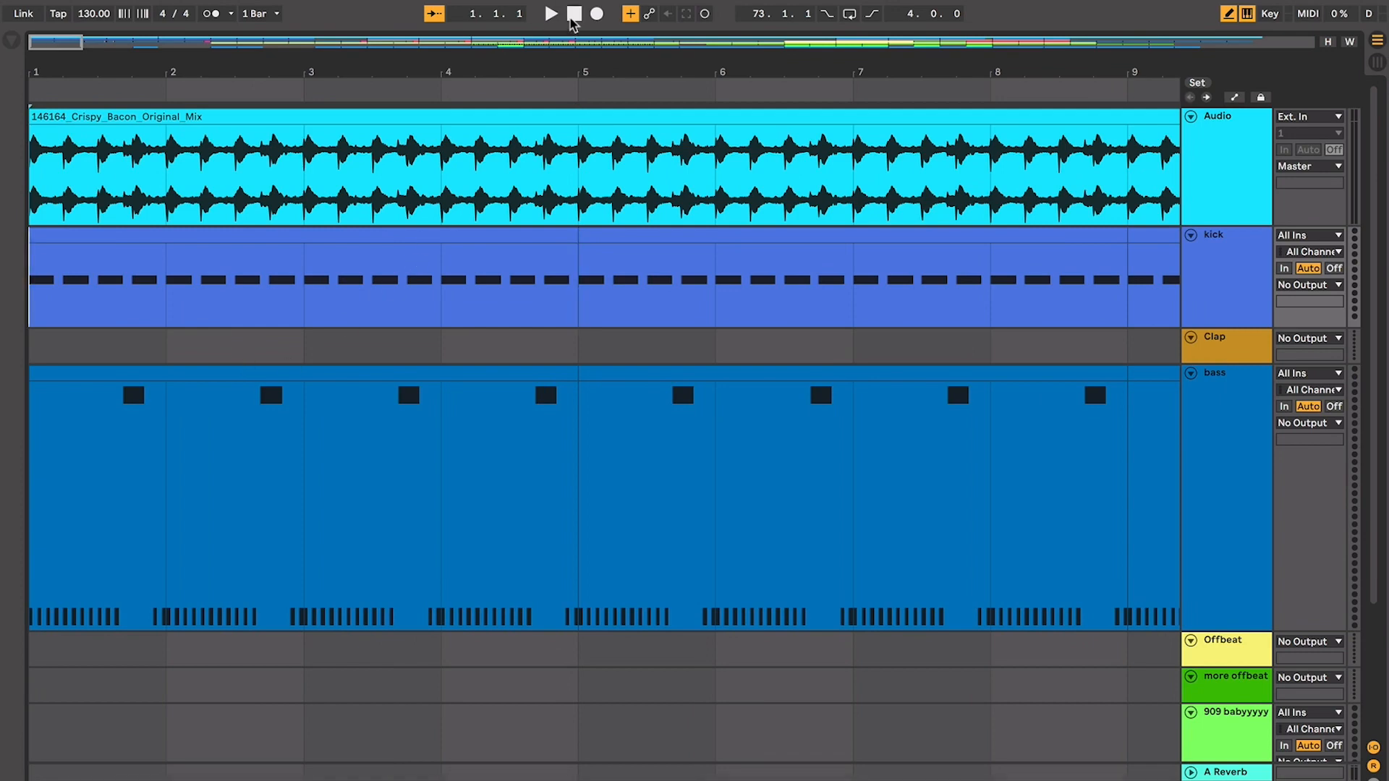
Play the opening of the arrangement from bar 1 through the kick and bass, stopping playback around bar 10
key(plus)
key(plus)
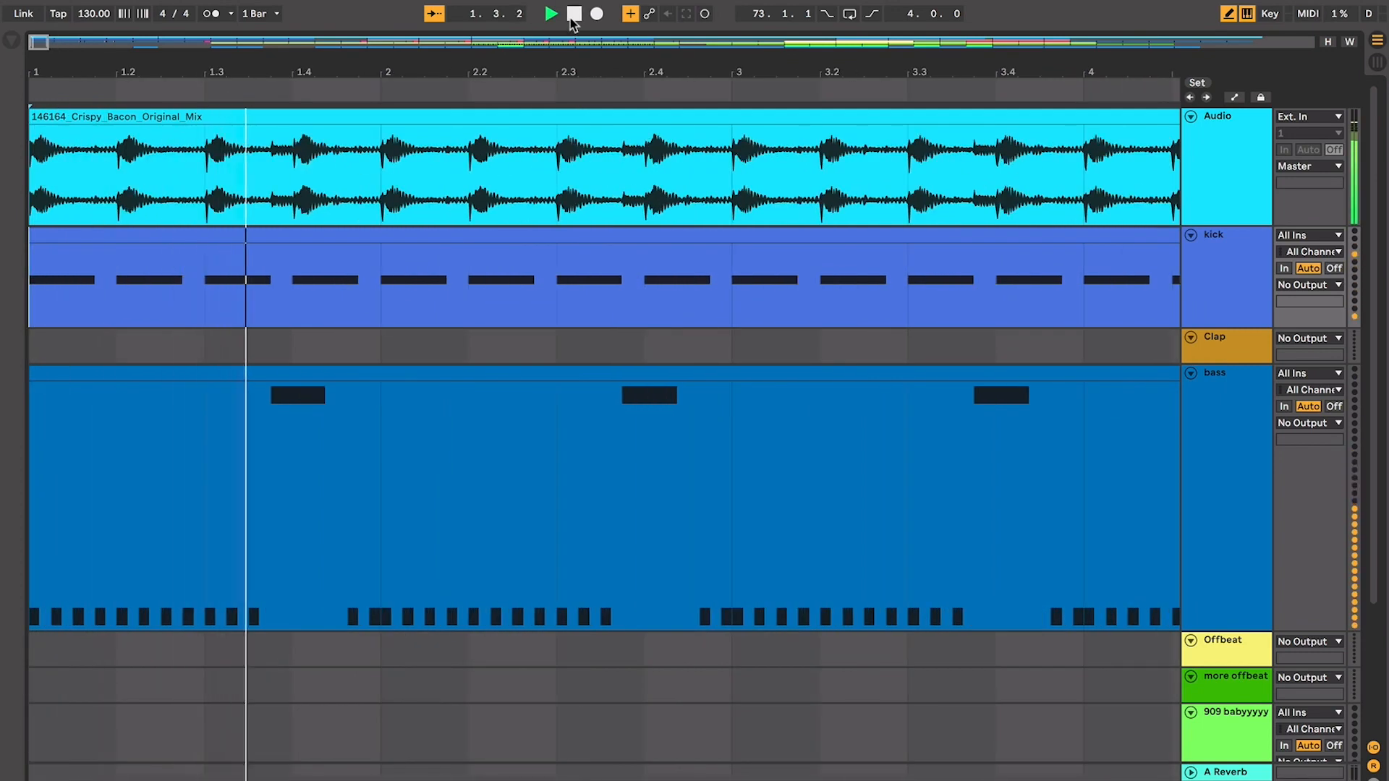
key(plus)
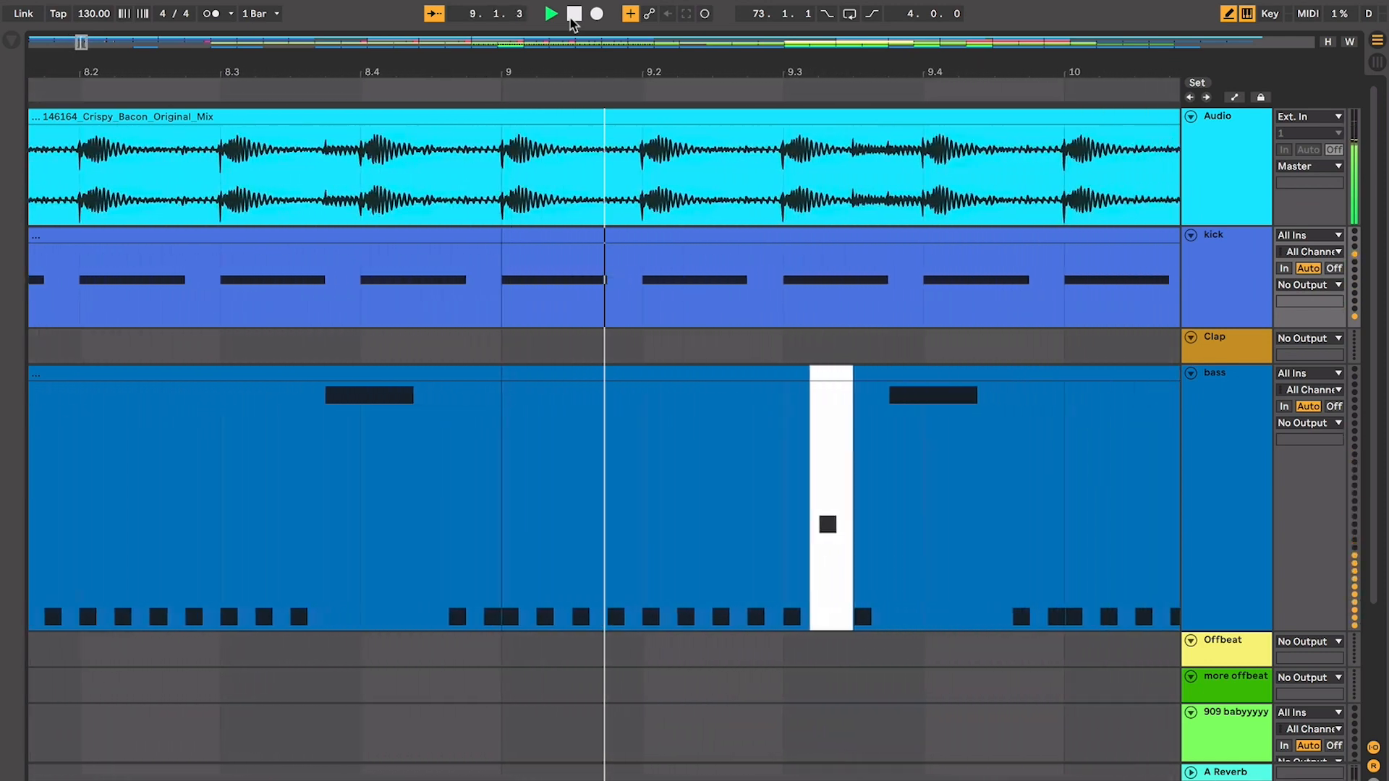
click(571, 18)
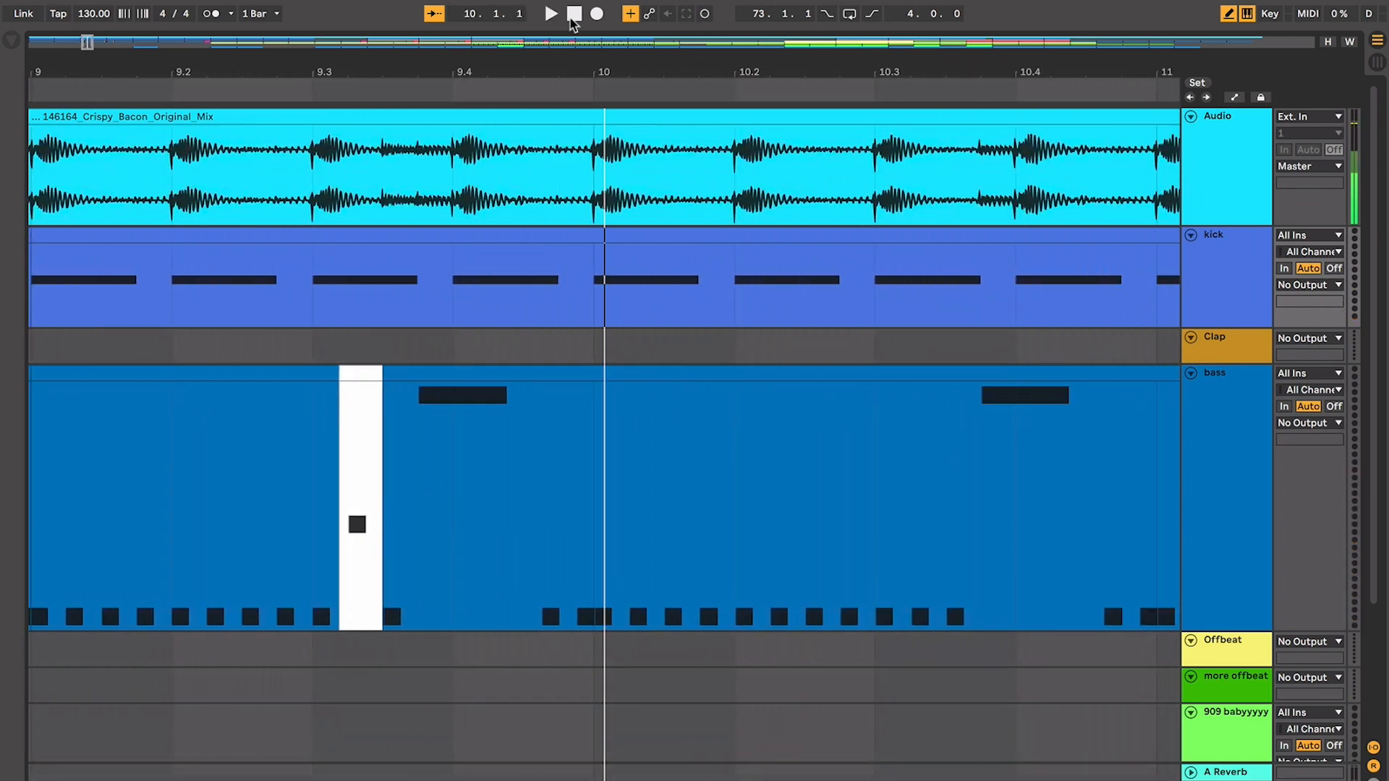
Select the bass clip section starting at bar 9 and examine the short white clip following it at 9.3
key(minus)
key(minus)
click(535, 375)
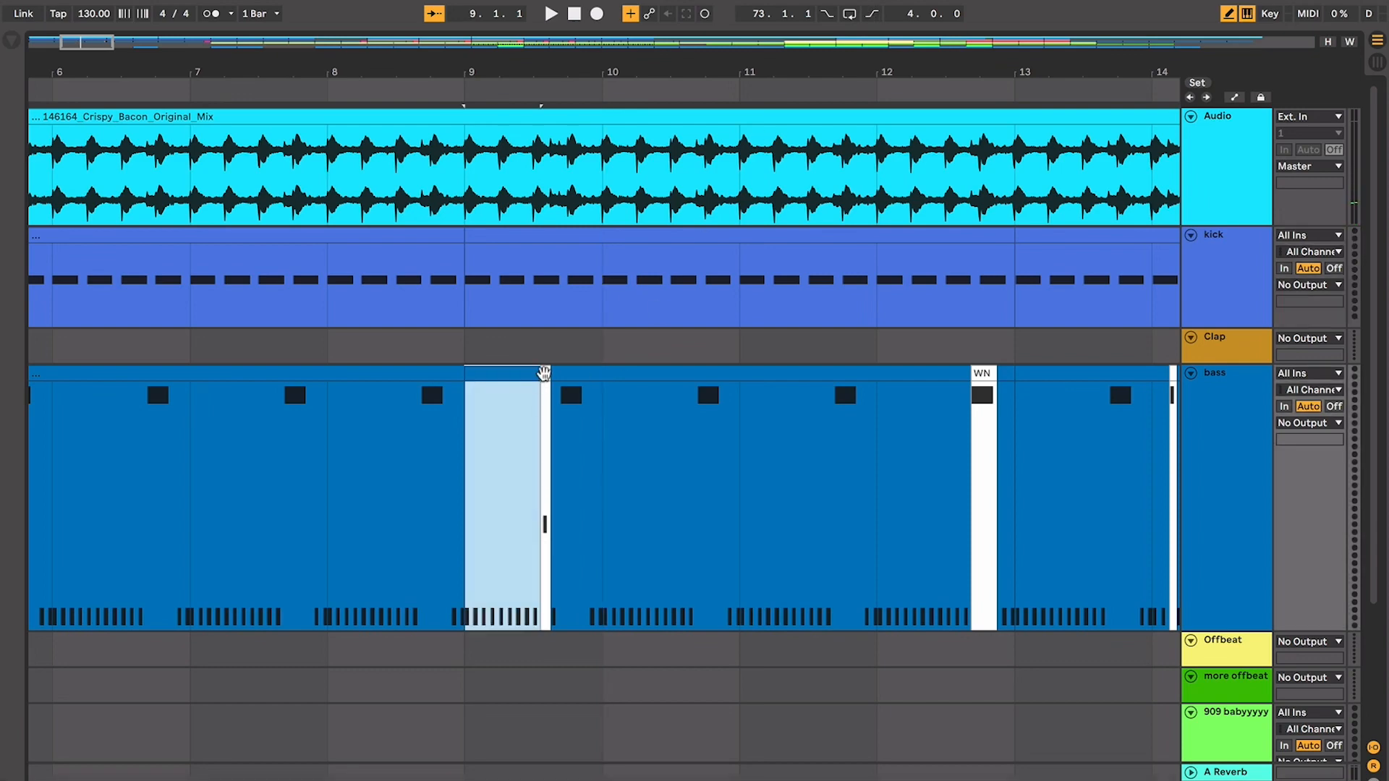
click(546, 374)
key(minus)
key(minus)
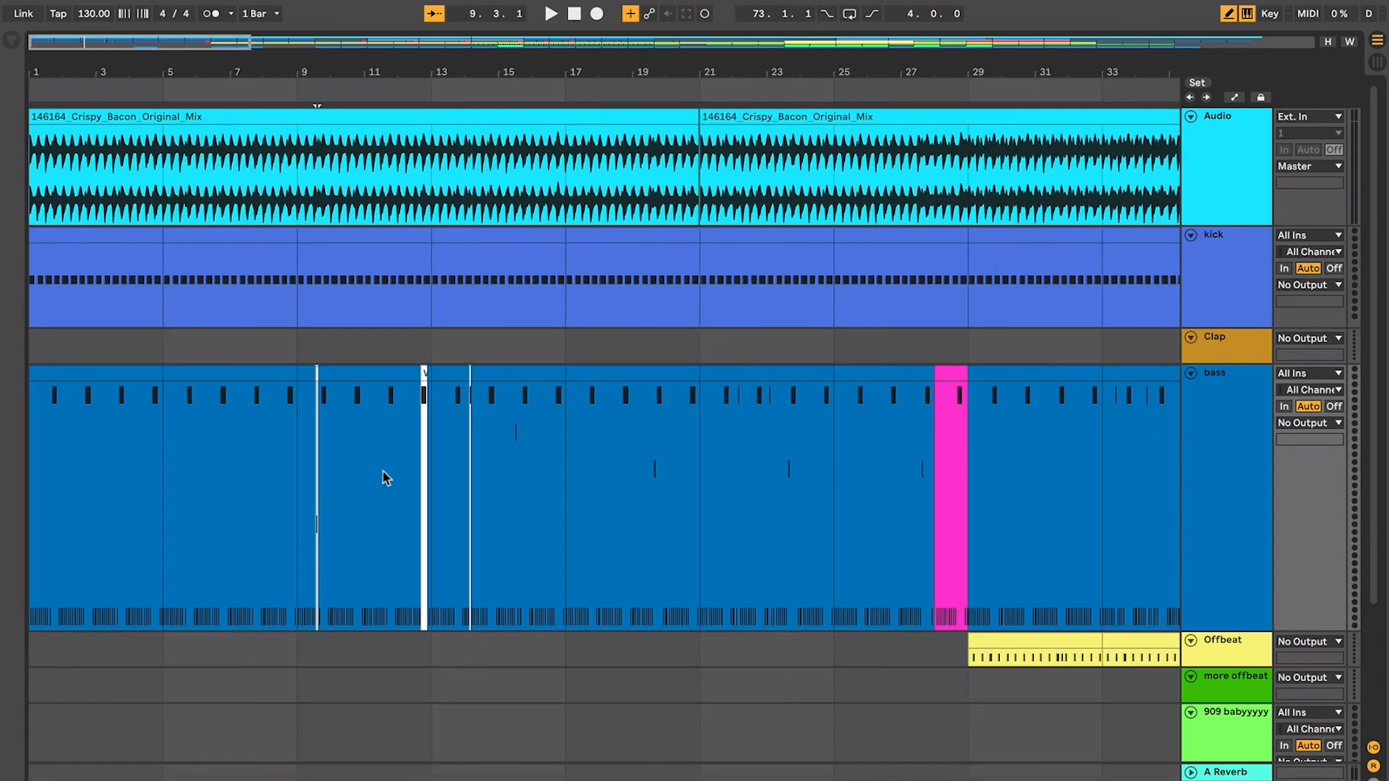
Mark bars 5 to 9 and bars 9 to 17 on the bass track to compare the phrases
click(437, 431)
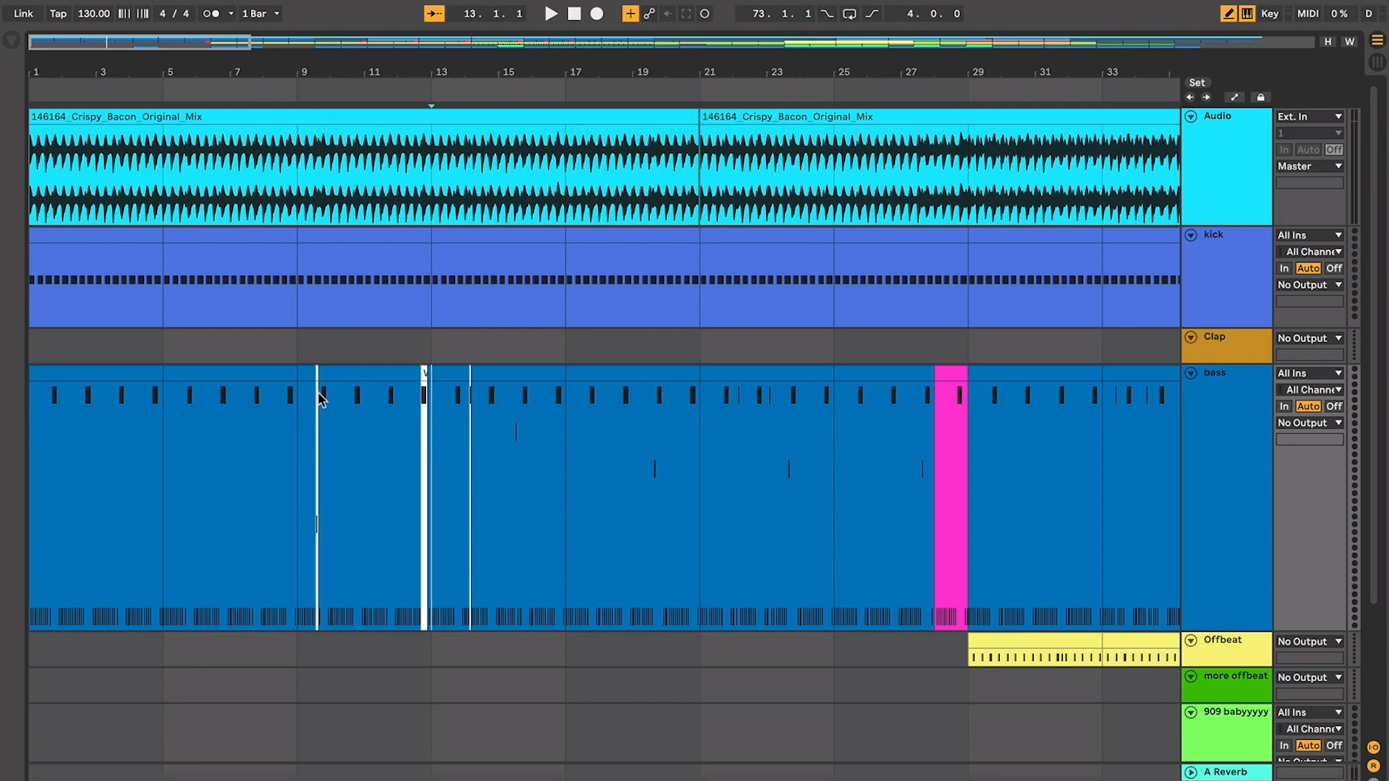
drag(203, 469, 266, 473)
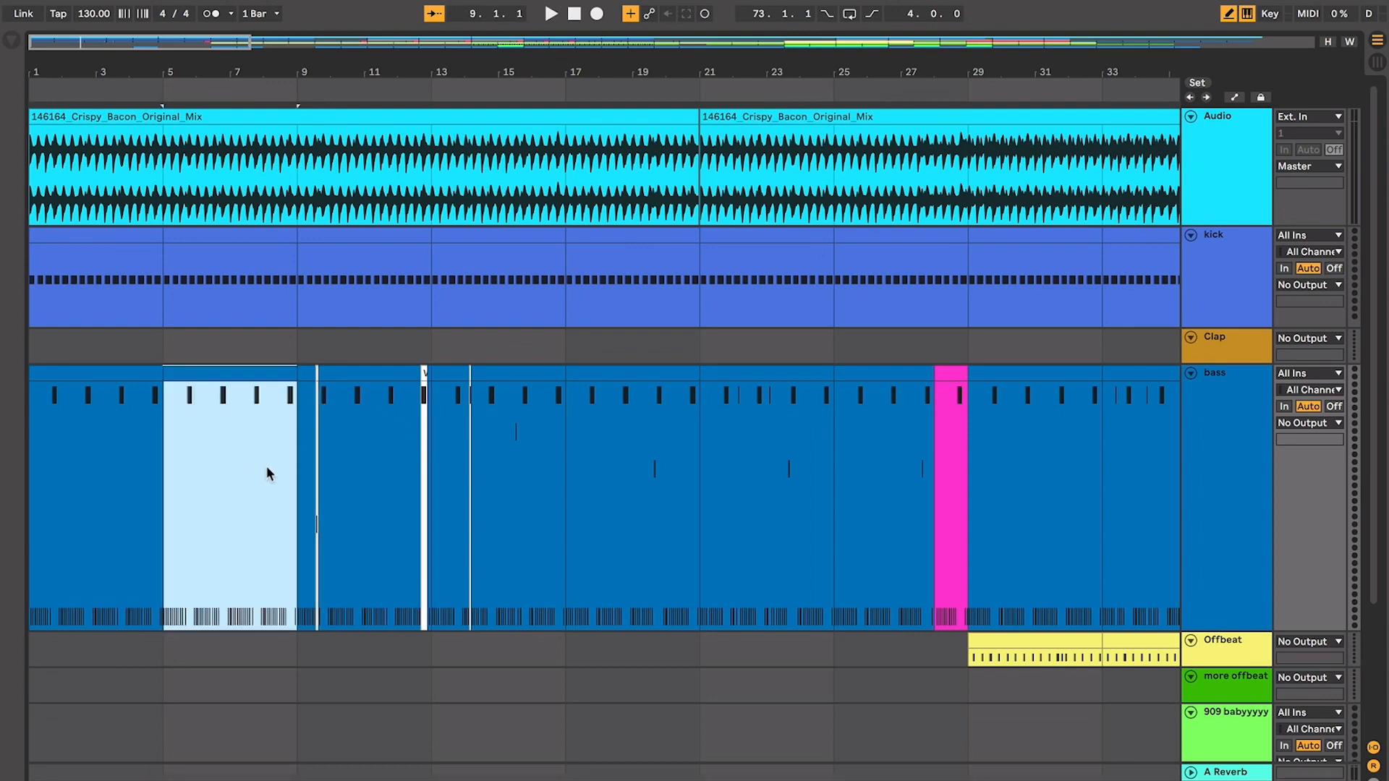
click(293, 454)
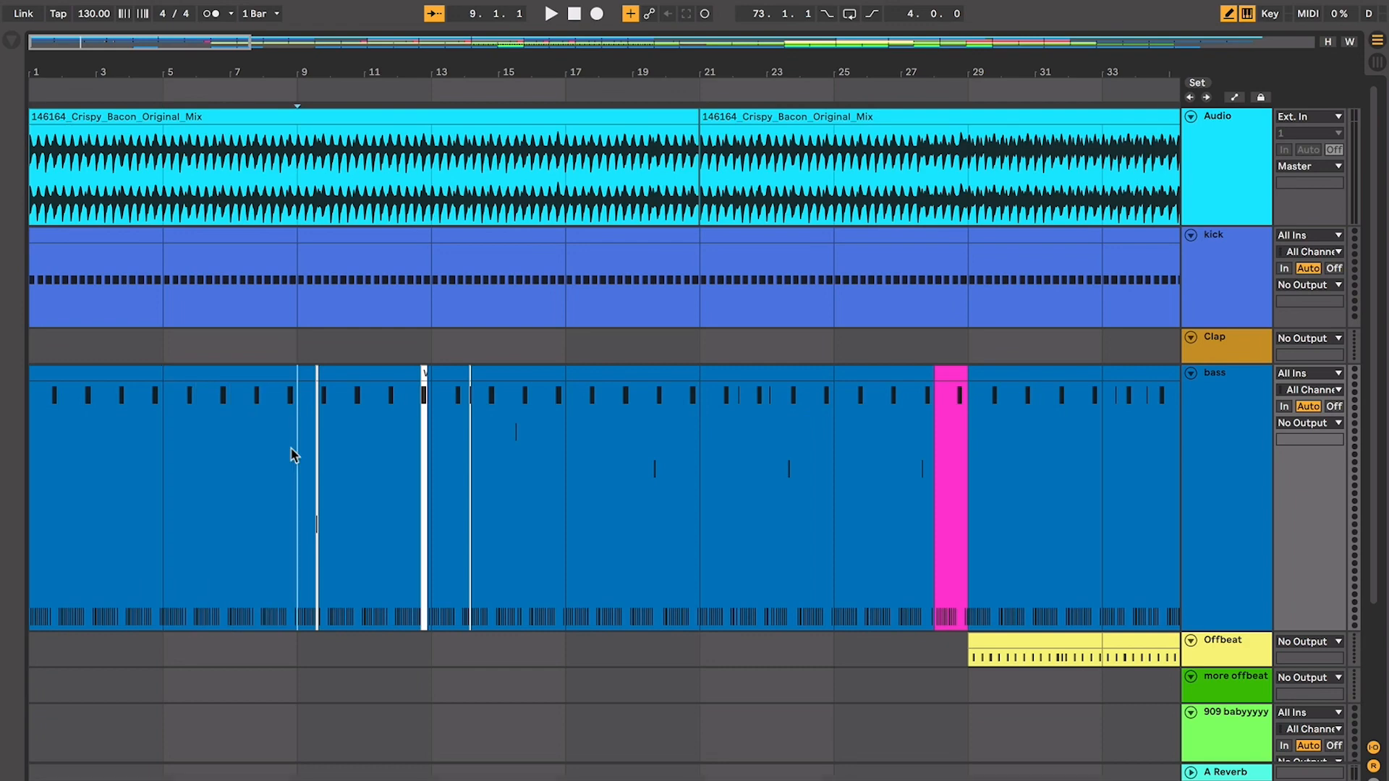
mouse_move(293, 454)
mouse_down()
mouse_move(511, 453)
mouse_move(564, 434)
mouse_up()
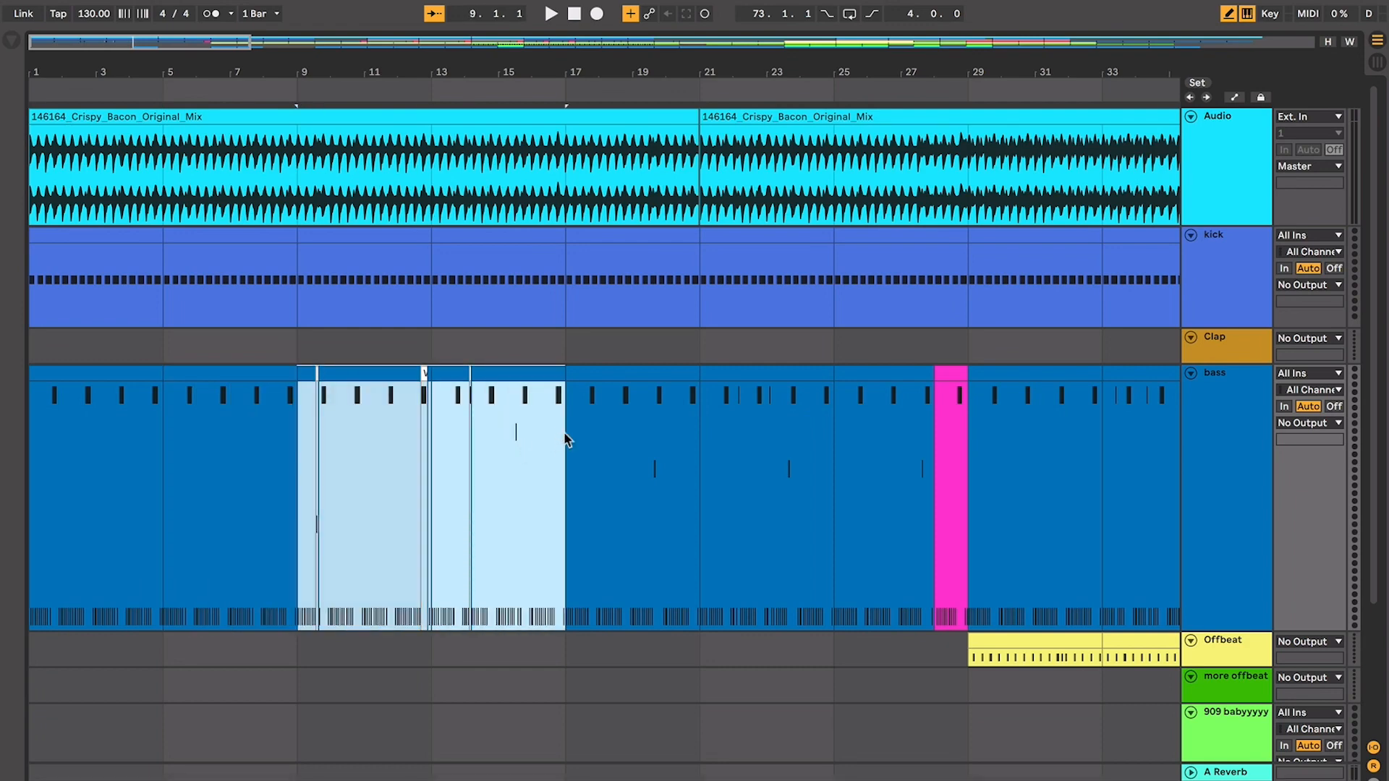
click(552, 437)
Move the drone static track directly below the Offbeat track
key(plus)
key(plus)
scroll(550, 440, left, 3)
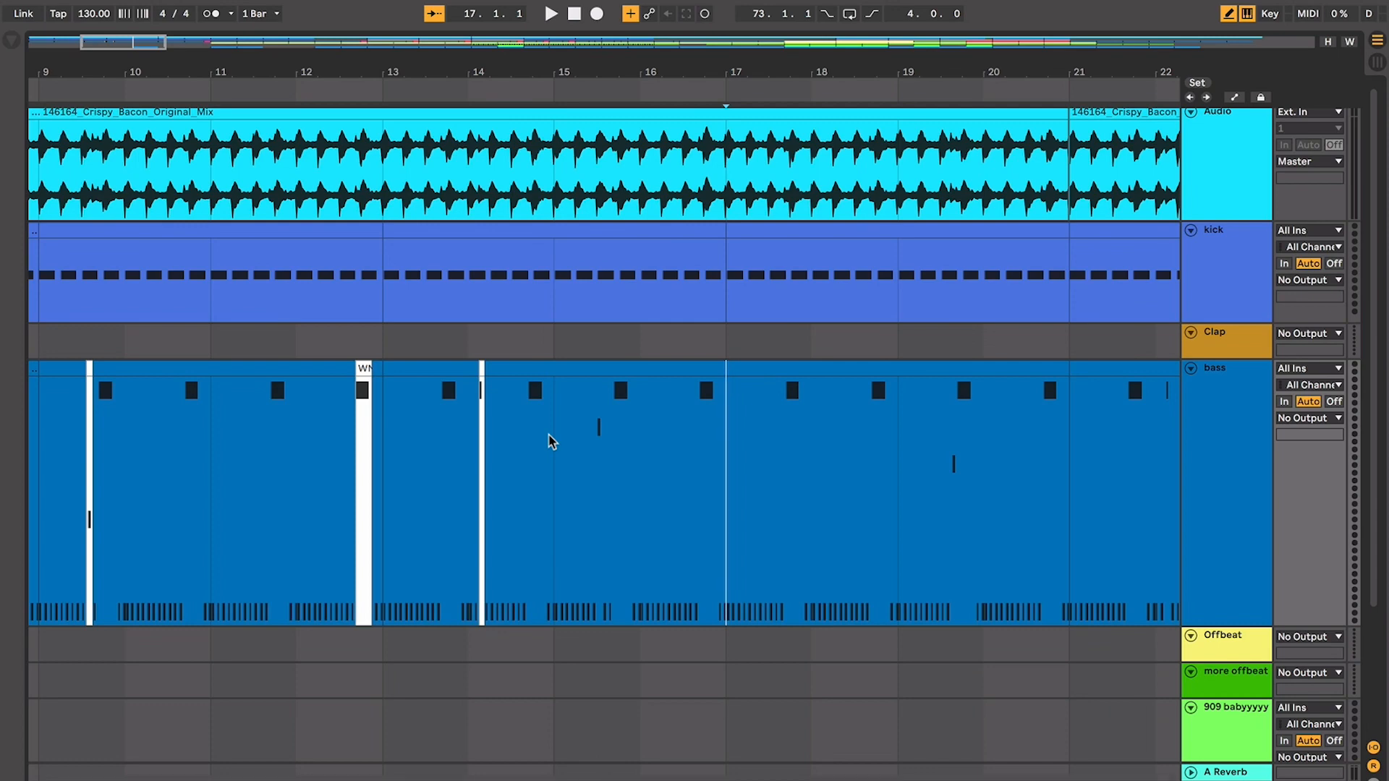
scroll(171, 434, left, 3)
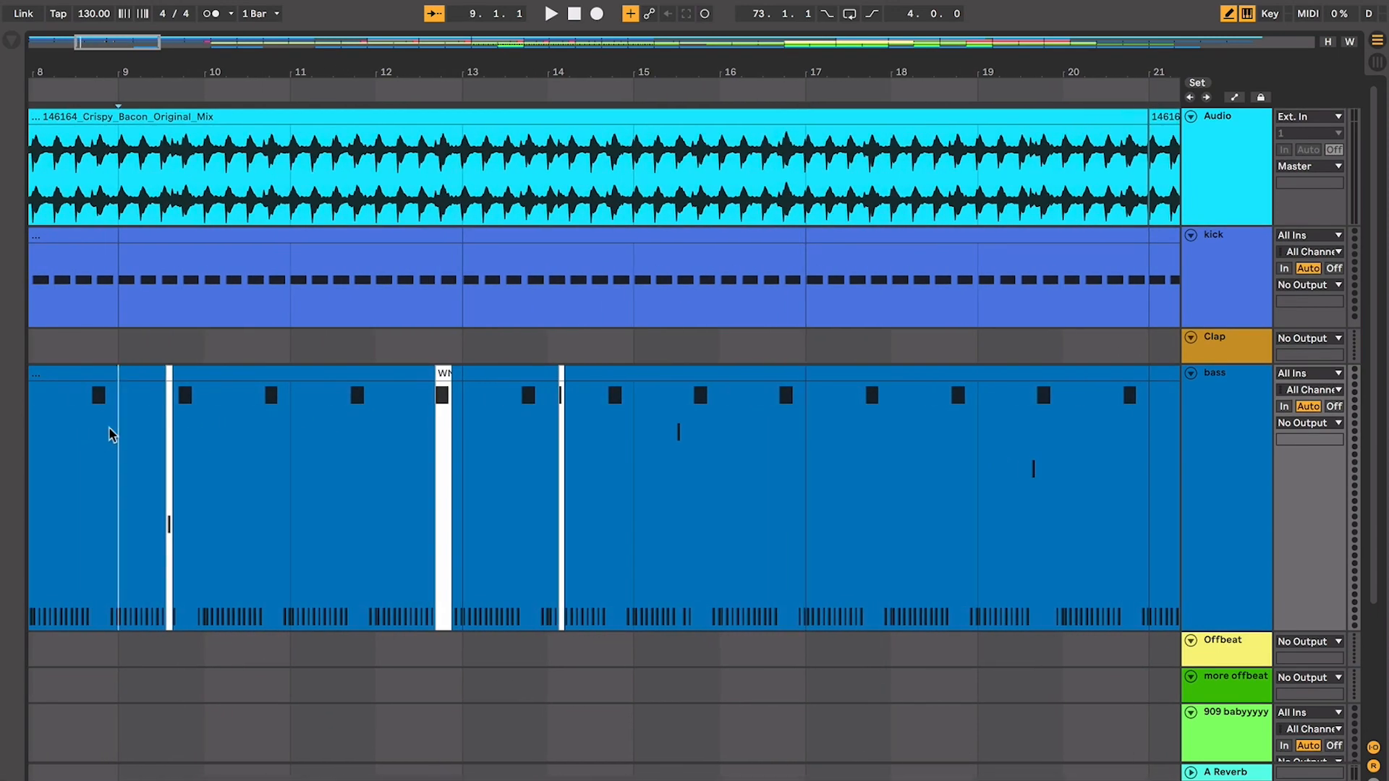
scroll(112, 434, down, 3)
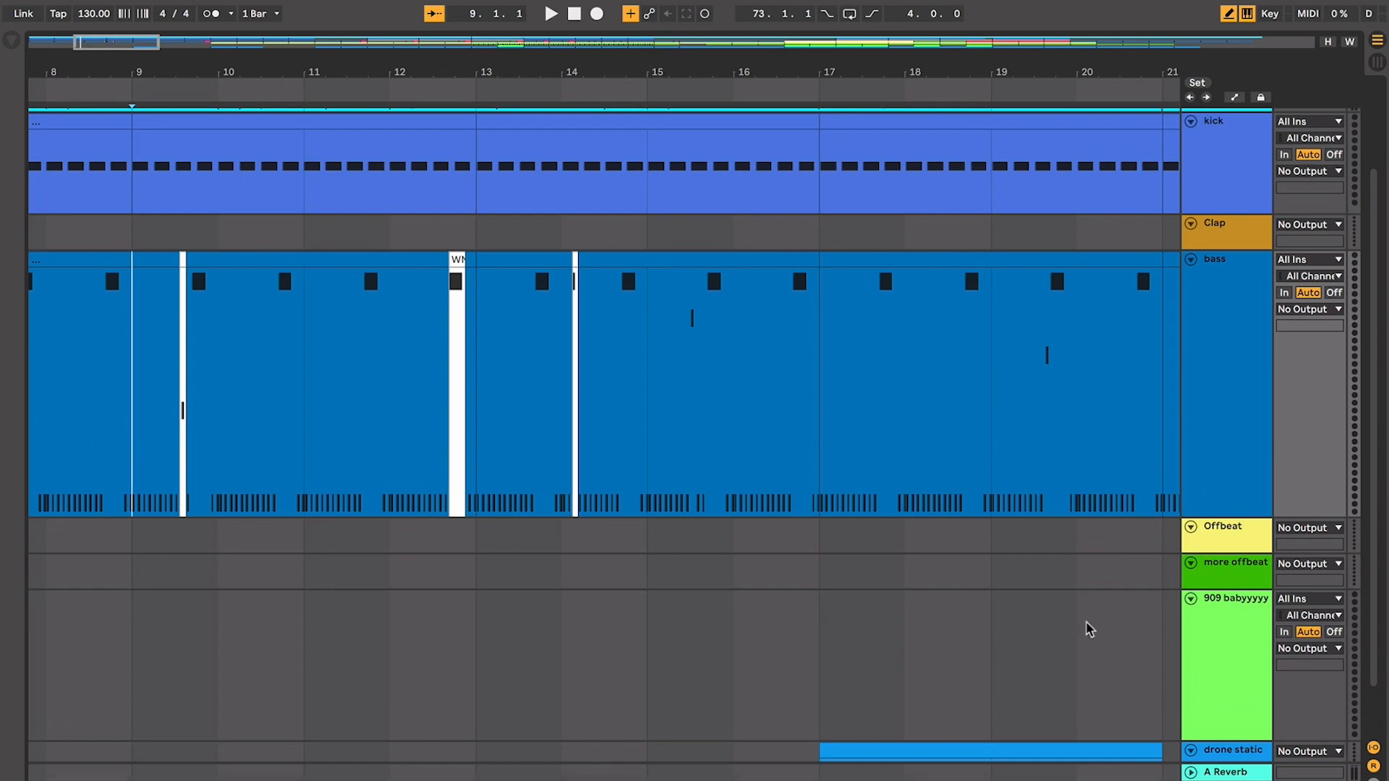
drag(1216, 745, 1226, 564)
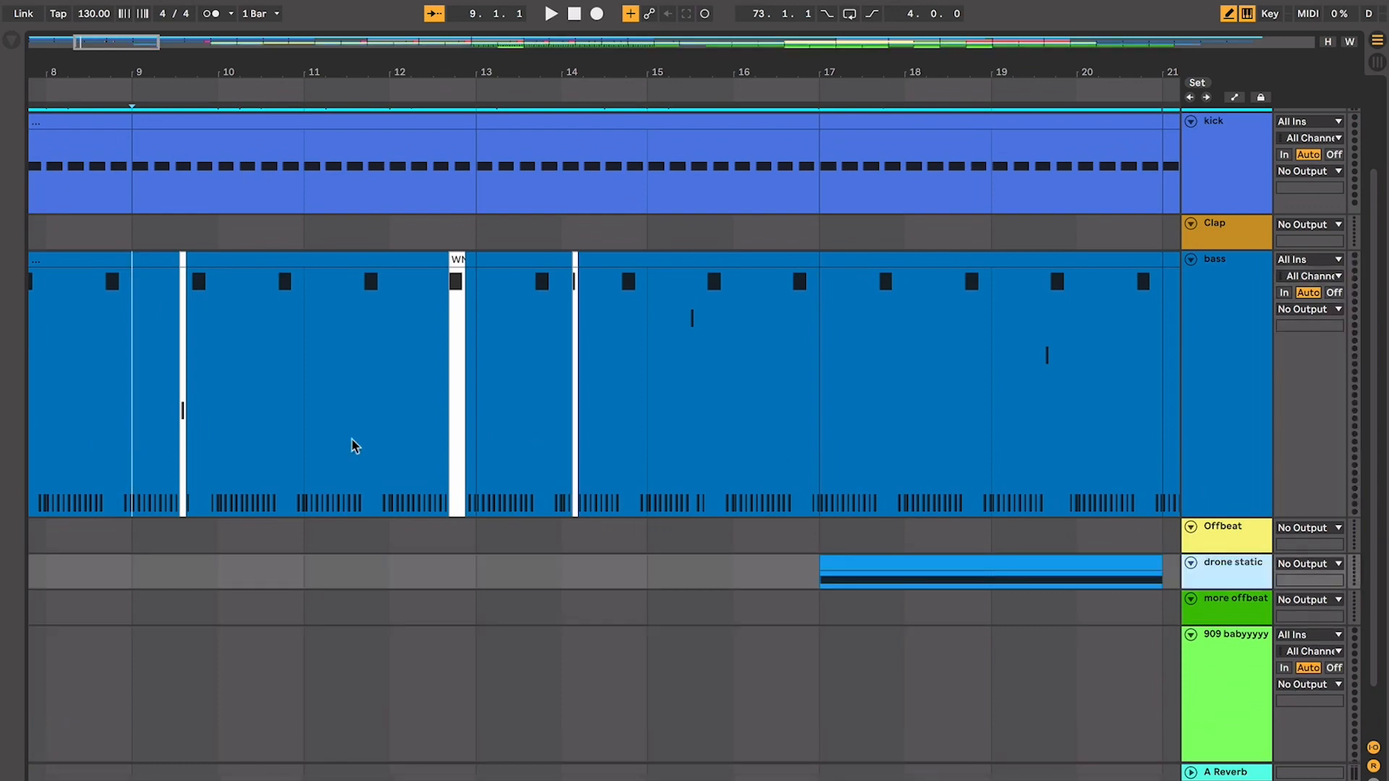
Play the bass variations from bar 9 past the white WN clip, stopping in bar 13
key(space)
click(276, 418)
key(plus)
key(plus)
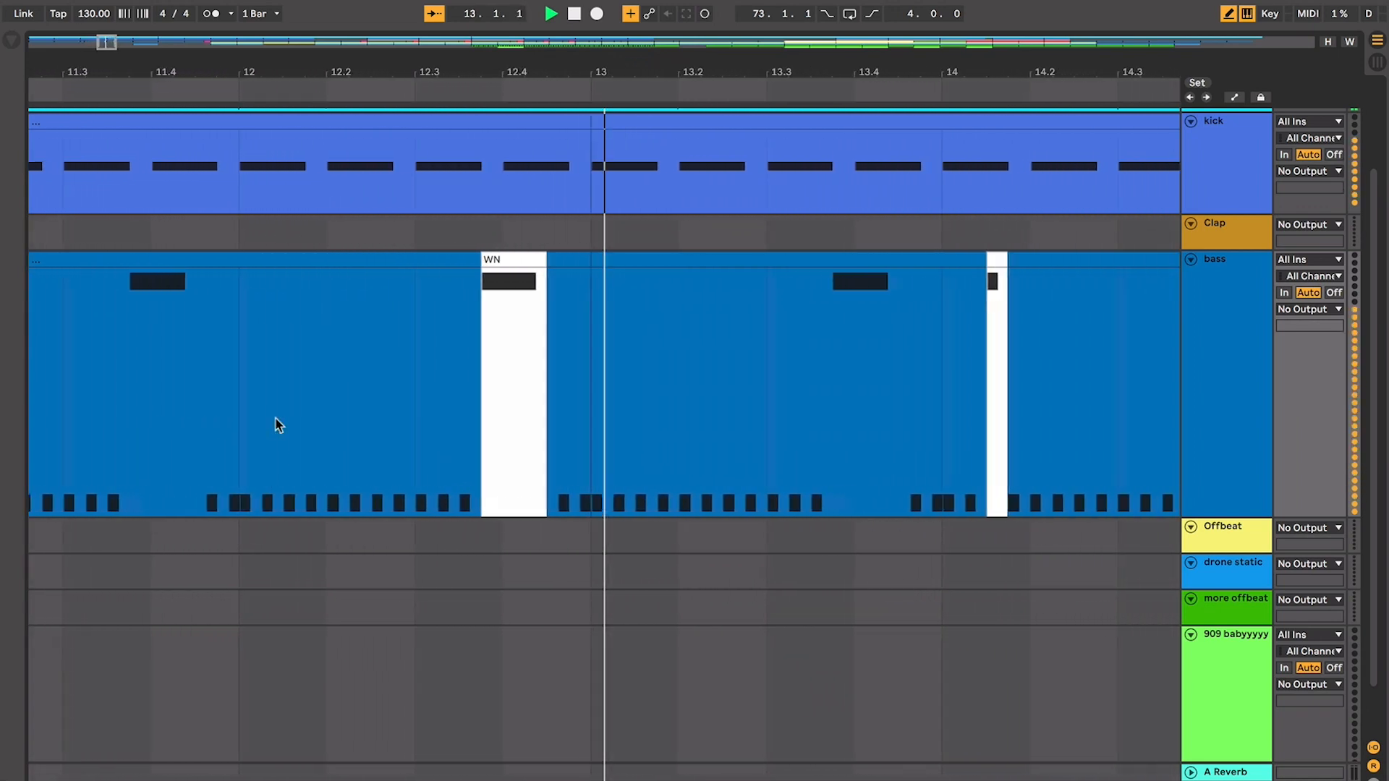
key(space)
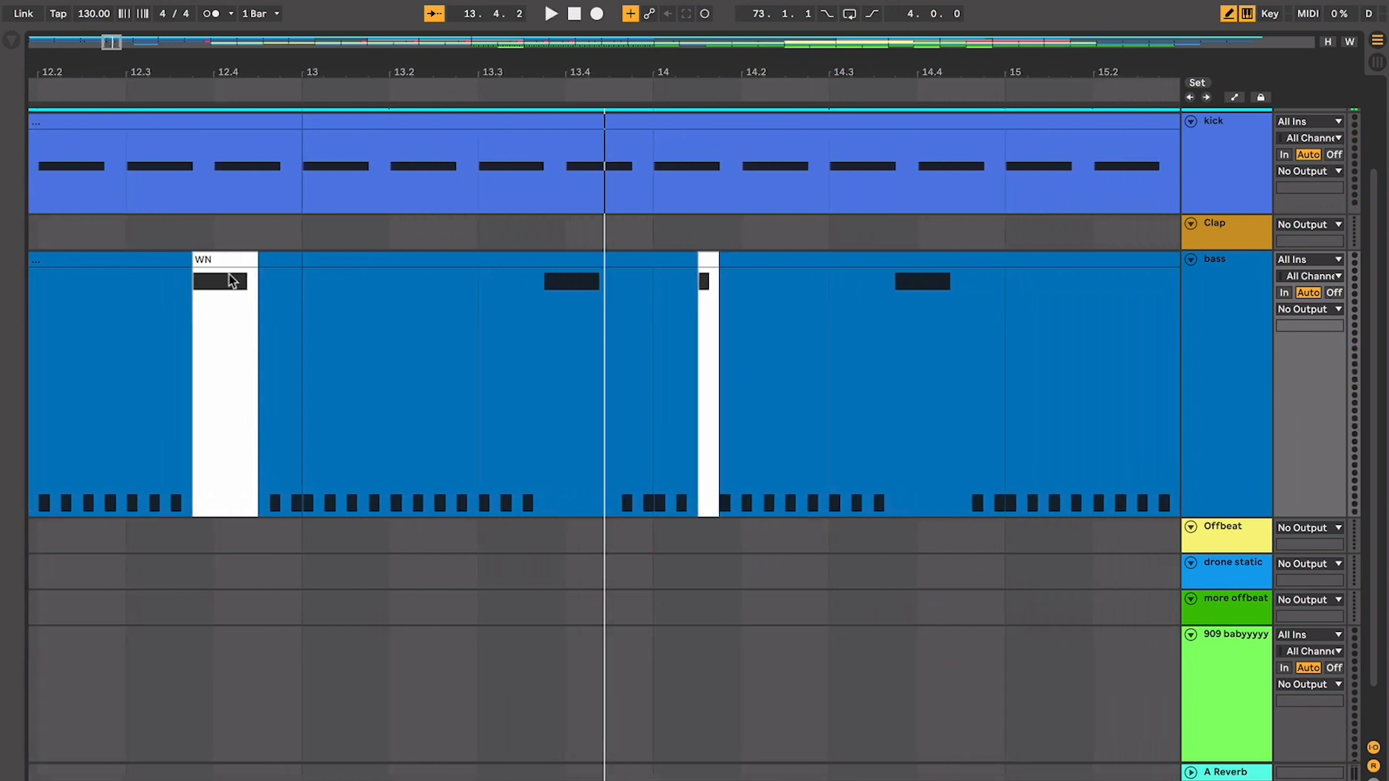
Select the WN clip on the bass track and replay the passage leading into it from 11.3
click(237, 258)
scroll(214, 280, left, 5)
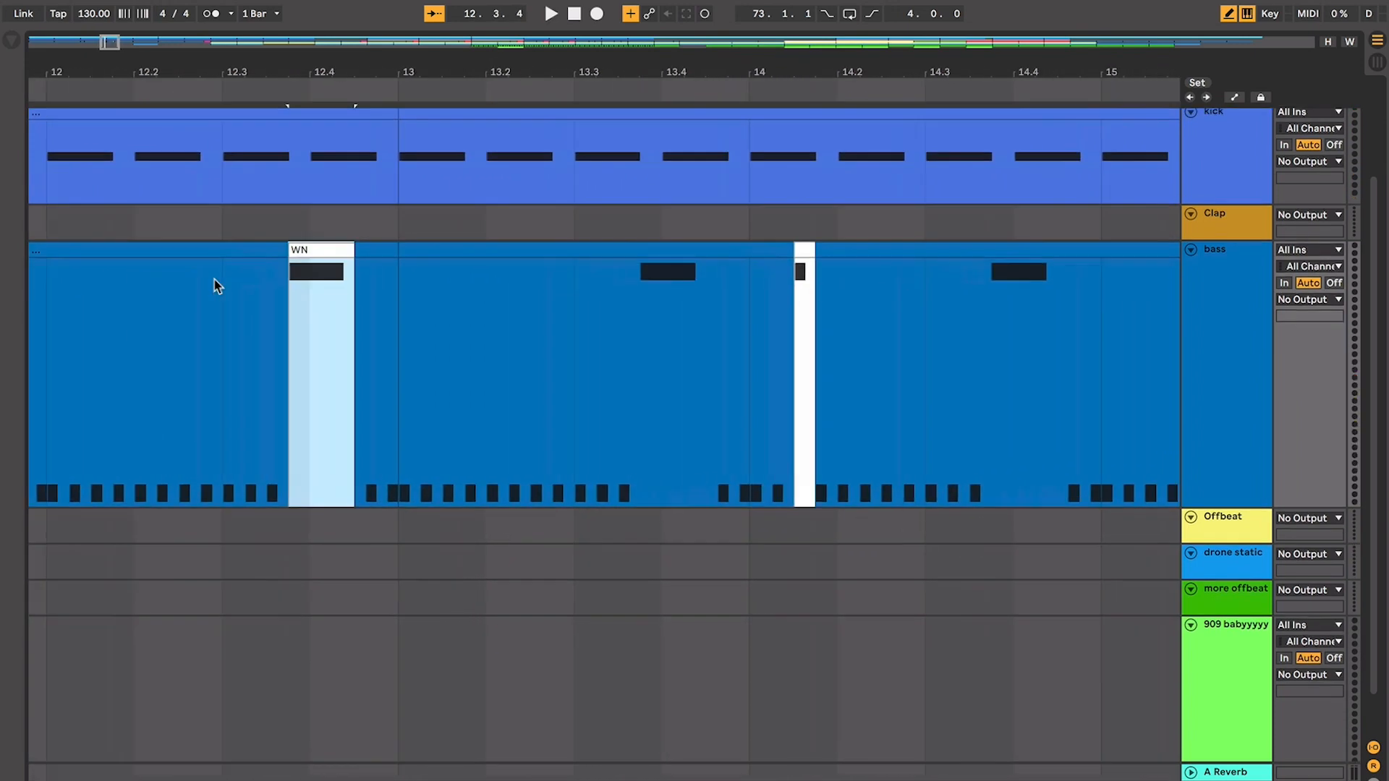
click(220, 310)
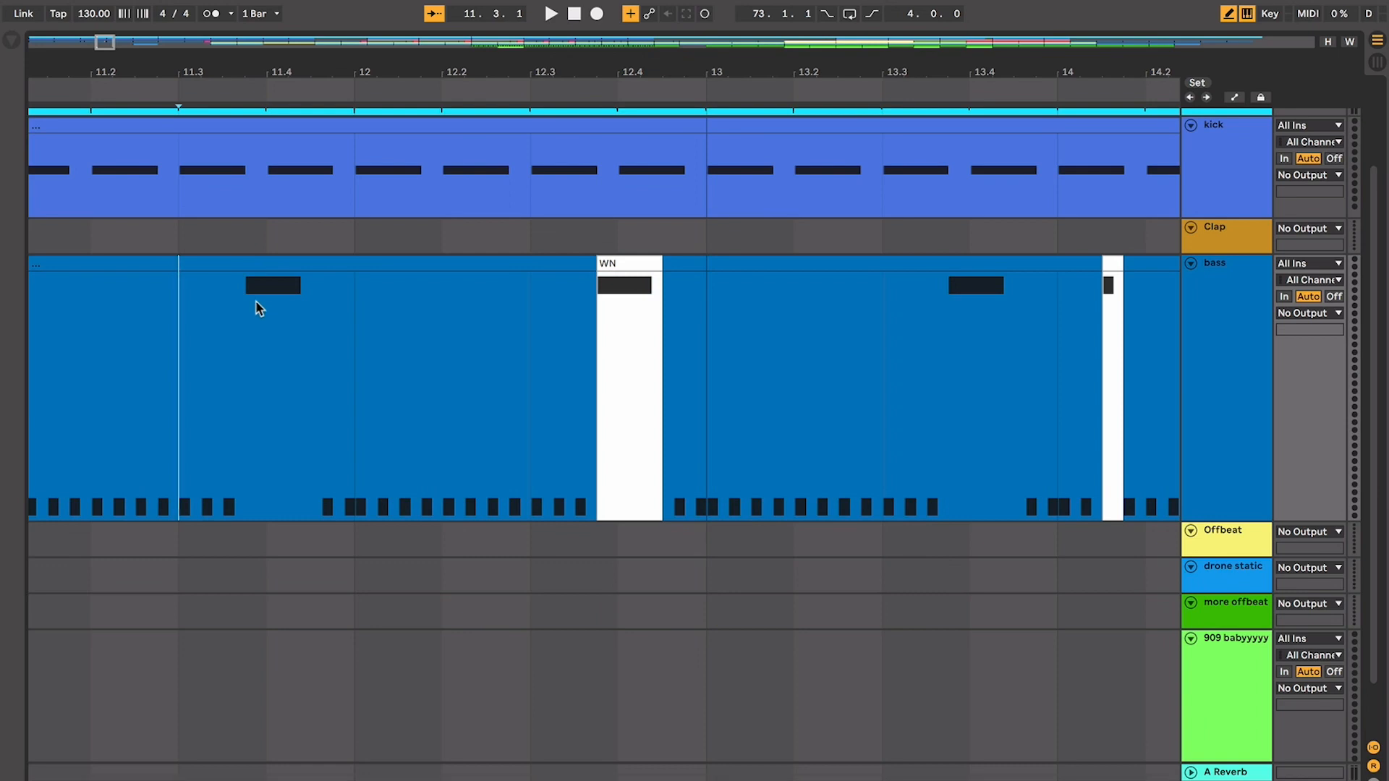
scroll(254, 301, left, 5)
key(space)
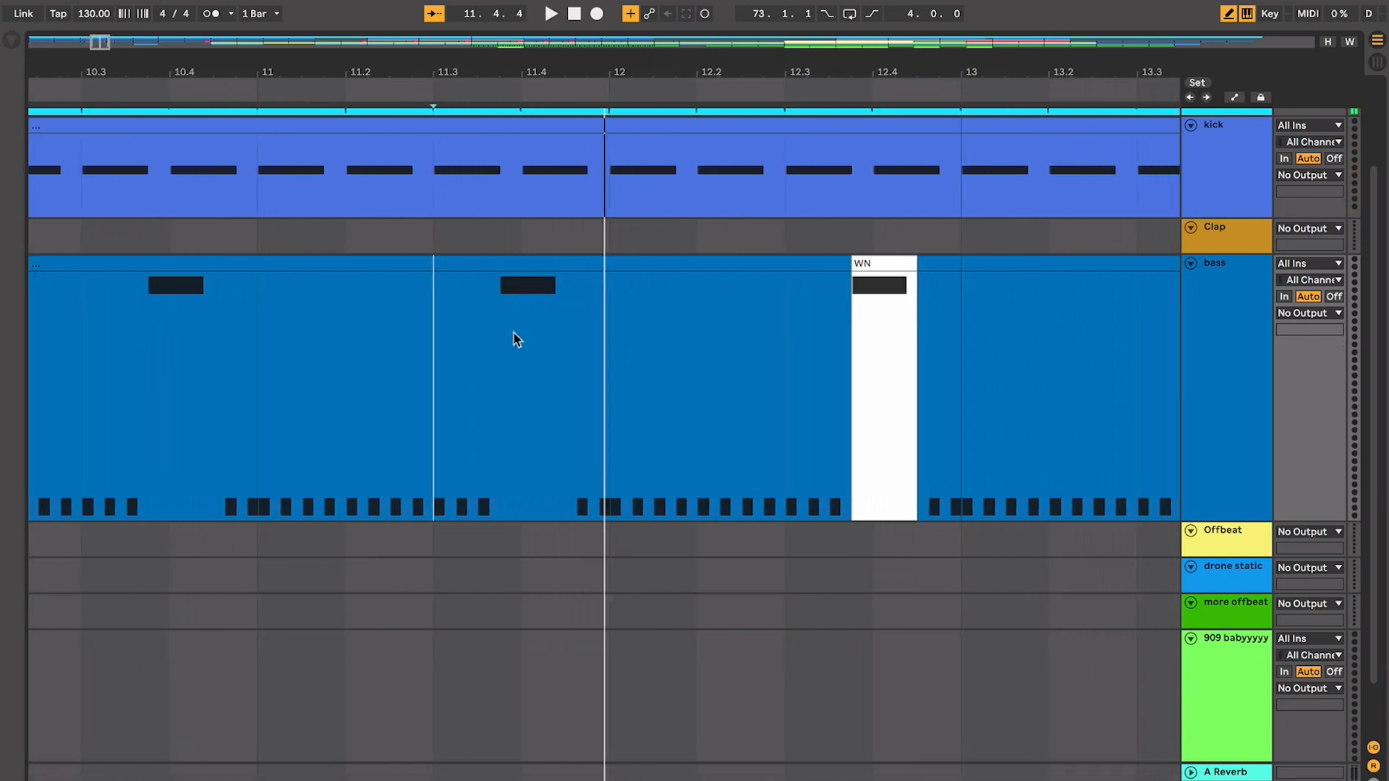
key(space)
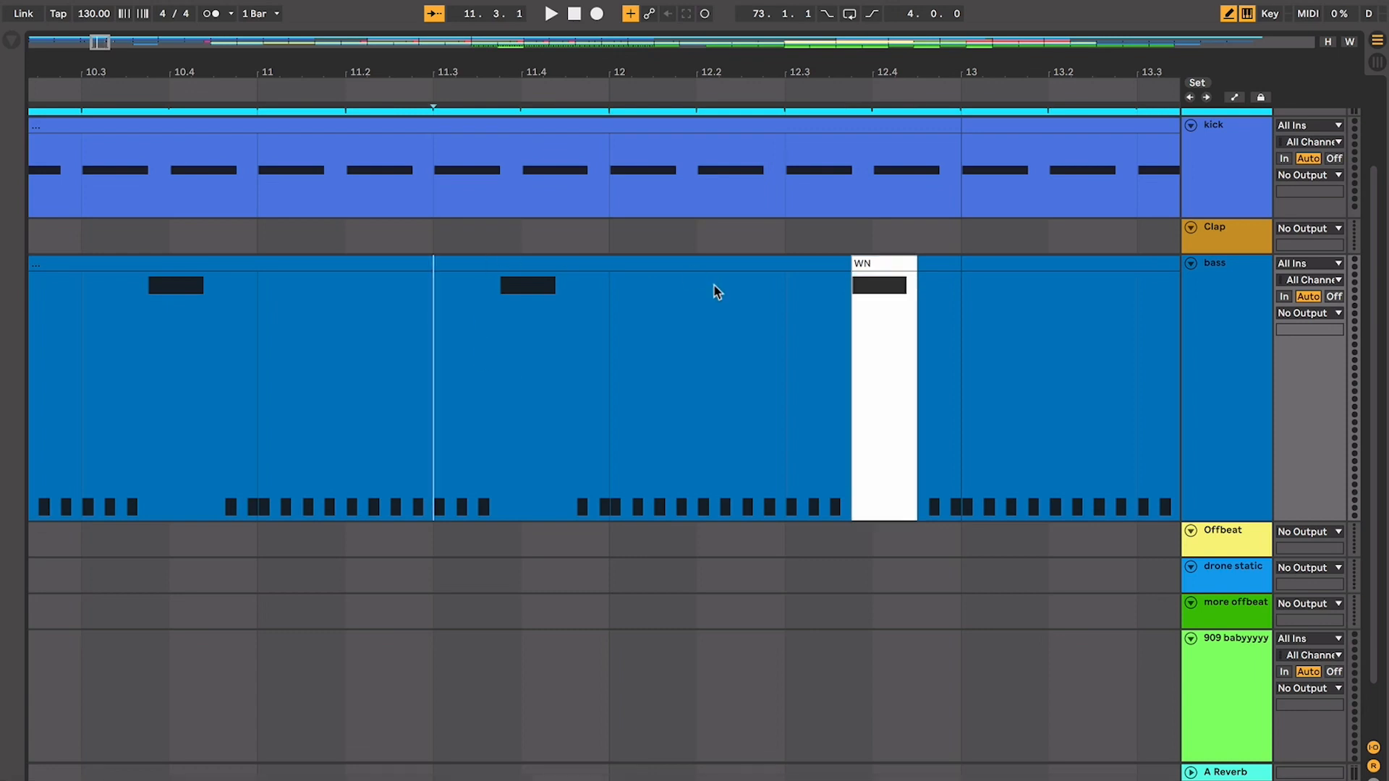
key(space)
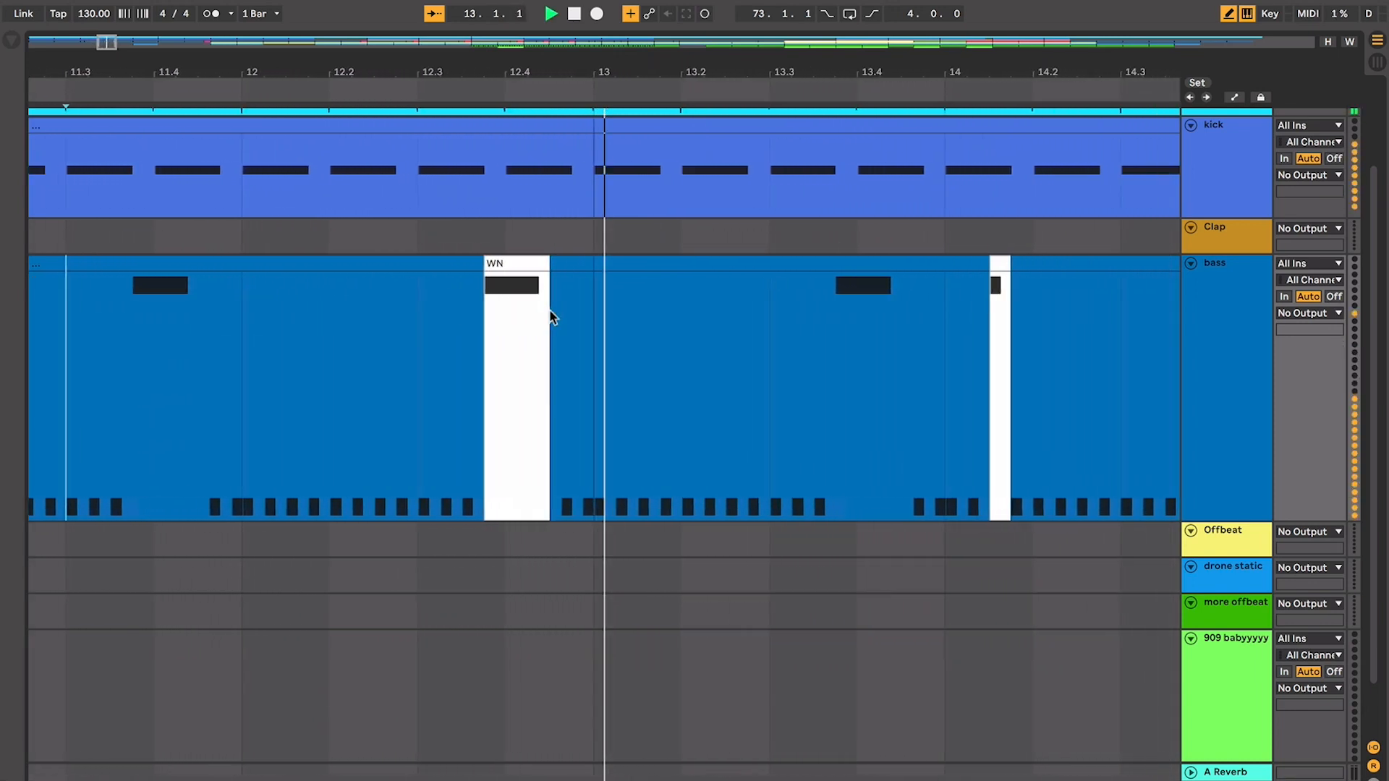
key(space)
Select the WN clip again and play the arrangement from bar 13 into the drone static entry at bar 17
click(480, 263)
key(minus)
key(minus)
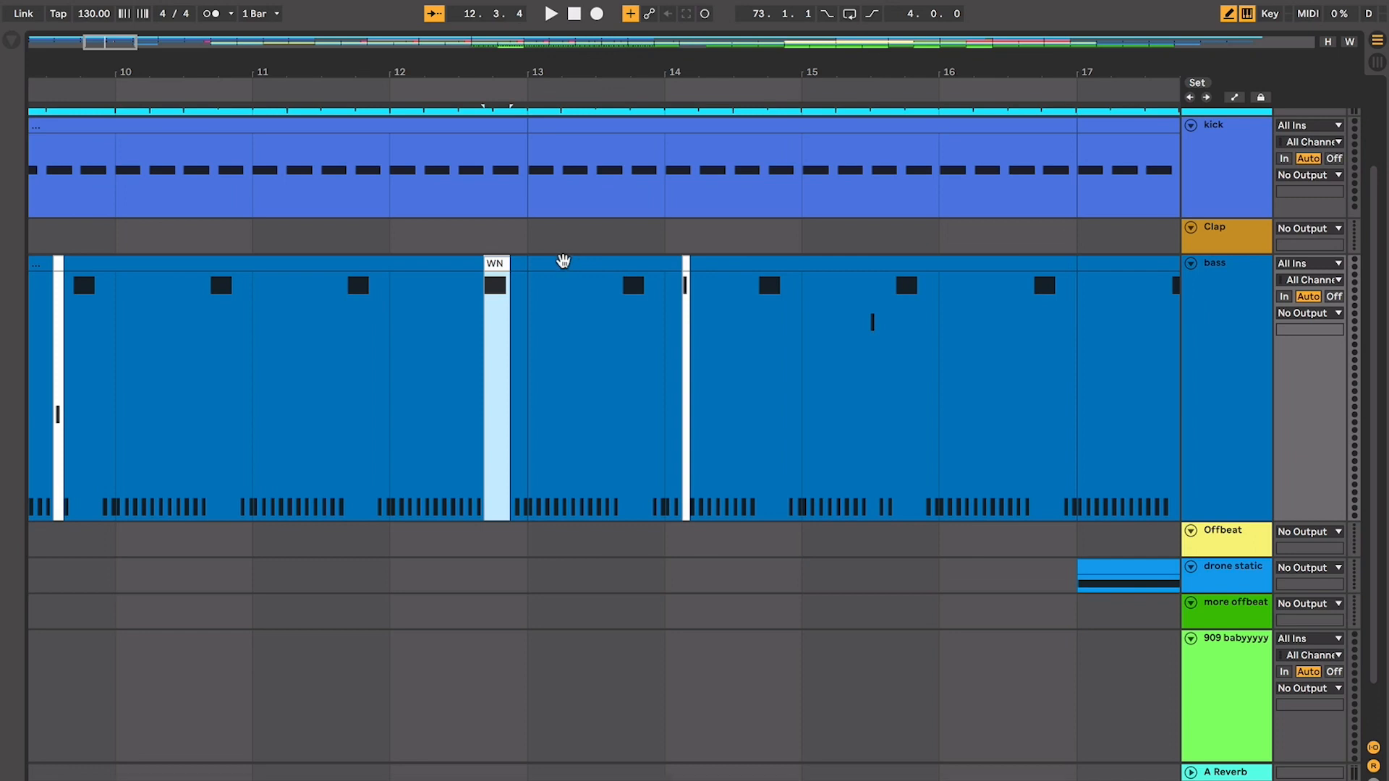
key(space)
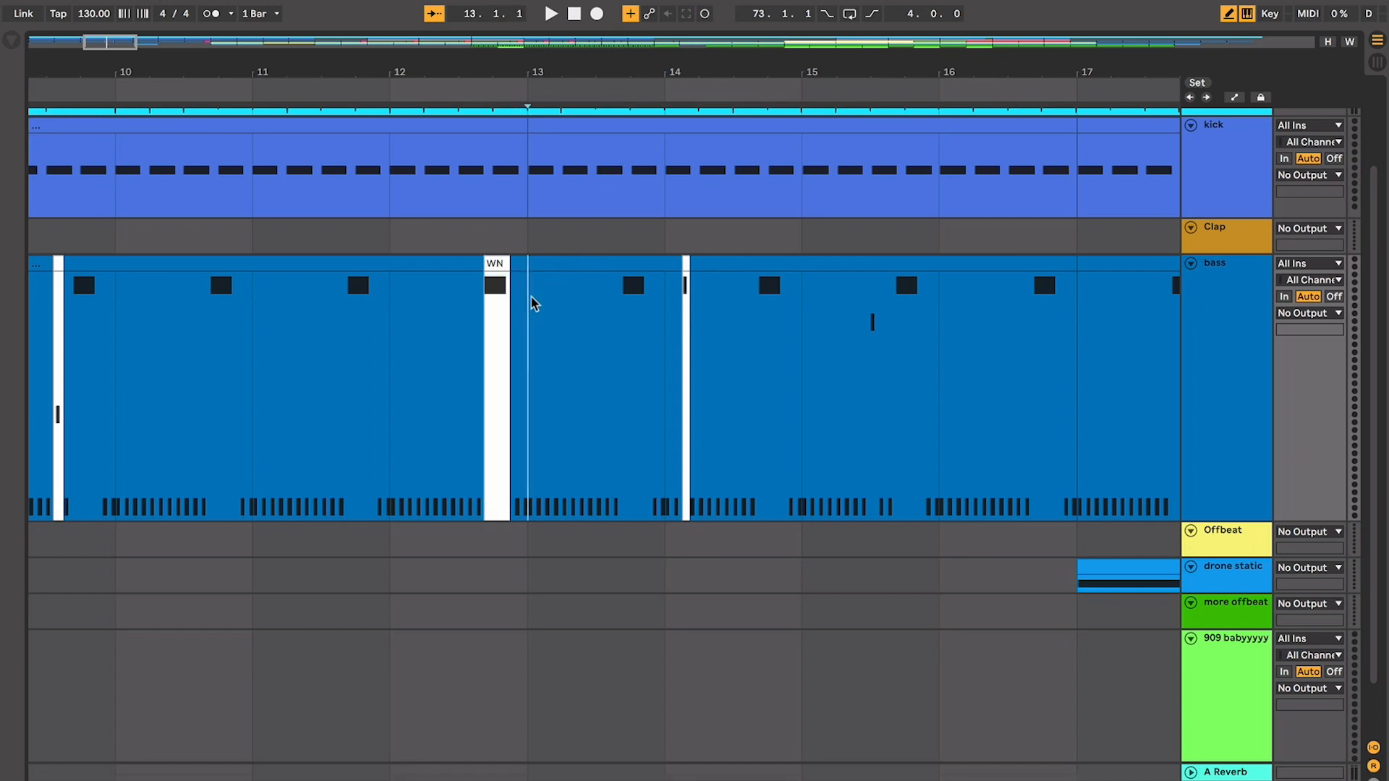
key(plus)
key(plus)
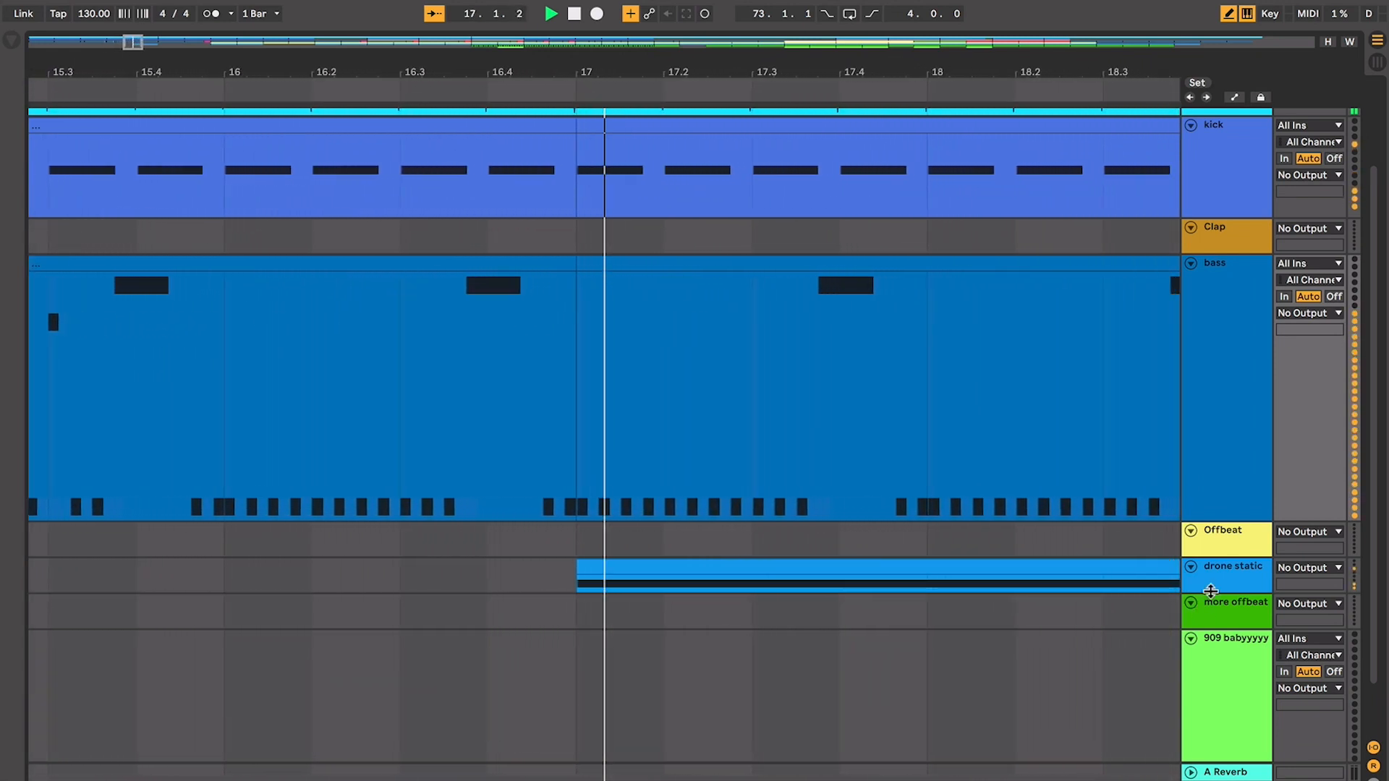
Enlarge the drone static track's height and select its clip spanning bars 17 to 21
drag(1206, 589, 1206, 761)
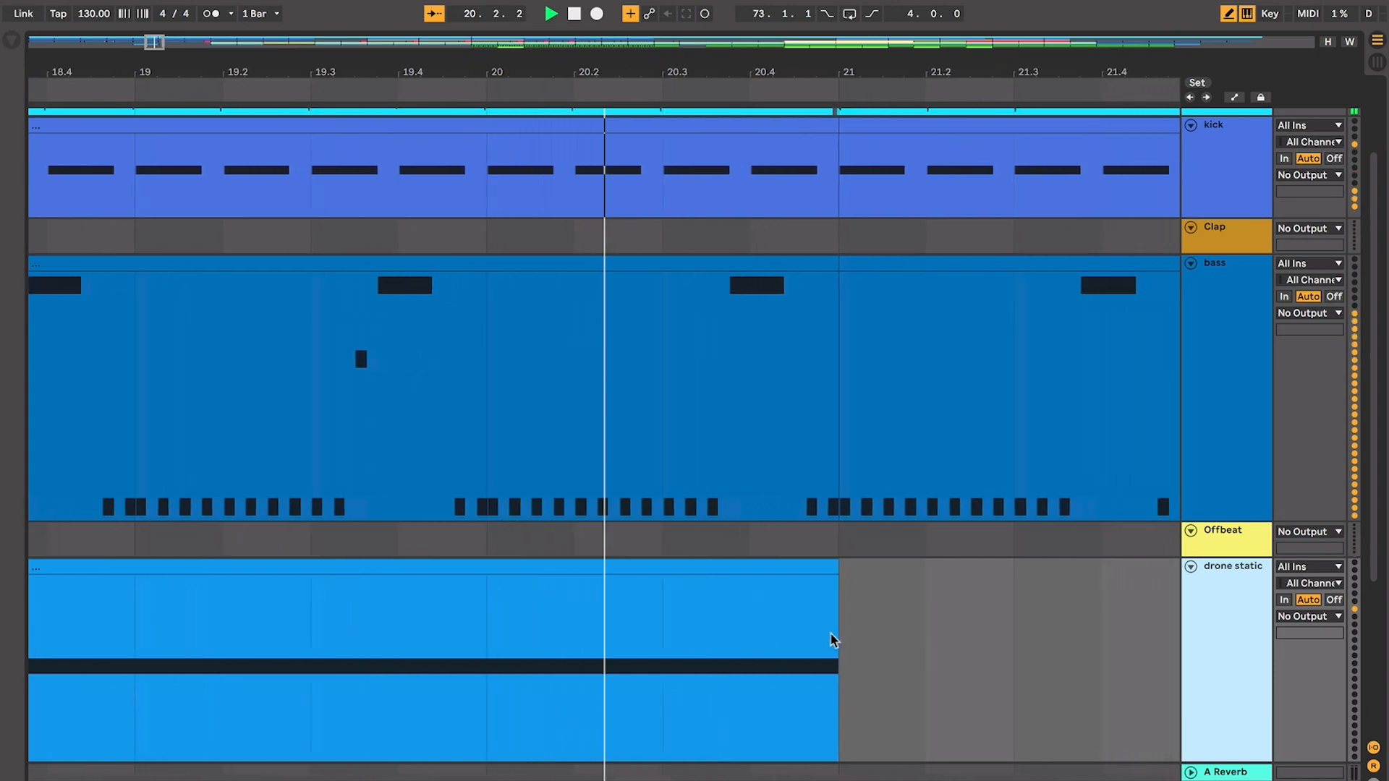
click(787, 663)
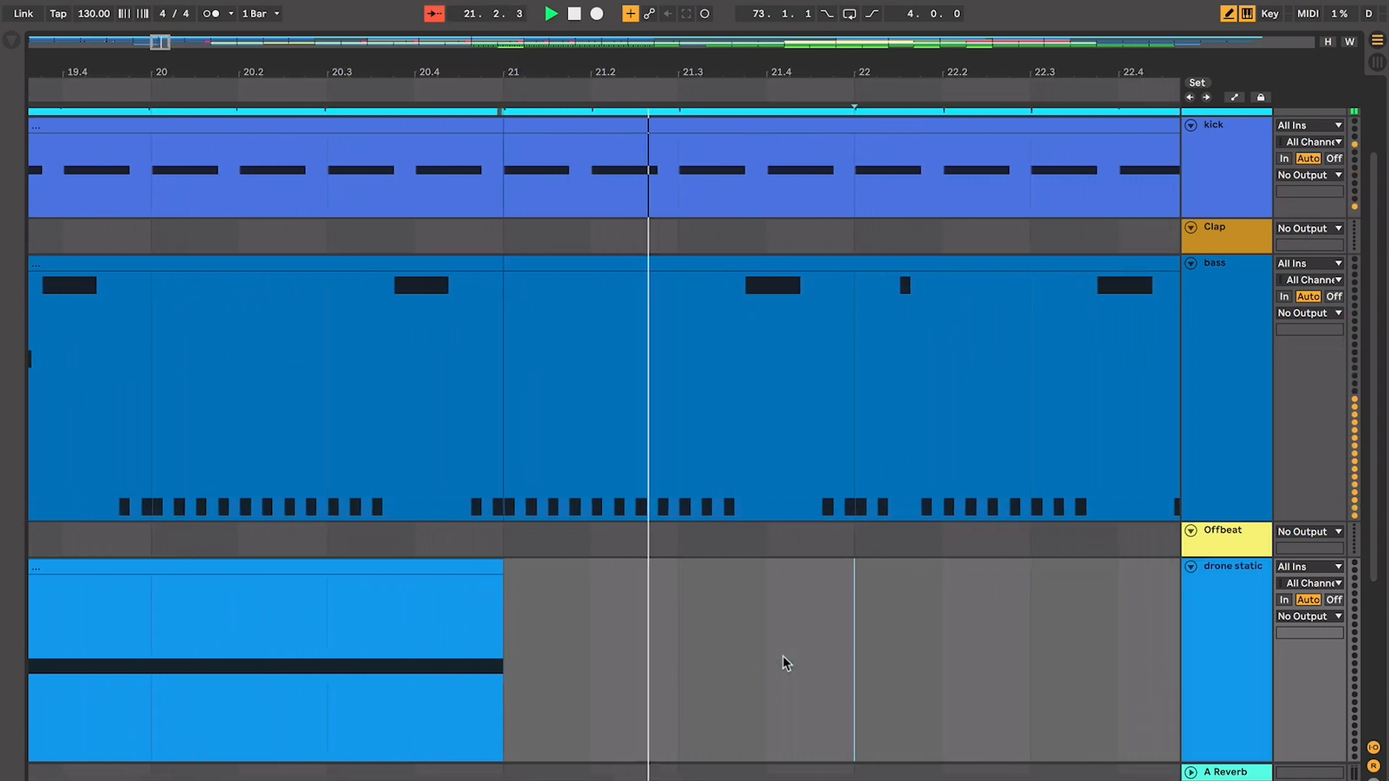
key(minus)
key(minus)
scroll(787, 664, right, 2)
scroll(787, 663, down, 1)
key(minus)
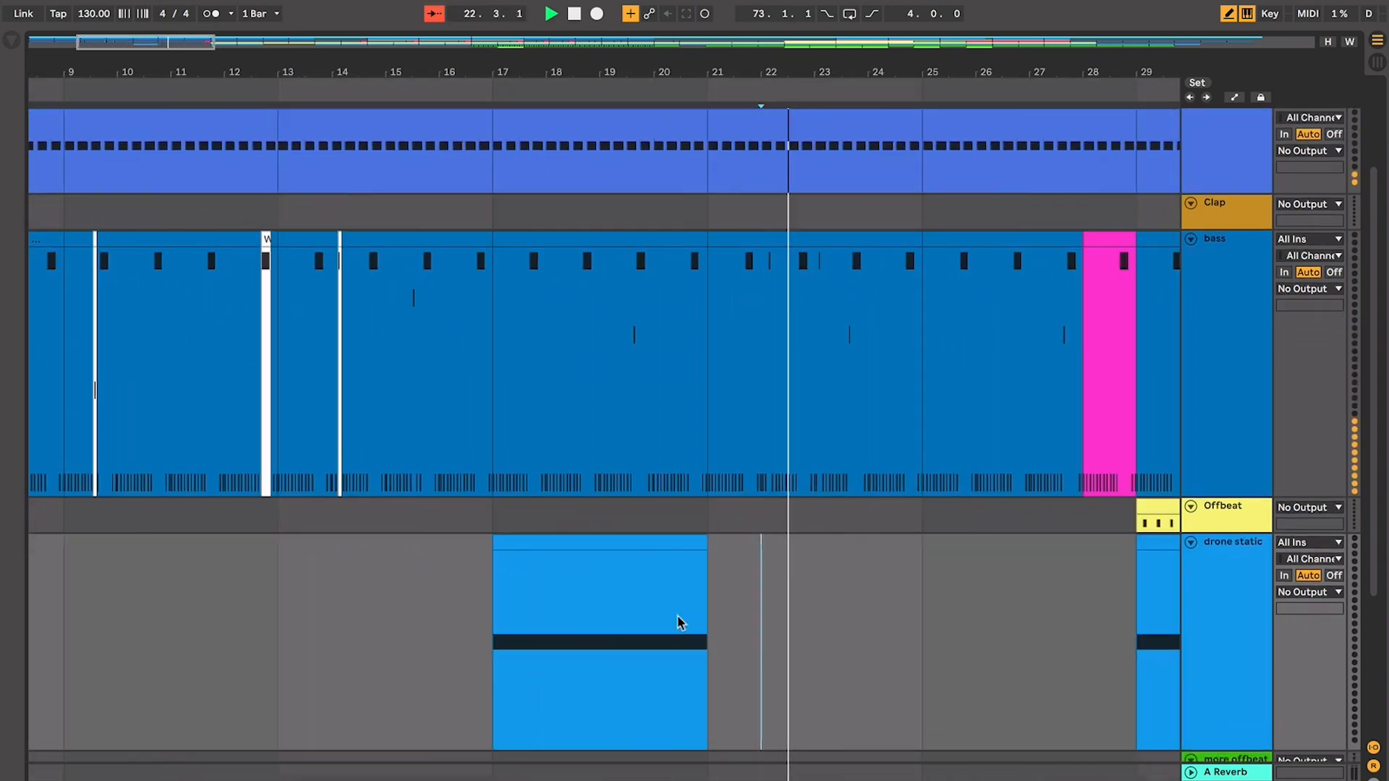
click(626, 538)
click(1227, 556)
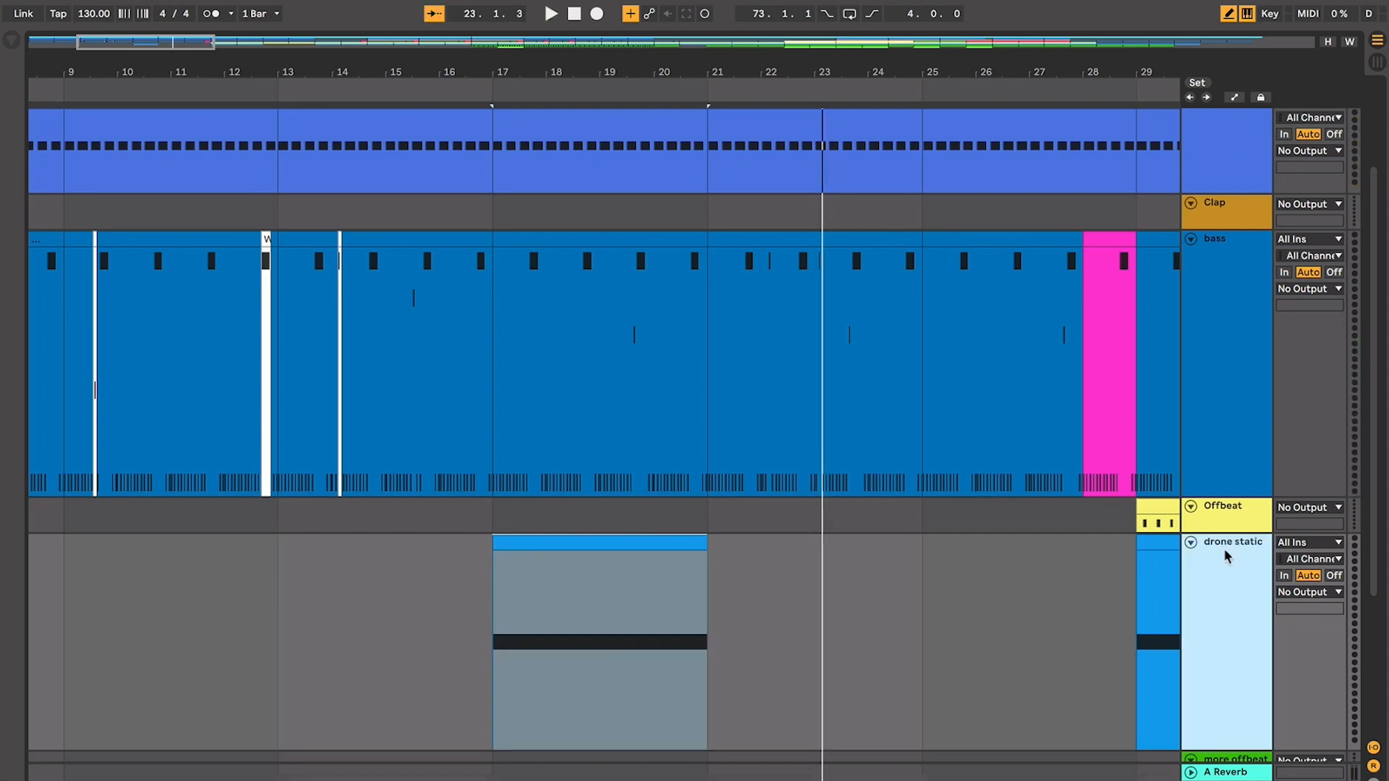
Examine the start and end of the drone static clip between bars 17 and 21
click(665, 536)
click(725, 566)
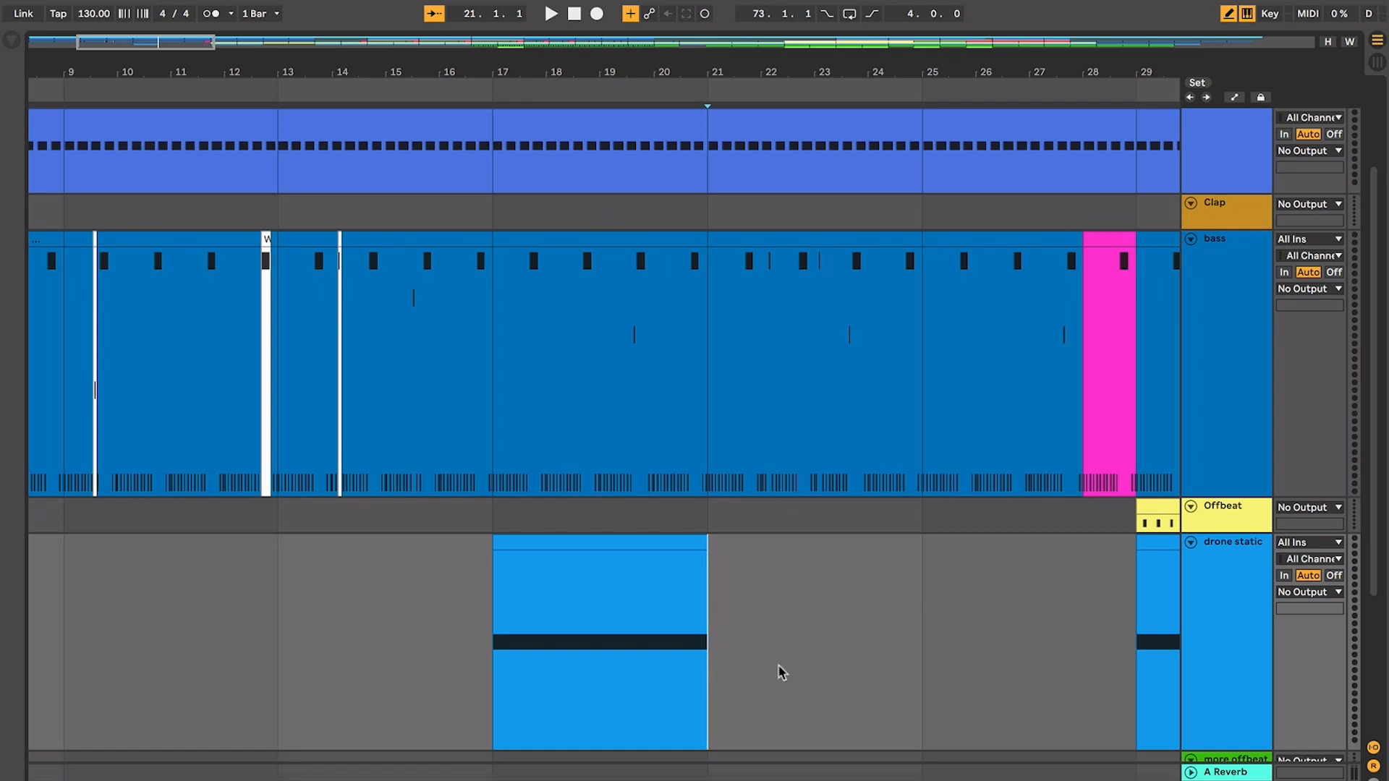
click(606, 540)
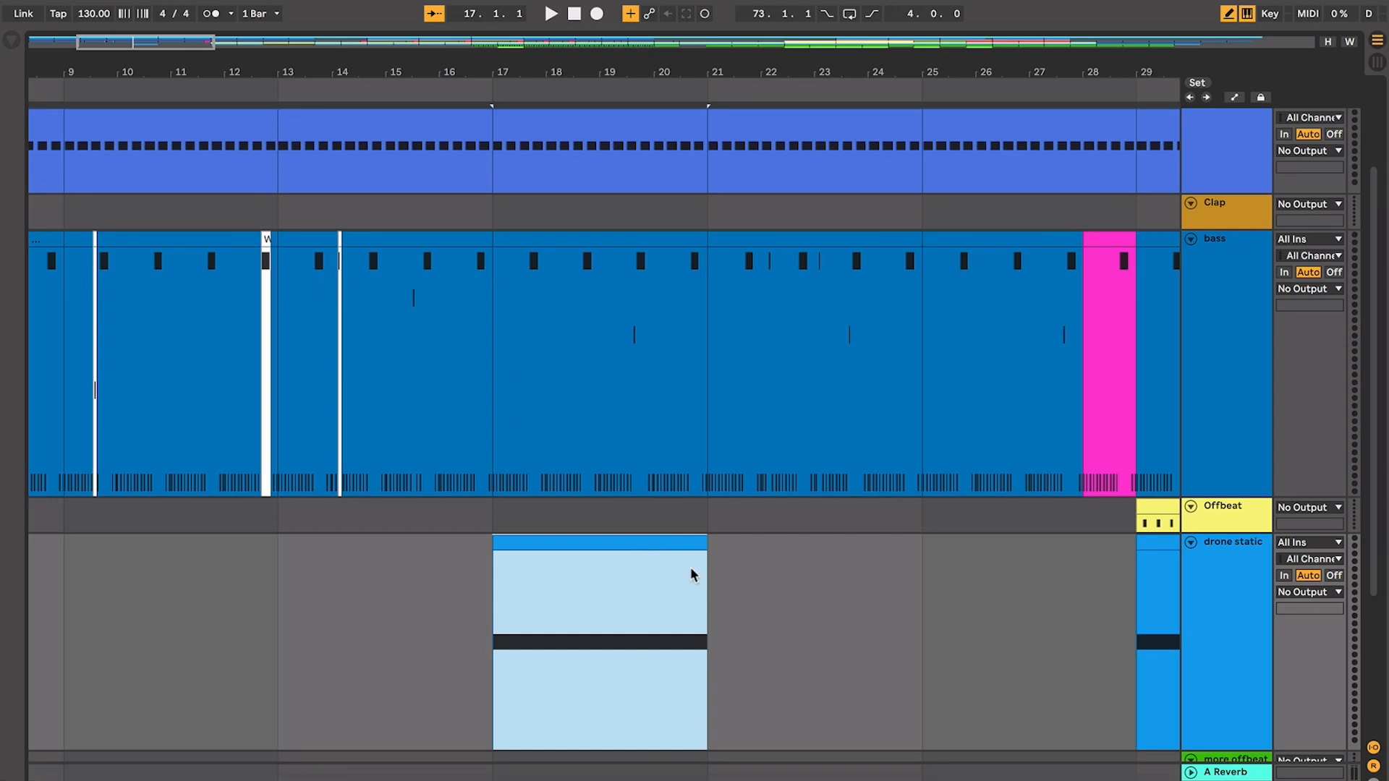
click(711, 592)
Play the arrangement from the drone static clip's start at bar 17 through the bass changes after bar 21
click(648, 544)
key(space)
key(plus)
key(plus)
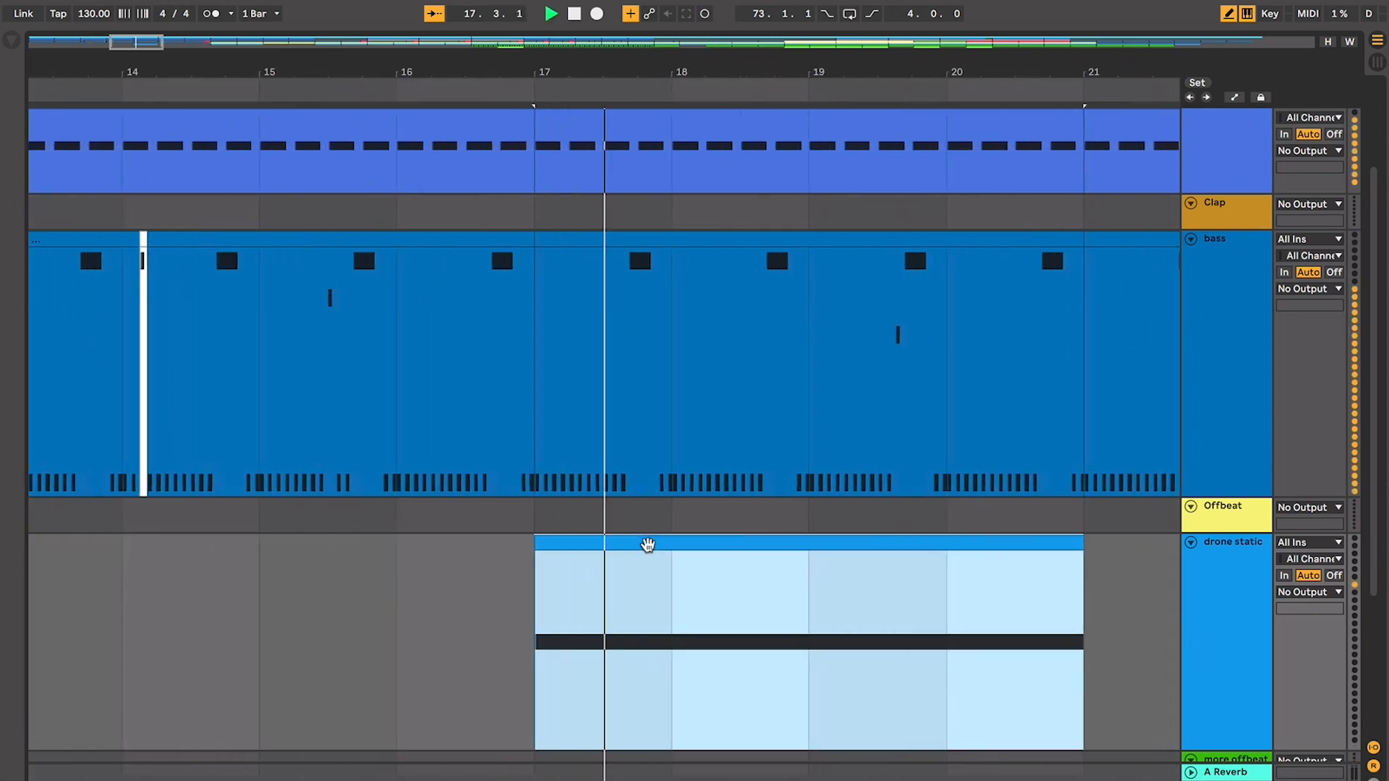
key(plus)
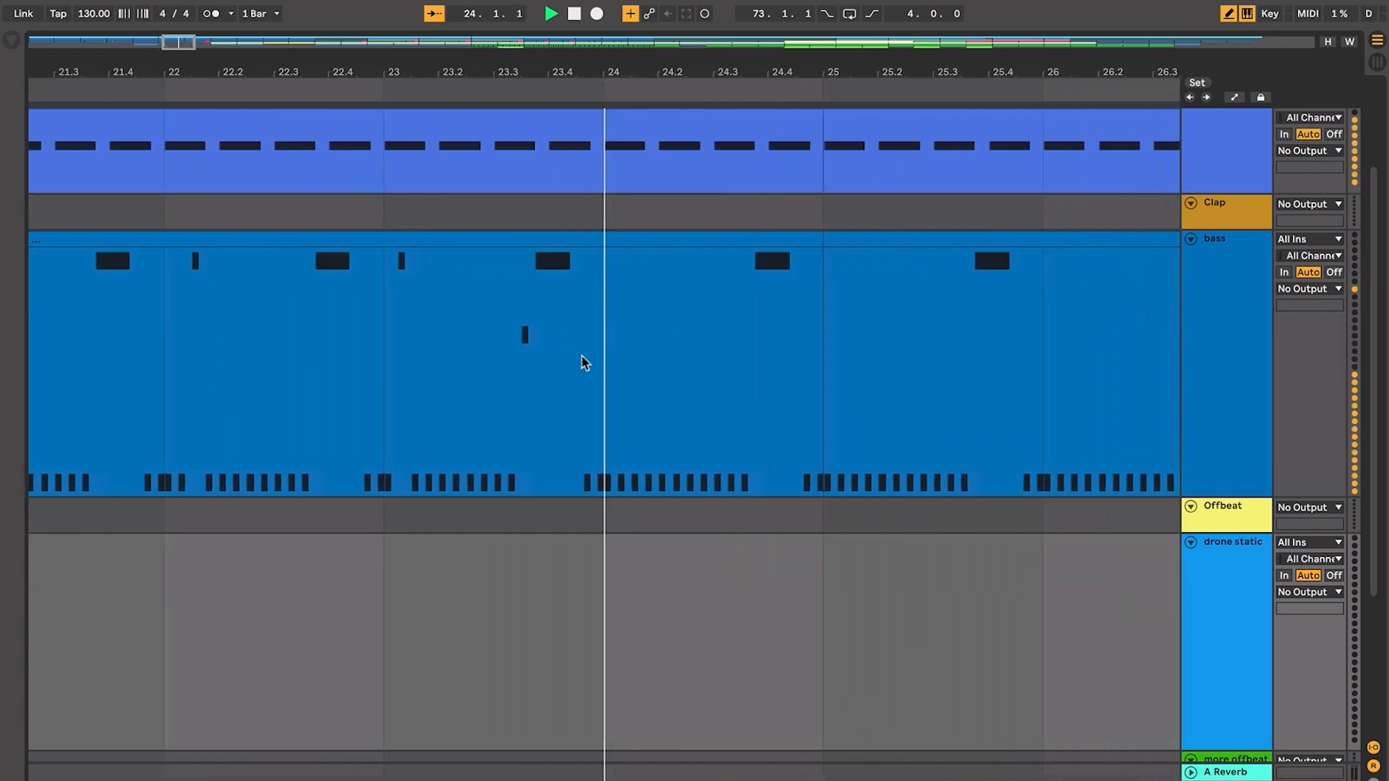
Stop playback and play again from bar 27 through the pink bass clip into the Offbeat entry at bar 29
key(minus)
key(minus)
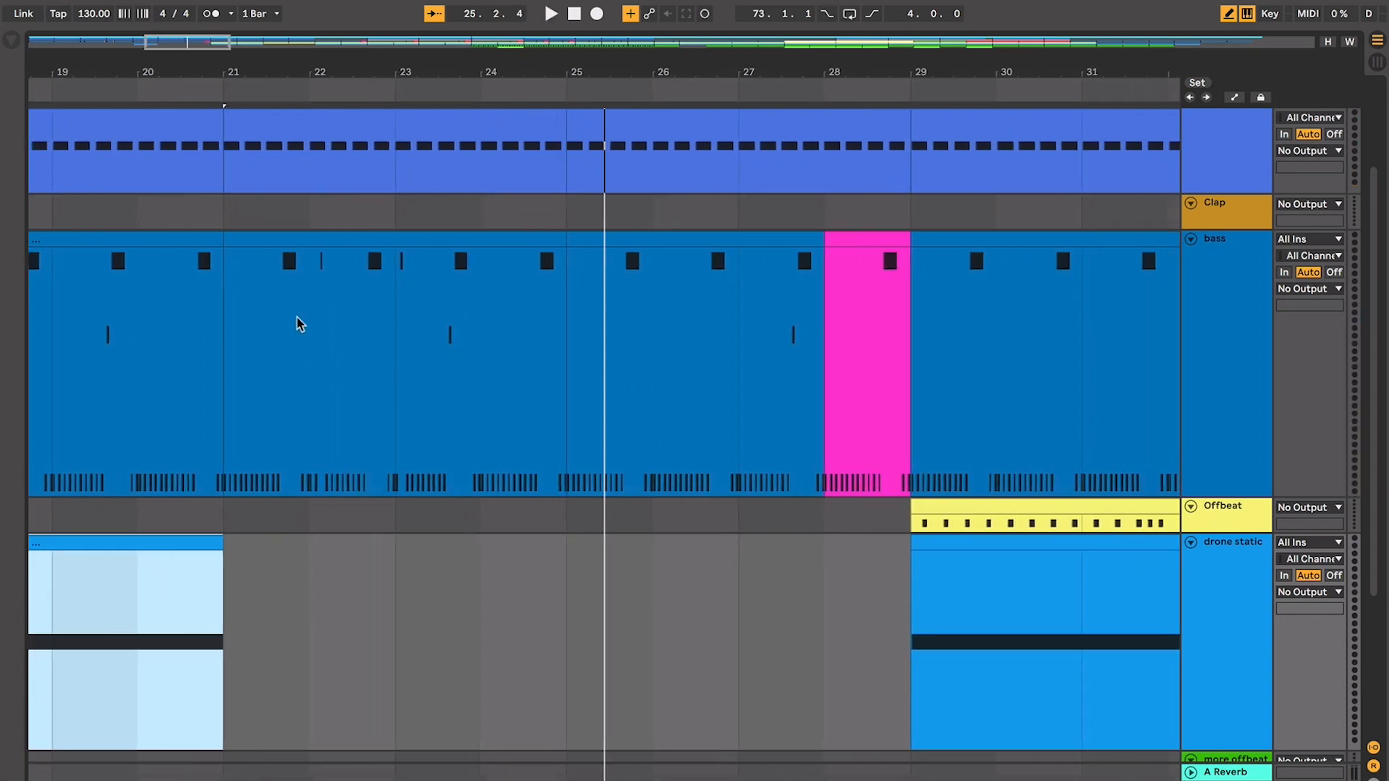
click(518, 366)
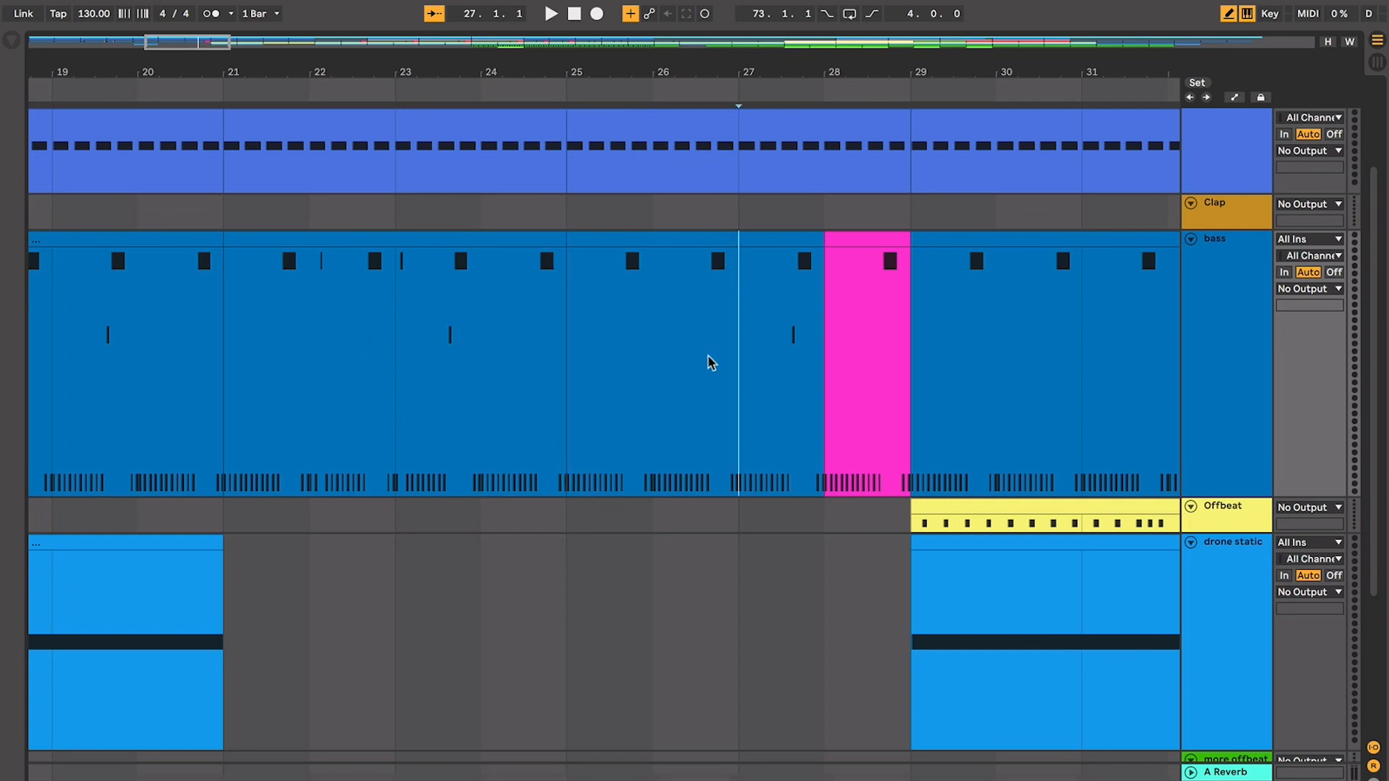
key(space)
key(plus)
key(plus)
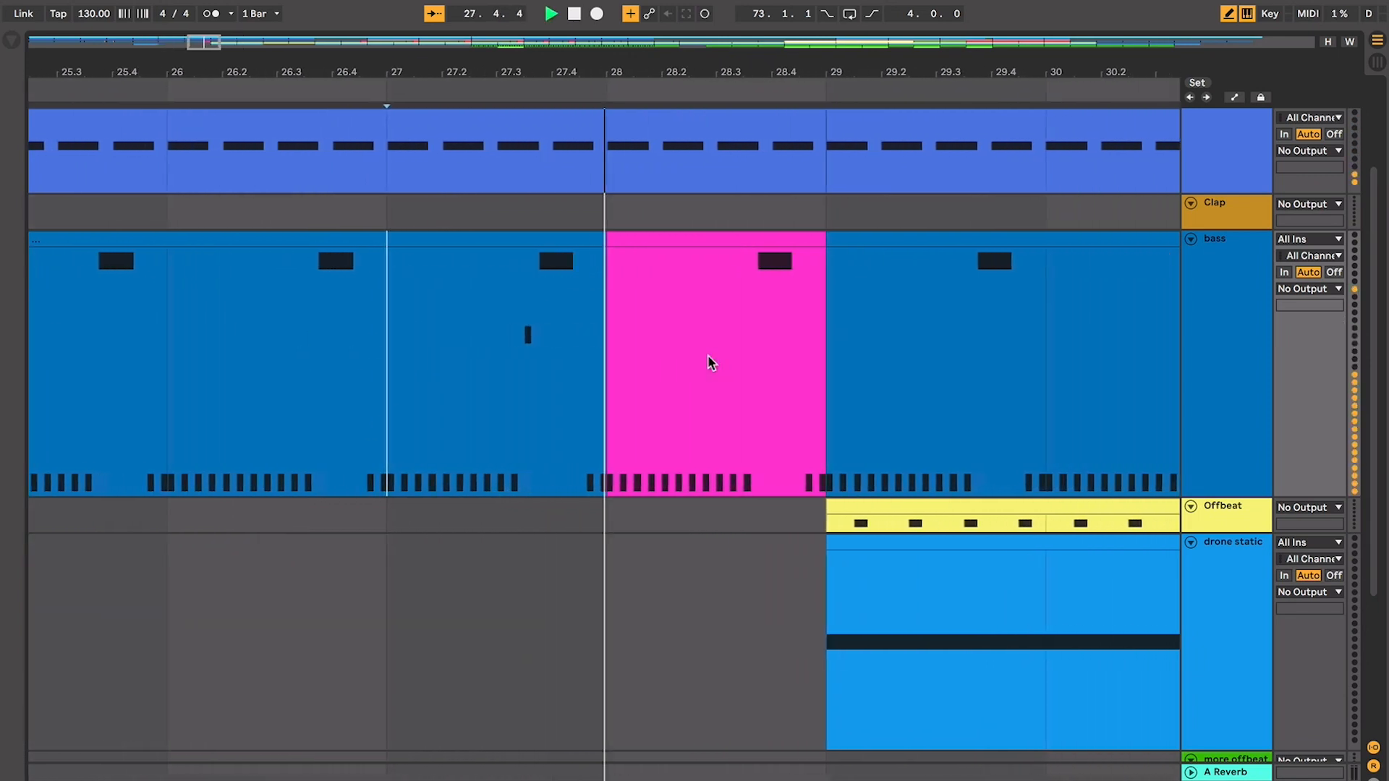
key(minus)
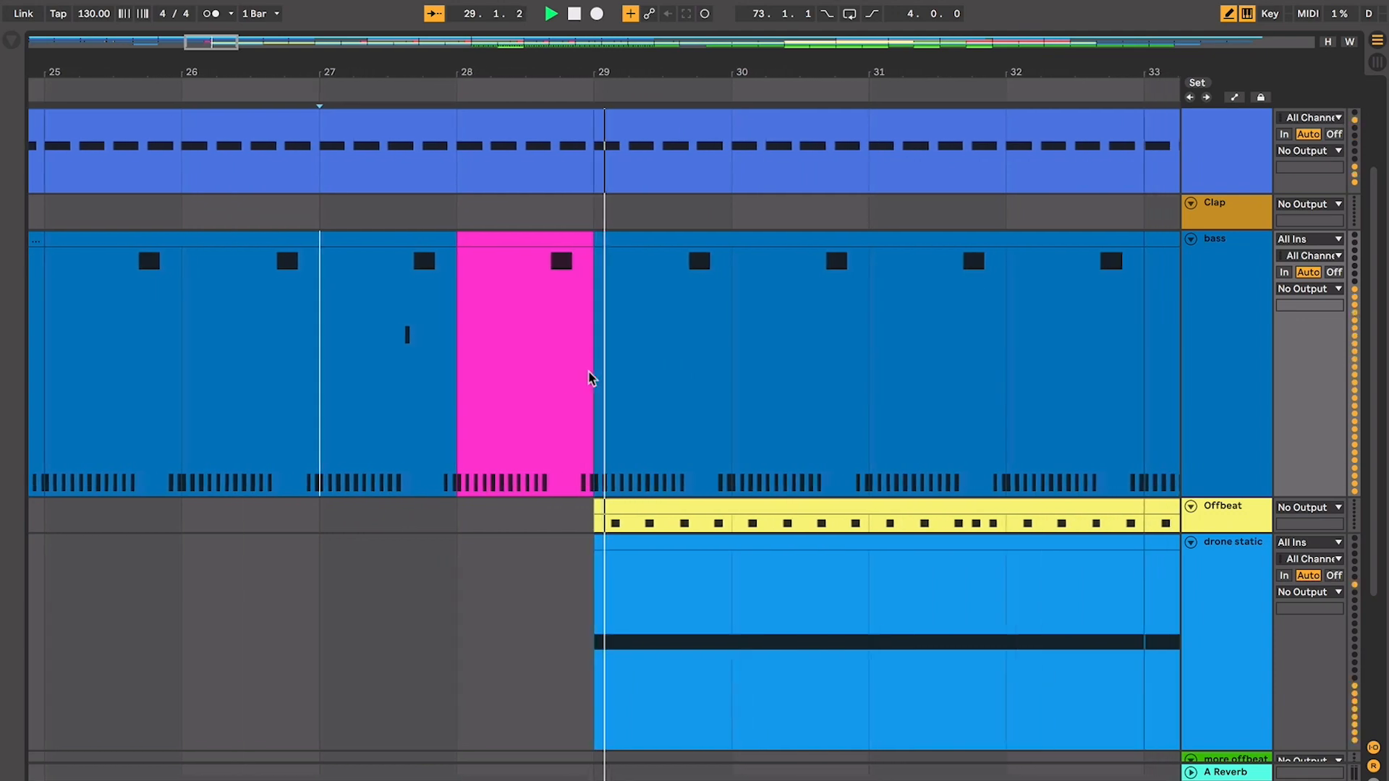
Stop playback, select the pink bass clip at bar 28 and compare it with the surrounding bass and drone static clips
click(506, 238)
key(space)
key(minus)
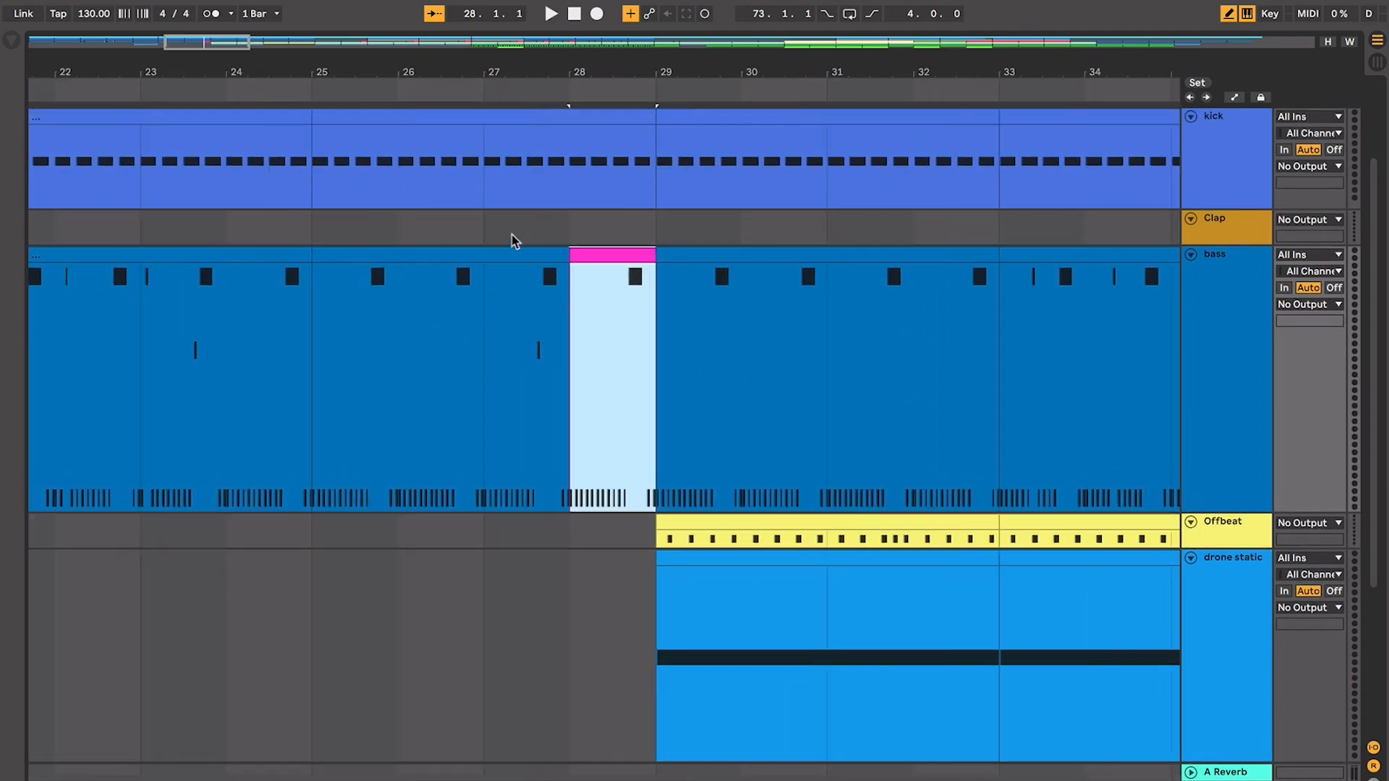
key(minus)
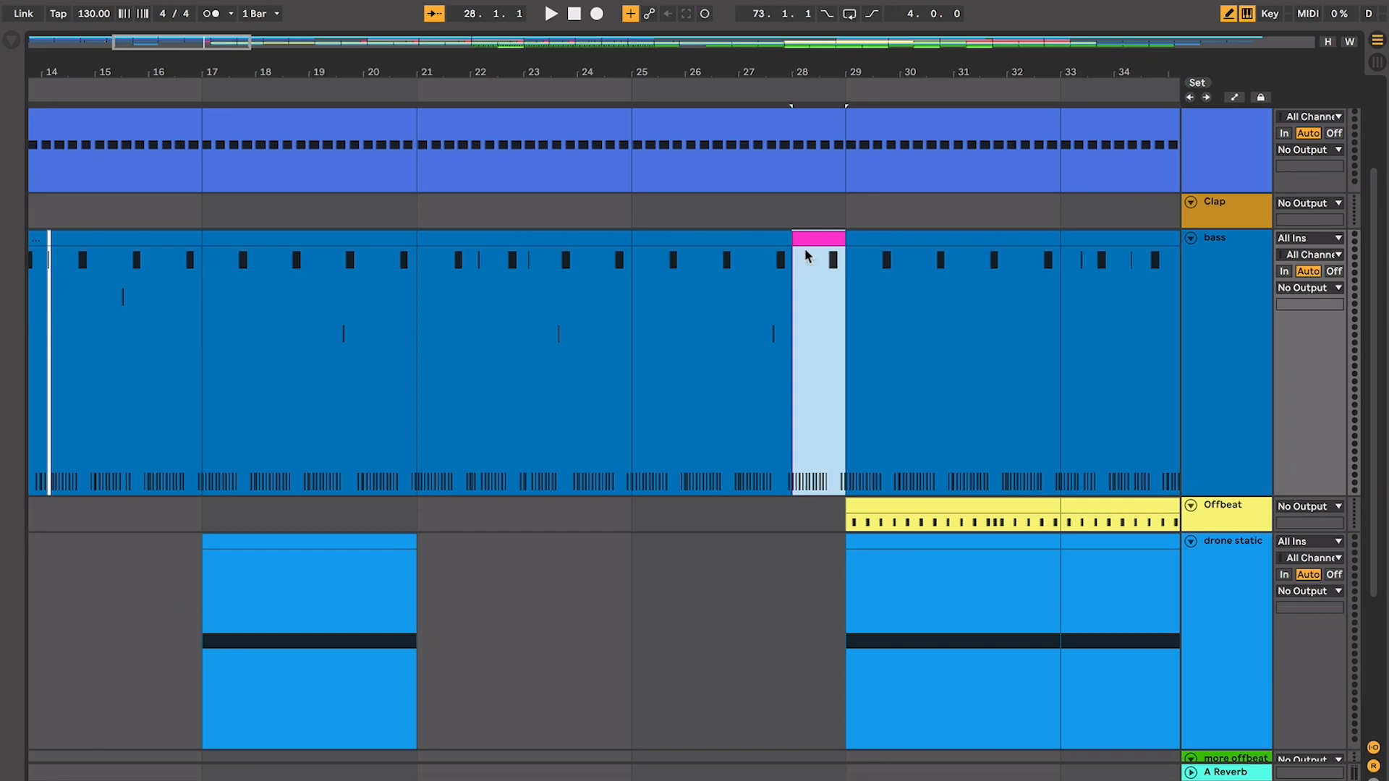
key(space)
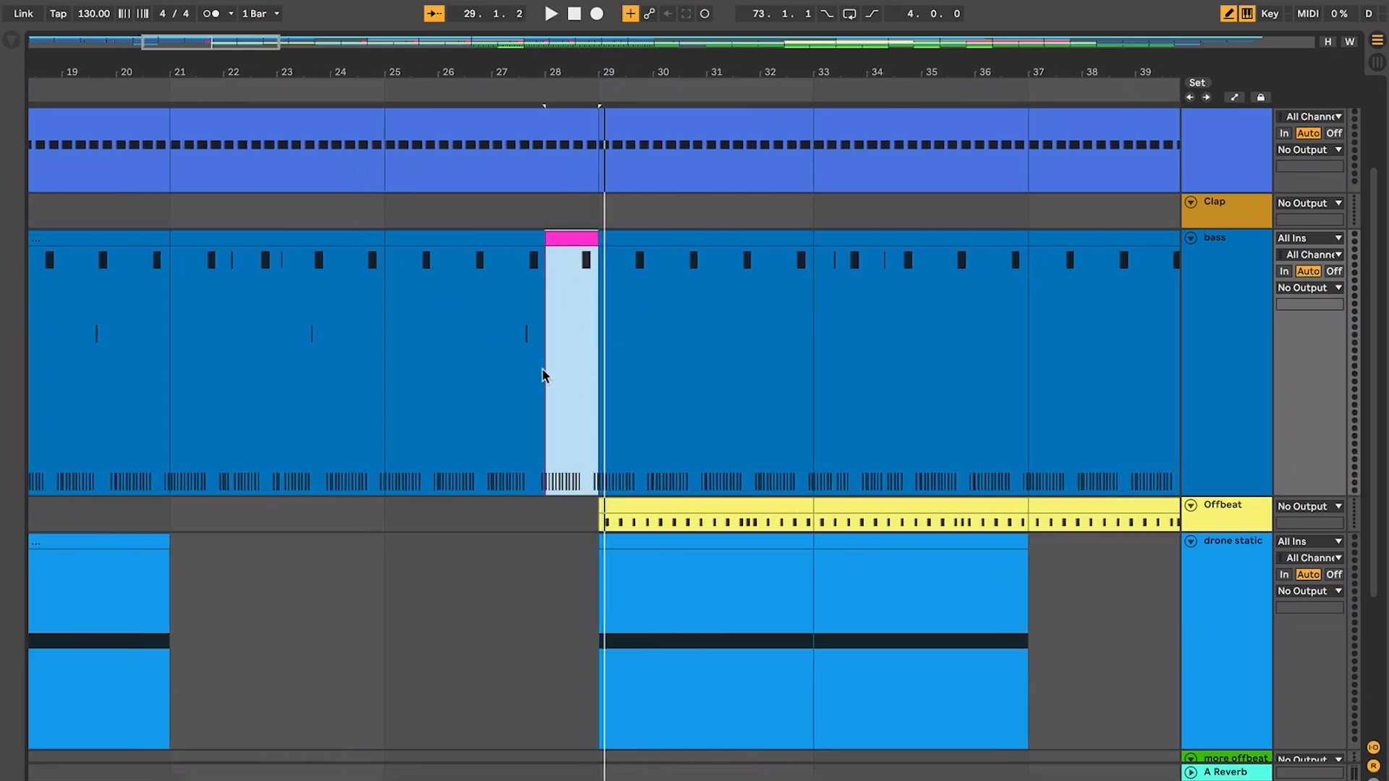
click(542, 298)
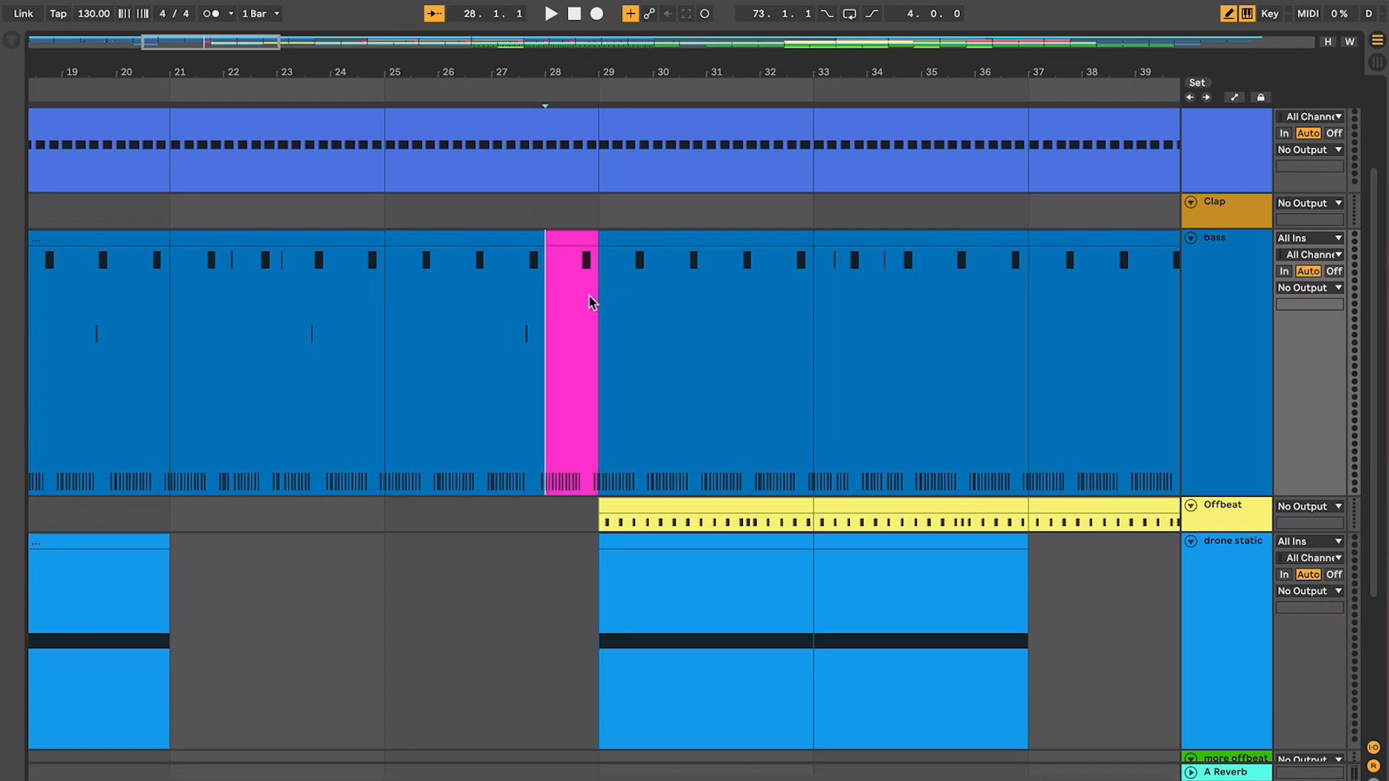
Examine the high bass note around 28.4 in the pink clip and the short note at 27.3.3
key(plus)
key(plus)
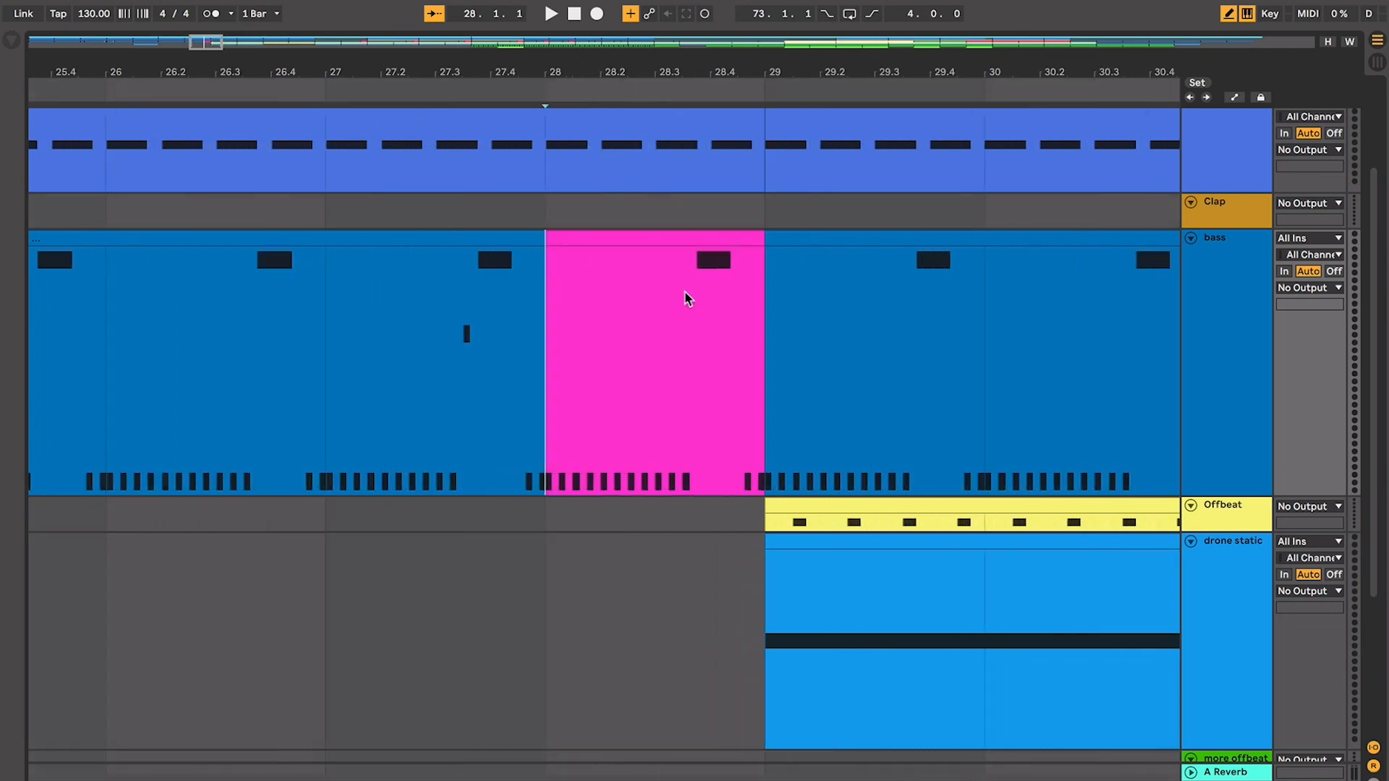
drag(683, 275, 732, 276)
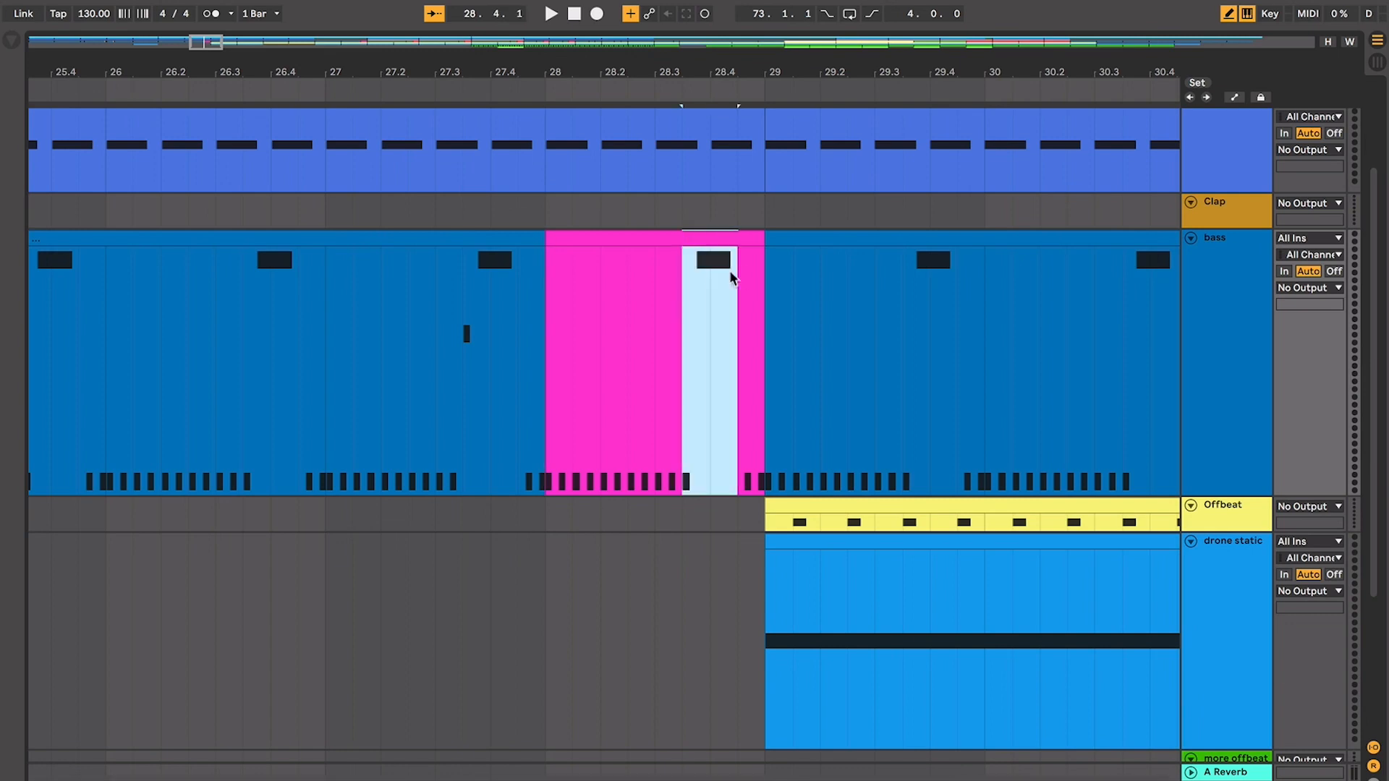
click(463, 292)
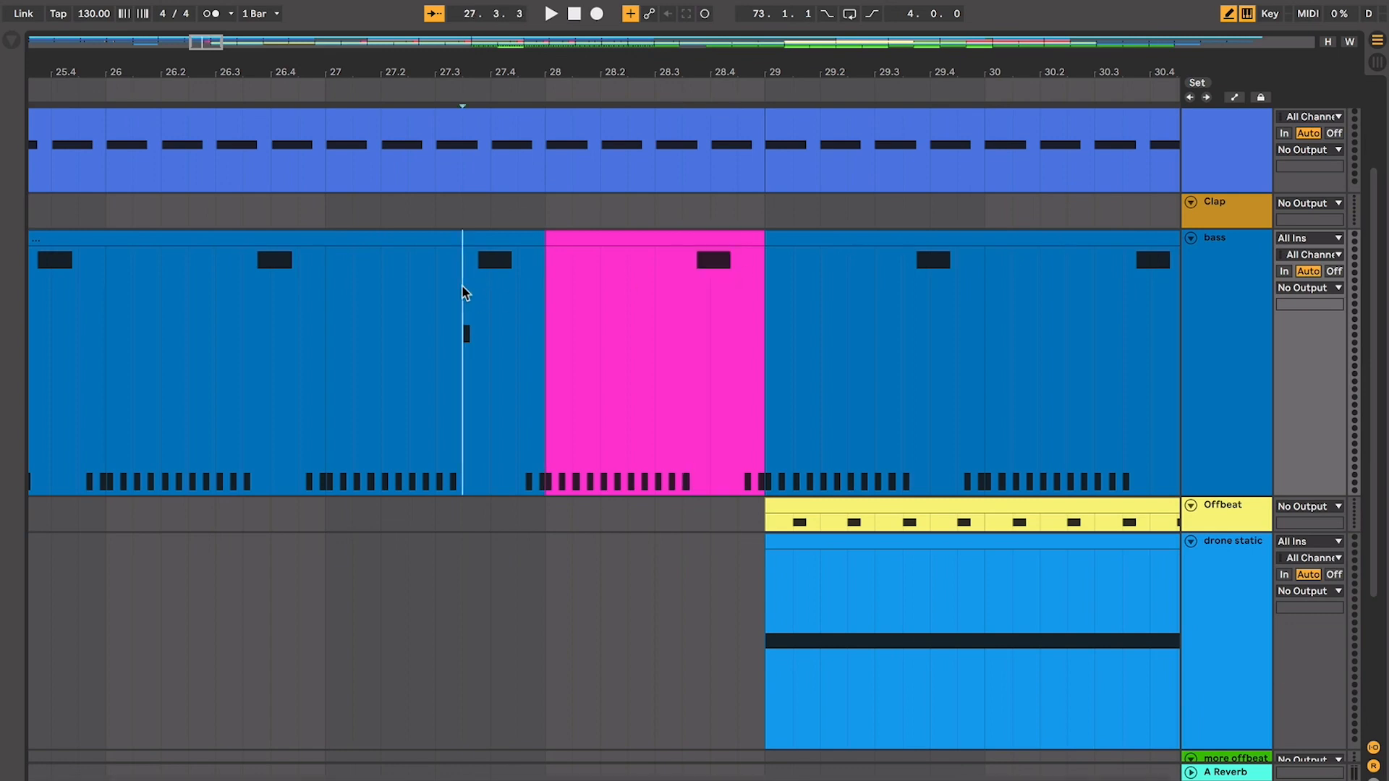
Play the bass from 27.3.3 through the pink clip's high note, and return to the start of bar 28
scroll(462, 292, left, 2)
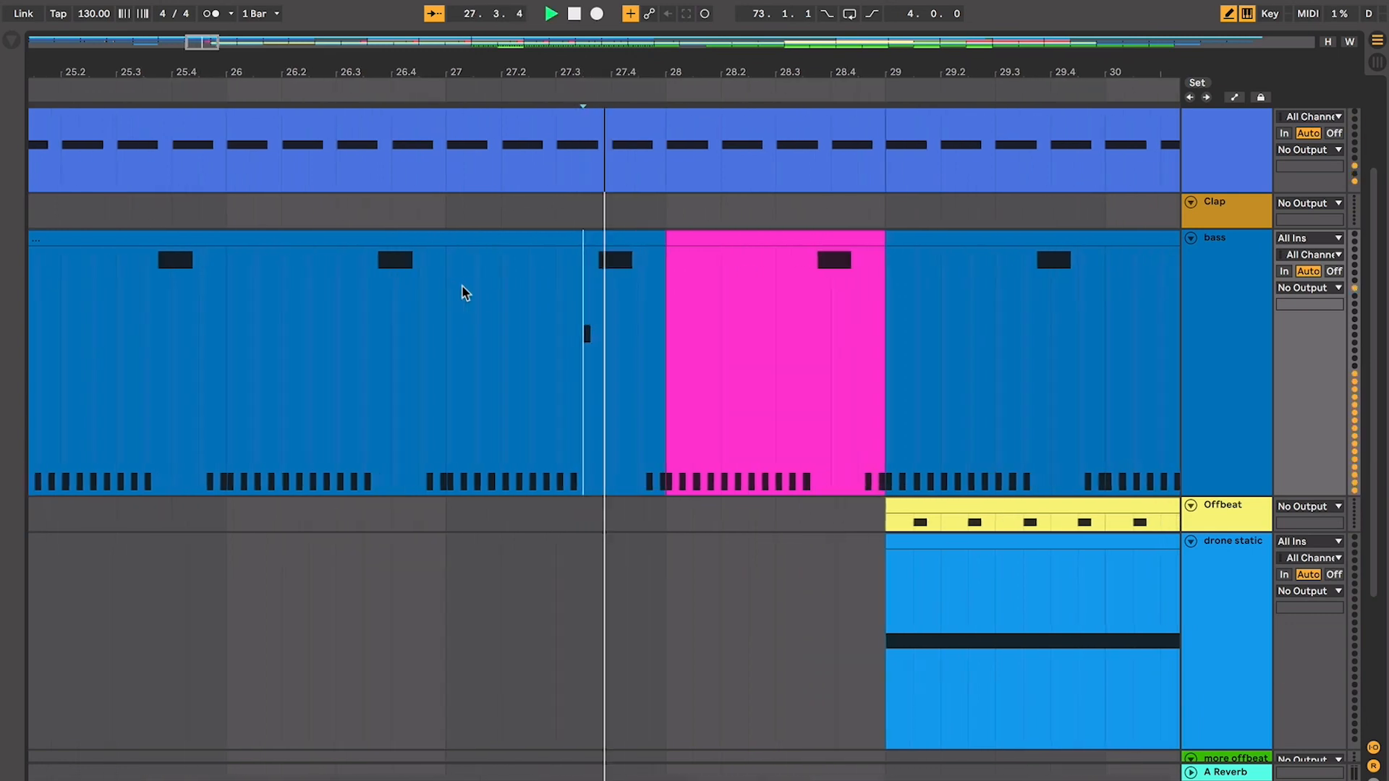
click(735, 311)
scroll(745, 315, right, 9)
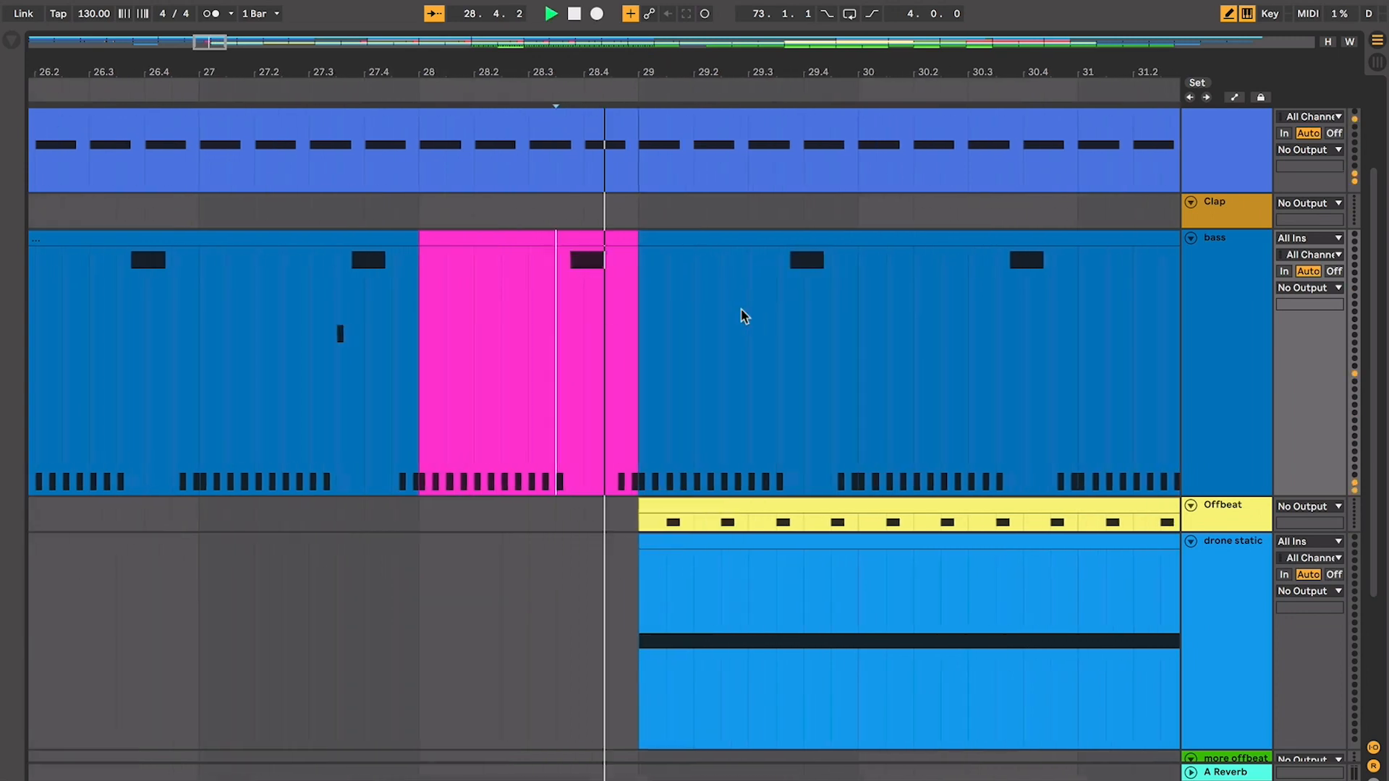
click(309, 319)
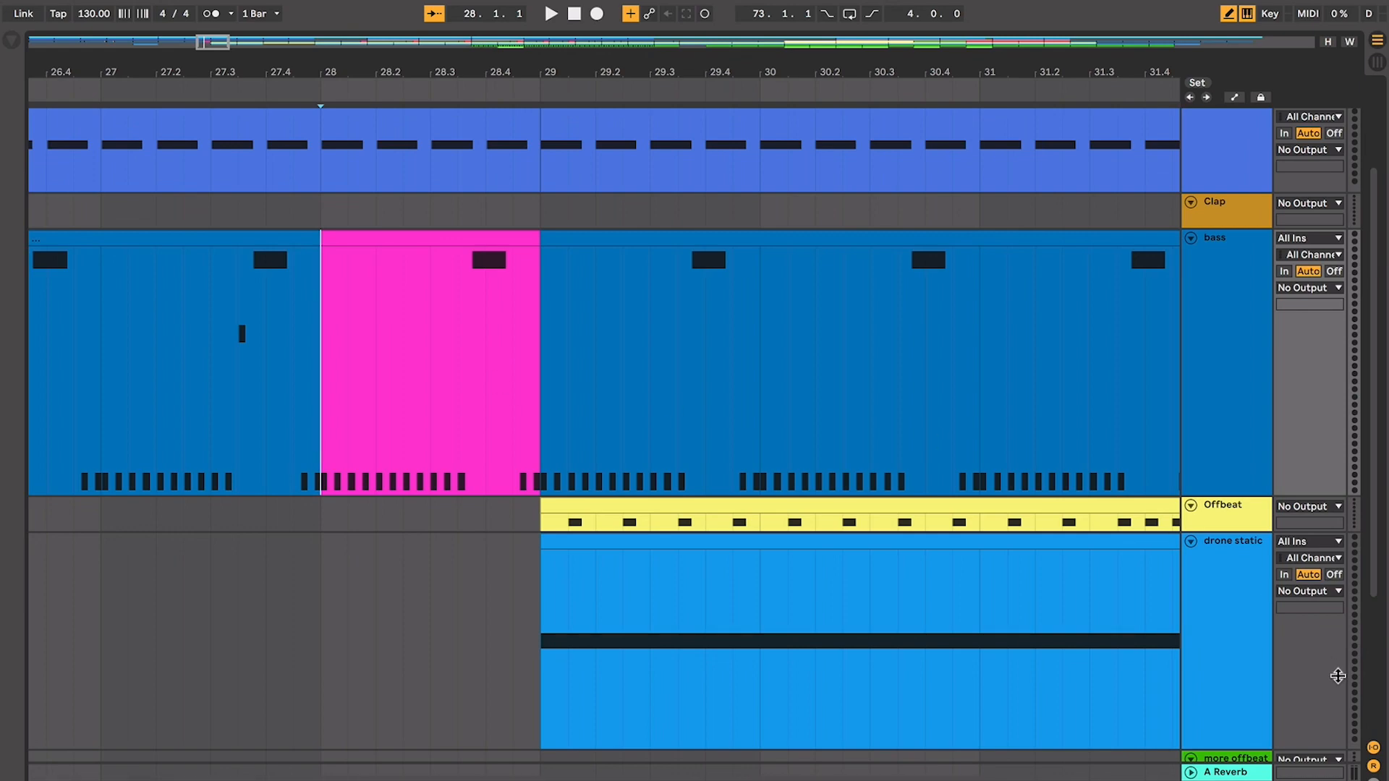
Enlarge the Offbeat track's height and play the arrangement from bar 28 into the Offbeat entry at bar 29
drag(1247, 539, 1243, 622)
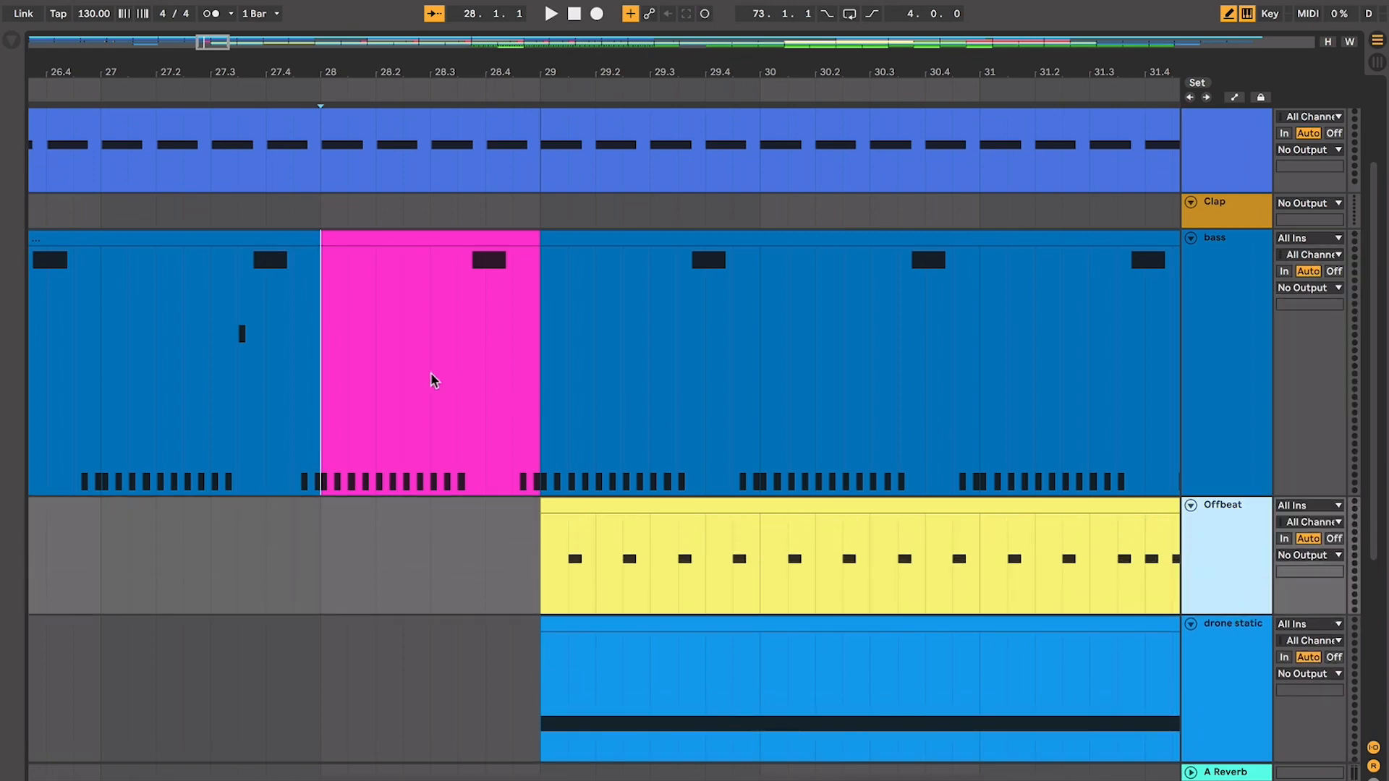
click(327, 371)
key(space)
key(plus)
key(plus)
key(plus)
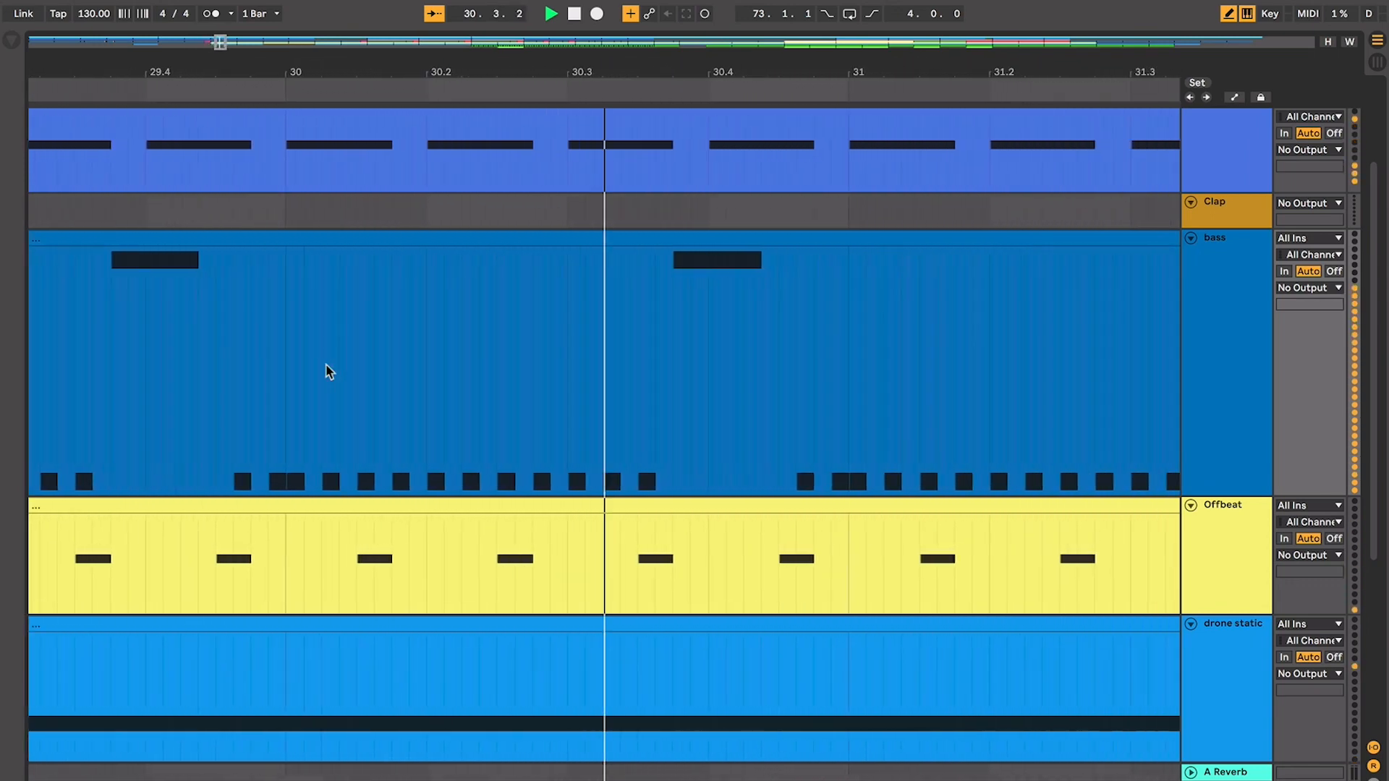
Follow the playback from bar 30 past the drone static's end at bar 37 to the kick's end near bar 45
scroll(700, 692, down, 2)
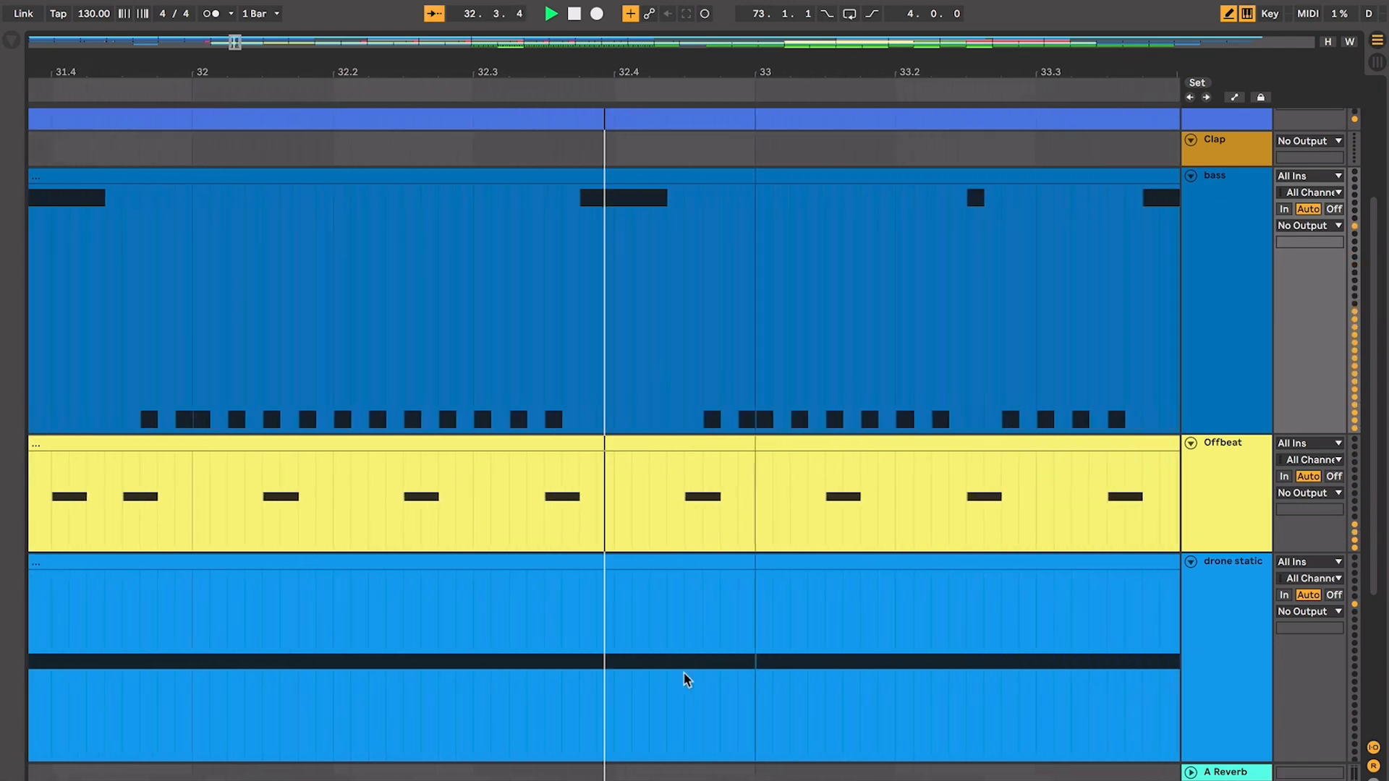
key(minus)
key(minus)
key(minus)
key(minus)
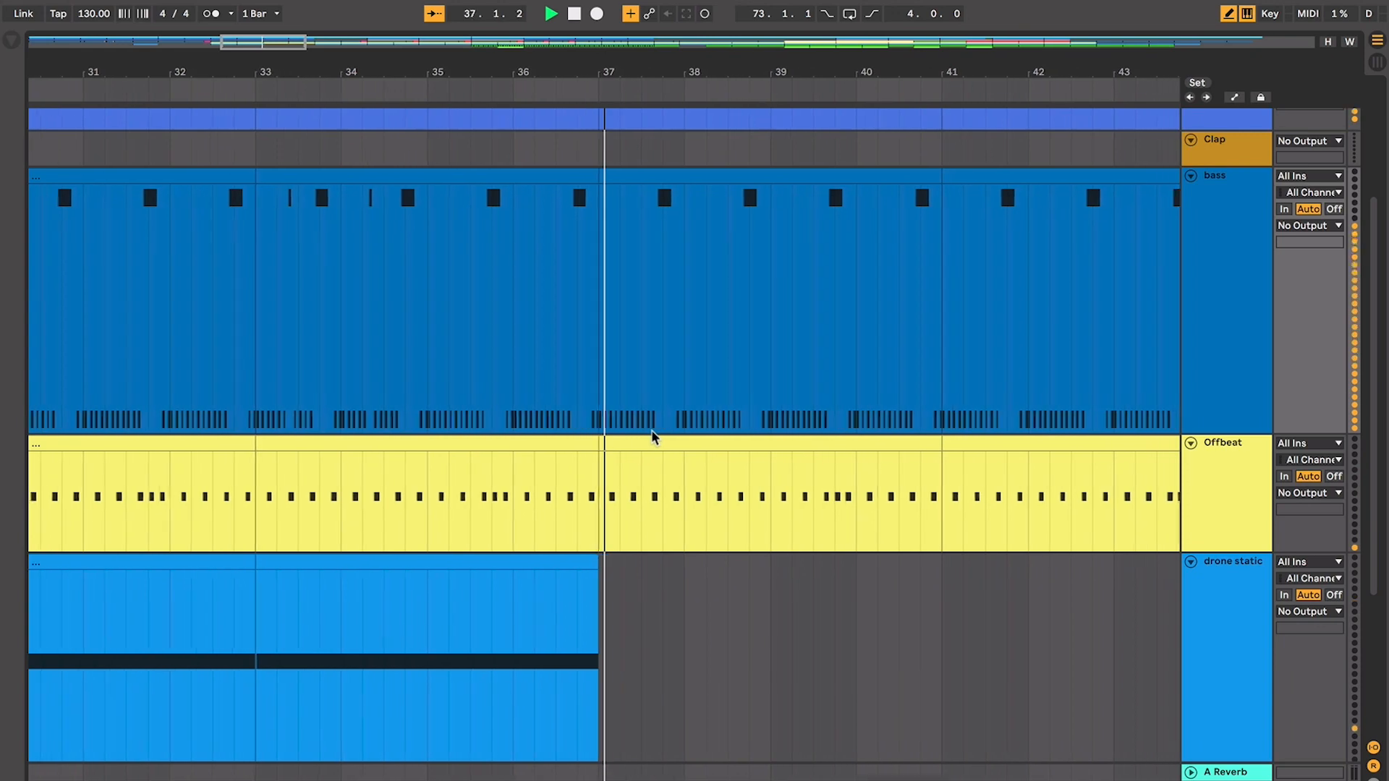
scroll(649, 436, up, 6)
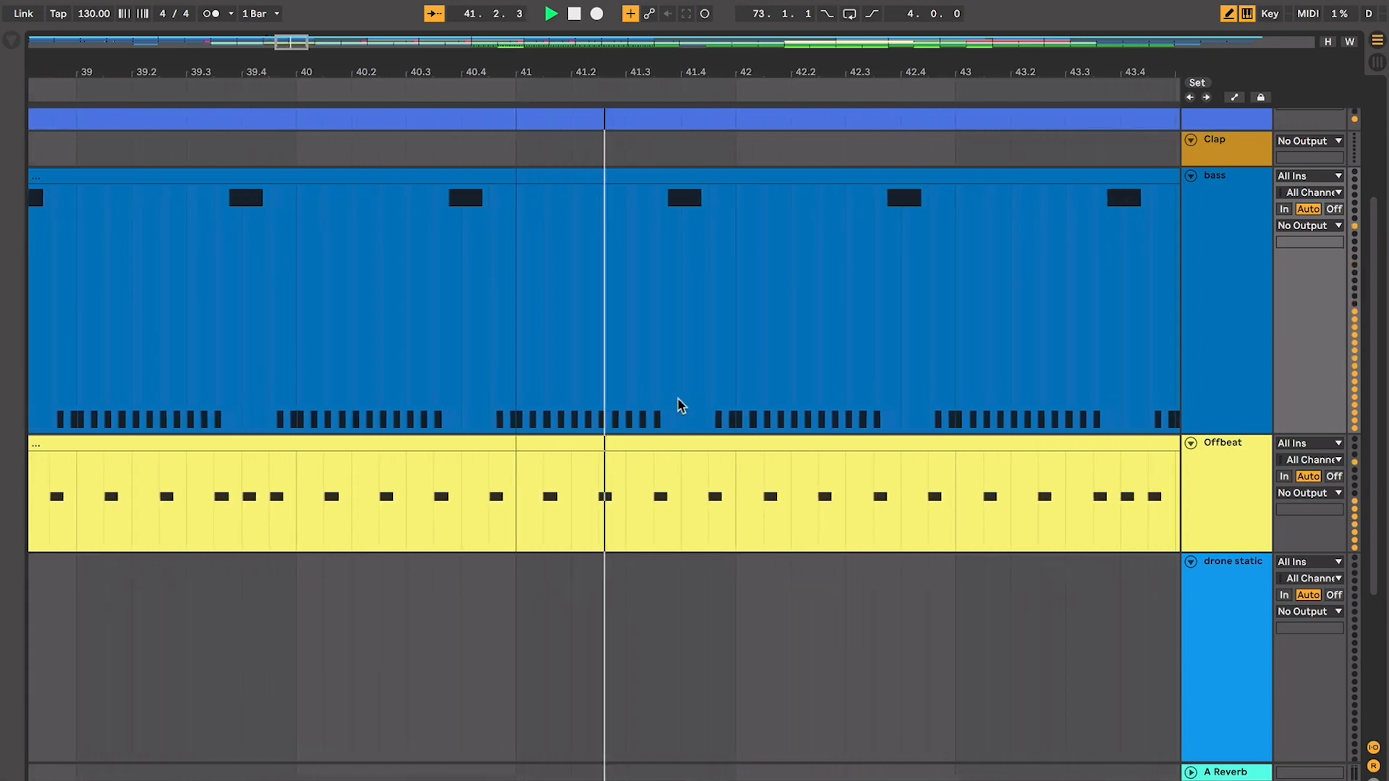
scroll(678, 401, up, 2)
scroll(680, 405, up, 2)
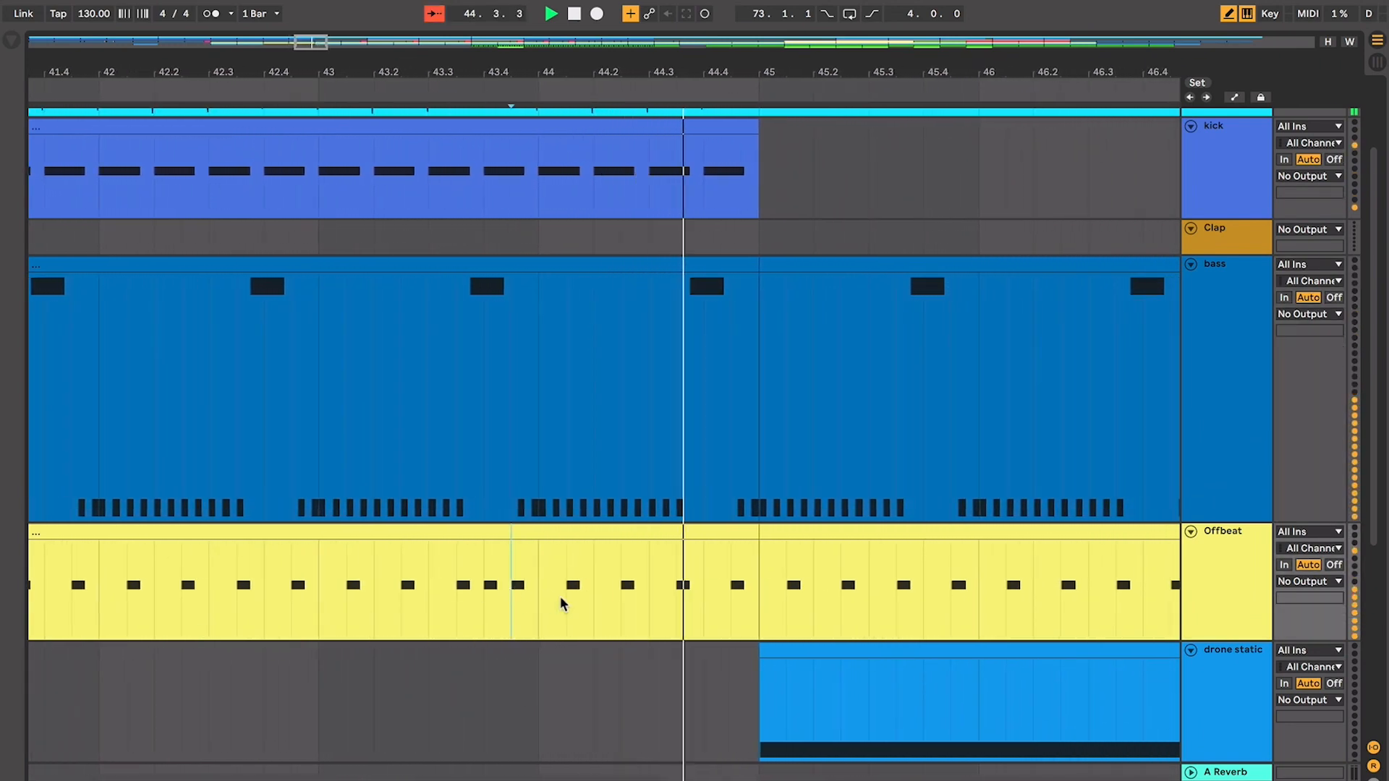
Examine the section without kick from bar 45, picking out the drone static clip and the bass change at bar 47
key(minus)
key(minus)
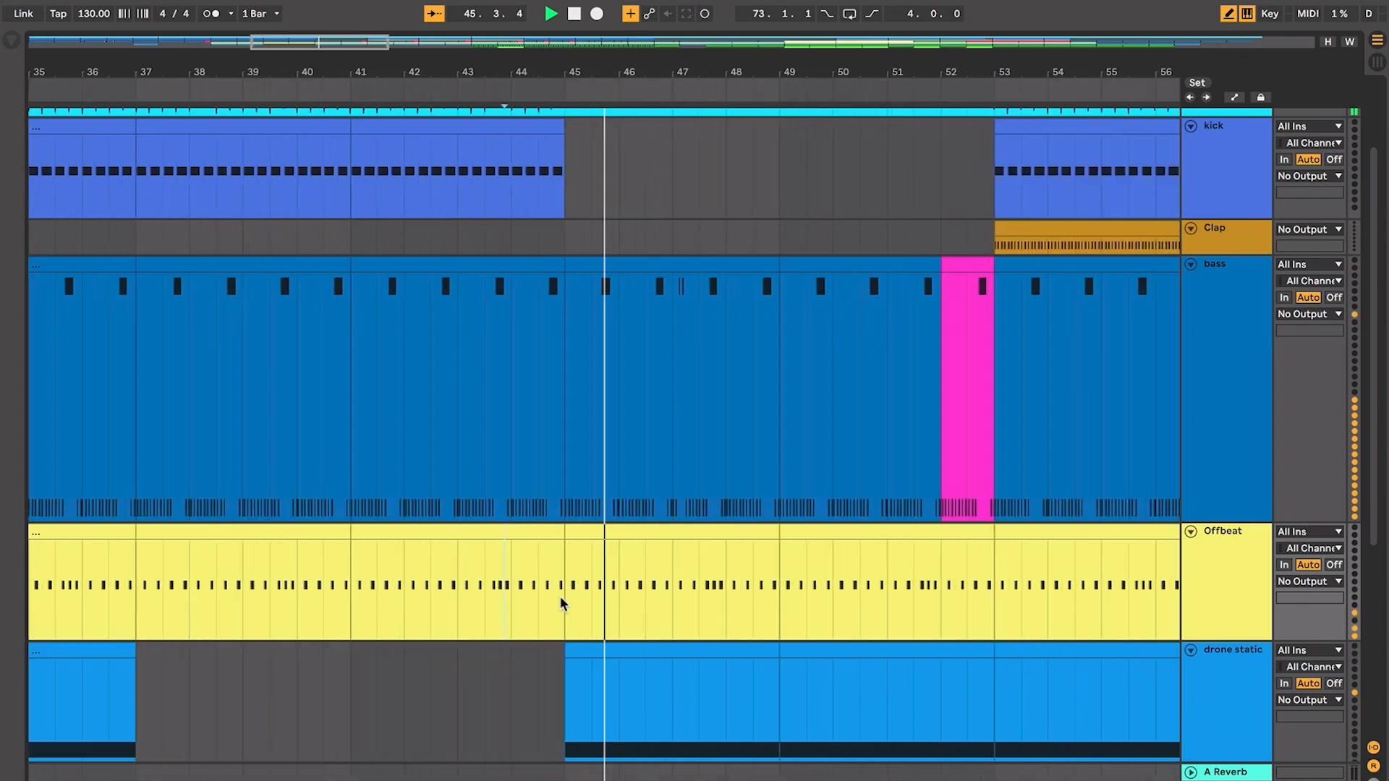
scroll(561, 604, down, 2)
click(562, 602)
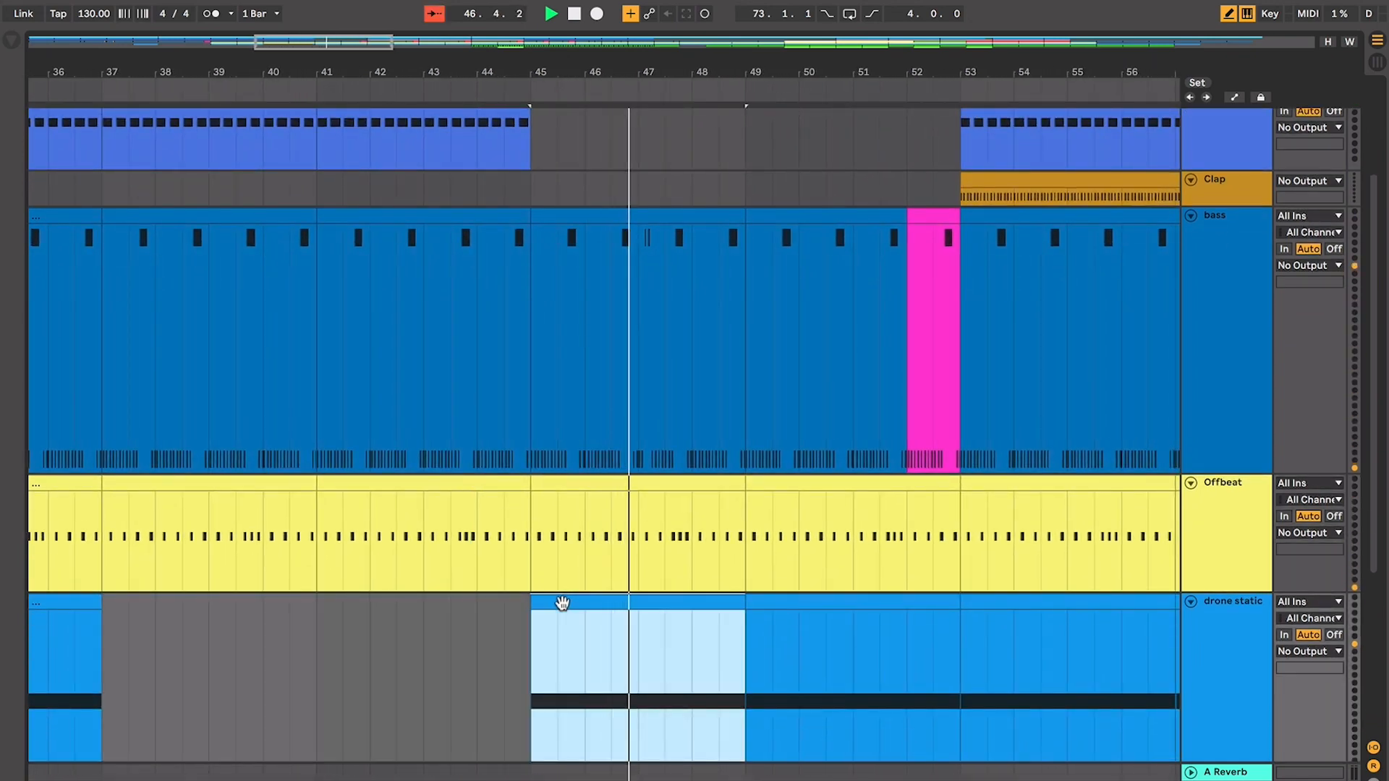
scroll(561, 603, down, 1)
click(590, 298)
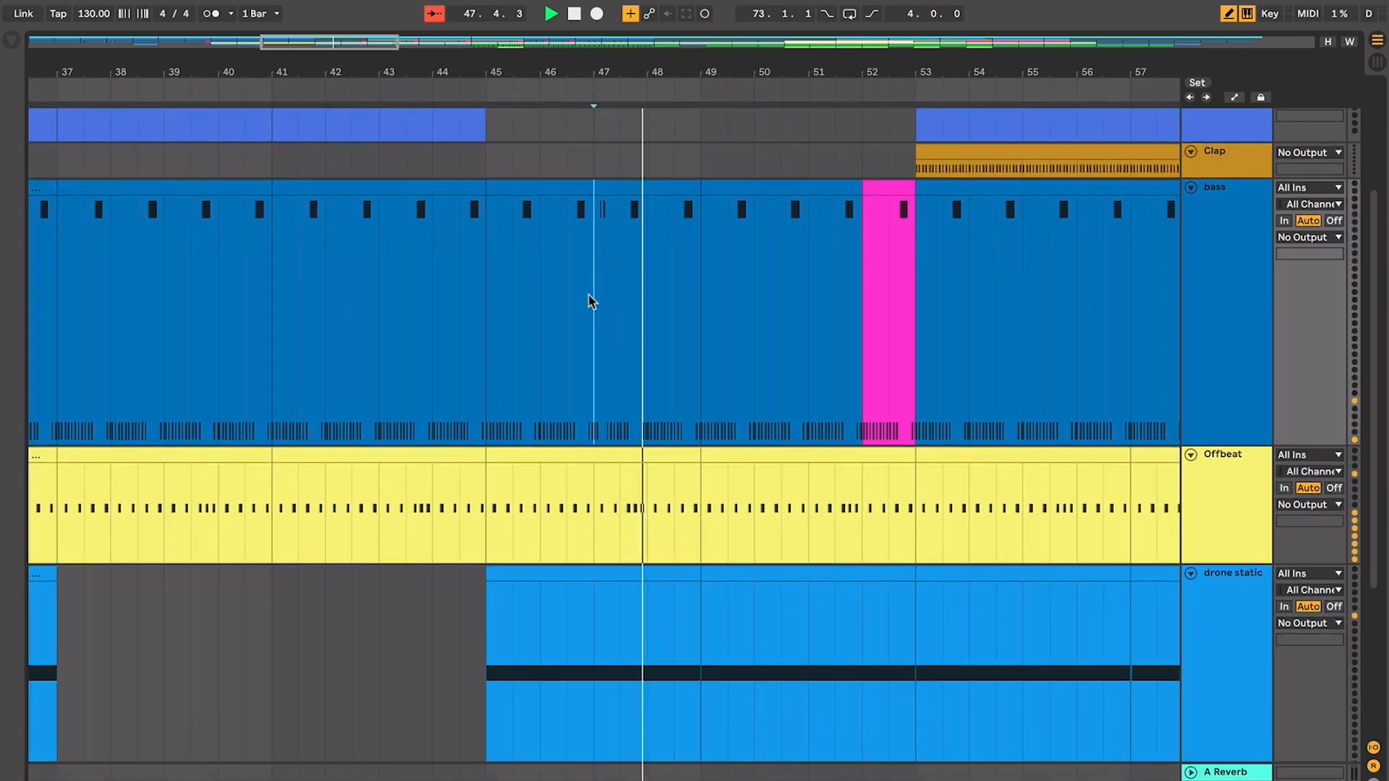
Follow the playback through the pink bass clip at bar 52 into the Clap entry at bar 53, and enlarge the Clap track
key(plus)
key(plus)
key(plus)
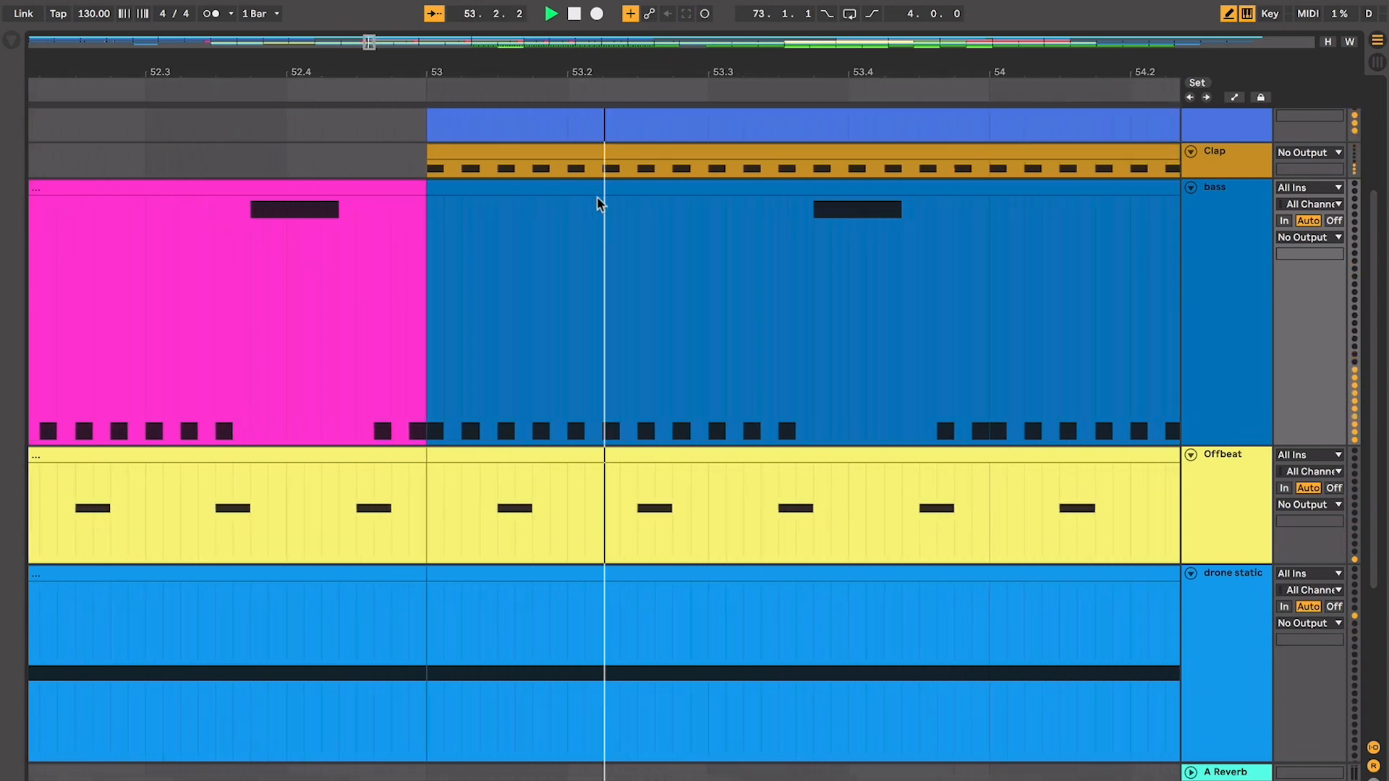
drag(1225, 177, 1223, 343)
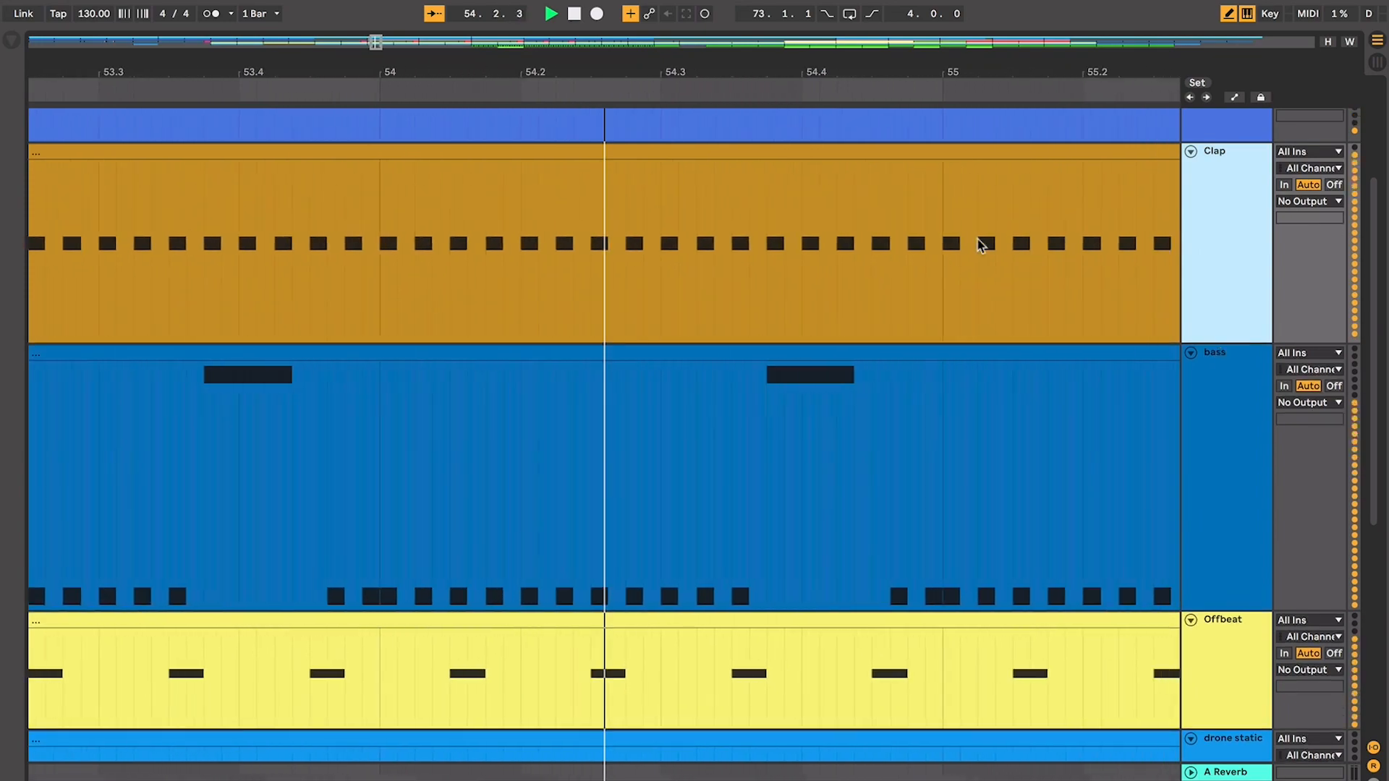
Stop playback and examine the kick, Clap, bass, Offbeat and drone static parts across bars 1 to 85
click(939, 298)
scroll(939, 298, down, 10)
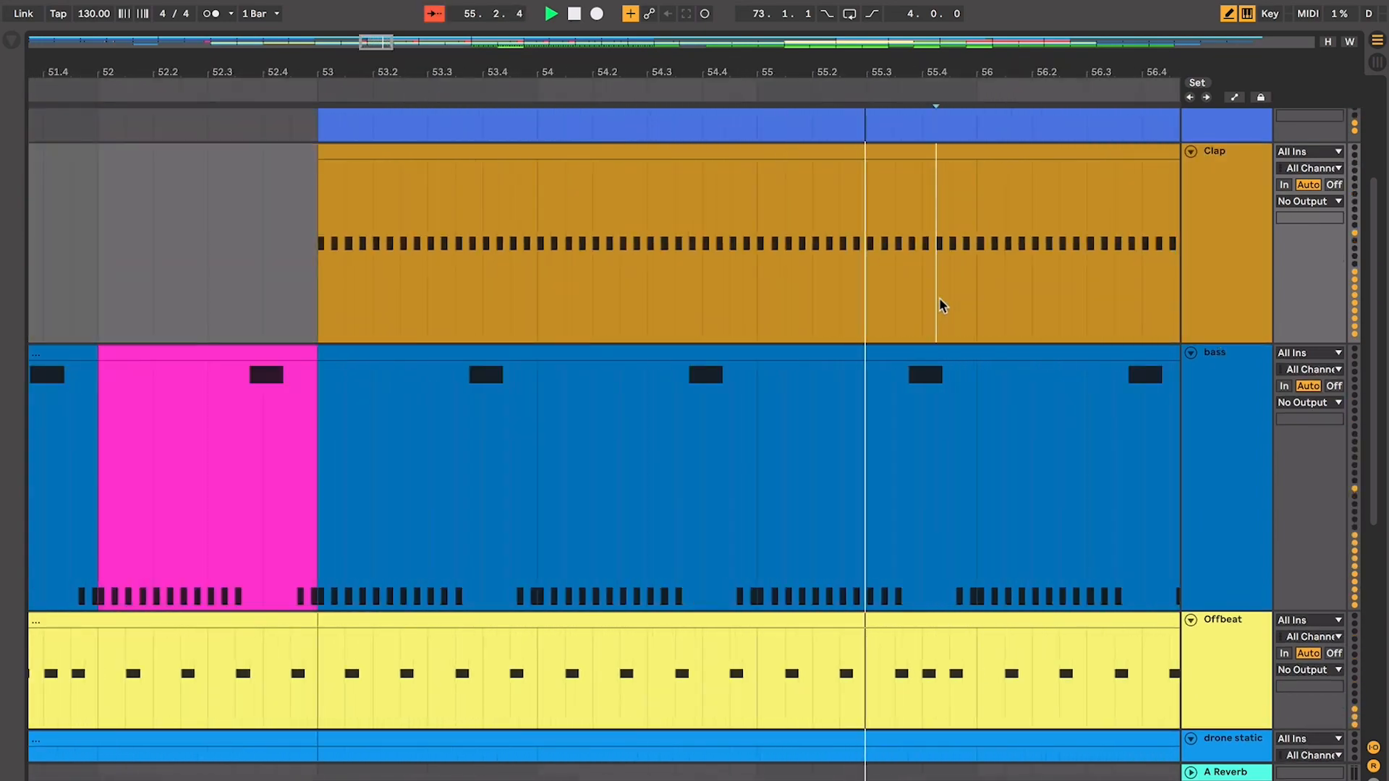
key(space)
scroll(939, 303, down, 10)
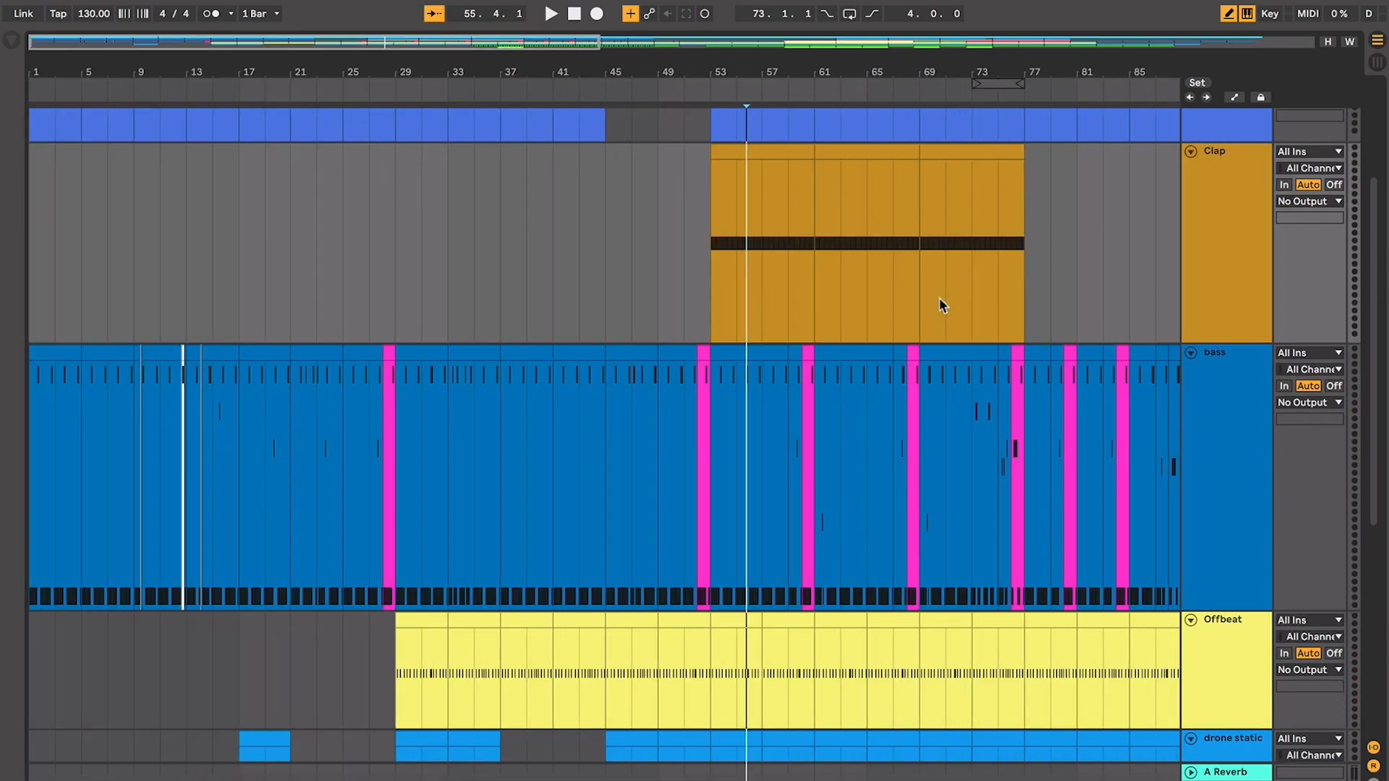
scroll(939, 304, down, 3)
scroll(939, 297, down, 3)
scroll(939, 298, up, 10)
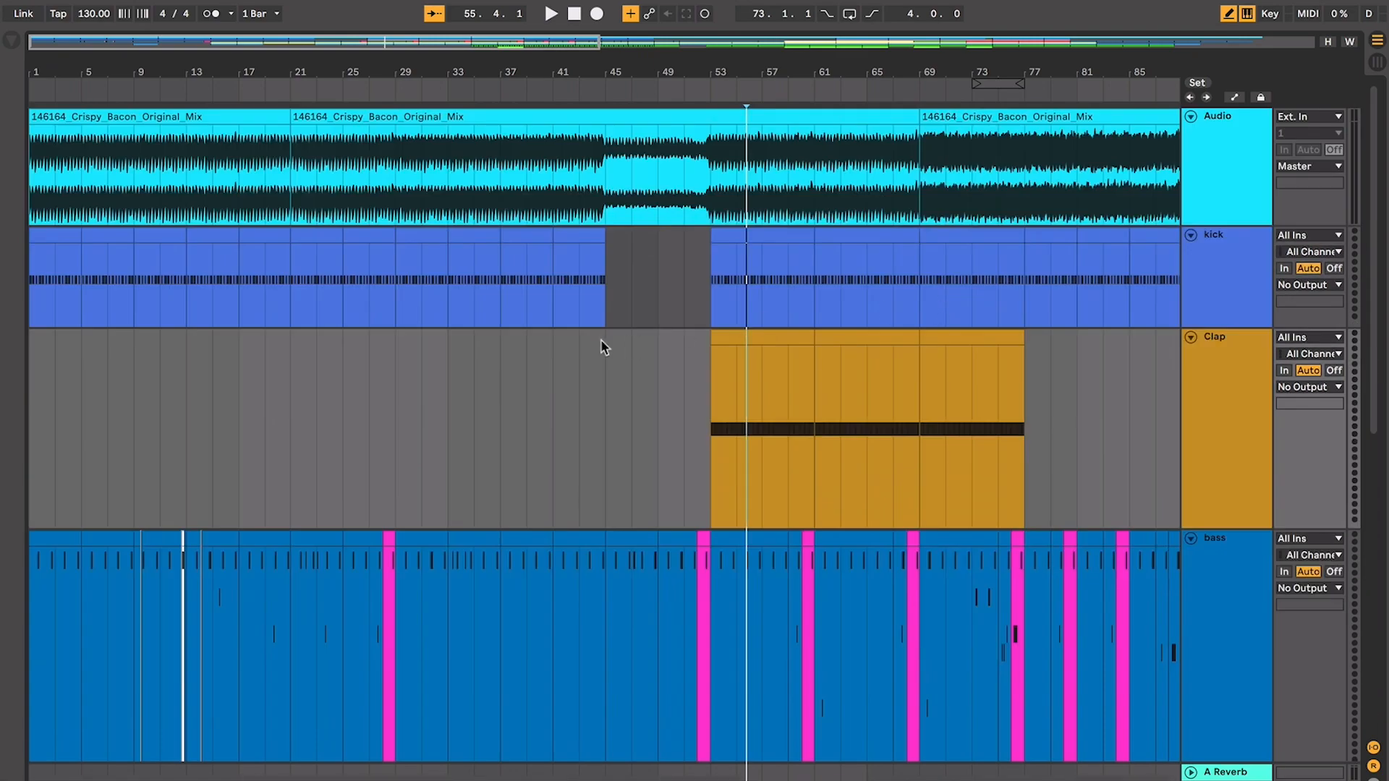
scroll(614, 363, down, 5)
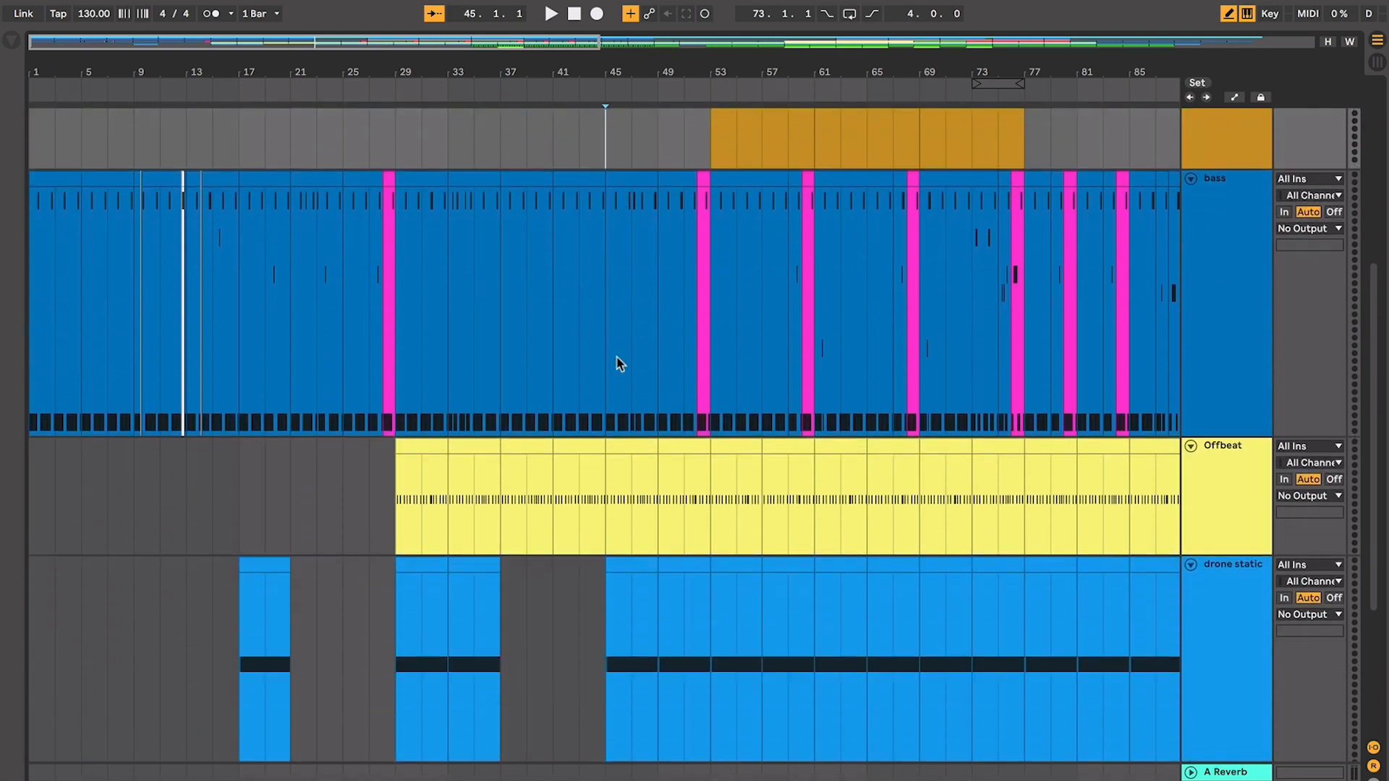
scroll(614, 362, up, 1)
Select the Offbeat clip spanning bars 33 to 37 and set the playback start at bar 35
click(390, 510)
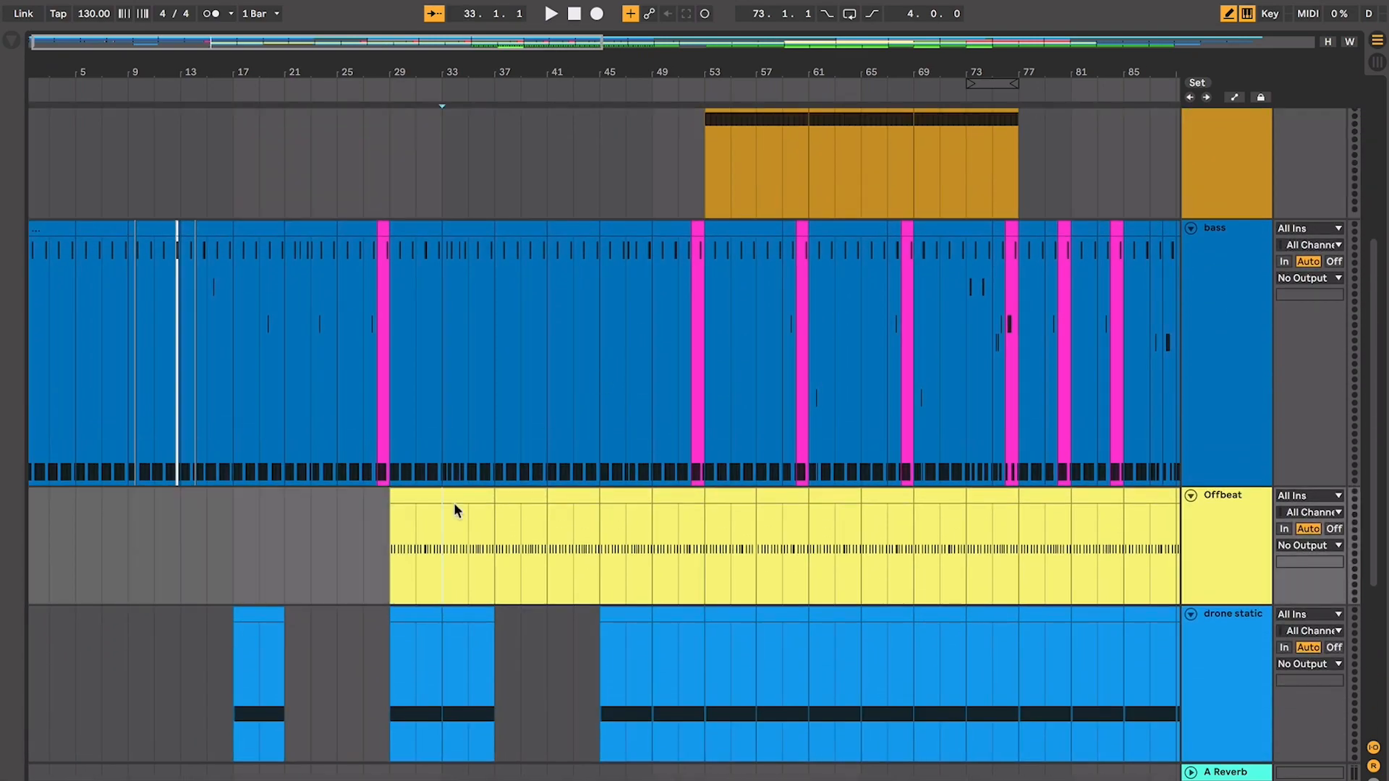
click(469, 502)
scroll(468, 501, up, 10)
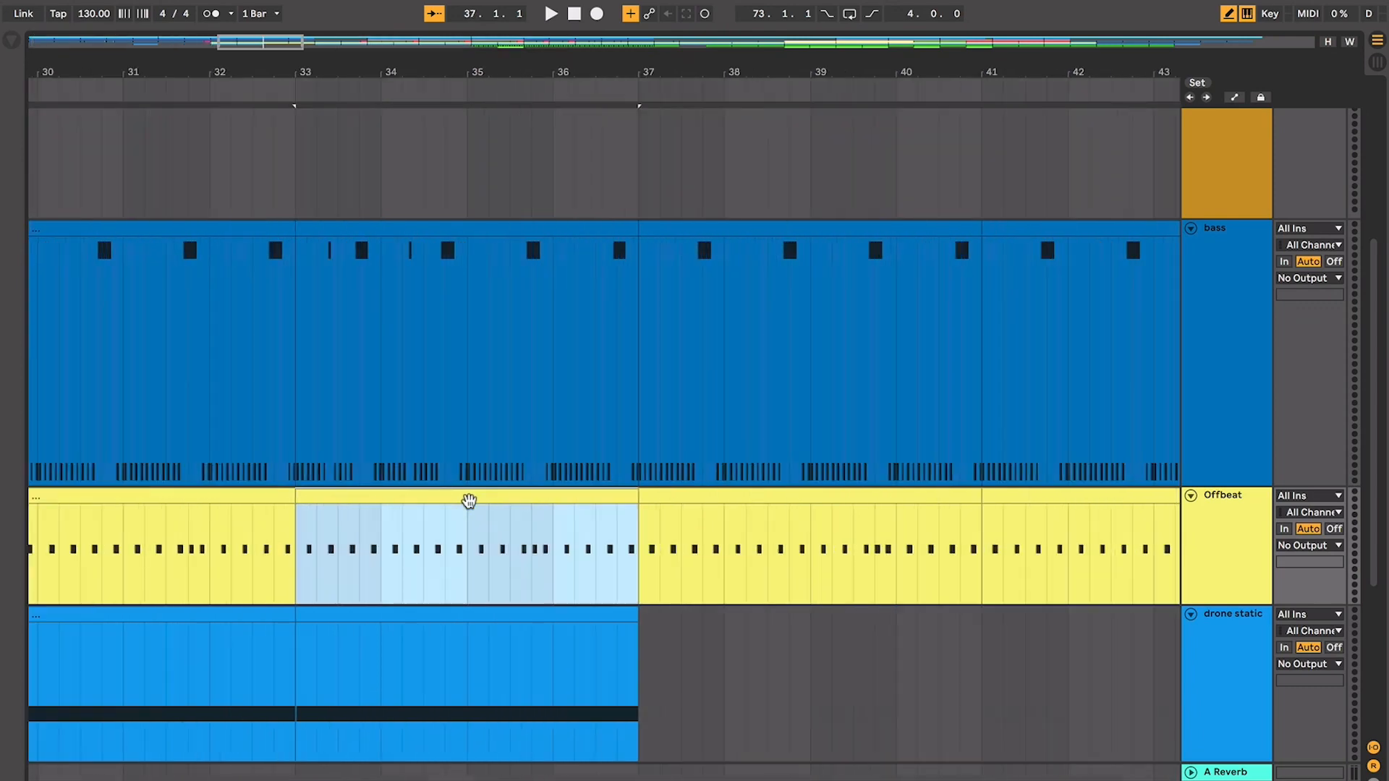
click(466, 535)
scroll(465, 535, left, 2)
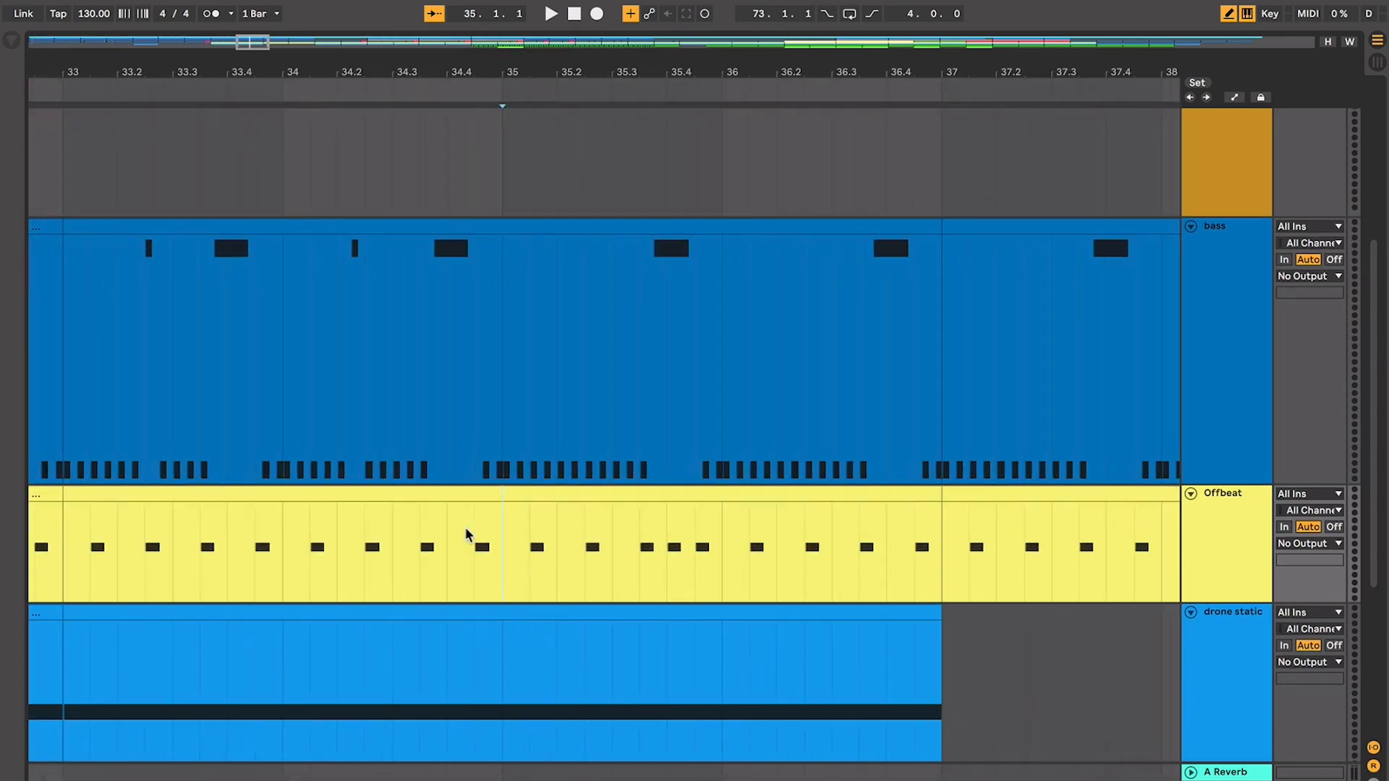
click(512, 548)
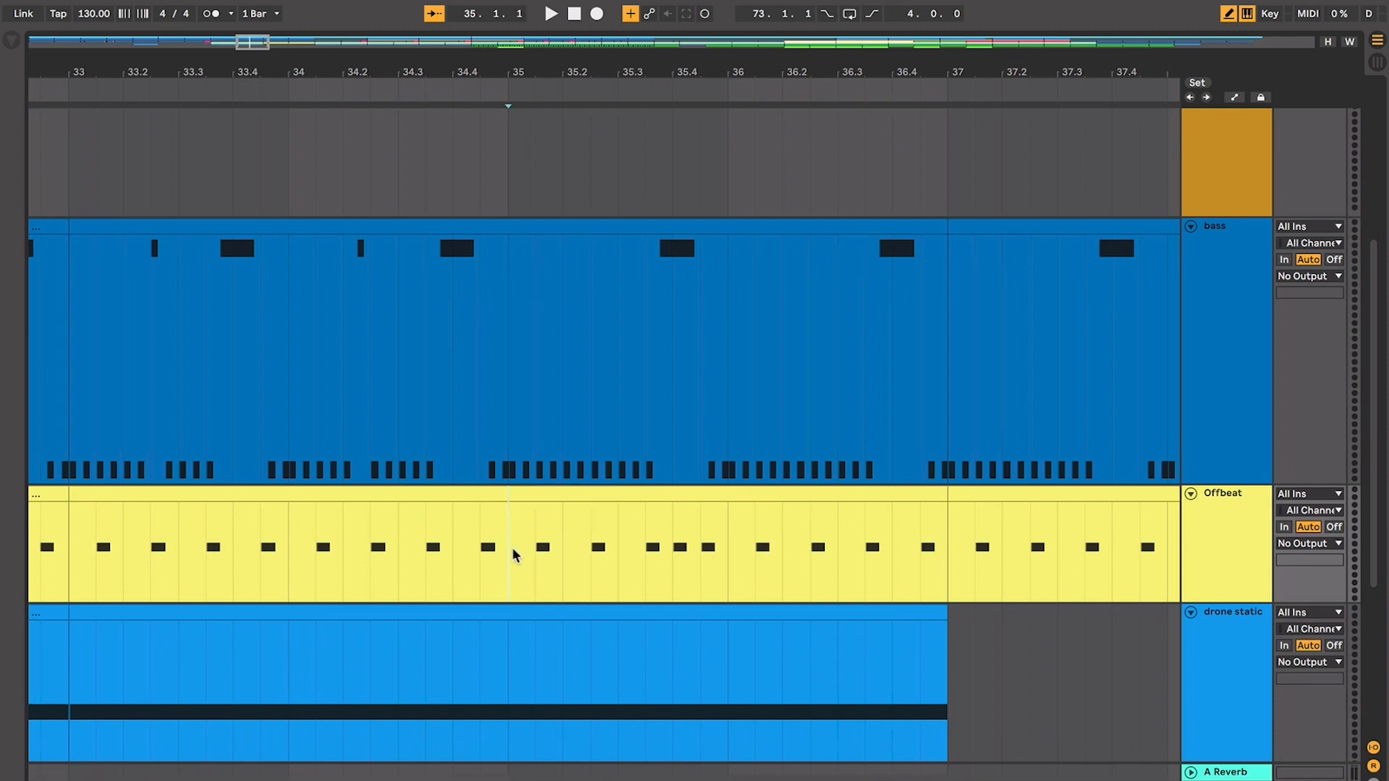
Play the Offbeat variation from bar 35 and again from 35.3.3, and compare it with the bass and kick around bar 36
key(space)
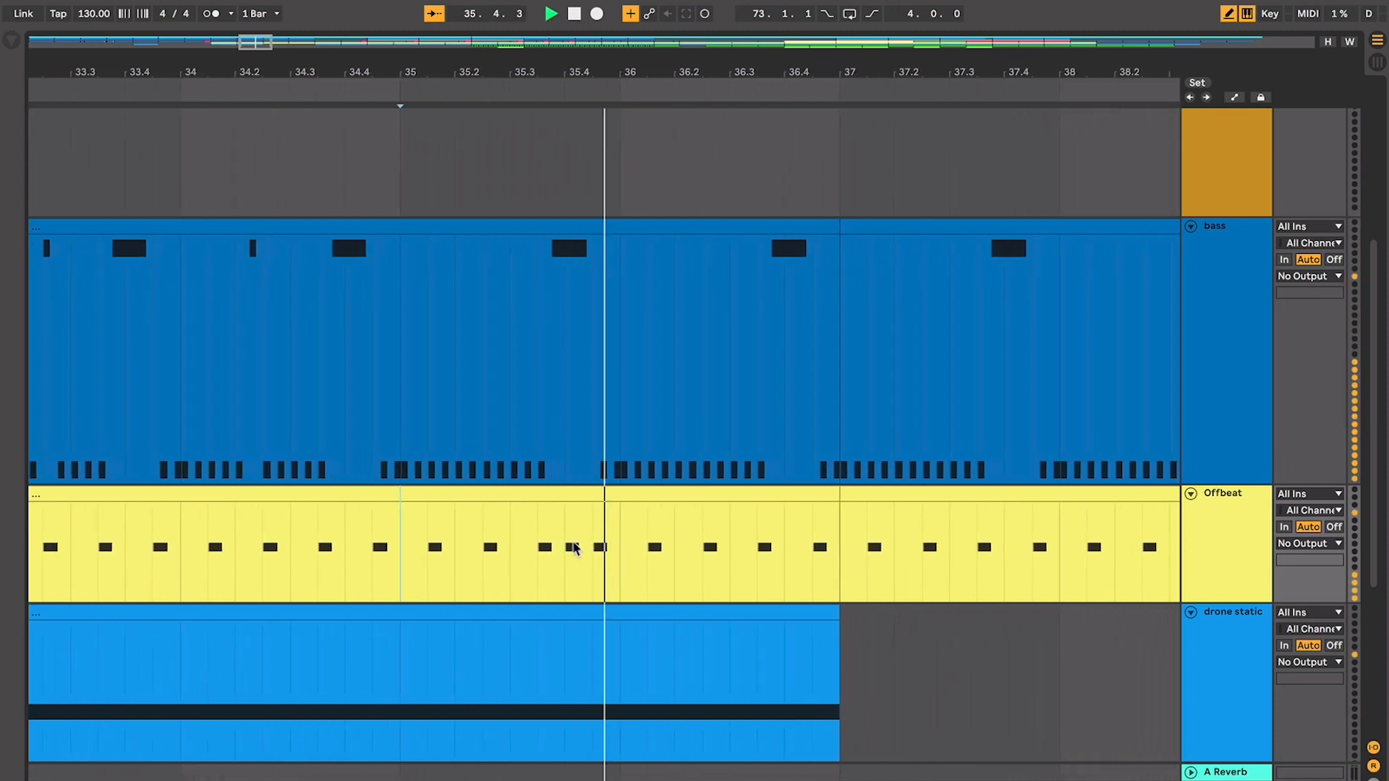
key(space)
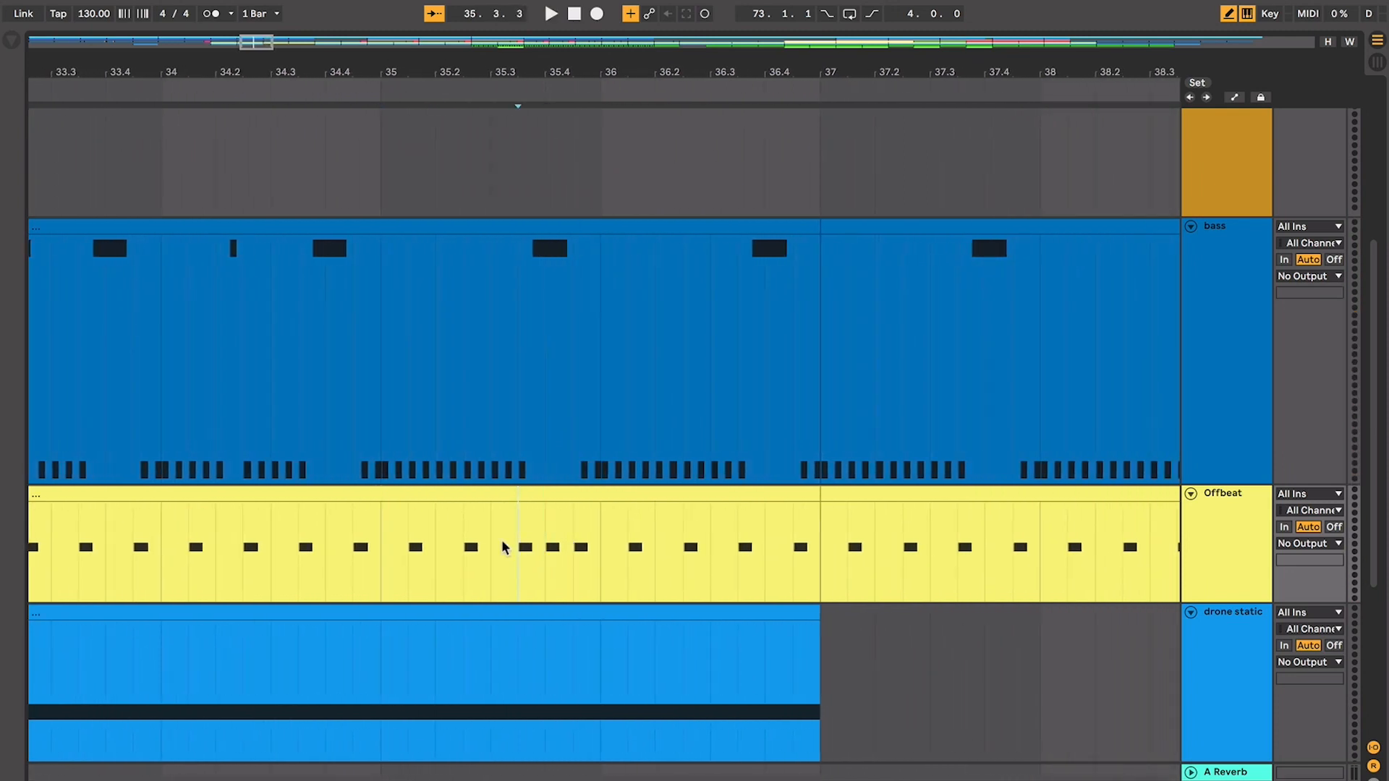
key(space)
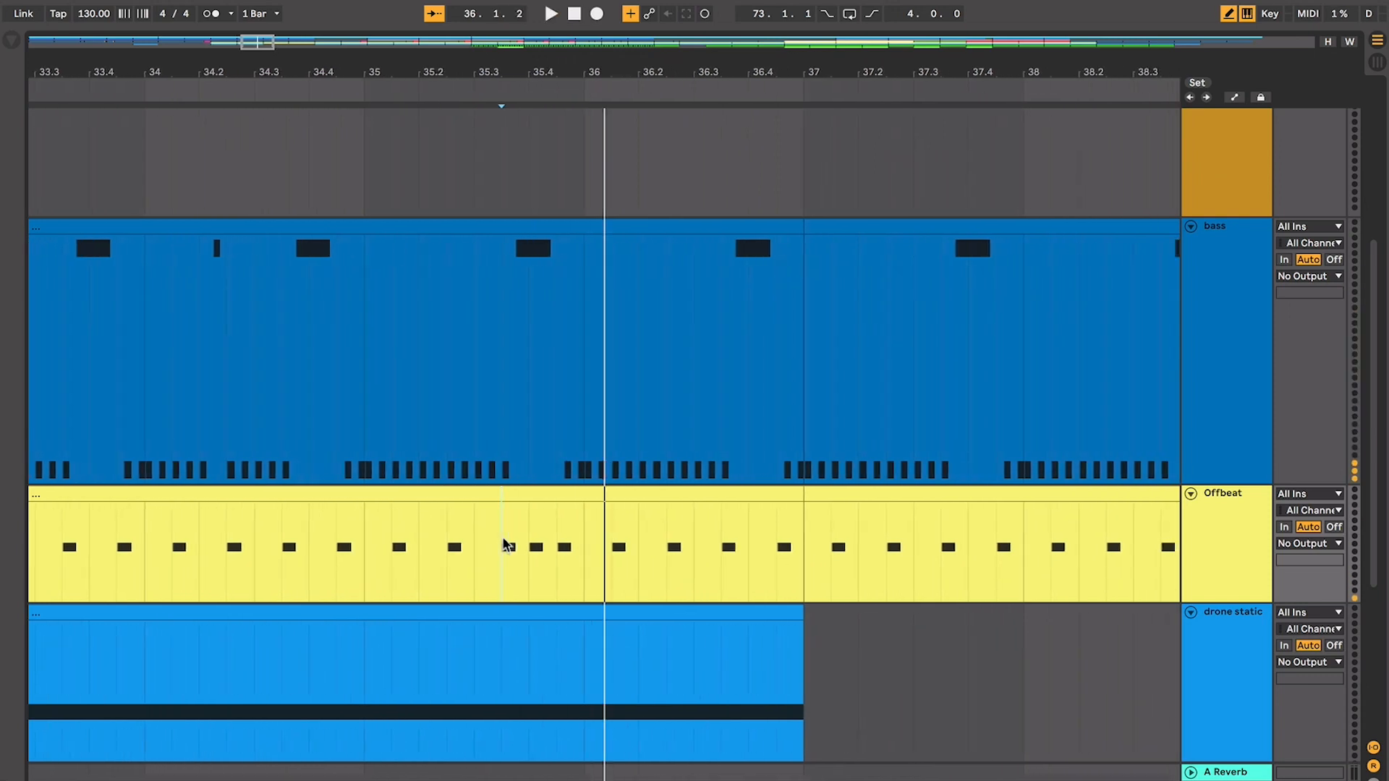
scroll(502, 536, up, 2)
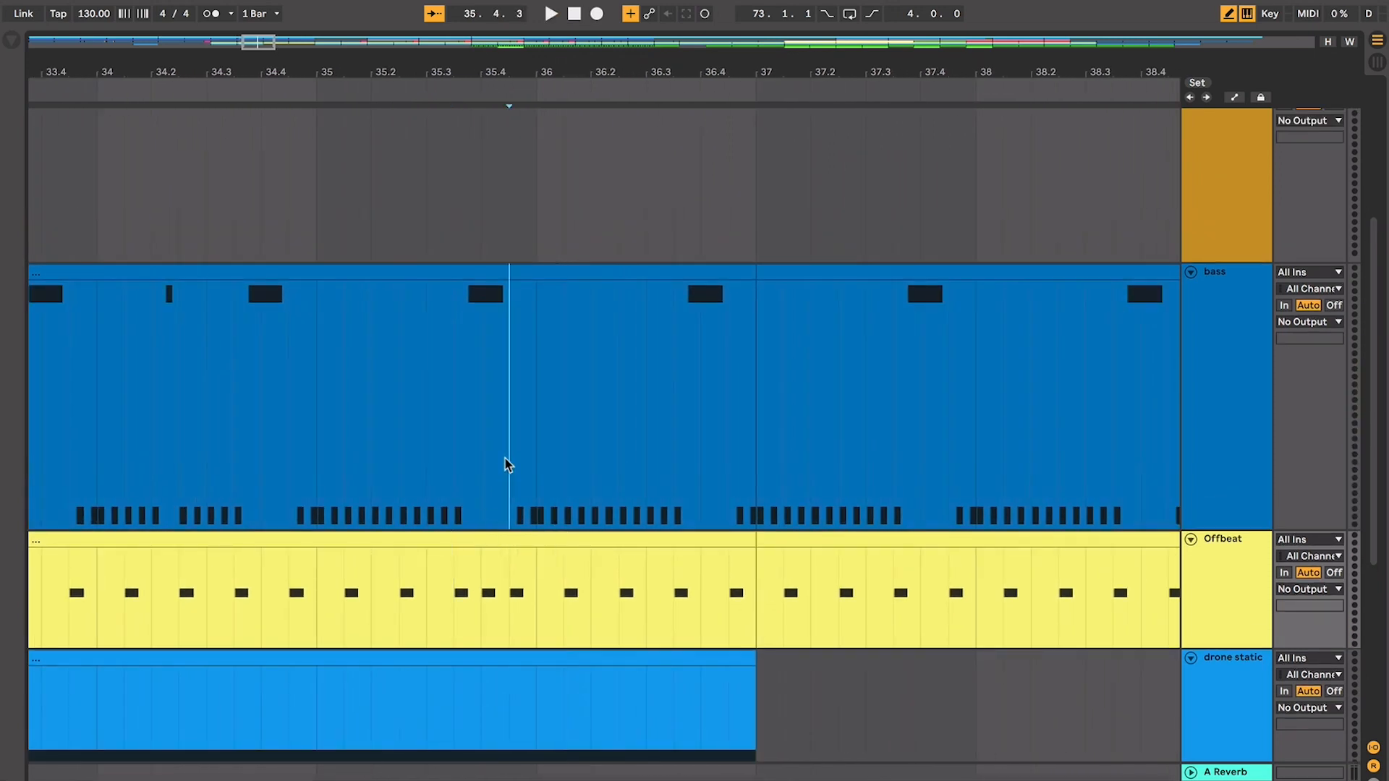
scroll(506, 464, up, 7)
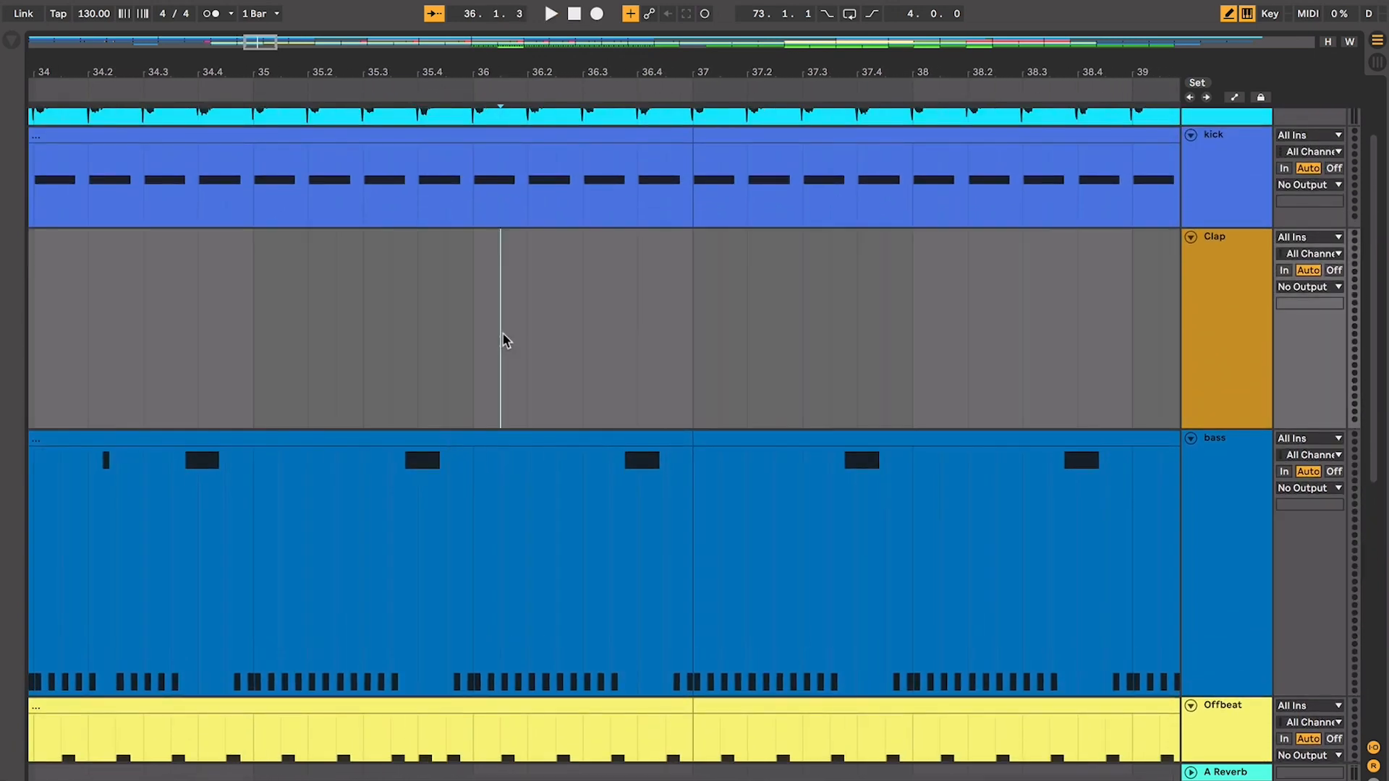
scroll(504, 340, down, 2)
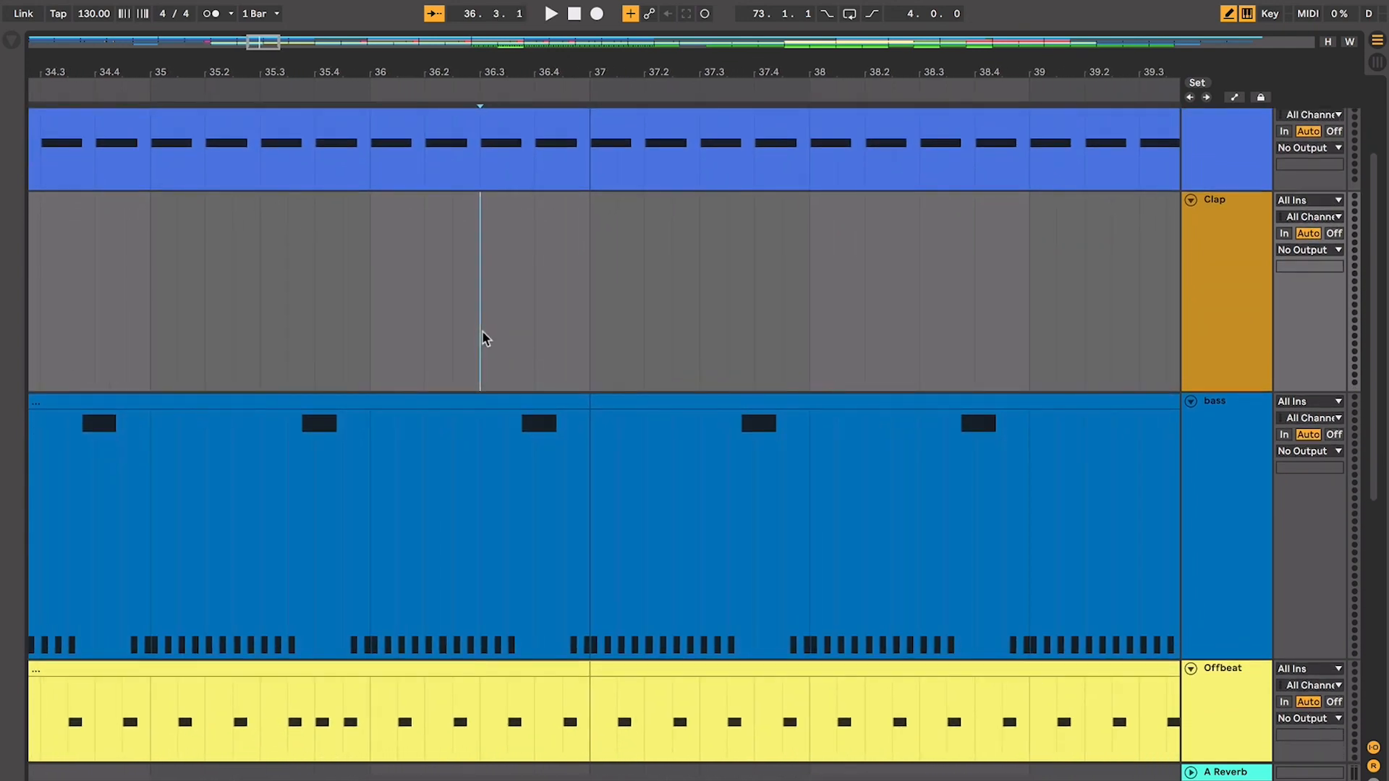
Play the passage from bar 44 across the end of the kick clip at bar 45, and stop playback
scroll(483, 332, down, 7)
key(minus)
key(minus)
key(minus)
scroll(483, 332, up, 12)
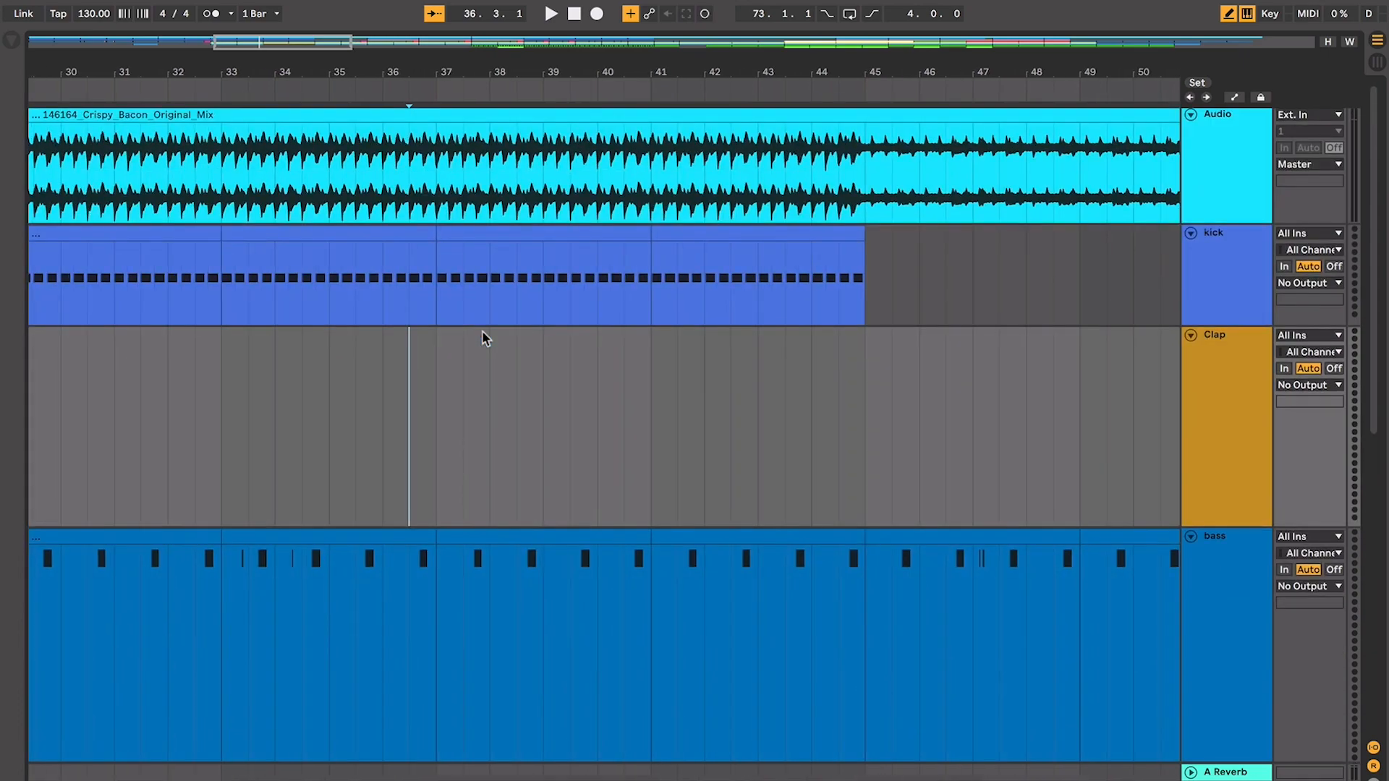
scroll(680, 372, down, 1)
scroll(679, 373, right, 2)
click(648, 370)
key(space)
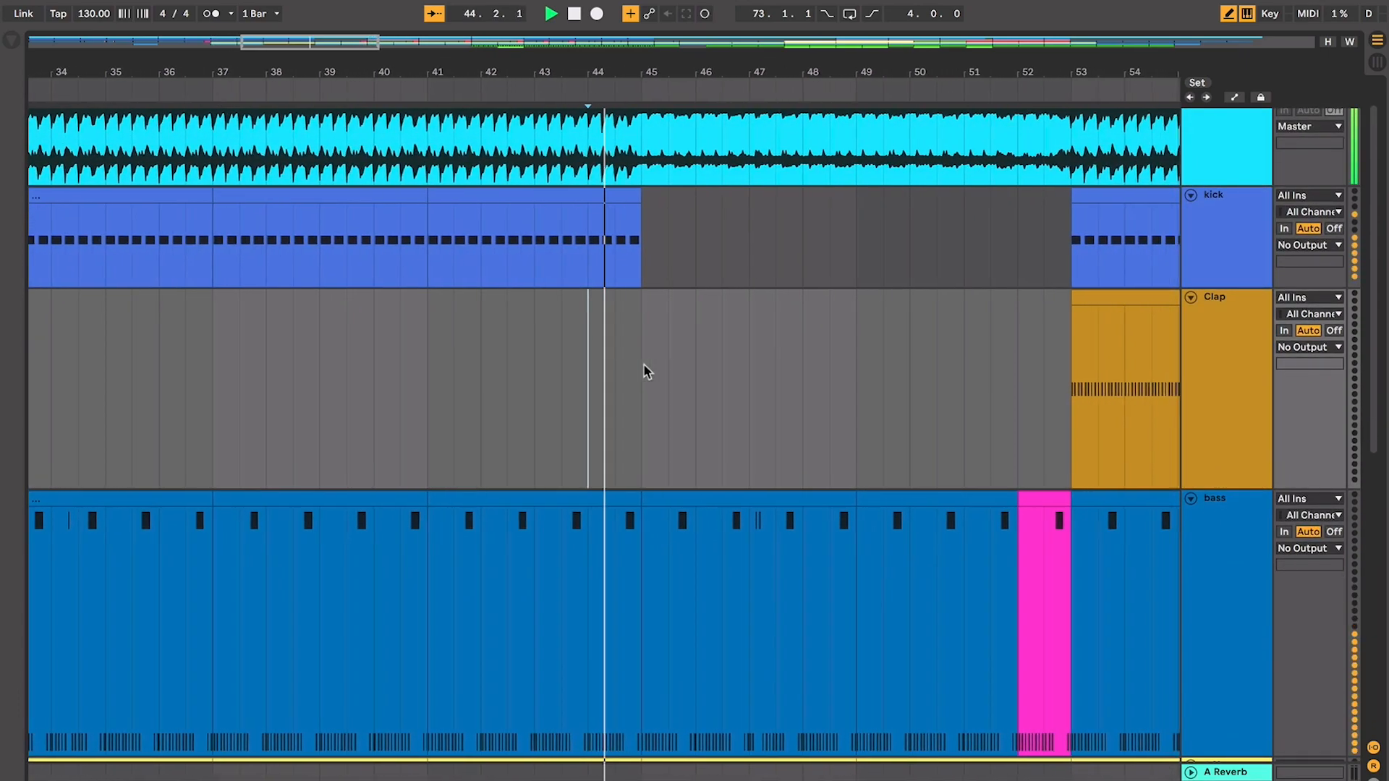
scroll(644, 363, down, 1)
scroll(643, 364, right, 2)
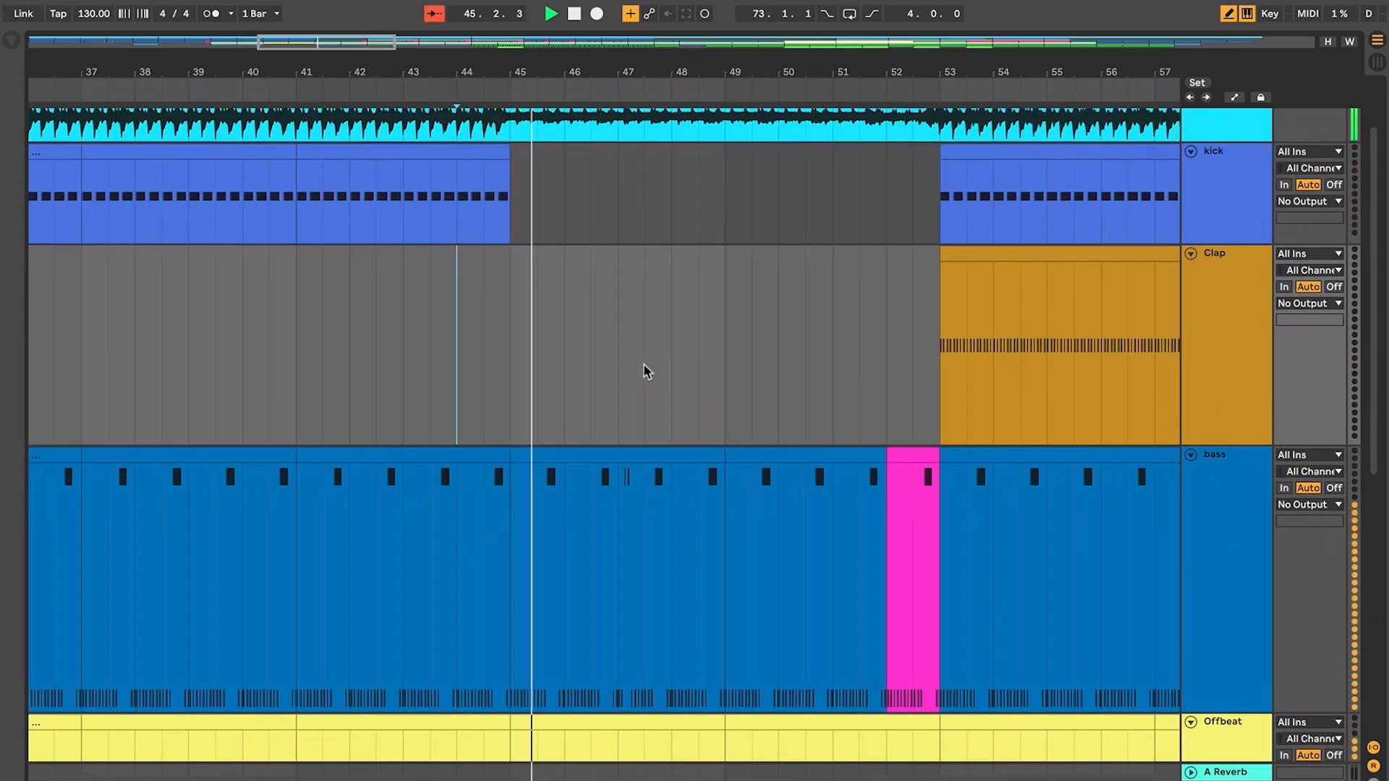
key(space)
Examine the kickless section from bar 45 to the Clap entry at bar 53, and set the playback start at 52.3.1
scroll(644, 366, down, 5)
scroll(644, 365, right, 2)
scroll(643, 366, up, 4)
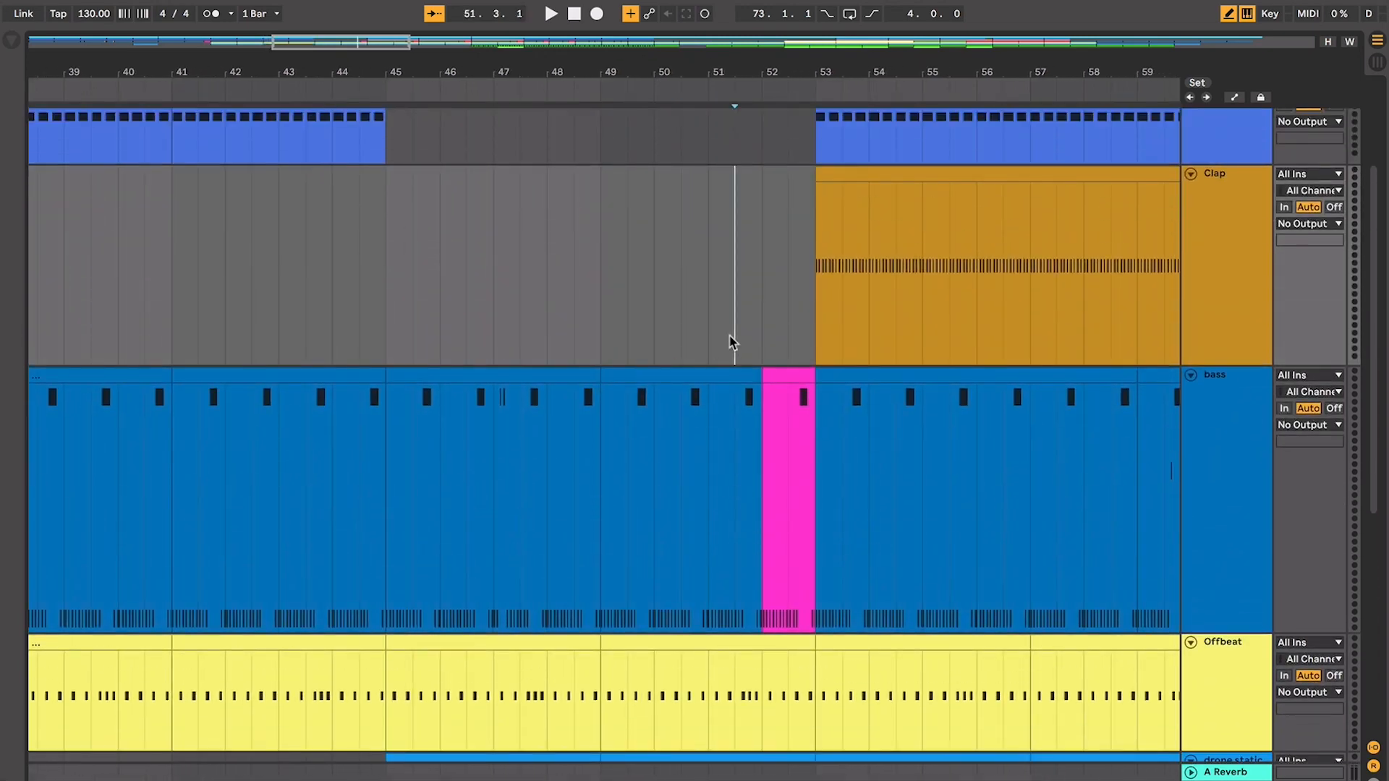
scroll(732, 341, up, 1)
scroll(732, 341, right, 2)
scroll(724, 357, up, 3)
scroll(723, 356, right, 1)
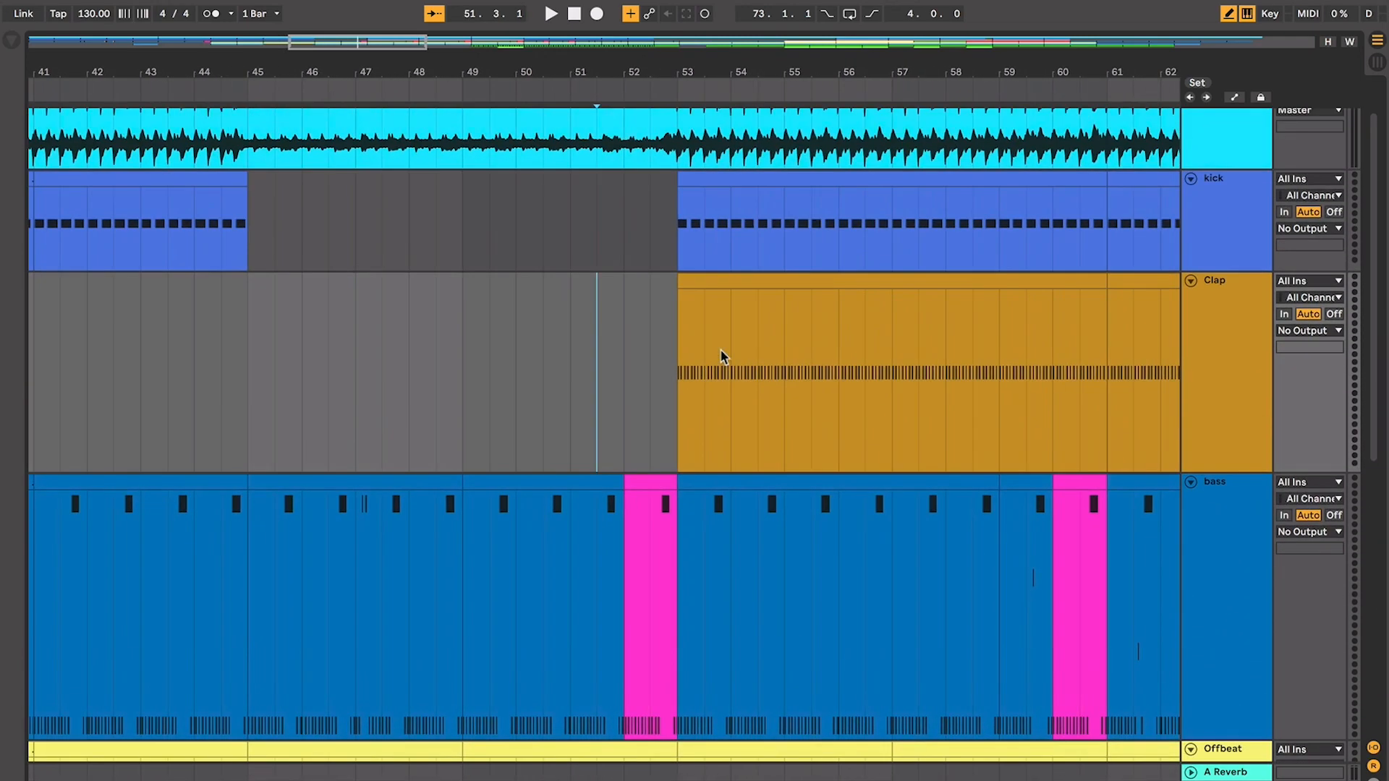
click(649, 357)
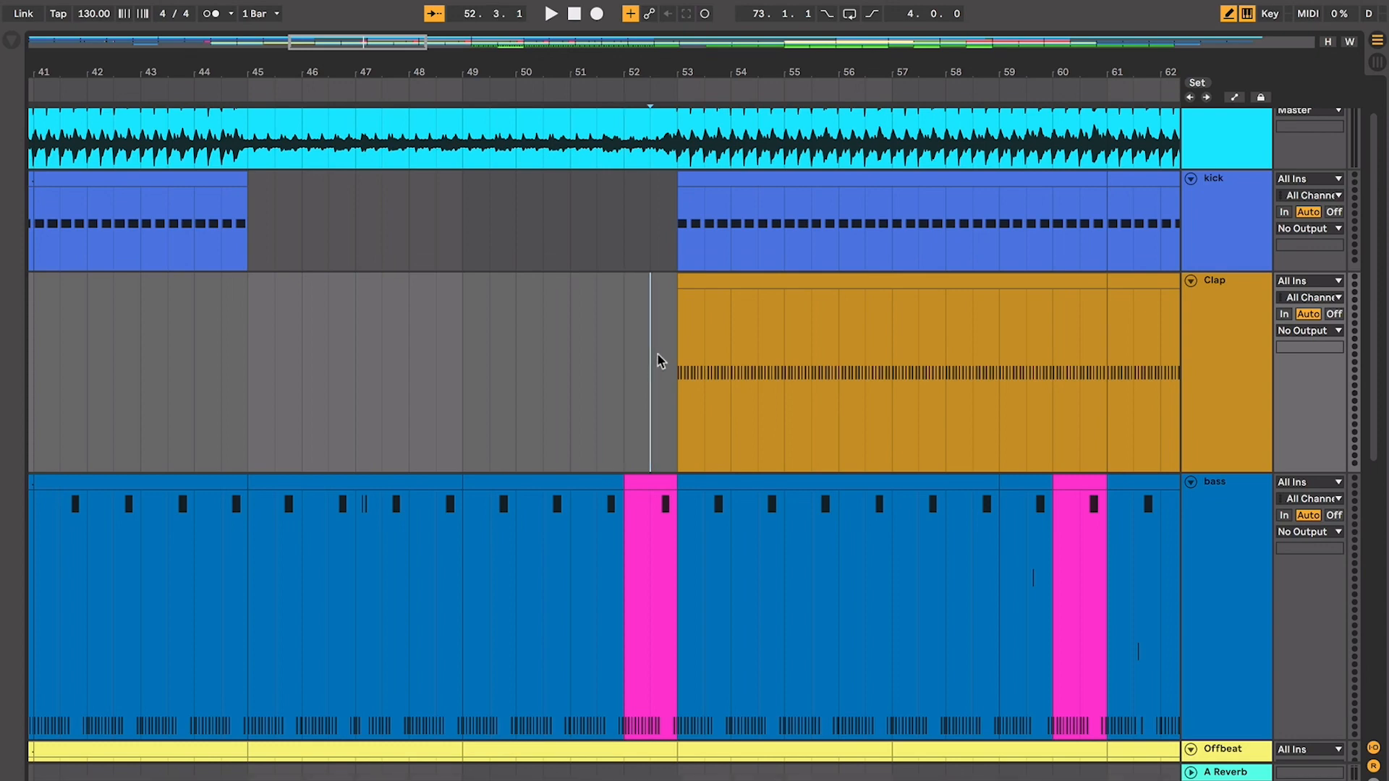
scroll(659, 360, right, 4)
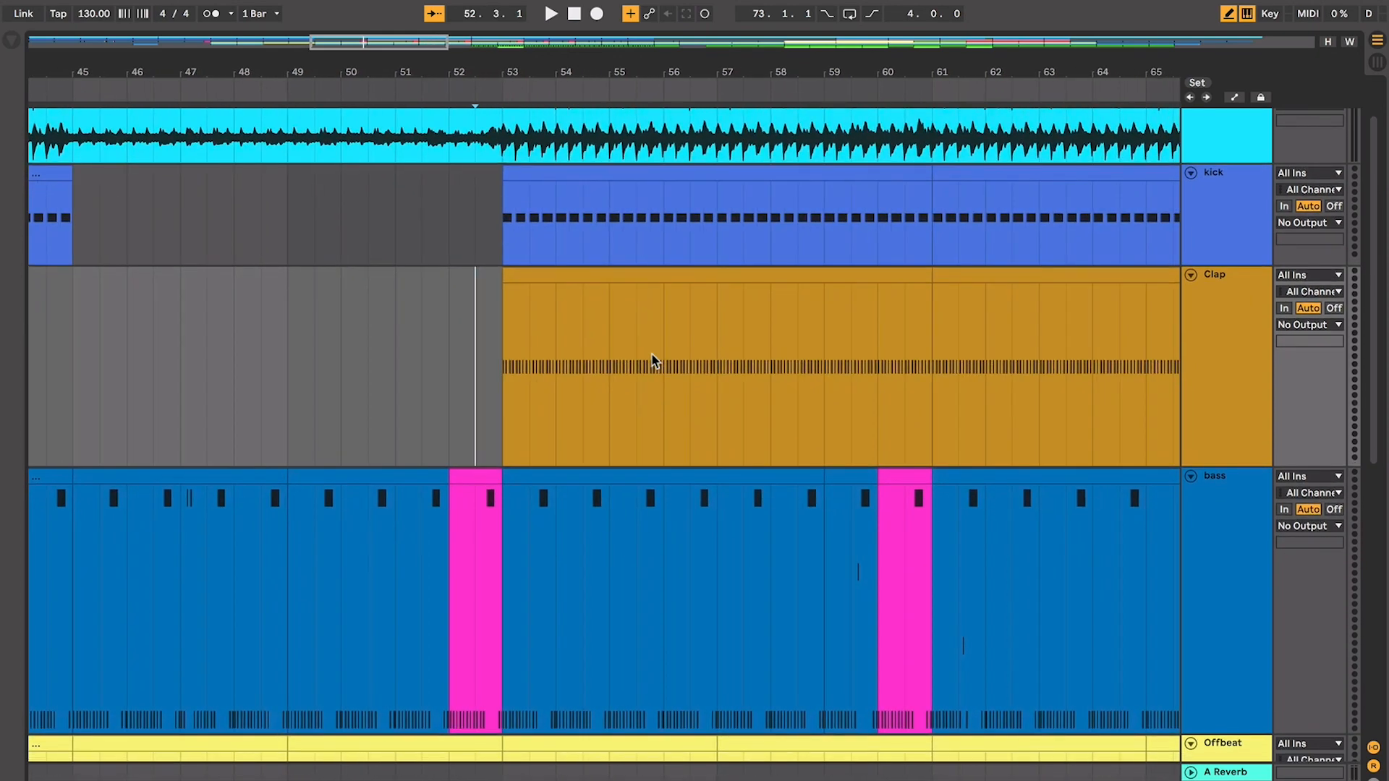
Select the Clap clip spanning bars 53 to 61 and set the playback start at bar 53
click(580, 272)
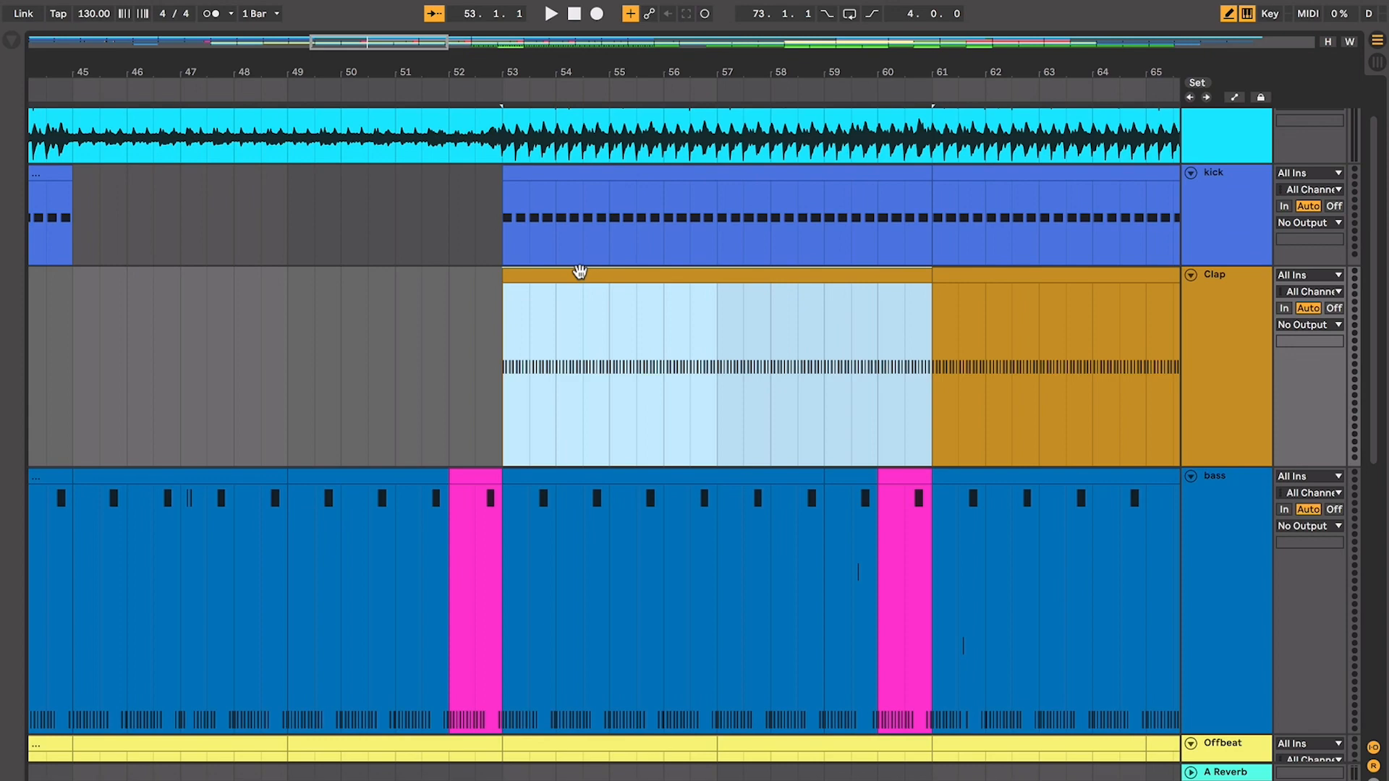
click(510, 294)
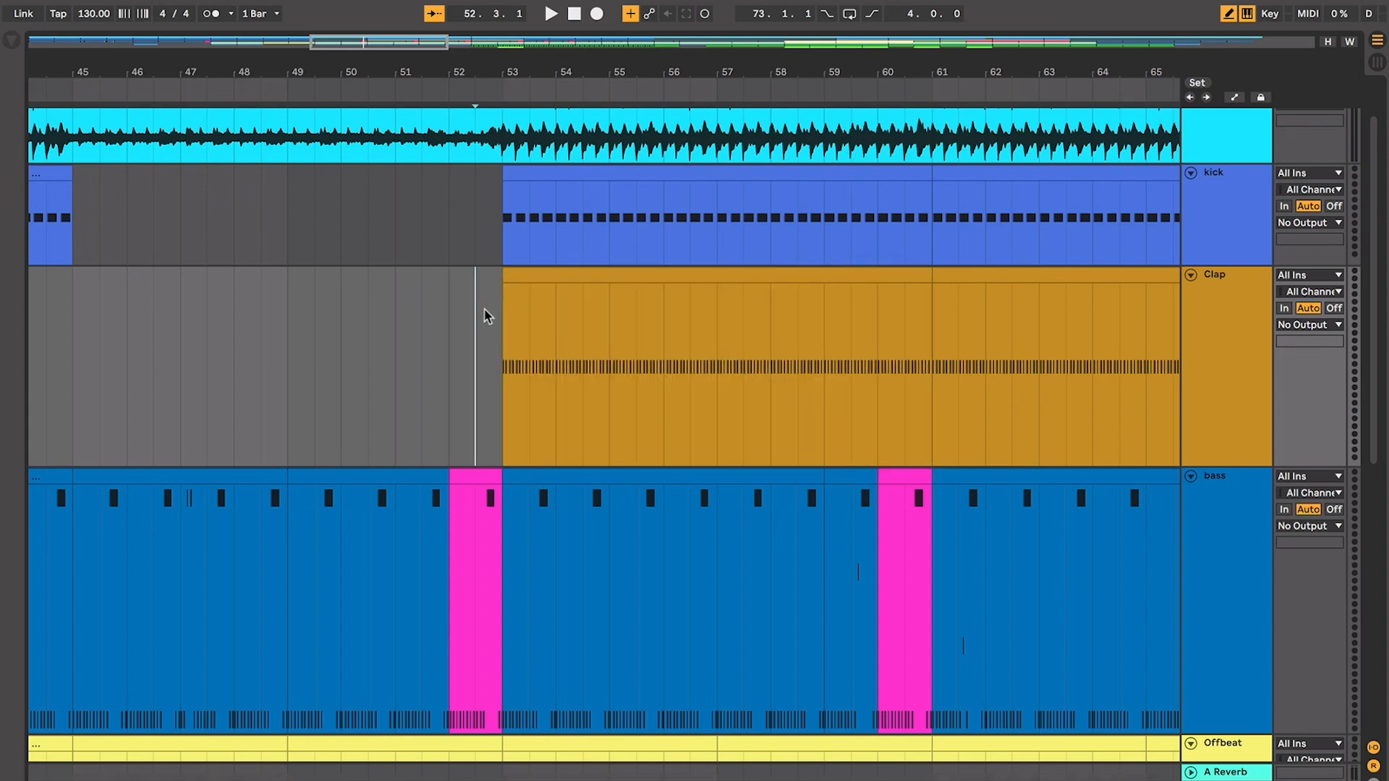
scroll(499, 319, right, 1)
scroll(499, 318, down, 1)
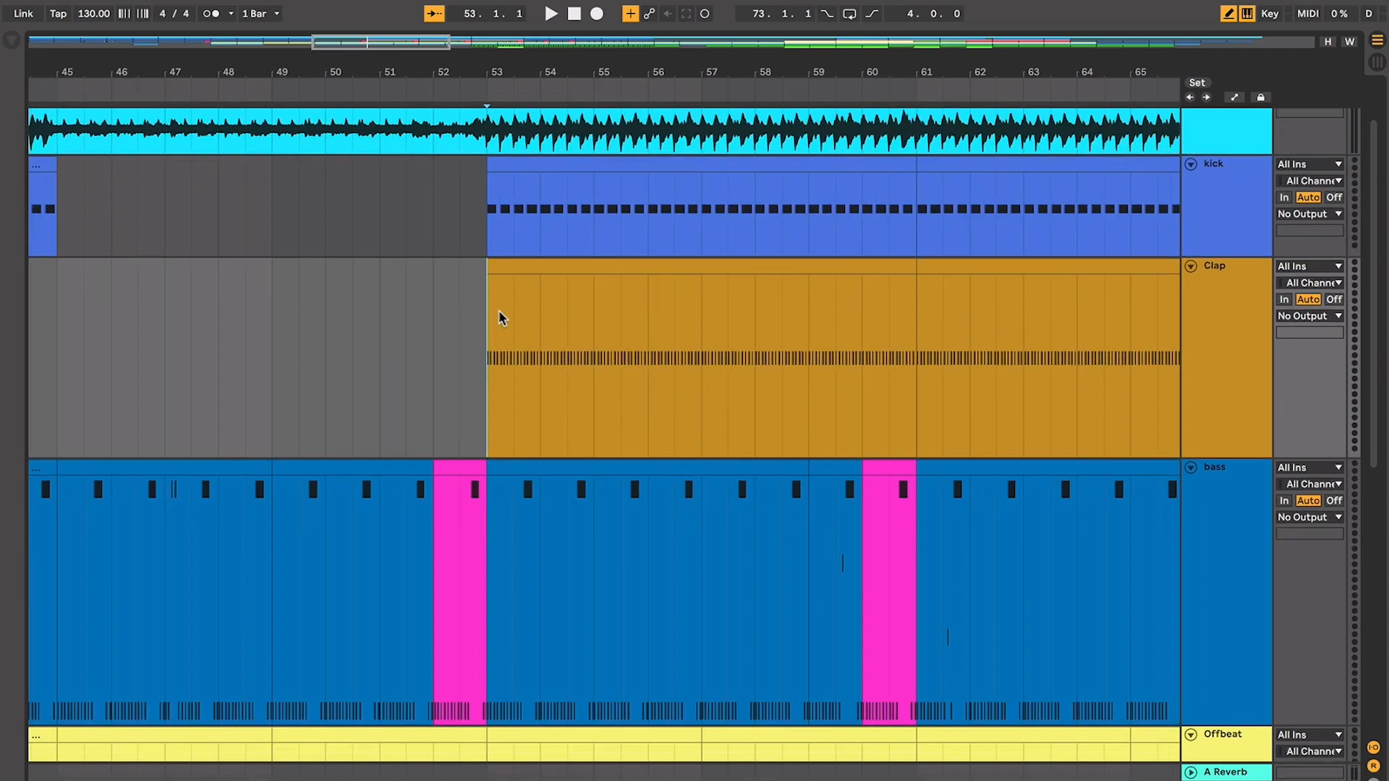
Play from bar 53 and compare the Clap notes with the kick and bass up to bar 61
key(space)
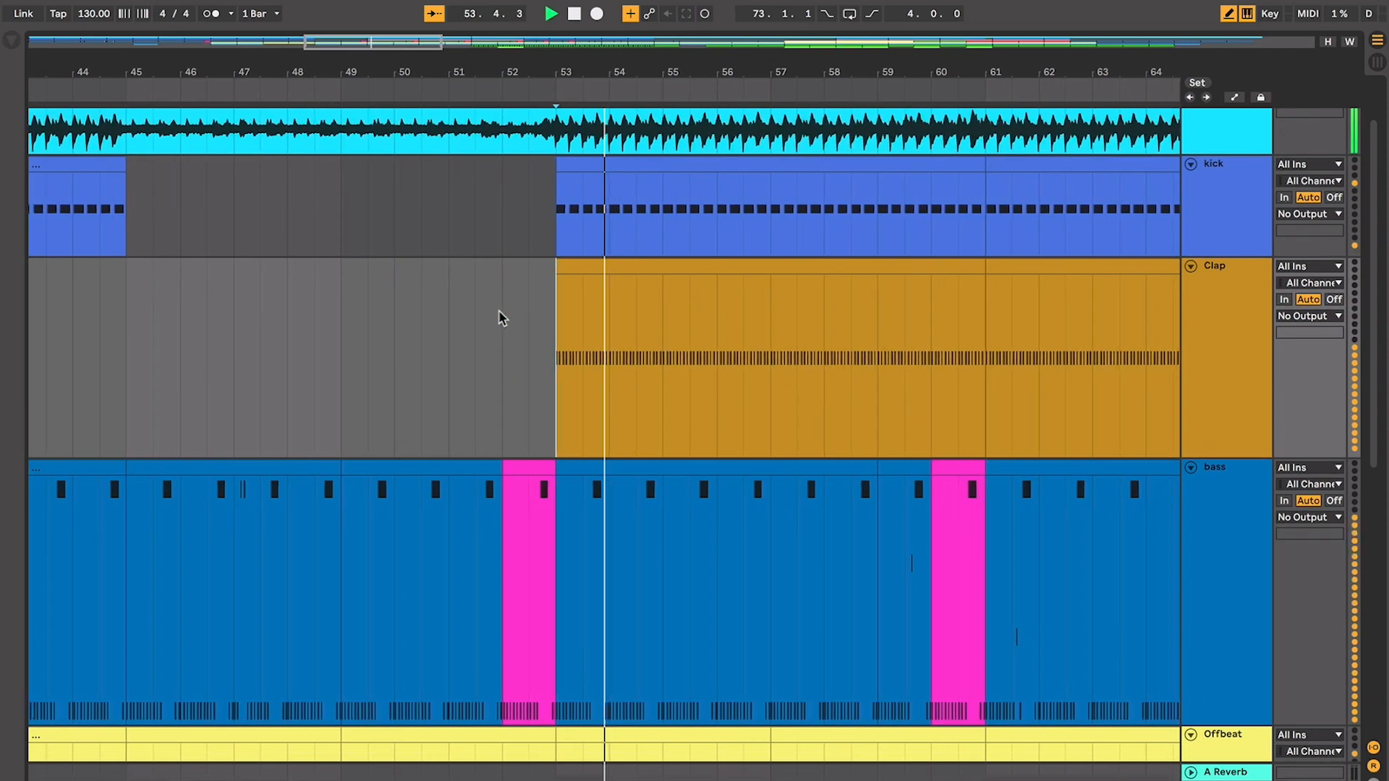
scroll(499, 318, up, 5)
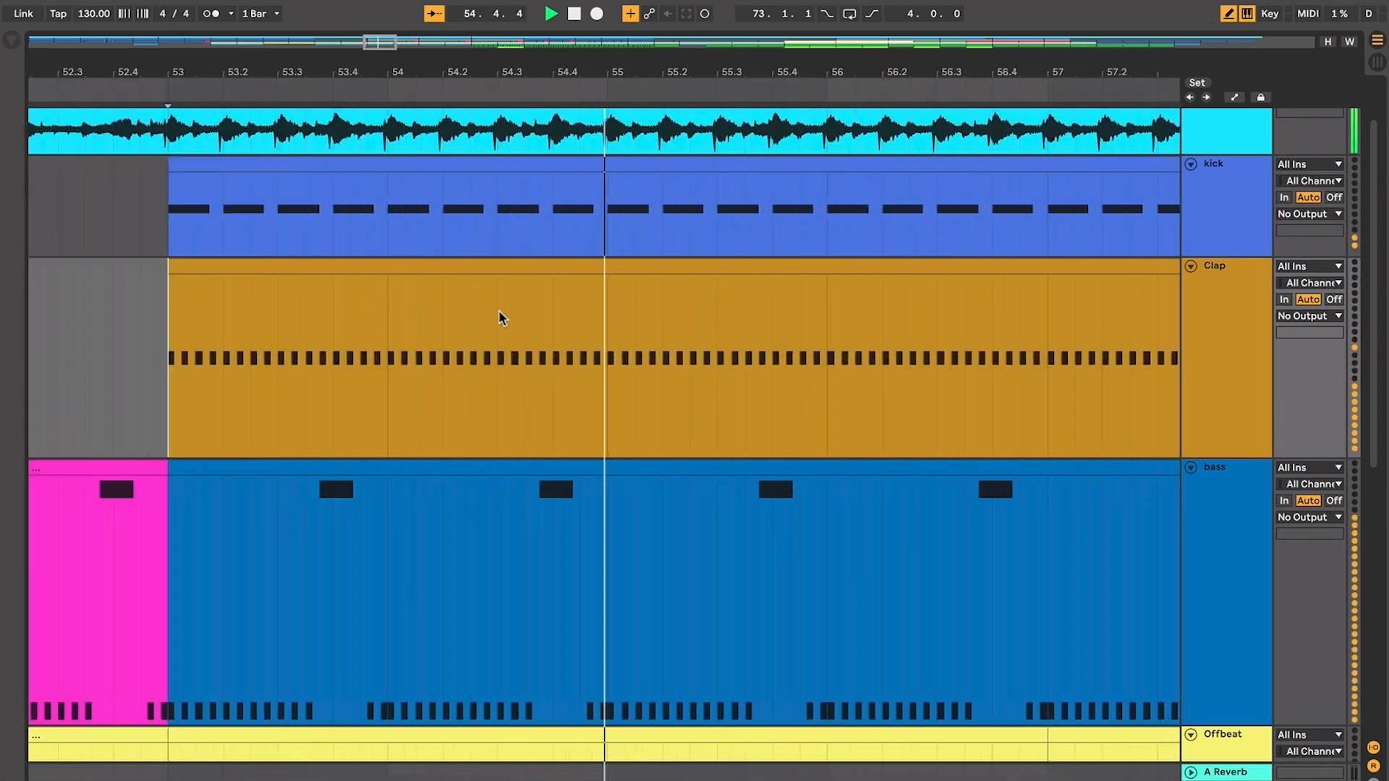
scroll(498, 309, up, 3)
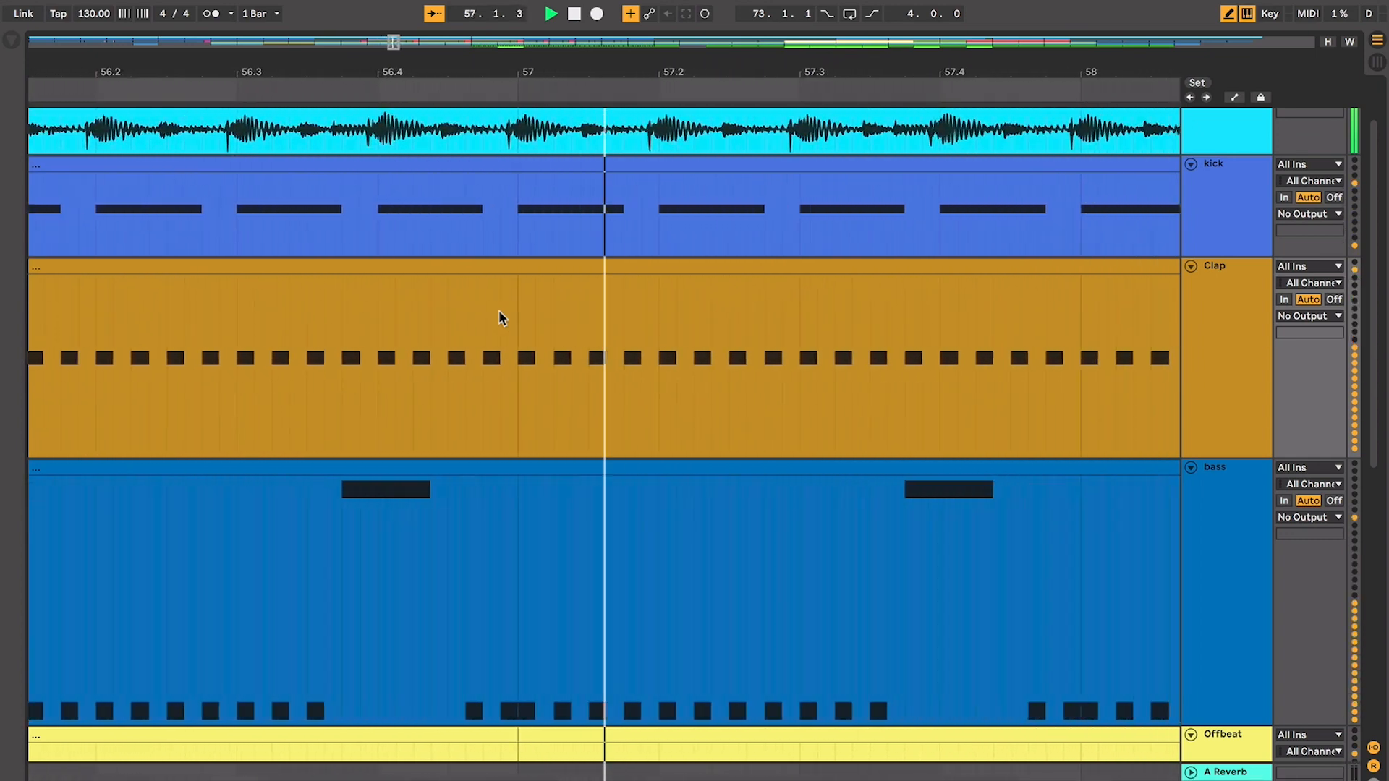
scroll(498, 309, down, 1)
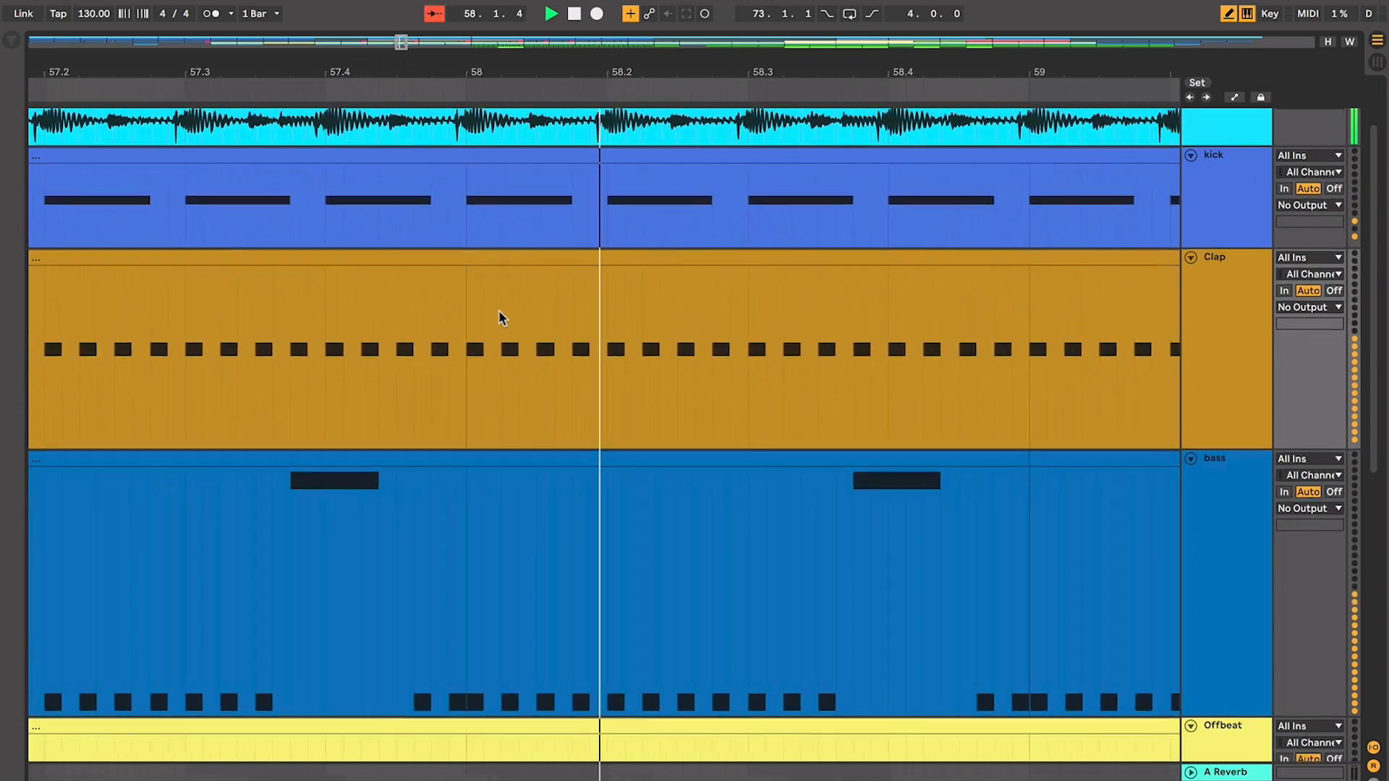
scroll(498, 310, down, 2)
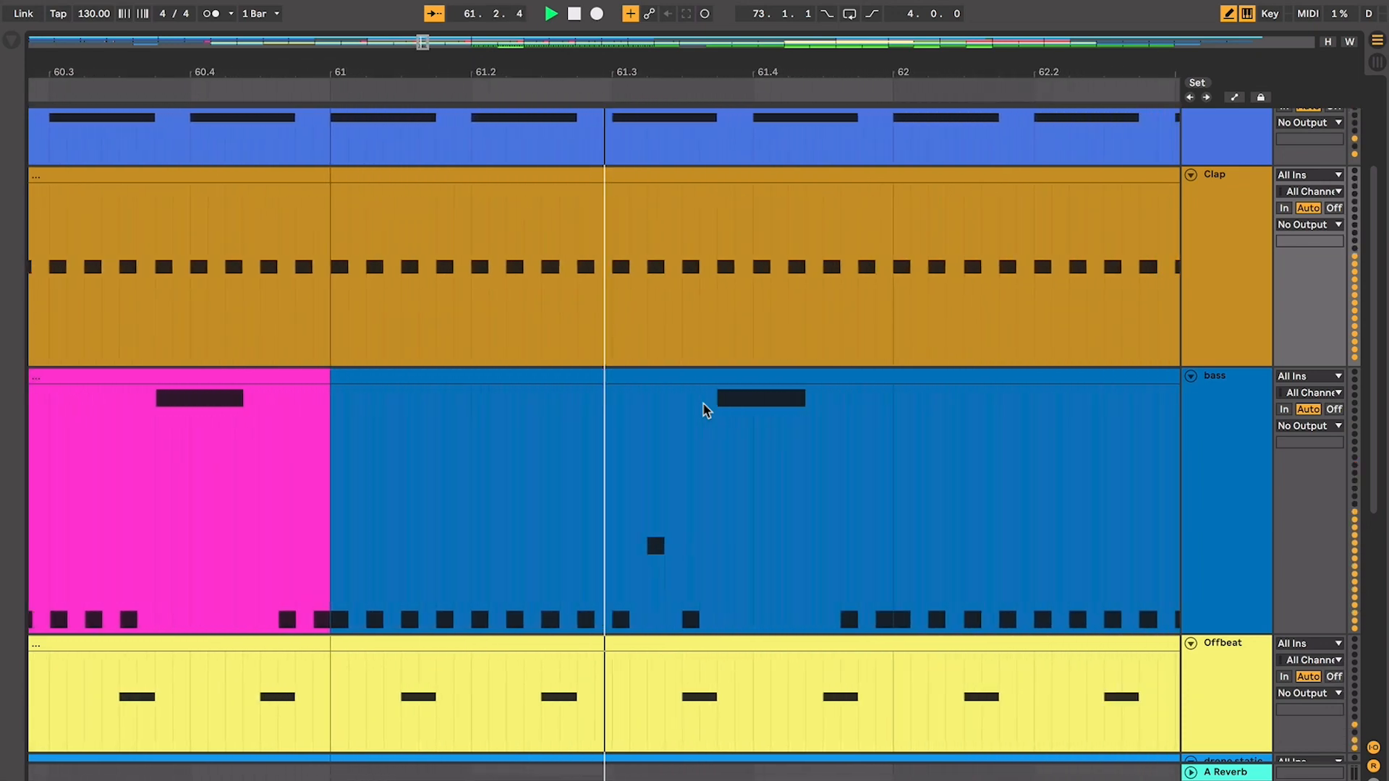
Follow the playback of the Clap, bass, Offbeat and drone static parts from bar 61 to bar 69
key(minus)
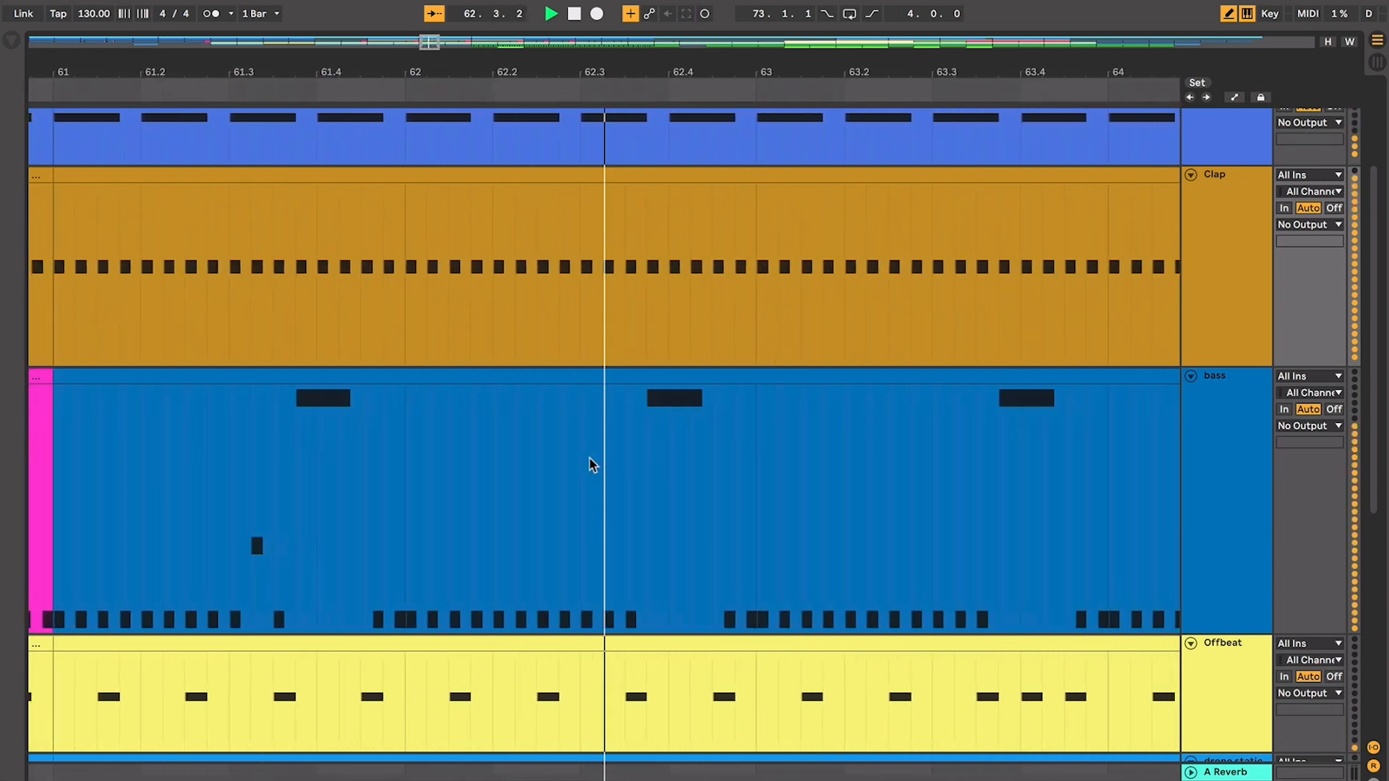
scroll(592, 464, up, 2)
key(plus)
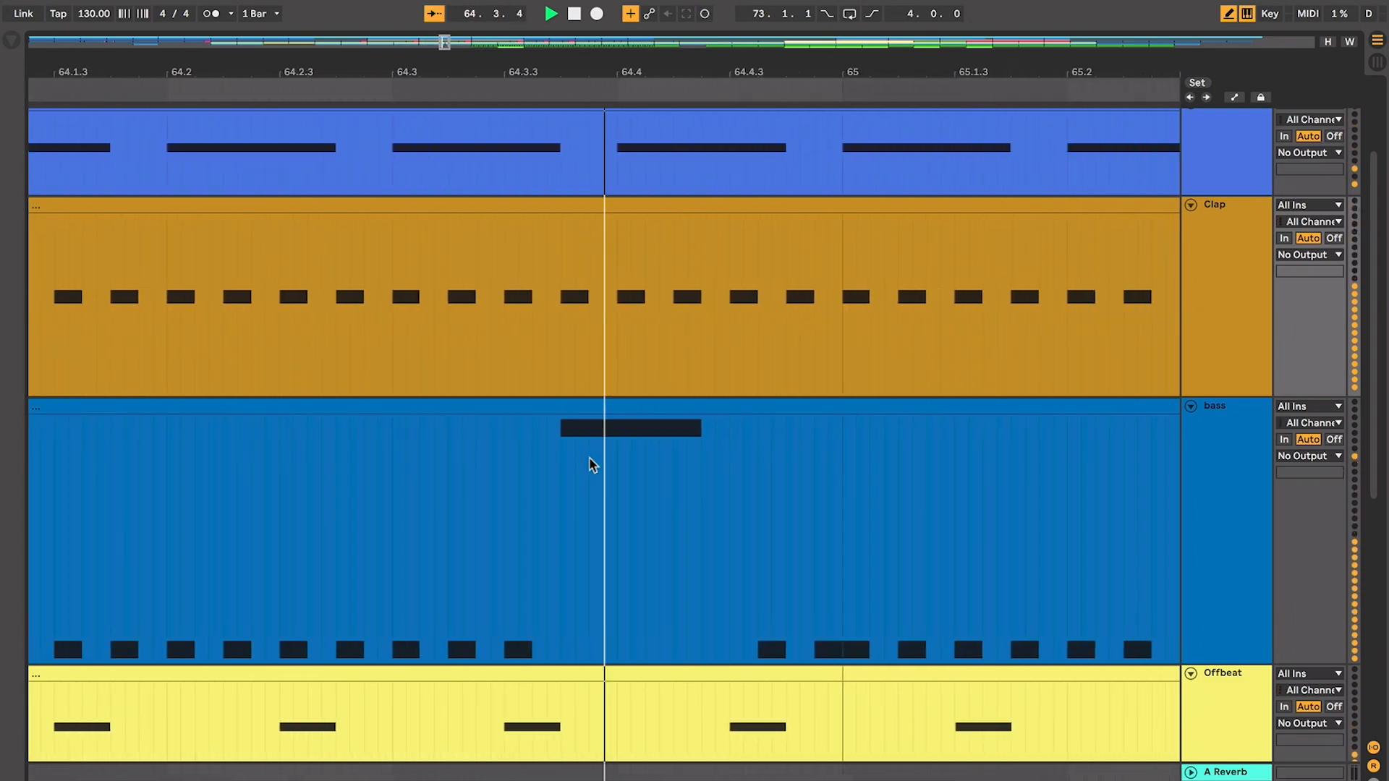
scroll(590, 464, down, 10)
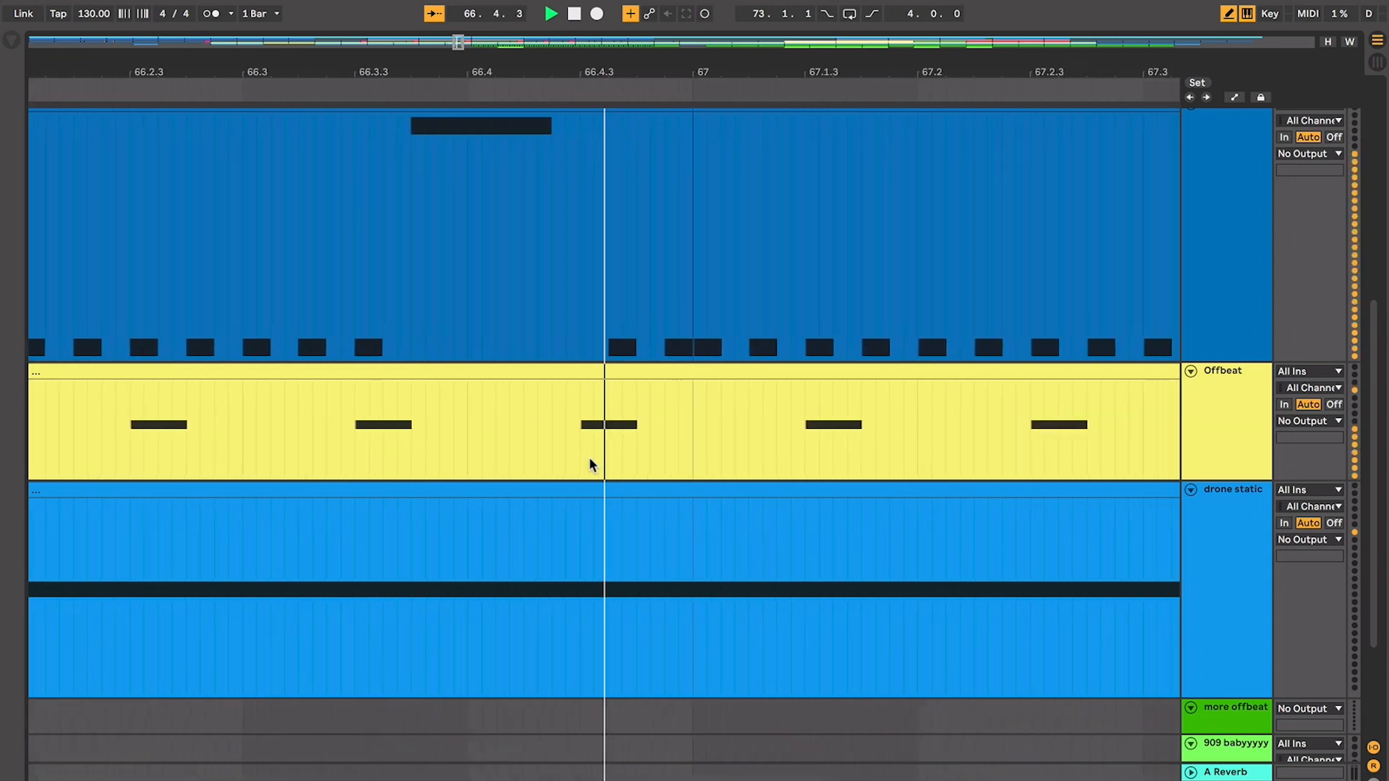
scroll(590, 459, up, 3)
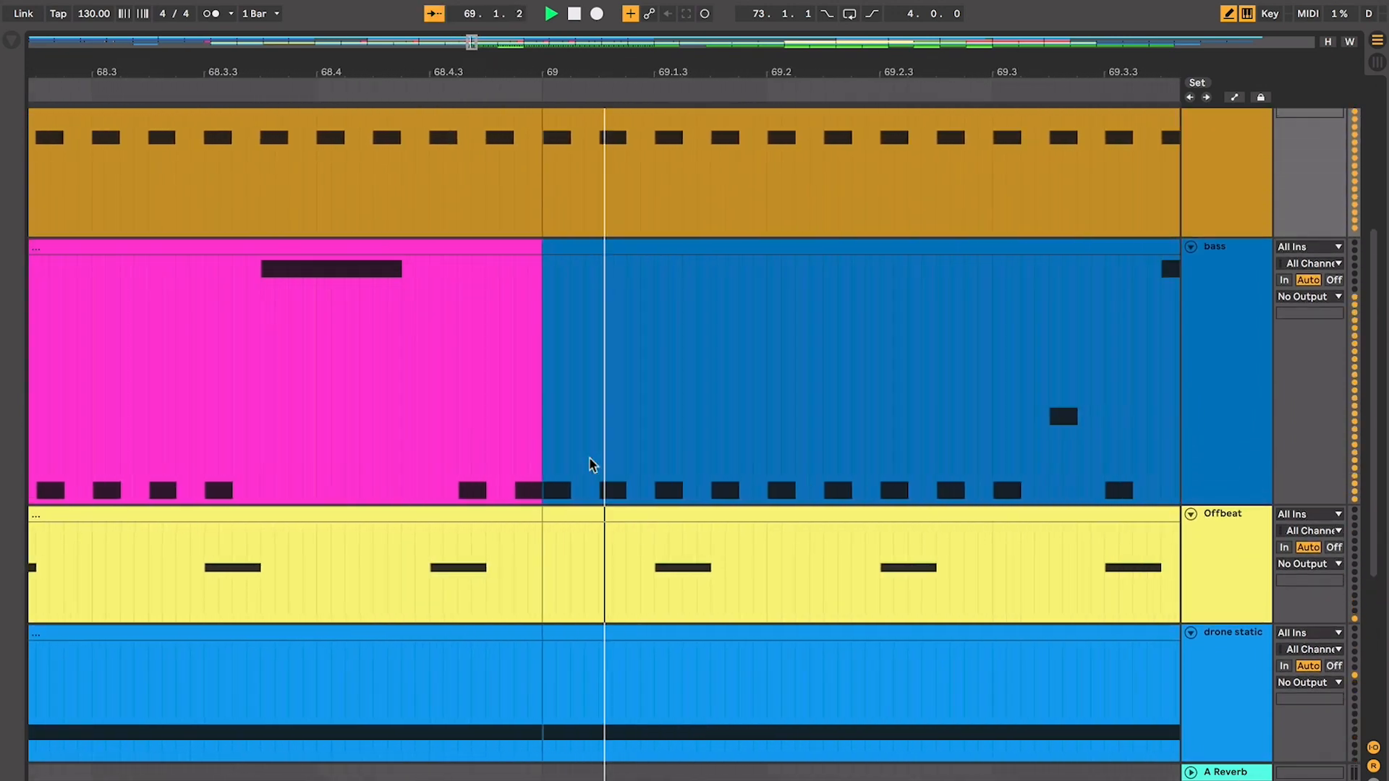
Enlarge the more offbeat track during playback to show its notes from bar 69 onwards
key(minus)
scroll(591, 463, down, 3)
scroll(591, 463, down, 5)
scroll(591, 463, up, 4)
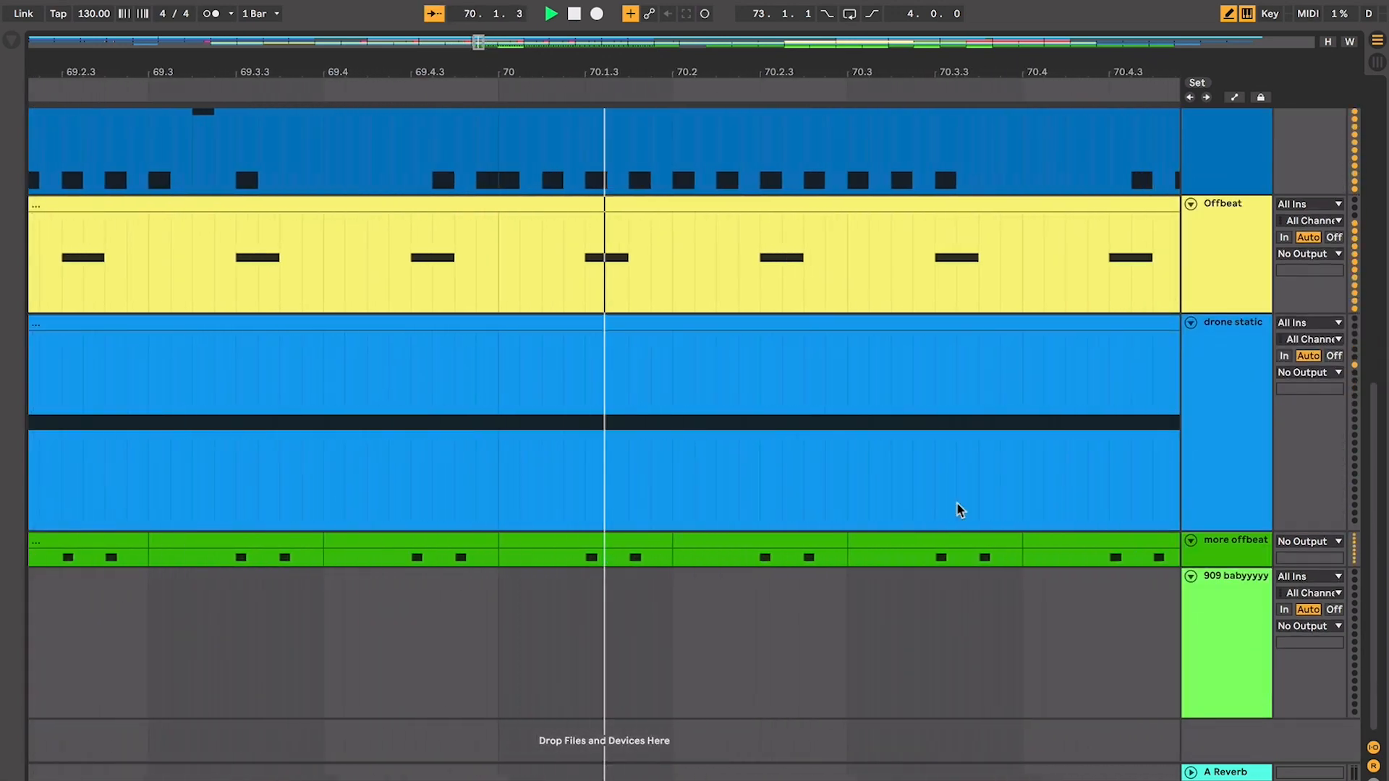
drag(1195, 568, 1196, 731)
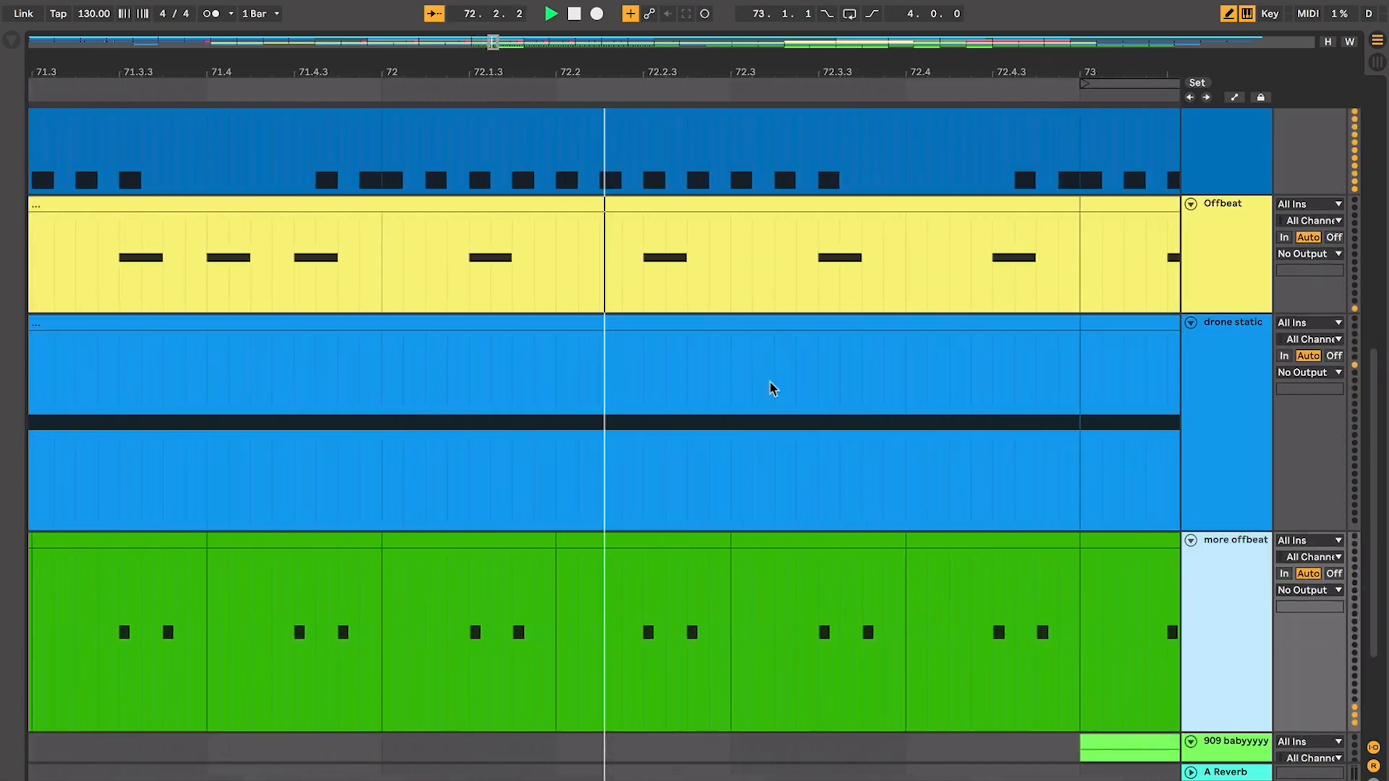
Follow the more offbeat and 909 babyyyyy parts through bars 73 to 76 and compare them with the bass
scroll(974, 698, down, 3)
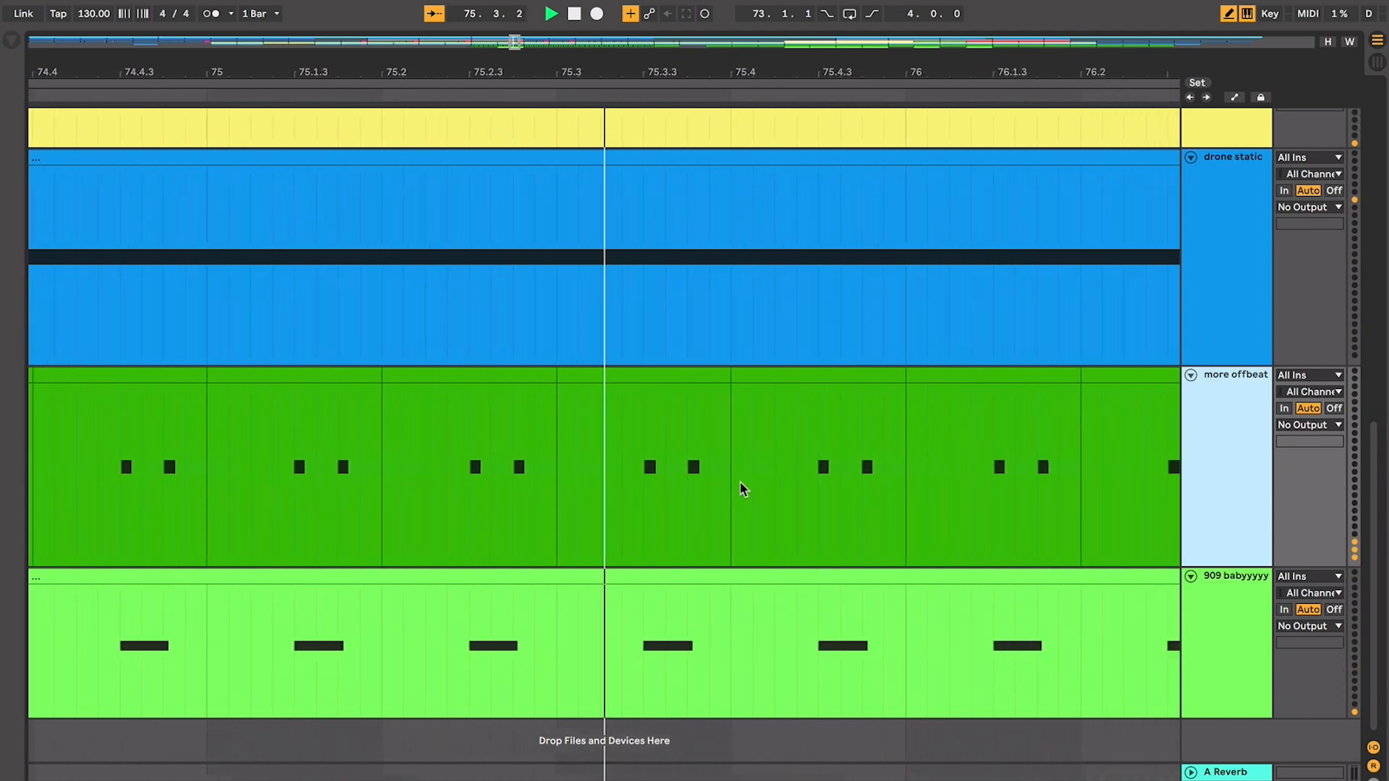
scroll(739, 483, down, 6)
scroll(740, 483, up, 7)
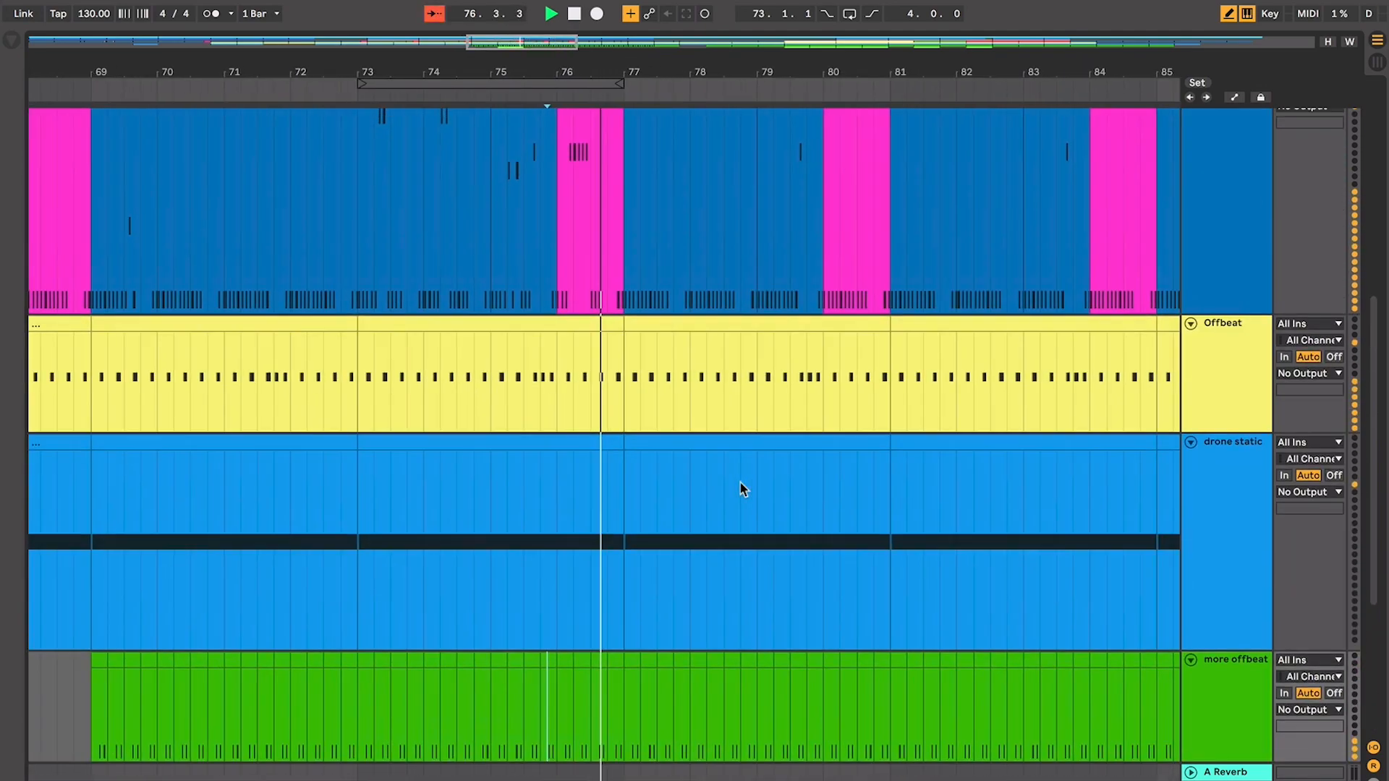
Stop playback, set the playback start at bar 73, and examine the layered parts between bars 65 and 84
click(413, 390)
scroll(413, 391, down, 1)
scroll(413, 390, left, 1)
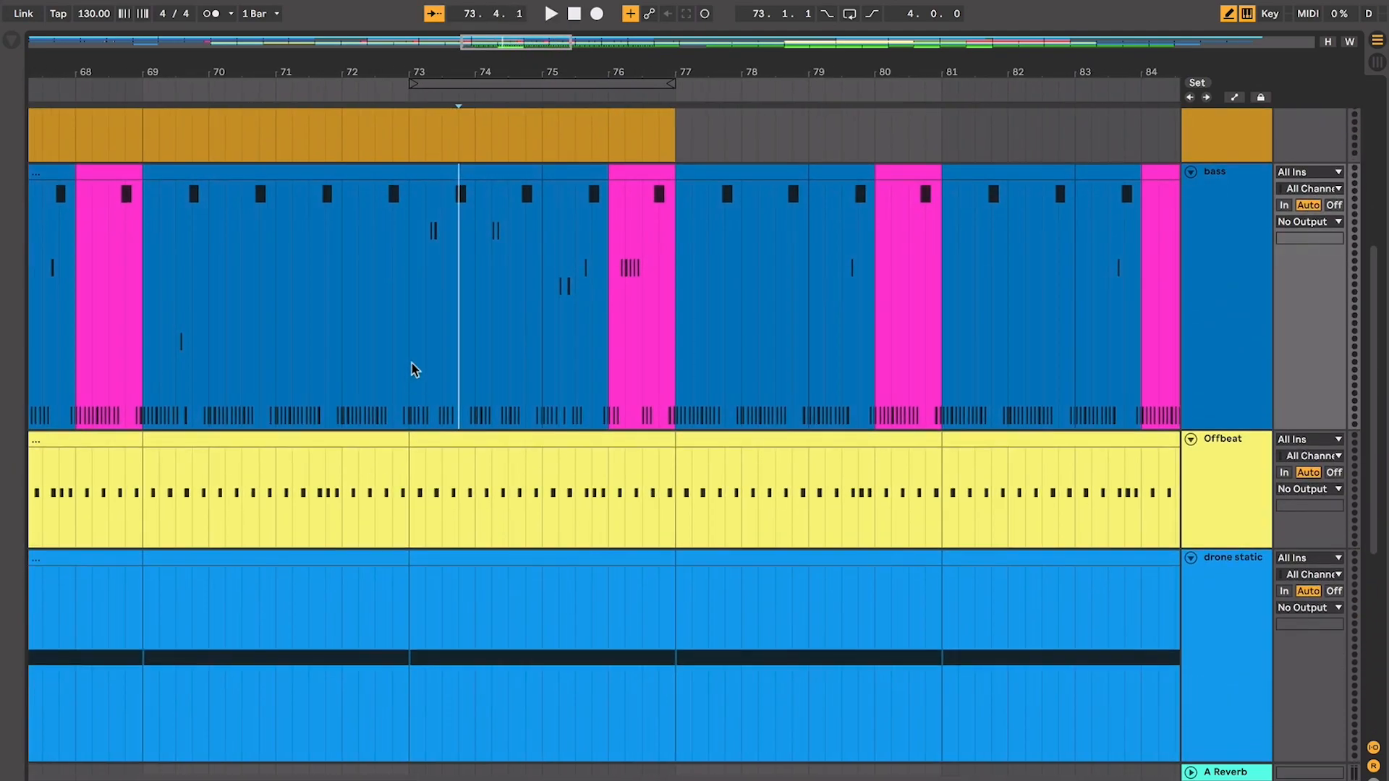
scroll(413, 369, down, 10)
scroll(414, 369, left, 3)
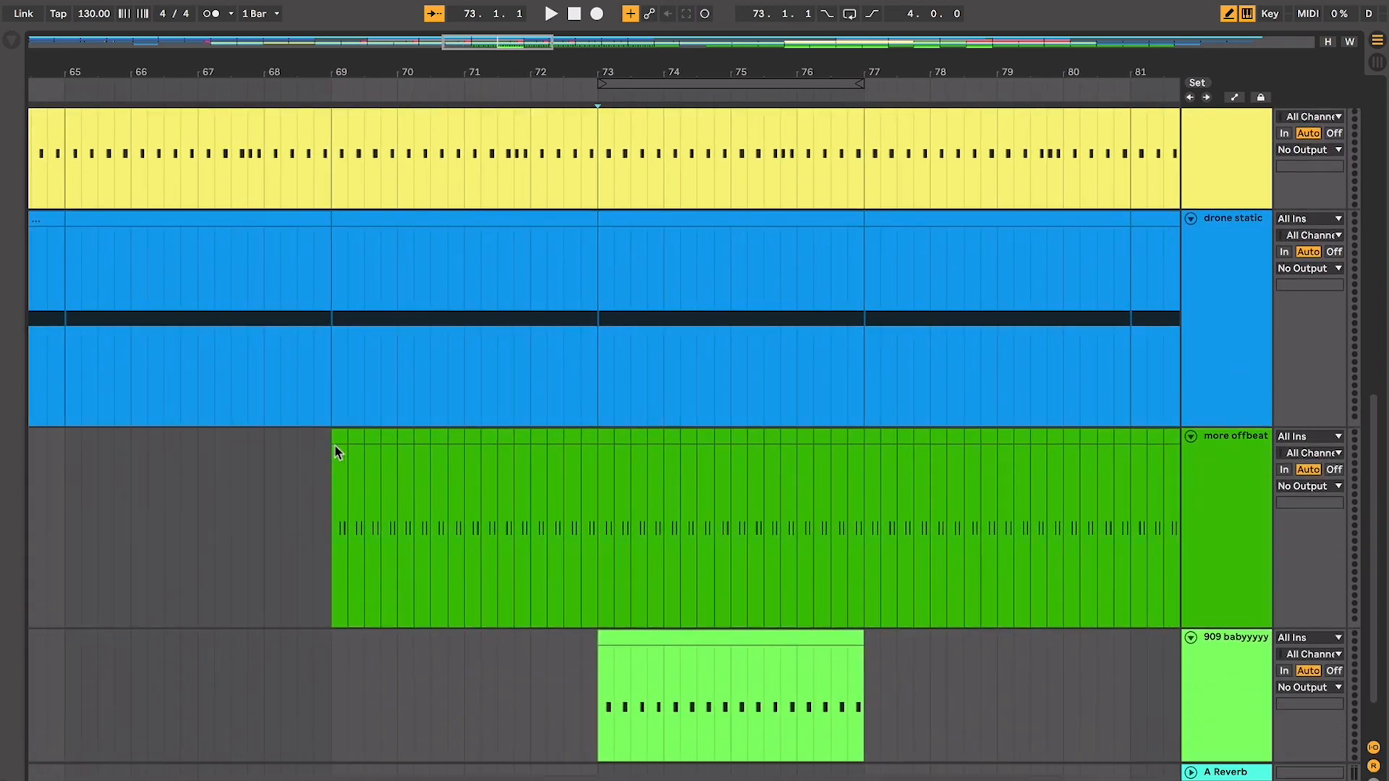
Select the first more offbeat clip at bar 69 to inspect its notes, and set the playback start at 68.4.1
click(334, 445)
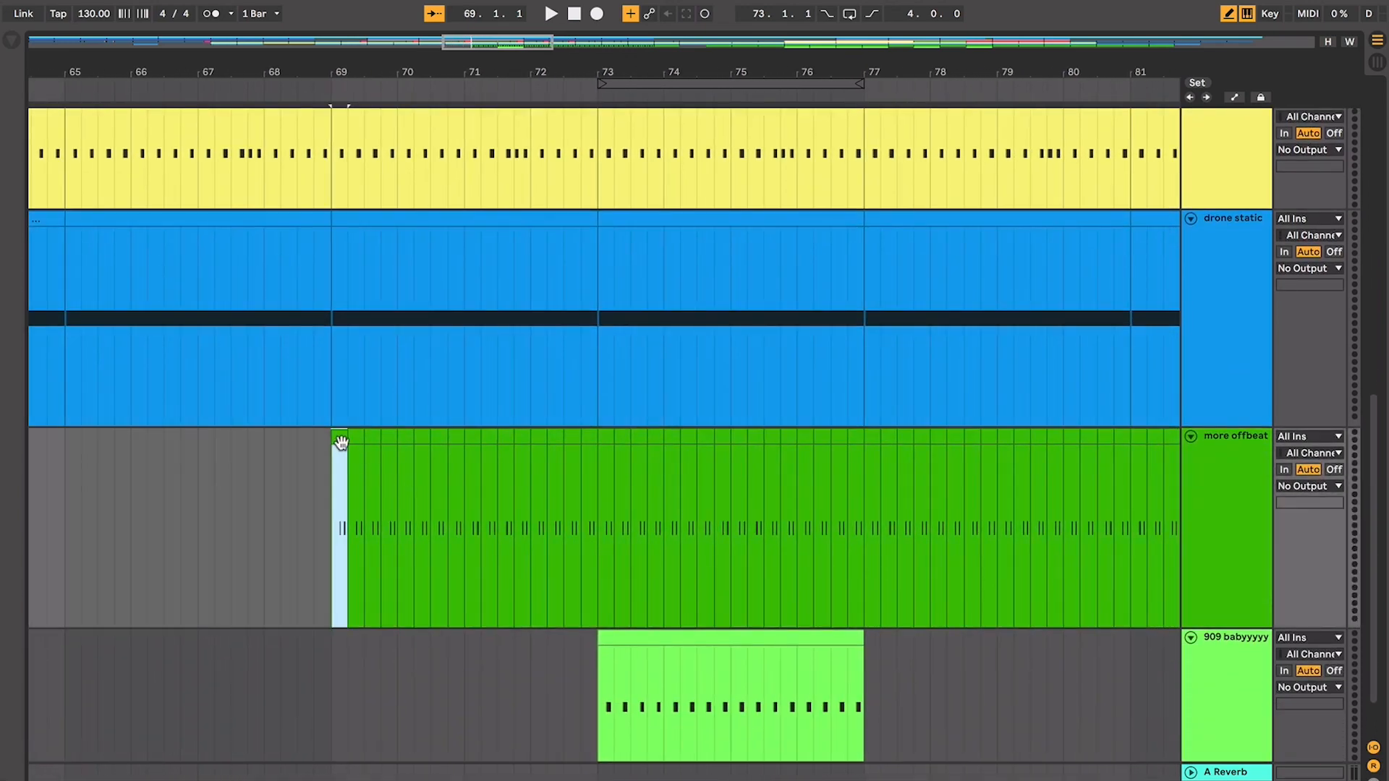
scroll(342, 443, up, 10)
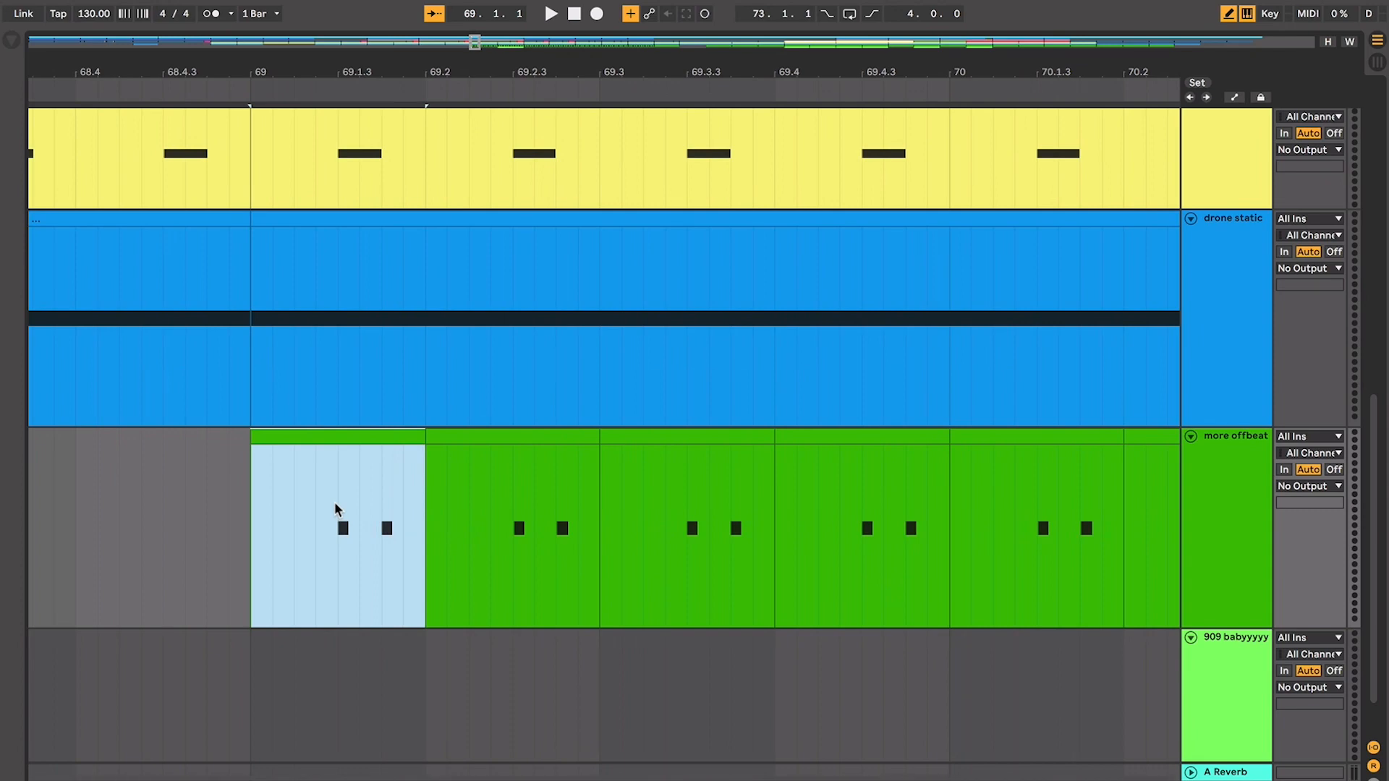
scroll(167, 499, left, 2)
click(171, 501)
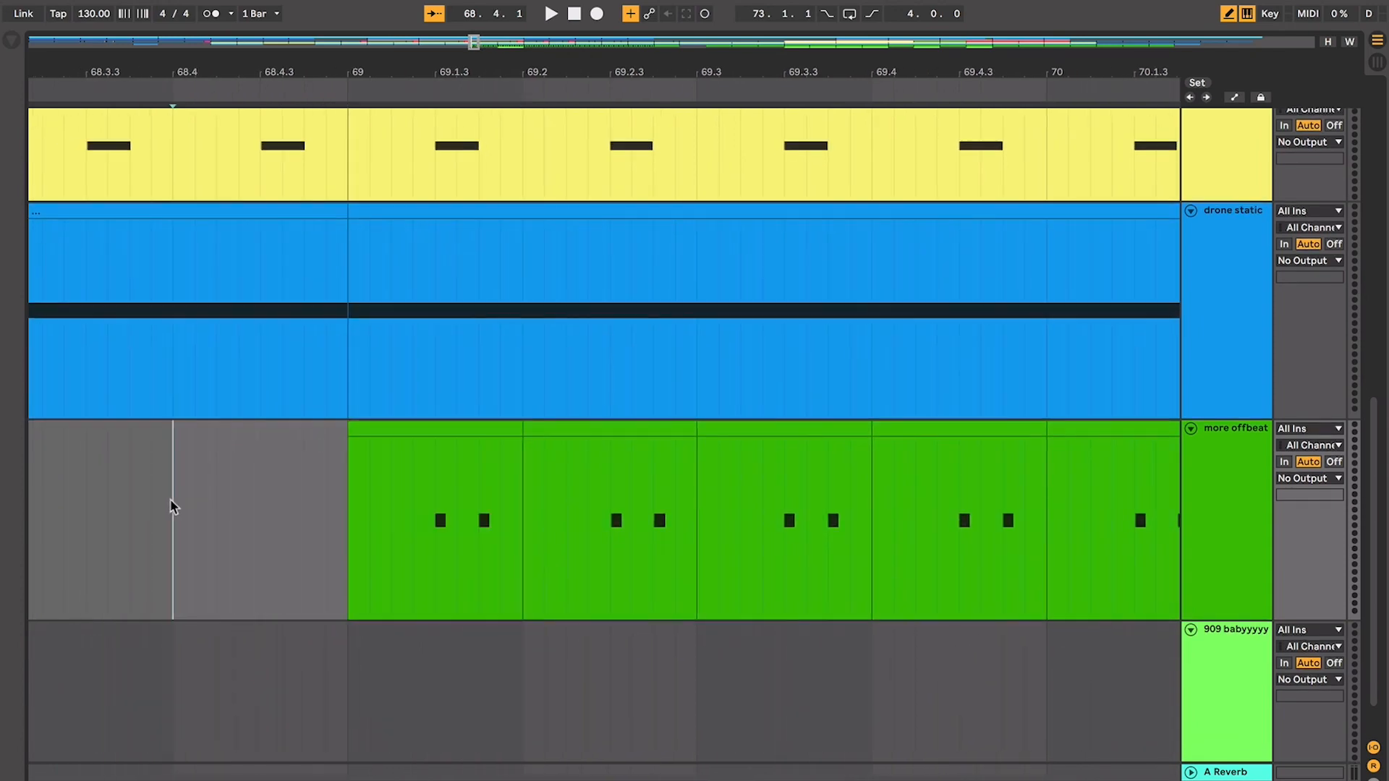
Play the more offbeat entry from 68.4.1 into bar 71 alongside the Offbeat part, and stop playback
key(space)
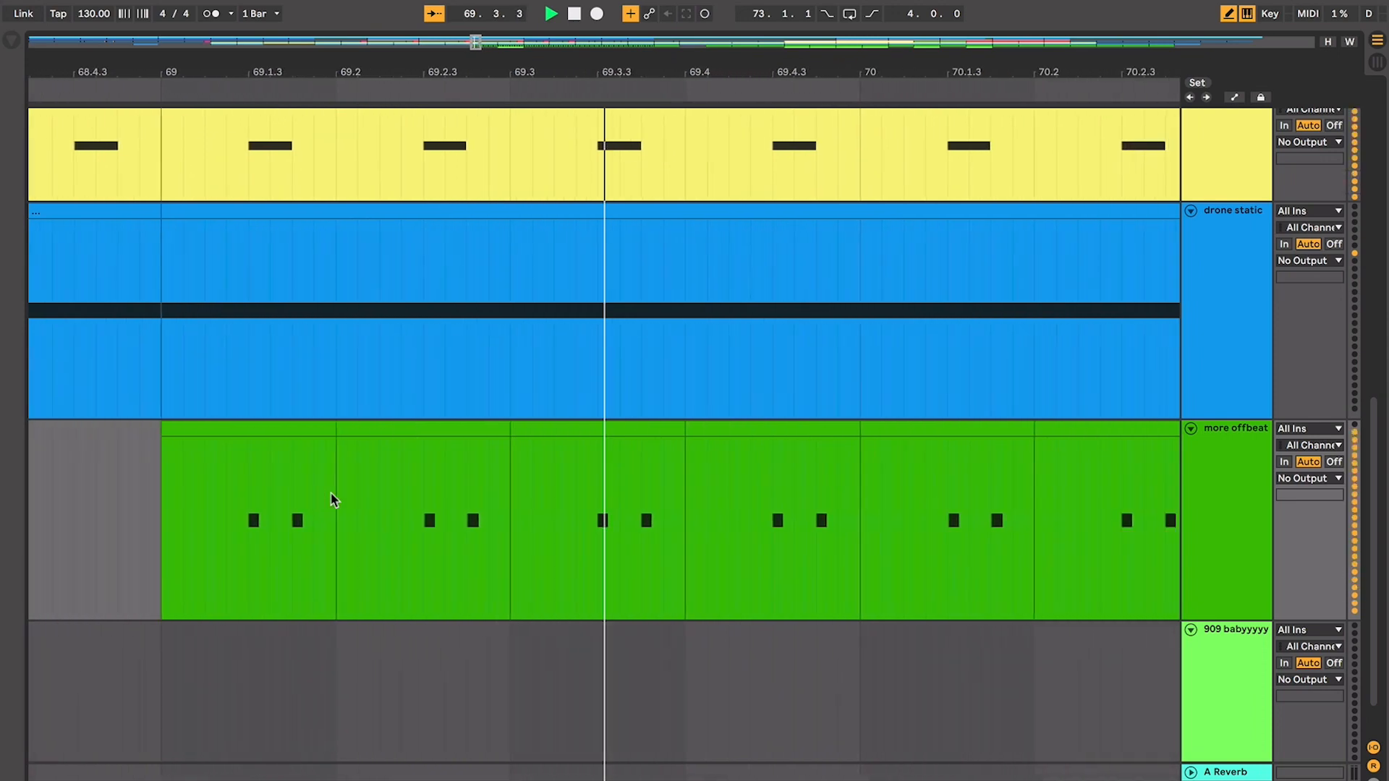
scroll(335, 499, down, 2)
scroll(333, 500, down, 2)
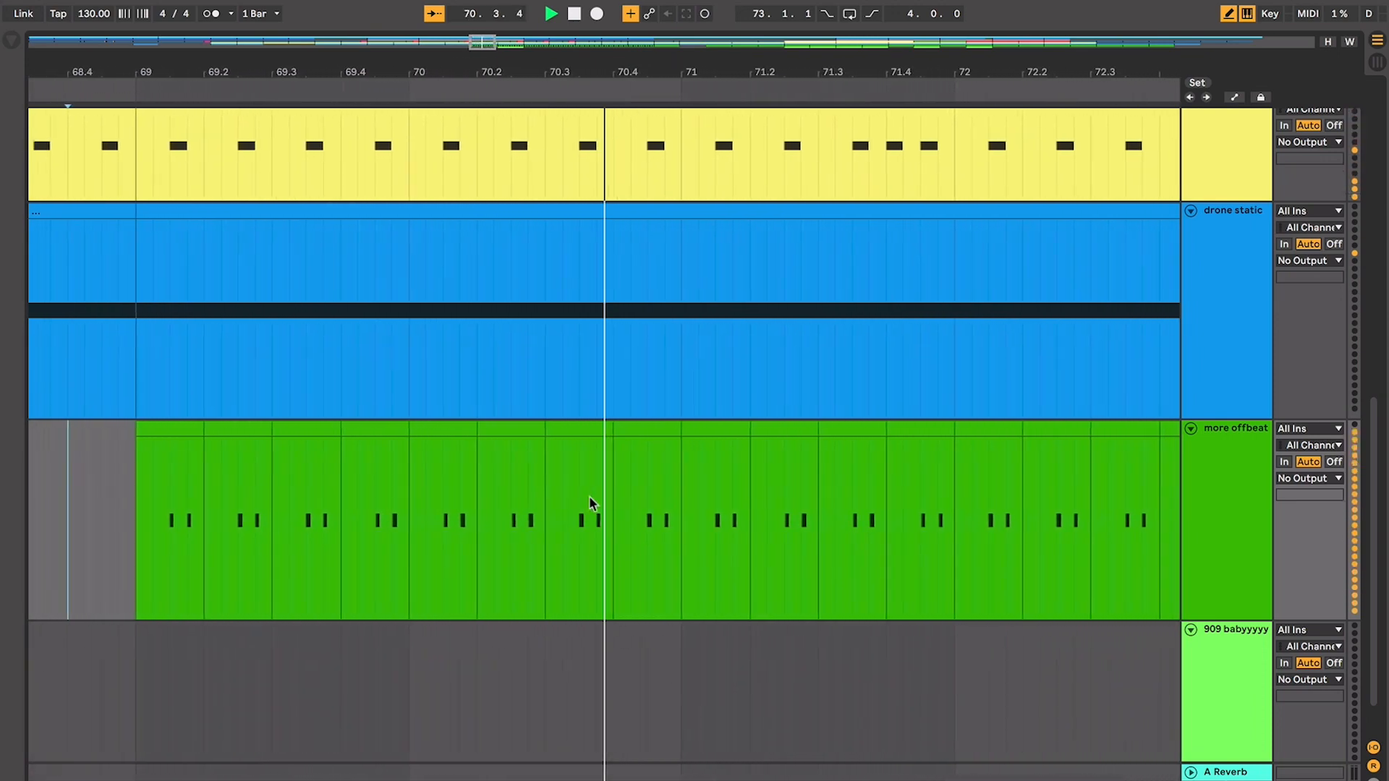
scroll(589, 500, up, 1)
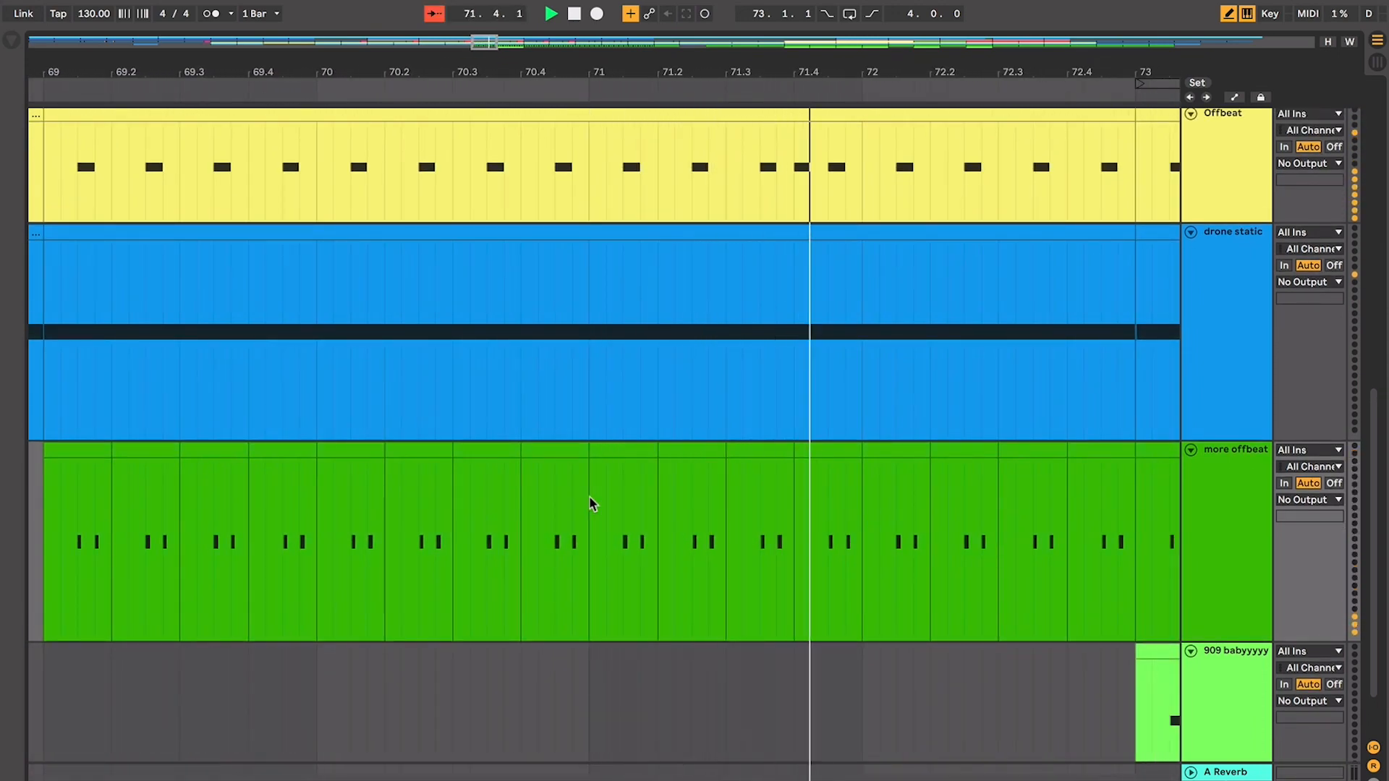
key(space)
Play the 909 babyyyyy entry from bar 73, and compare its span with the kick, Clap and bass parts
scroll(589, 496, down, 2)
scroll(589, 496, right, 3)
click(917, 522)
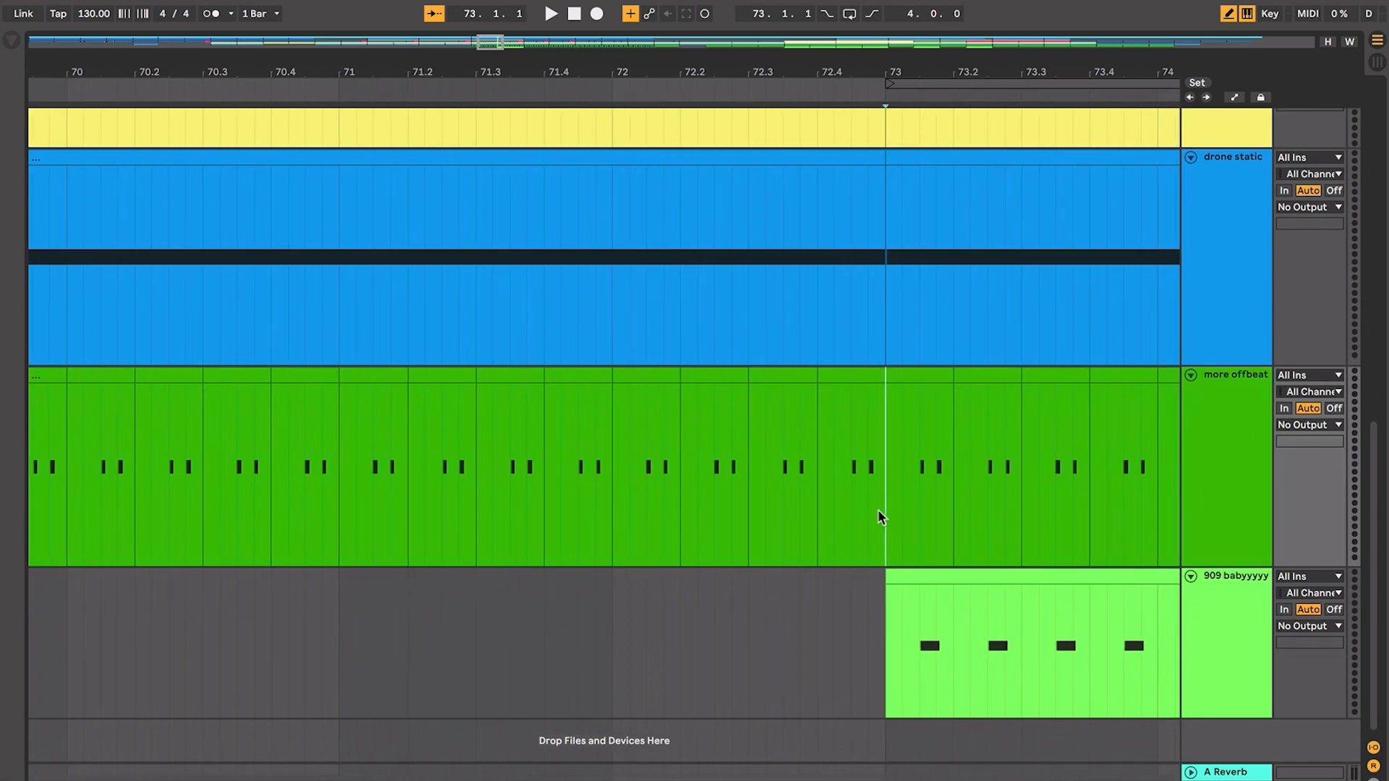
key(space)
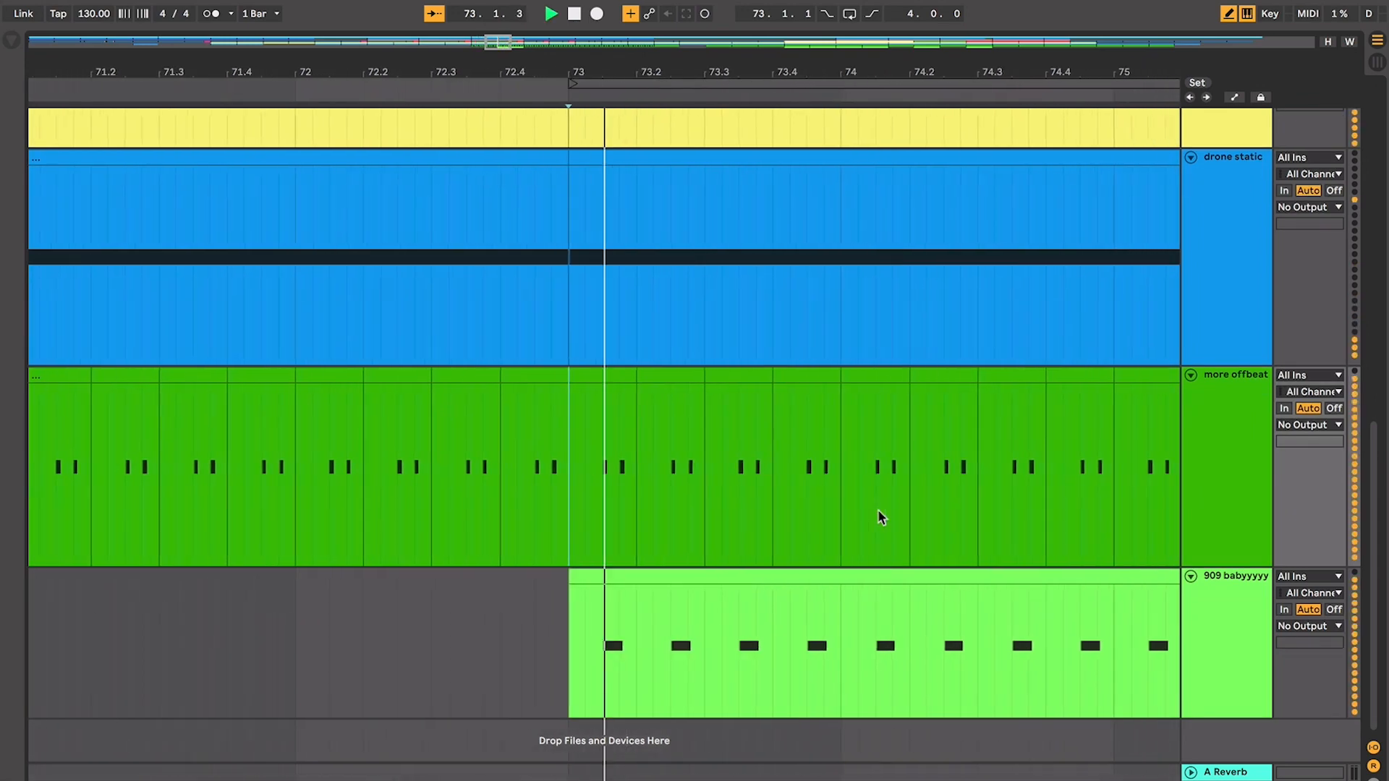
key(minus)
key(minus)
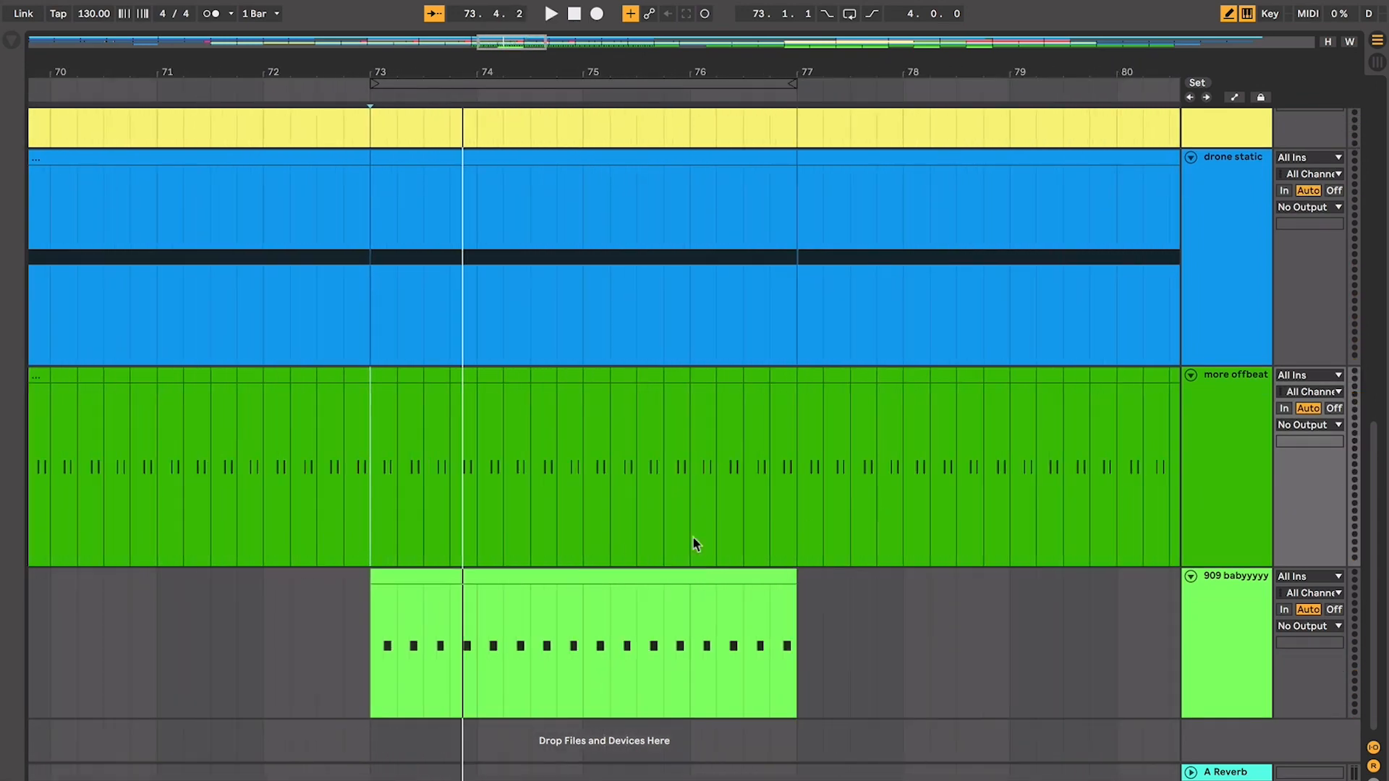
scroll(606, 567, up, 10)
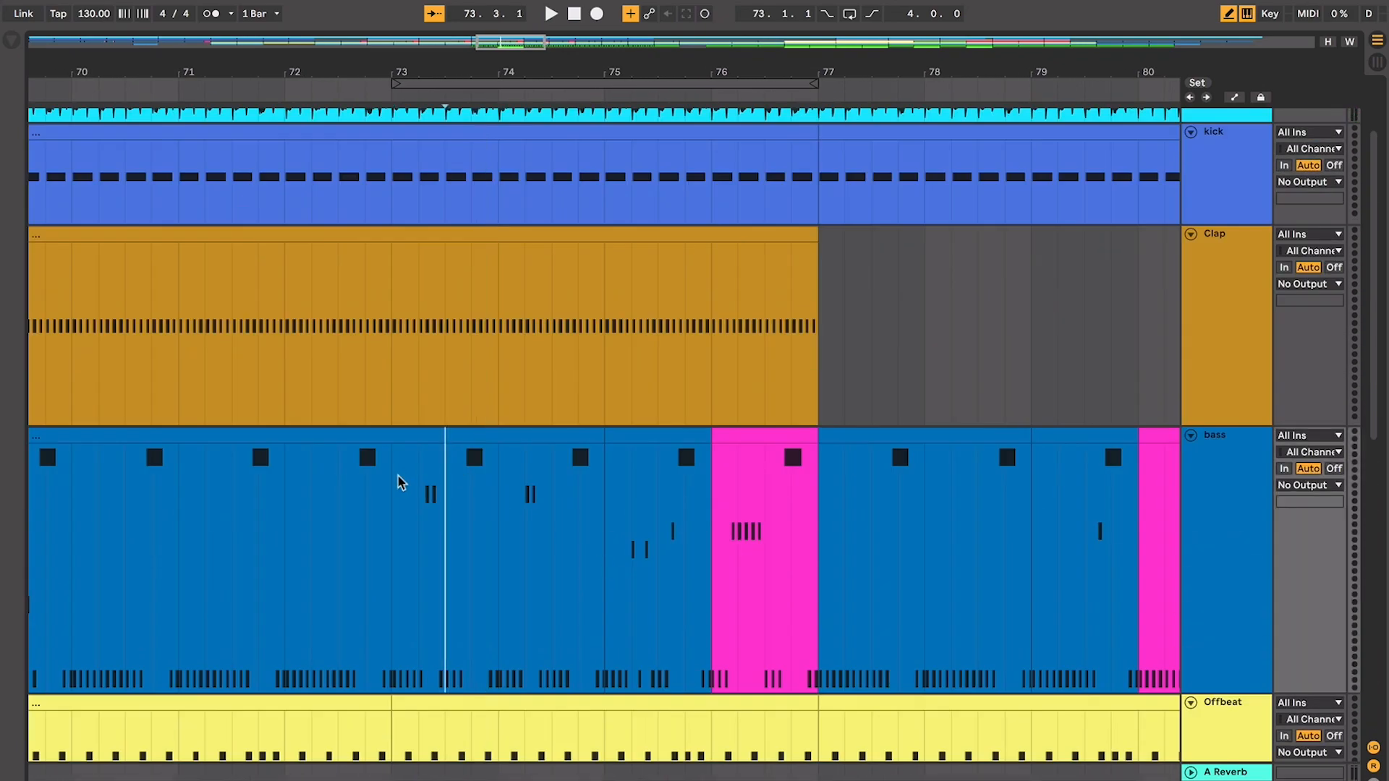
Select the bass part from bar 73 to bar 77 and play through its fill notes into bar 77
drag(400, 482, 718, 475)
scroll(567, 440, down, 5)
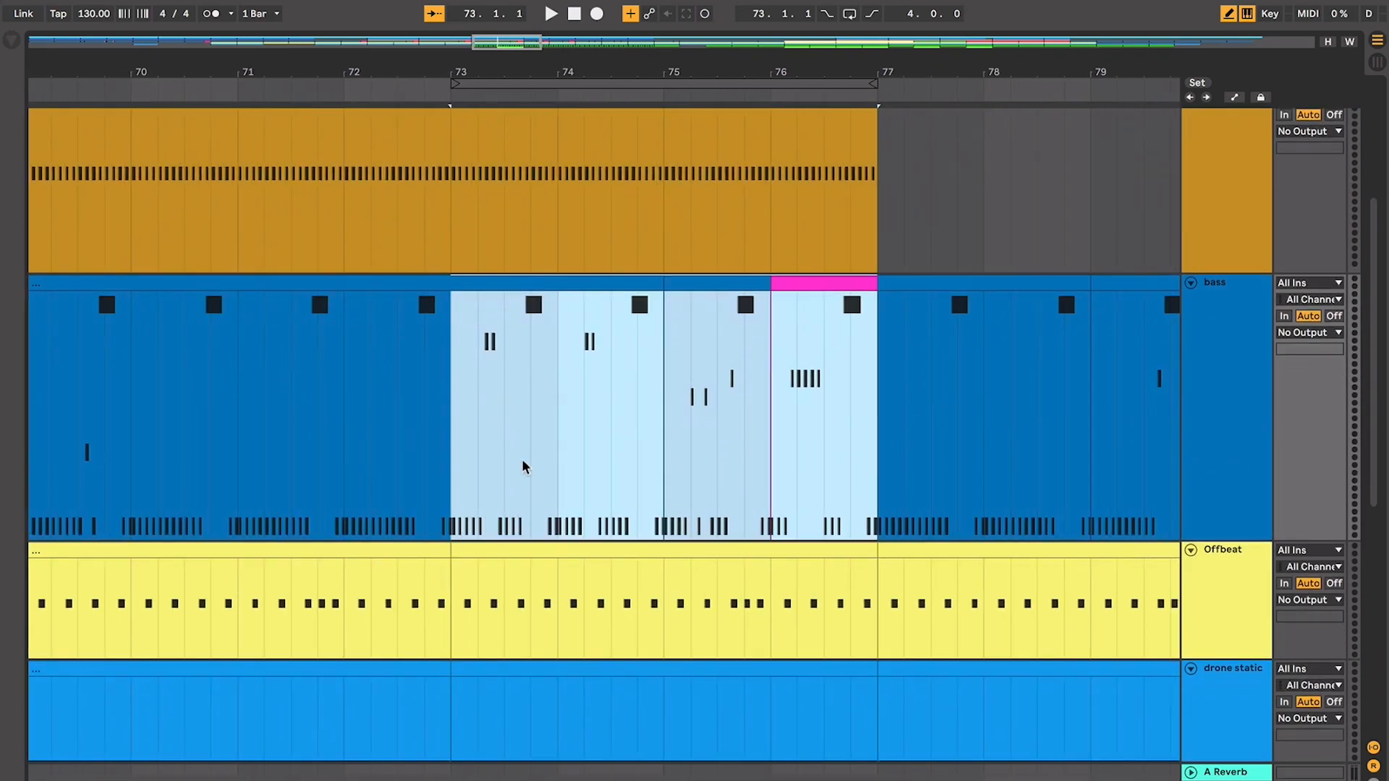
scroll(434, 426, left, 2)
scroll(497, 409, left, 3)
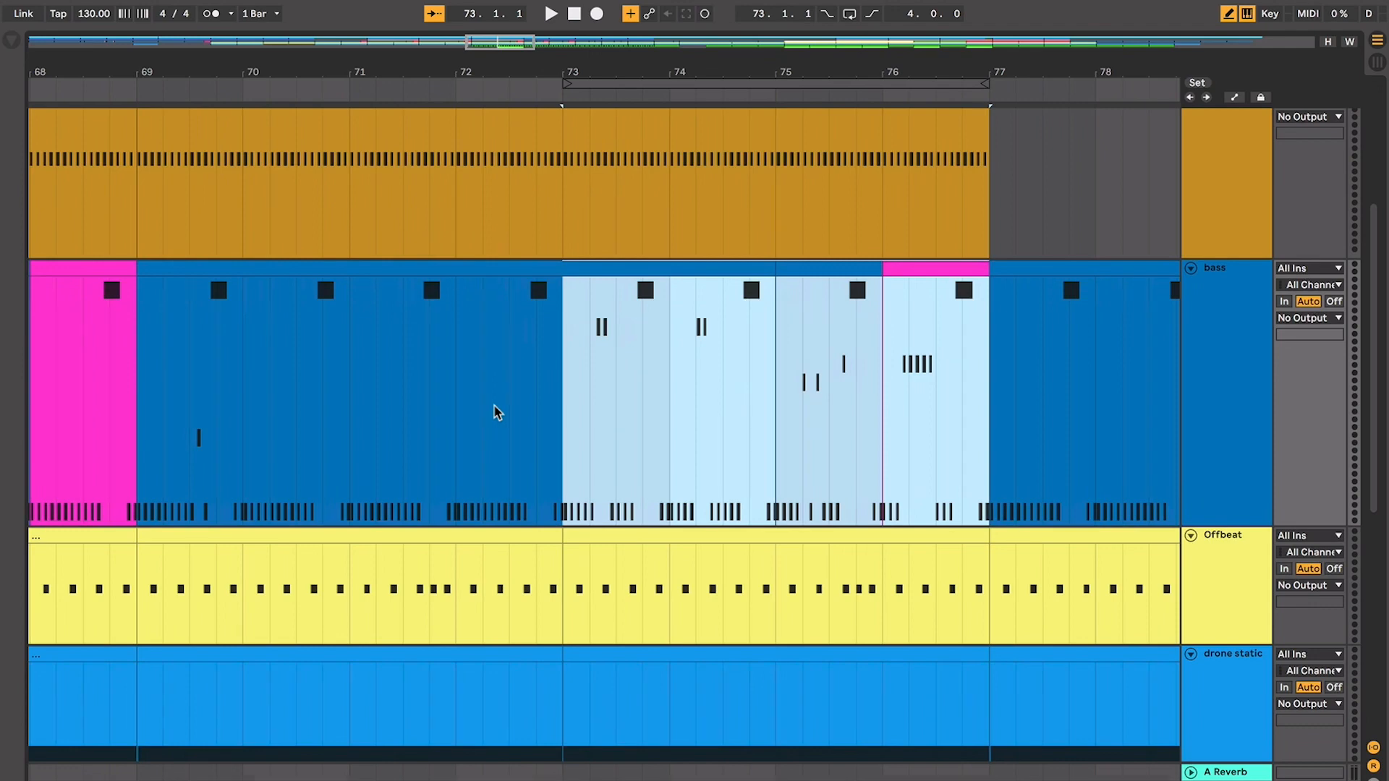
key(space)
scroll(497, 413, up, 5)
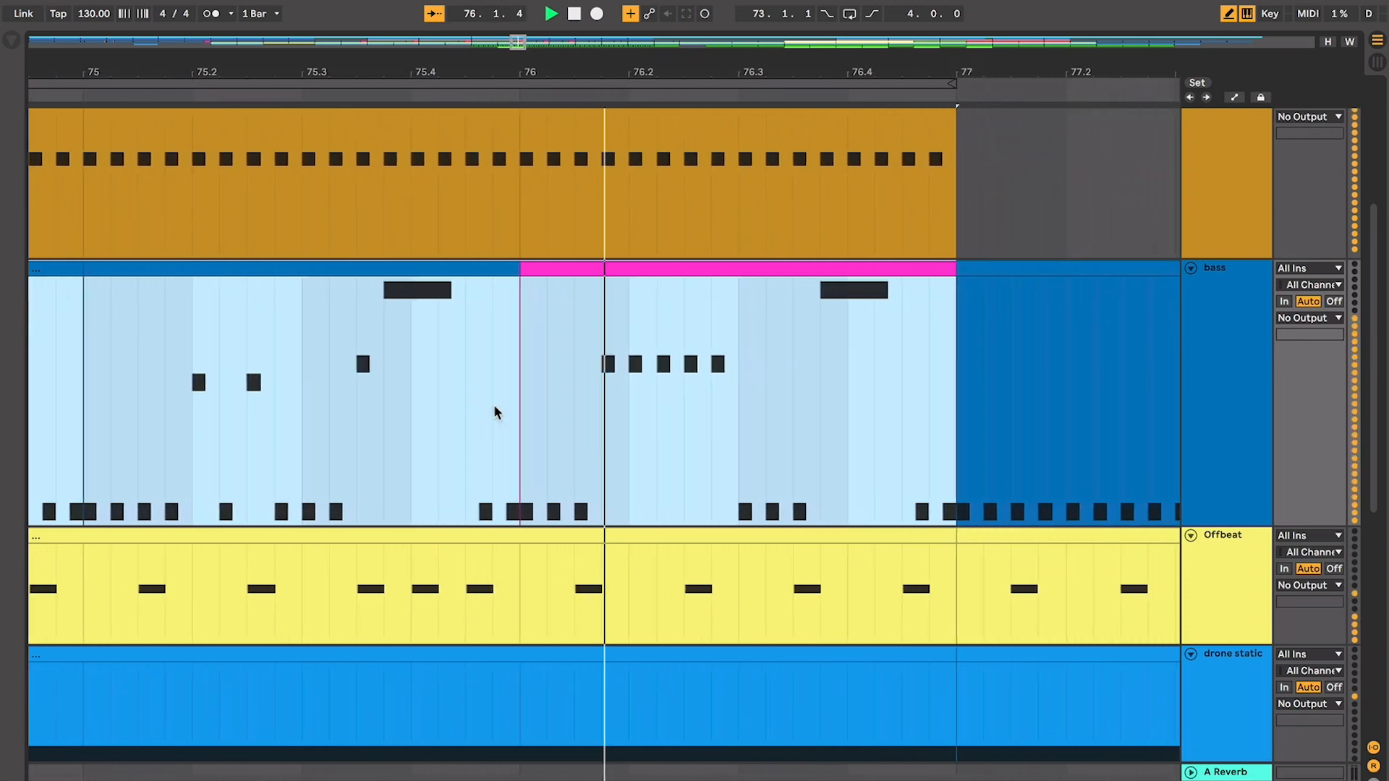
scroll(639, 366, down, 4)
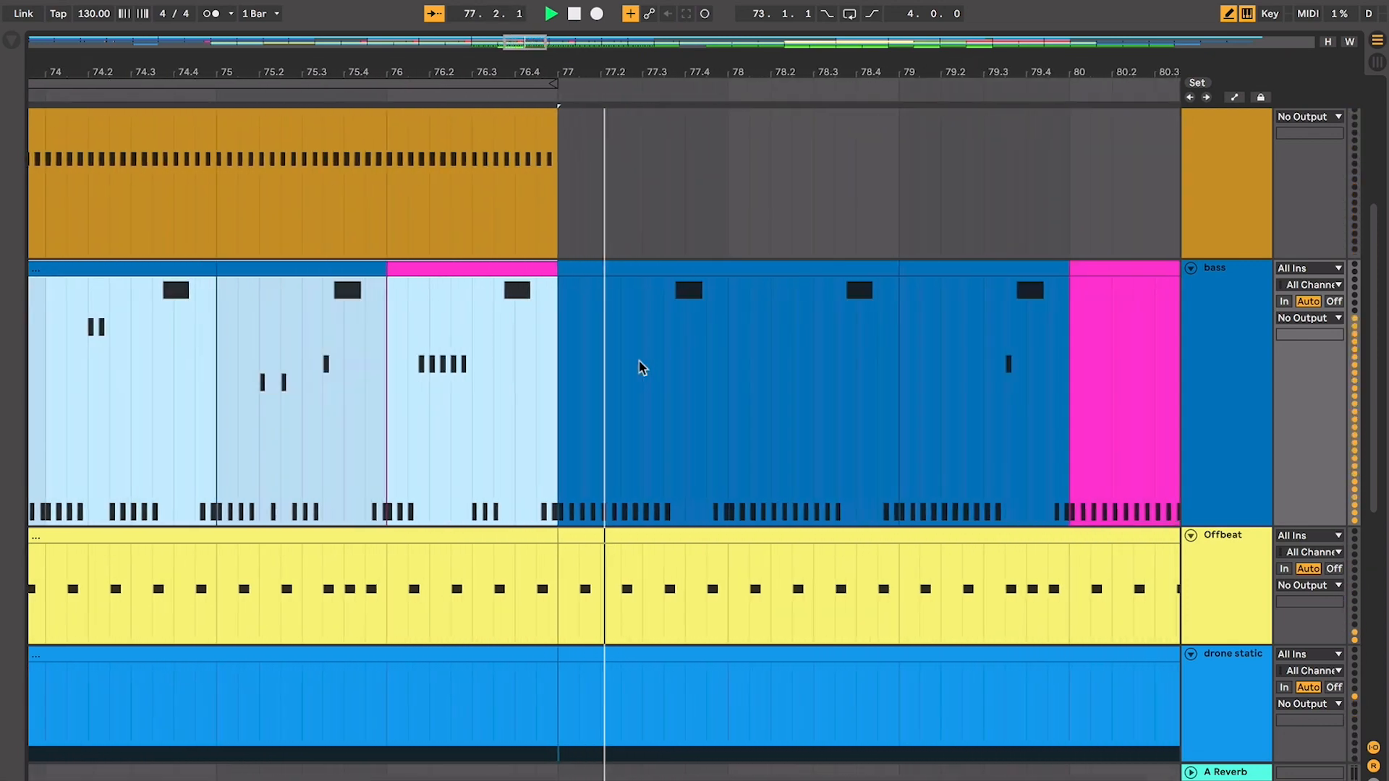
Stop playback, set the playback start at bar 77, and examine where the Clap part ends
scroll(639, 366, down, 4)
click(537, 354)
key(space)
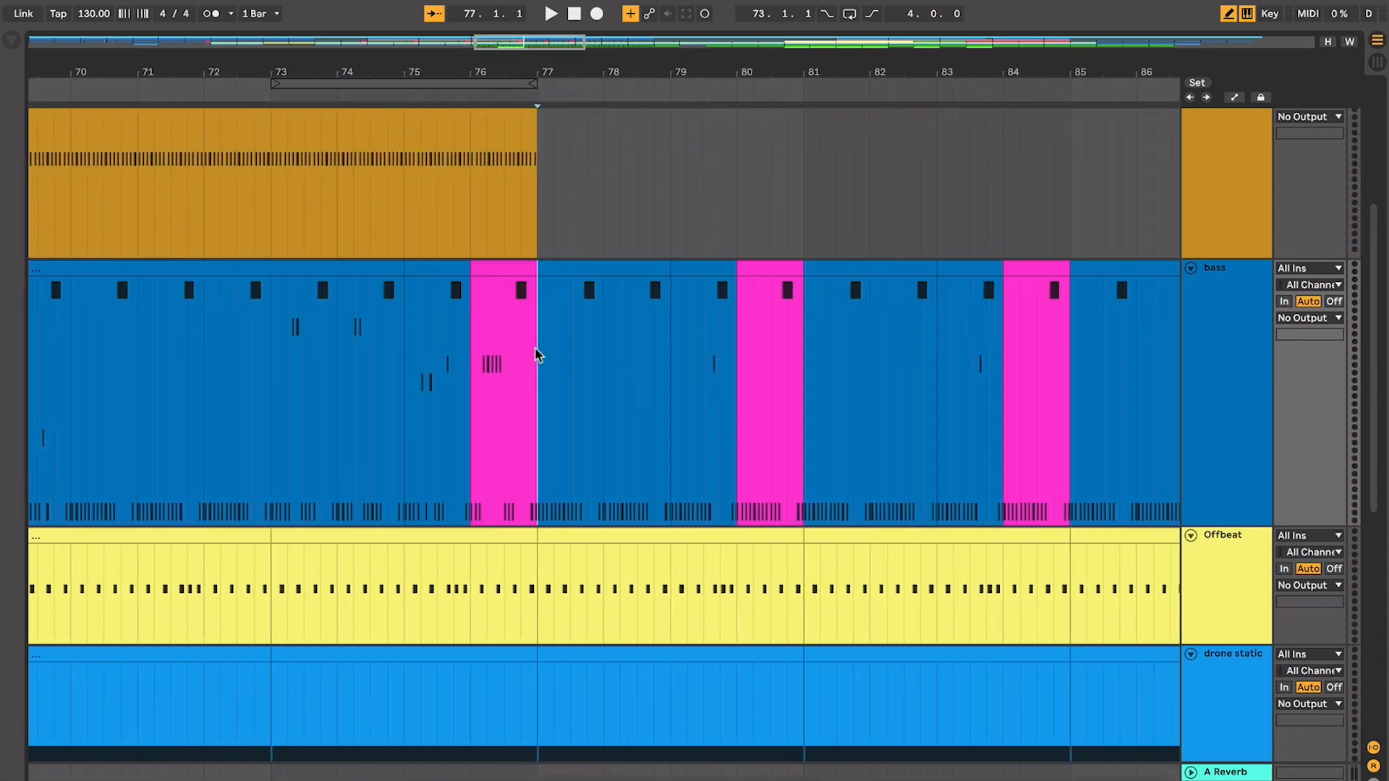
scroll(557, 353, up, 5)
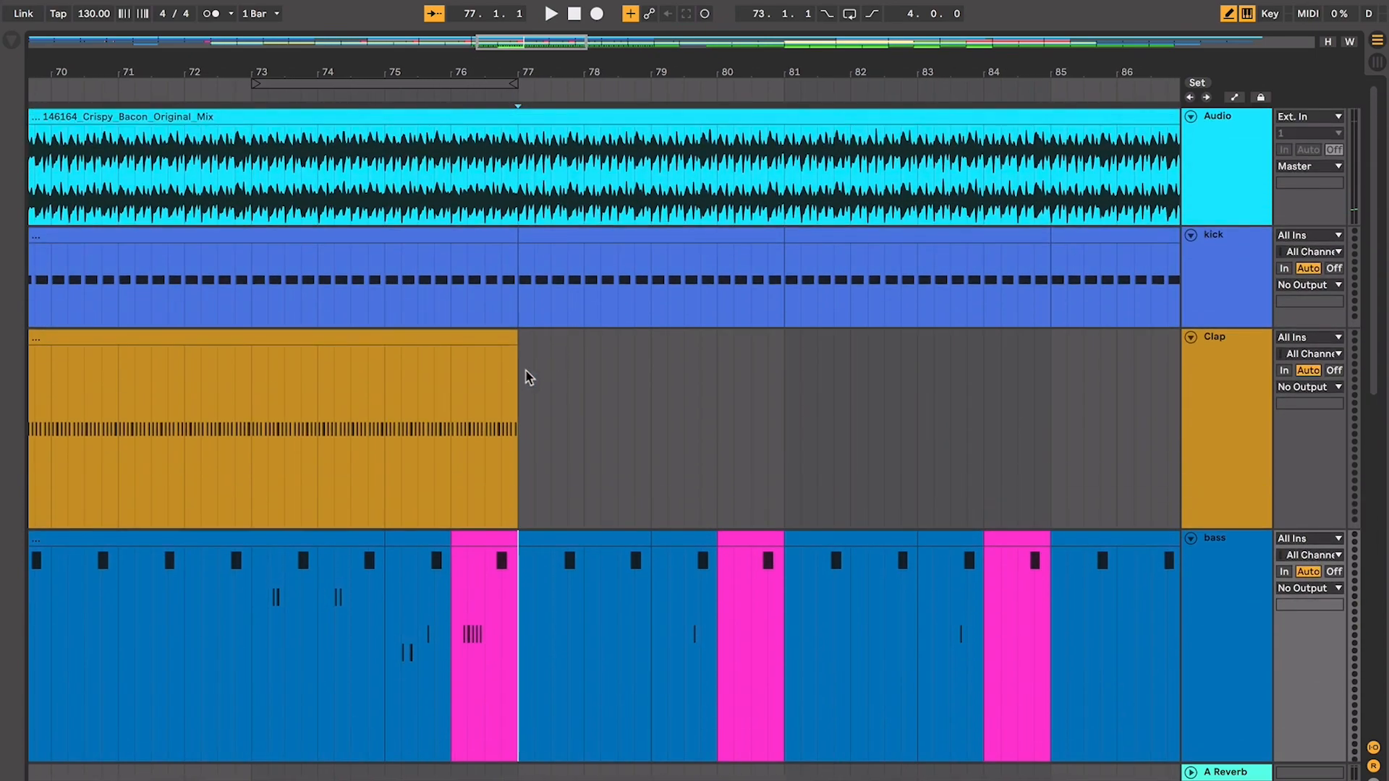
Set the playback start at 76.3.1 on the Clap track and compare the kick, bass, drone static, more offbeat and 909 babyyyyy parts around bar 77
click(506, 391)
scroll(515, 391, down, 2)
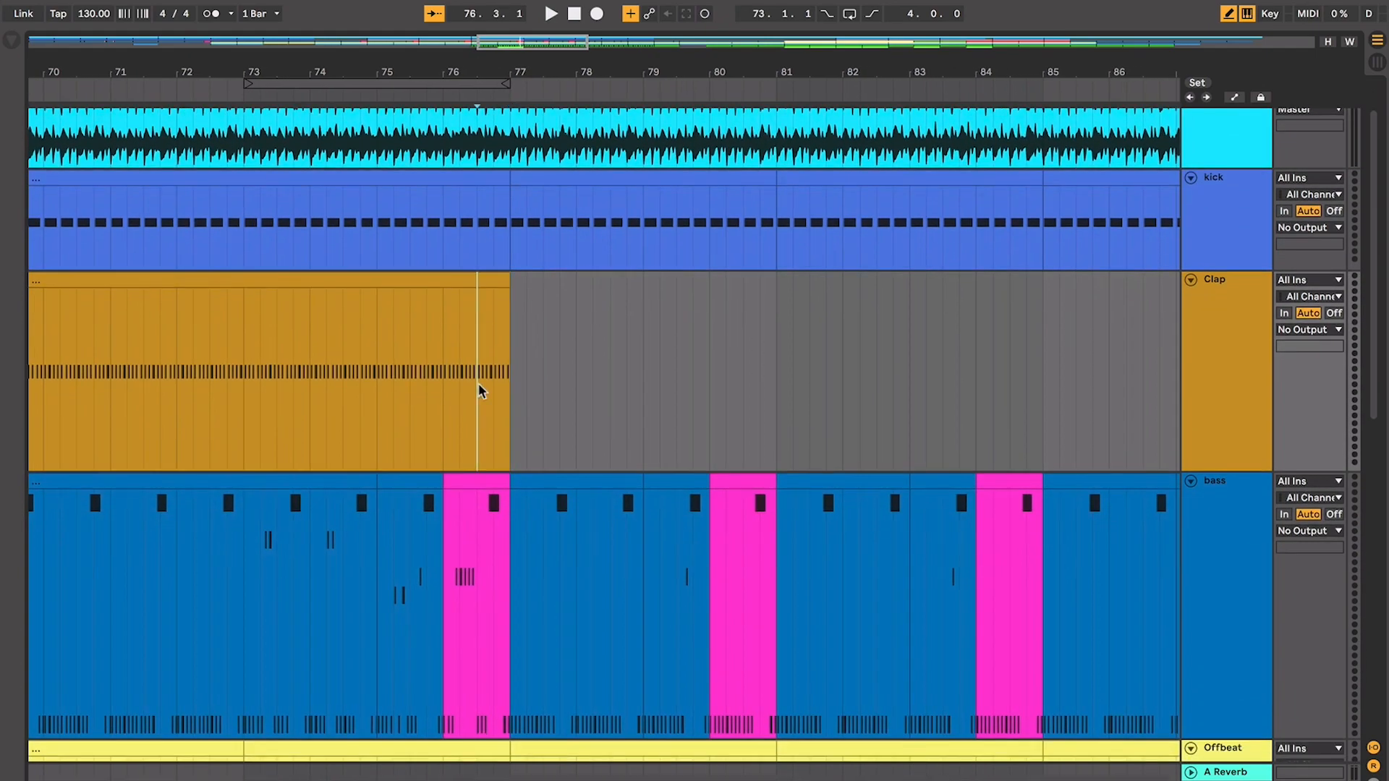
scroll(478, 391, down, 2)
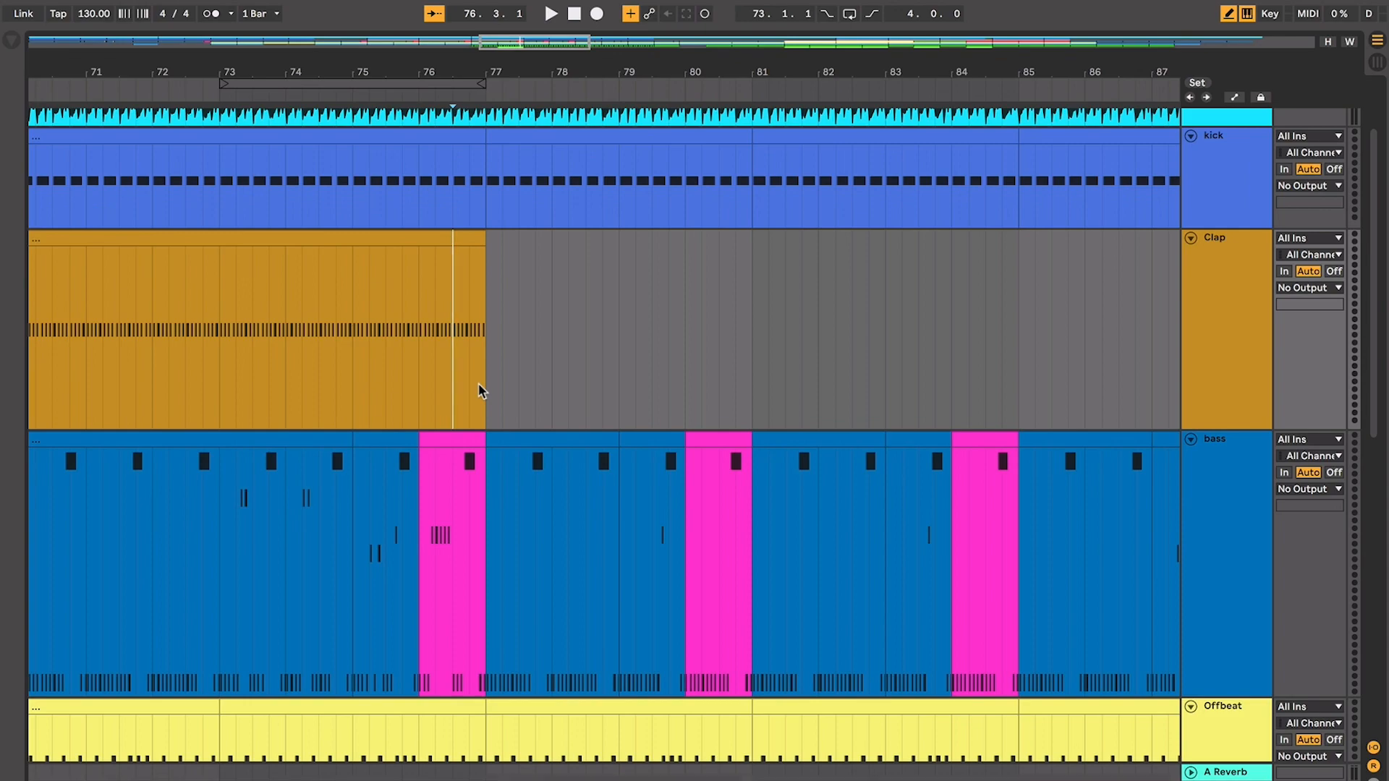
scroll(479, 384, down, 15)
scroll(479, 383, up, 8)
scroll(479, 383, down, 8)
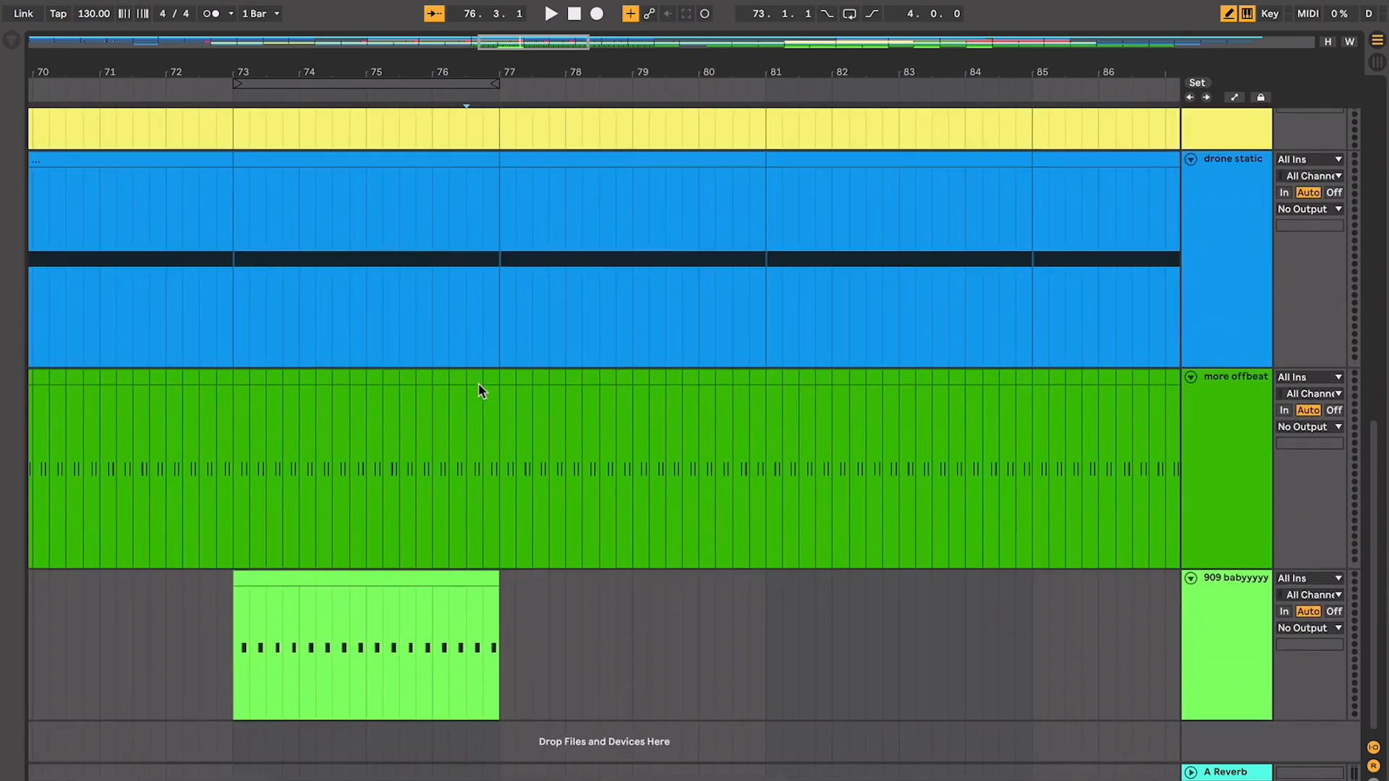
scroll(479, 383, up, 10)
Play from 76.3.1 past bar 81, and select the bass part between bars 79 and 81
key(space)
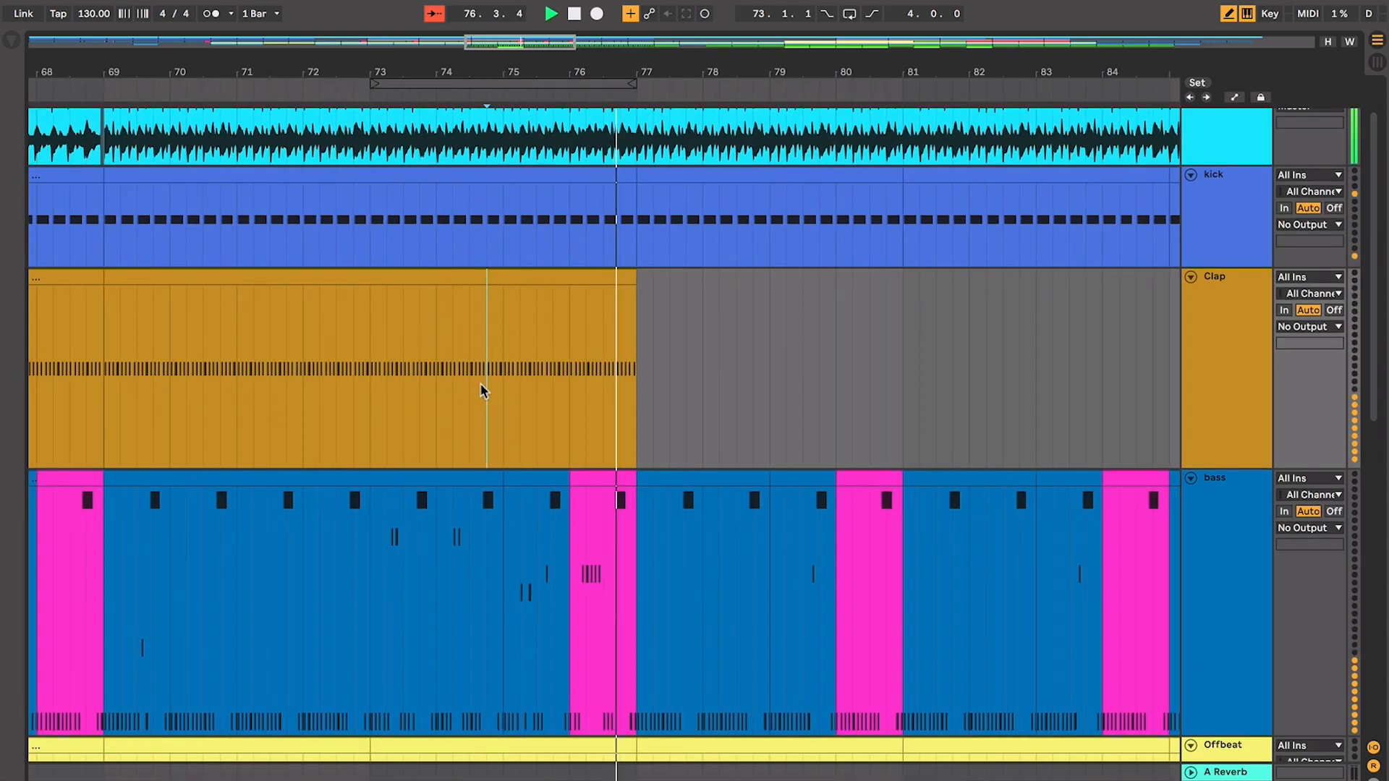
key(plus)
key(plus)
key(plus)
key(plus)
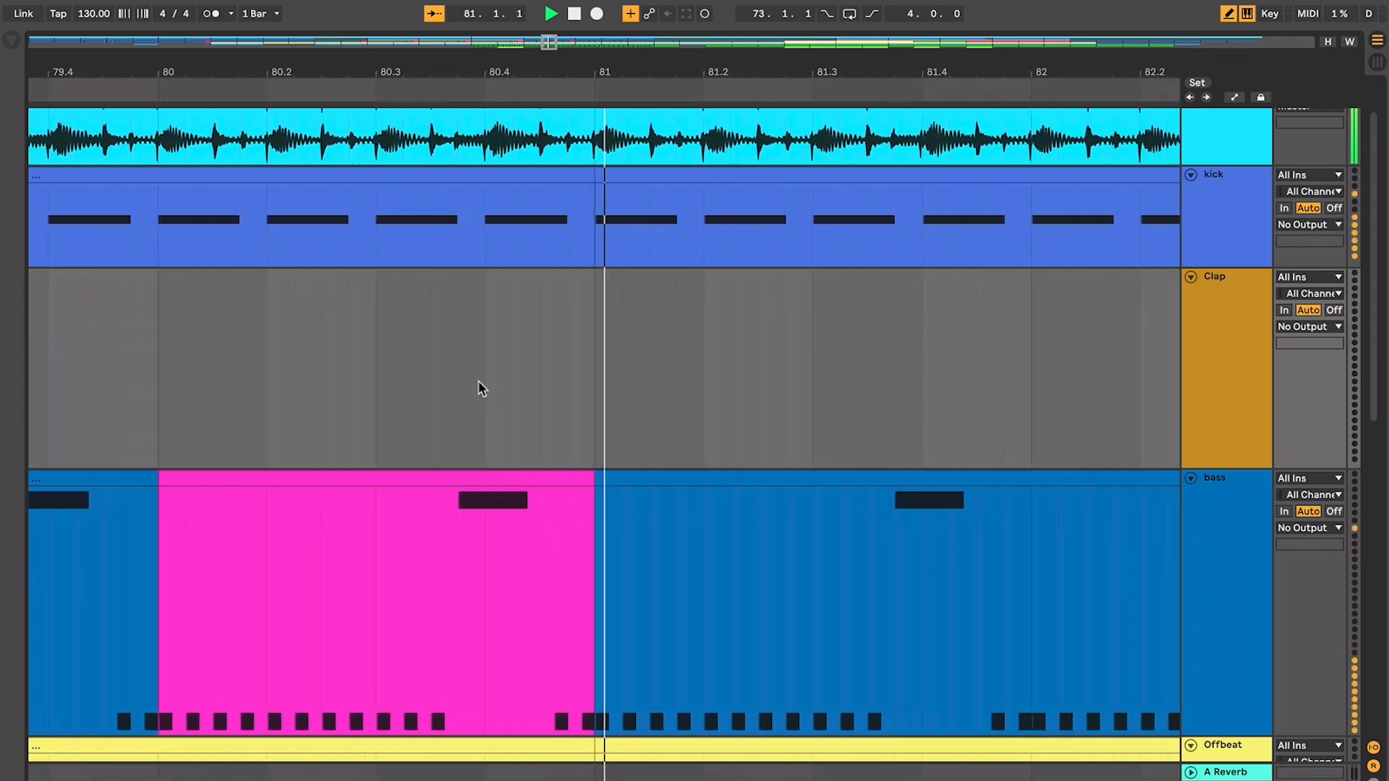
click(454, 497)
drag(94, 480, 534, 509)
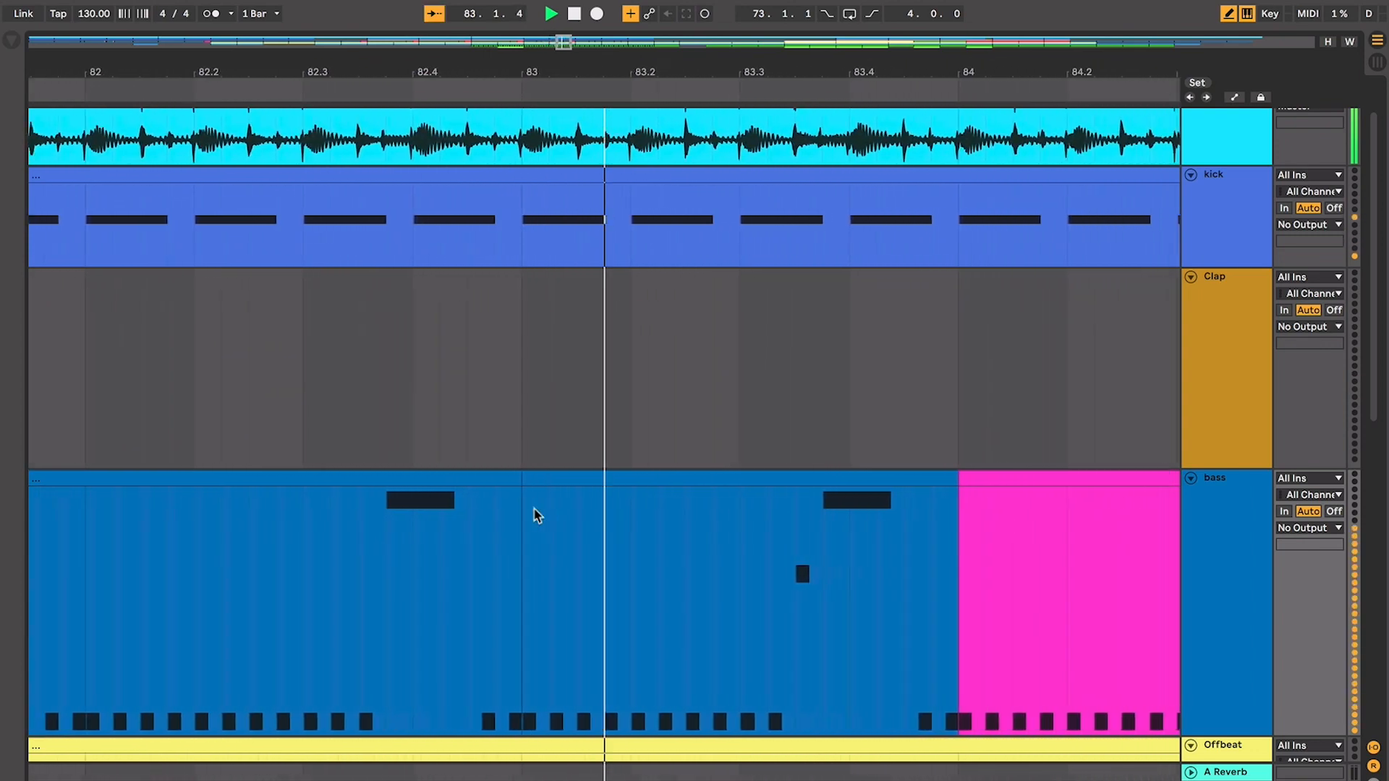
Follow playback through bars 83 to 86, and examine the bass, Offbeat, drone static and more offbeat parts
key(minus)
key(minus)
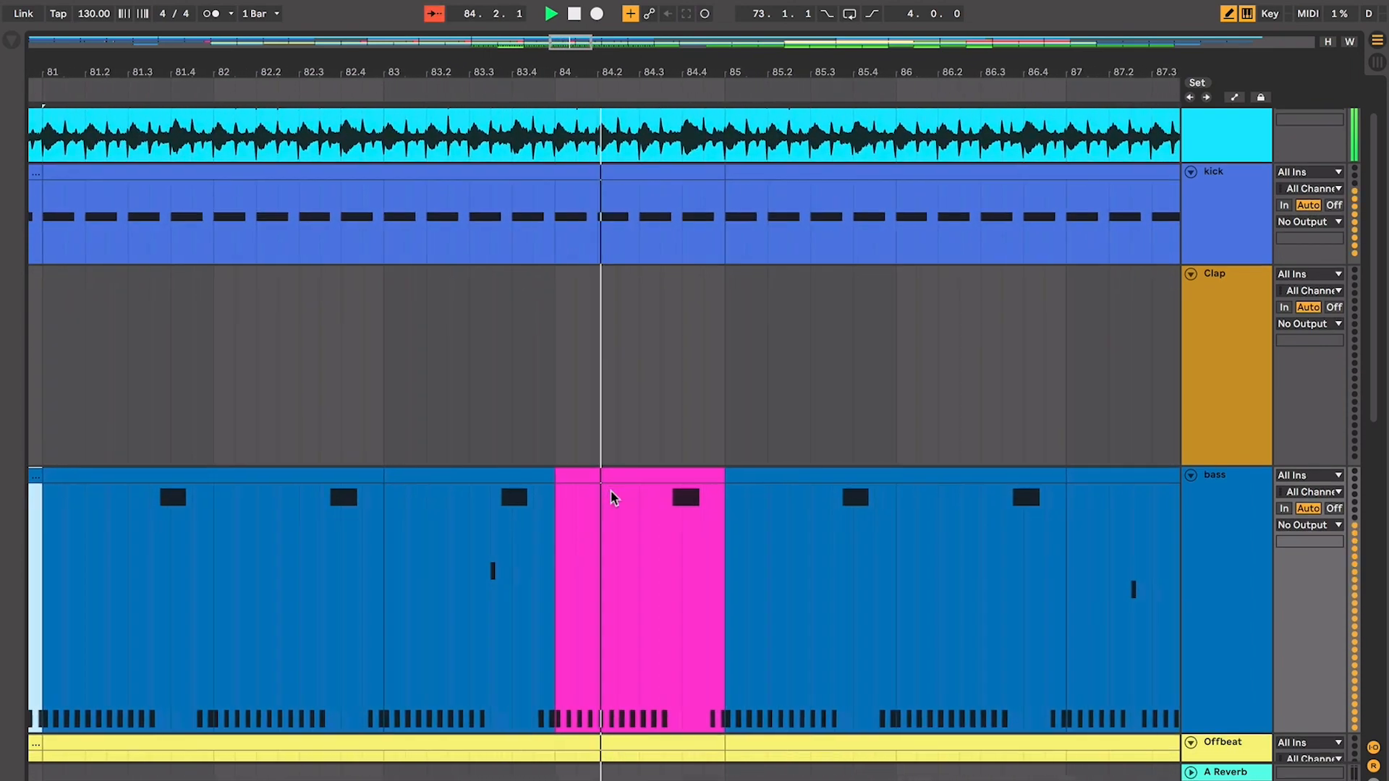
scroll(612, 496, down, 4)
scroll(612, 497, down, 4)
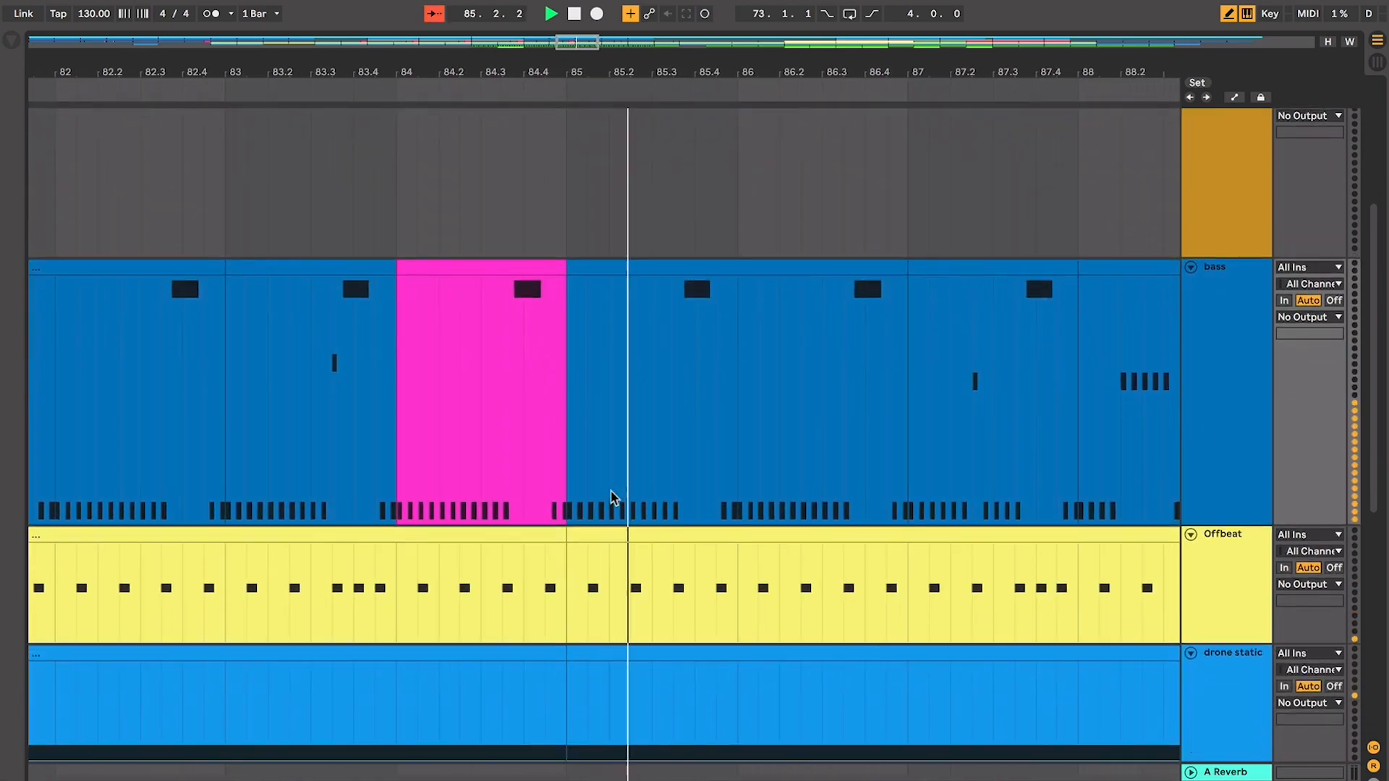
scroll(611, 497, down, 8)
key(minus)
key(minus)
key(minus)
key(minus)
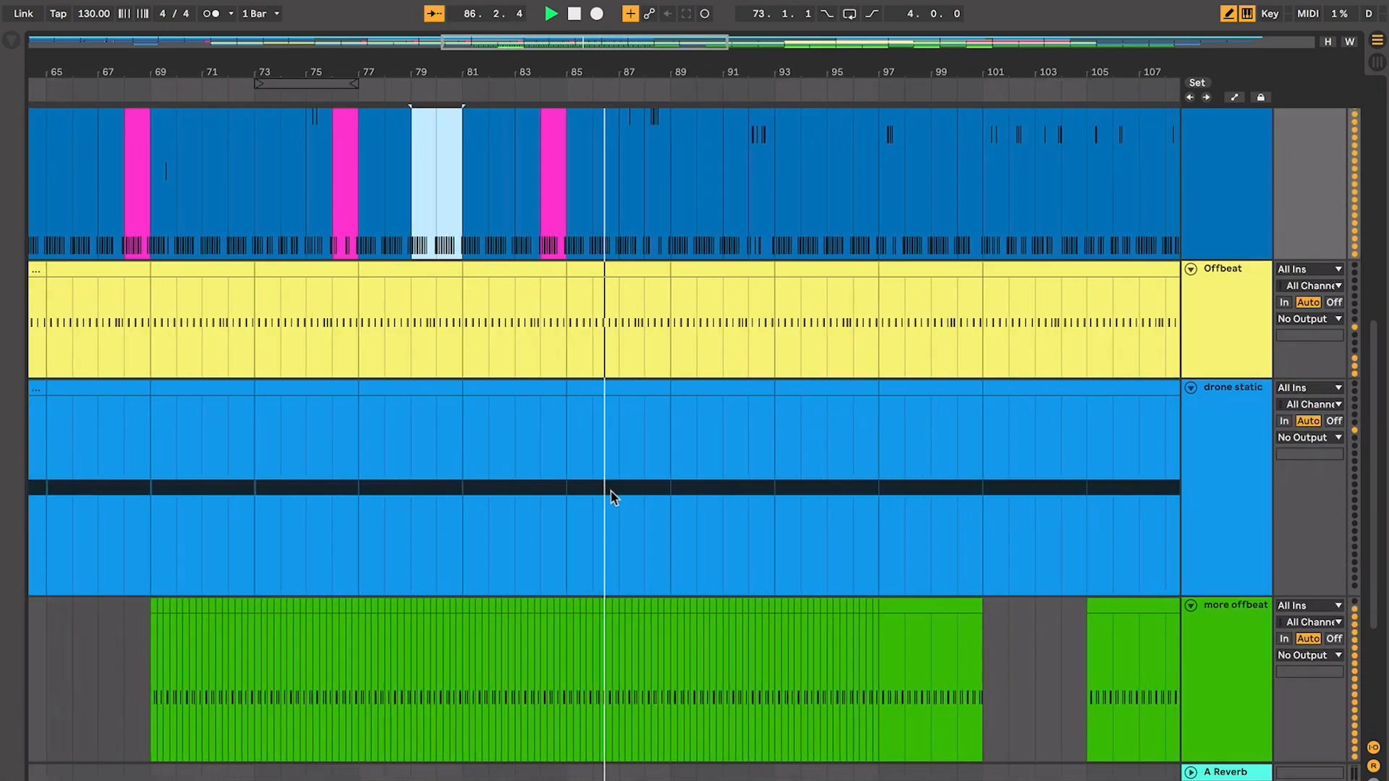
Stop playback and select the drone static clip spanning bars 81 to 85
click(558, 385)
click(610, 390)
click(550, 387)
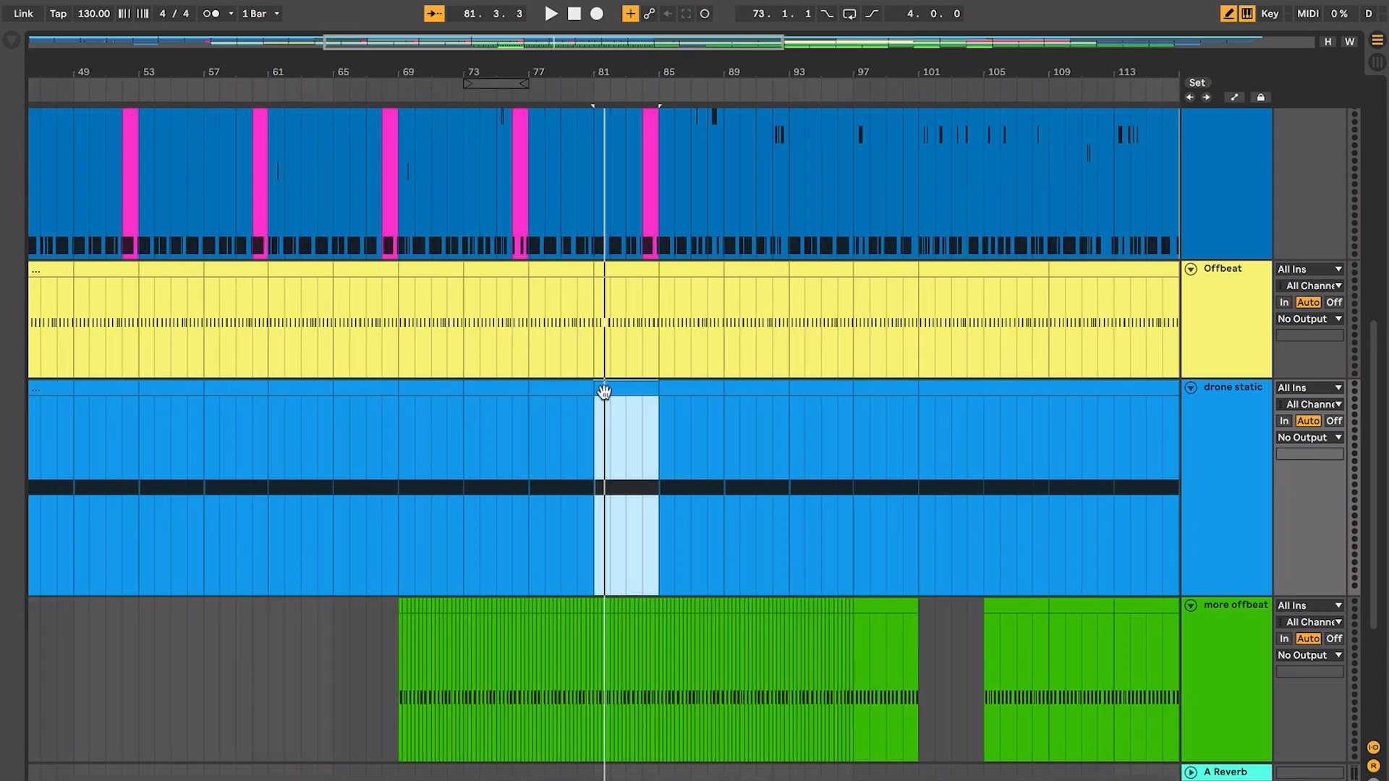
Play the drone static clip spanning bars 85 to 89, and stop playback in bar 86
click(677, 385)
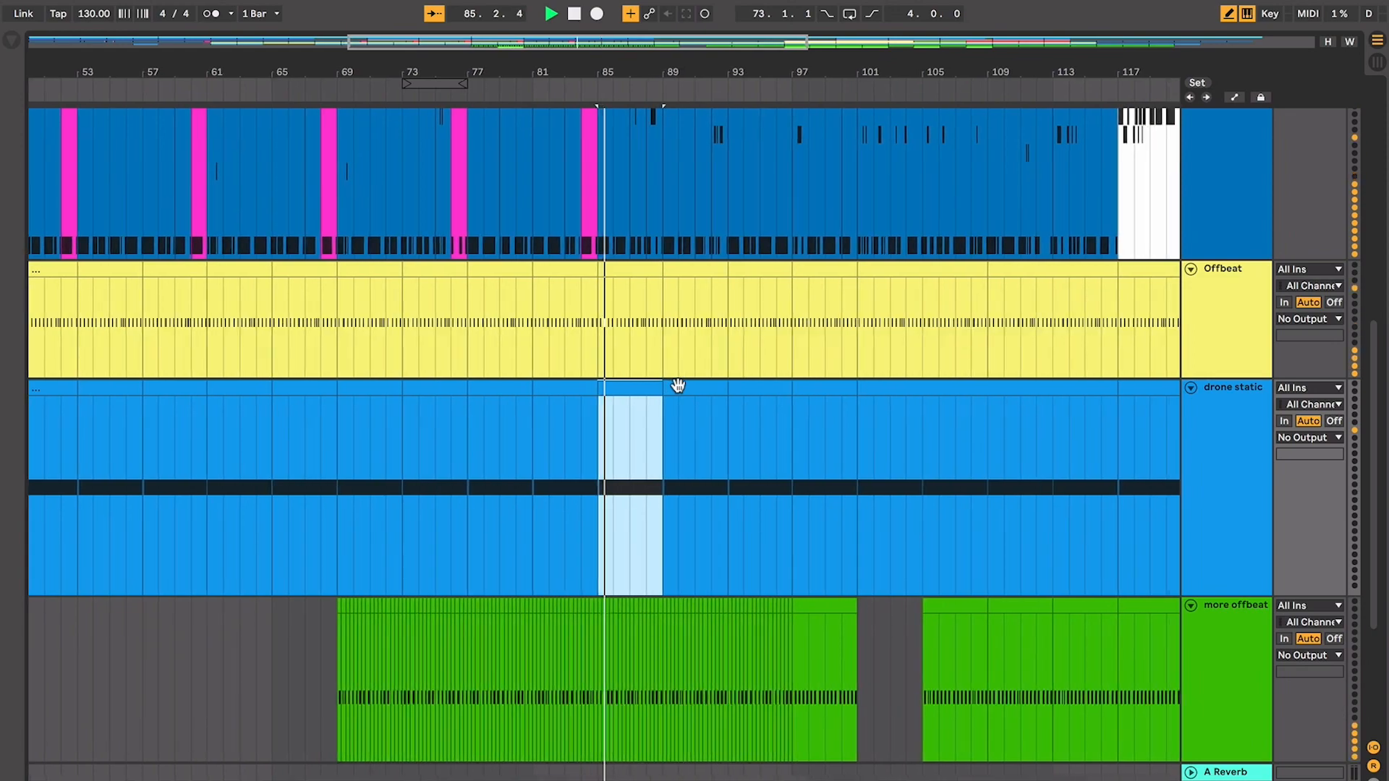
click(567, 390)
key(space)
key(space)
click(686, 392)
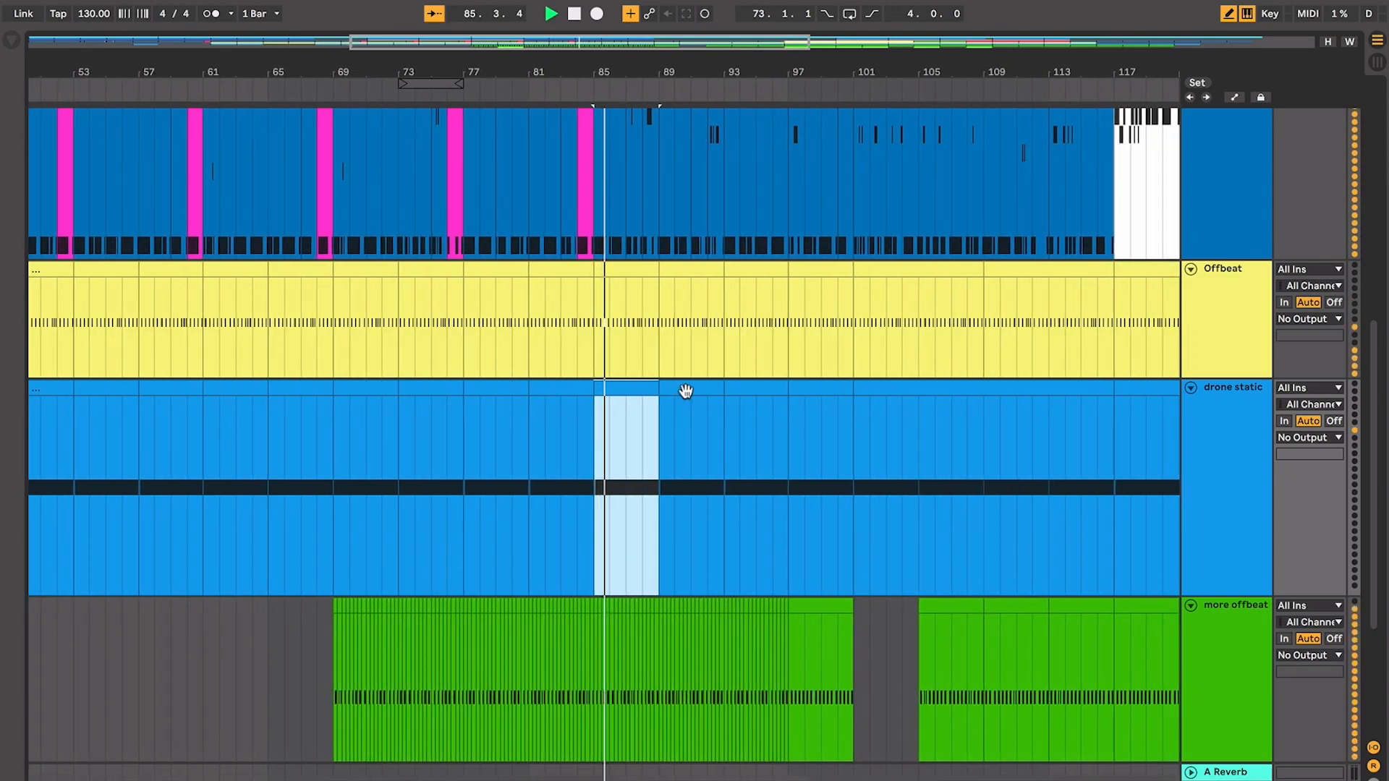
key(space)
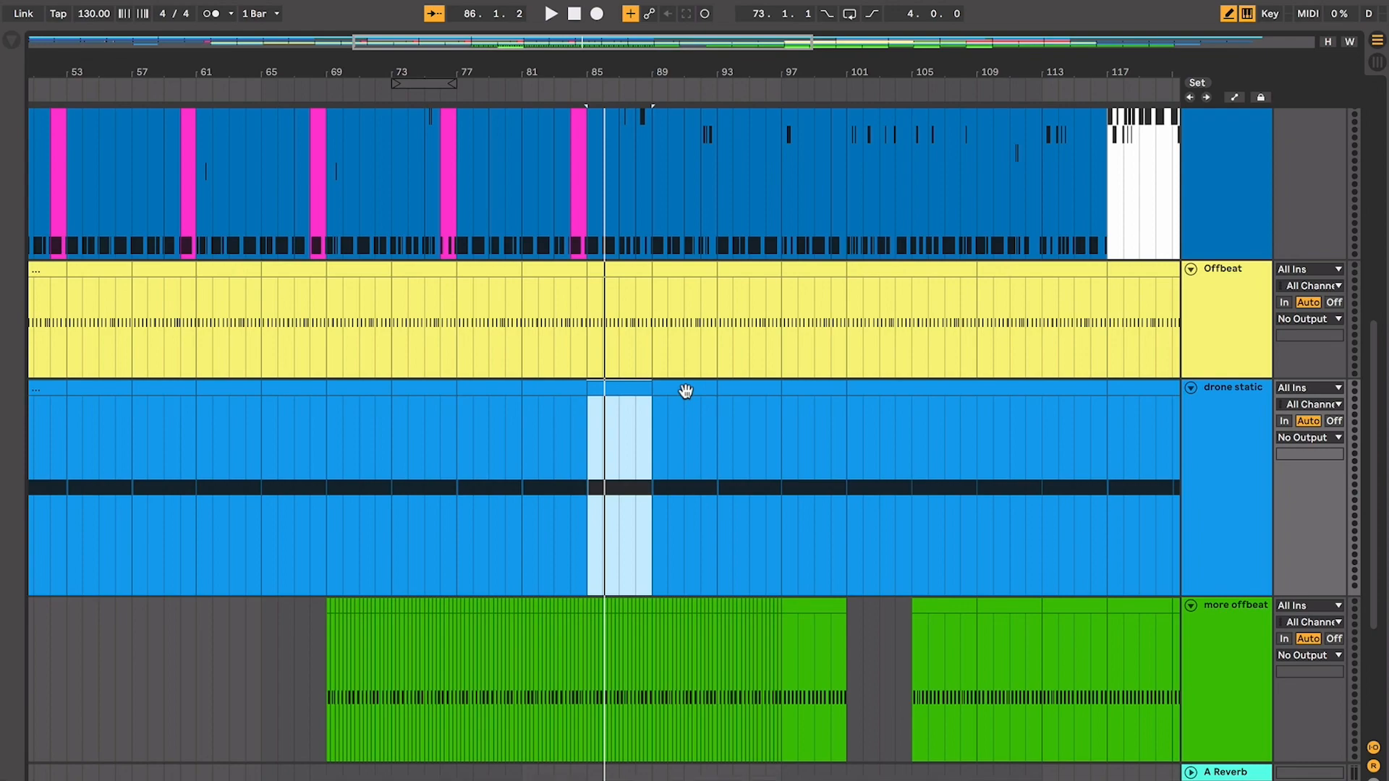
Play from bar 85 to bar 94 while examining the bass variations alongside Offbeat and drone static, and stop playback
key(plus)
key(plus)
scroll(686, 391, up, 5)
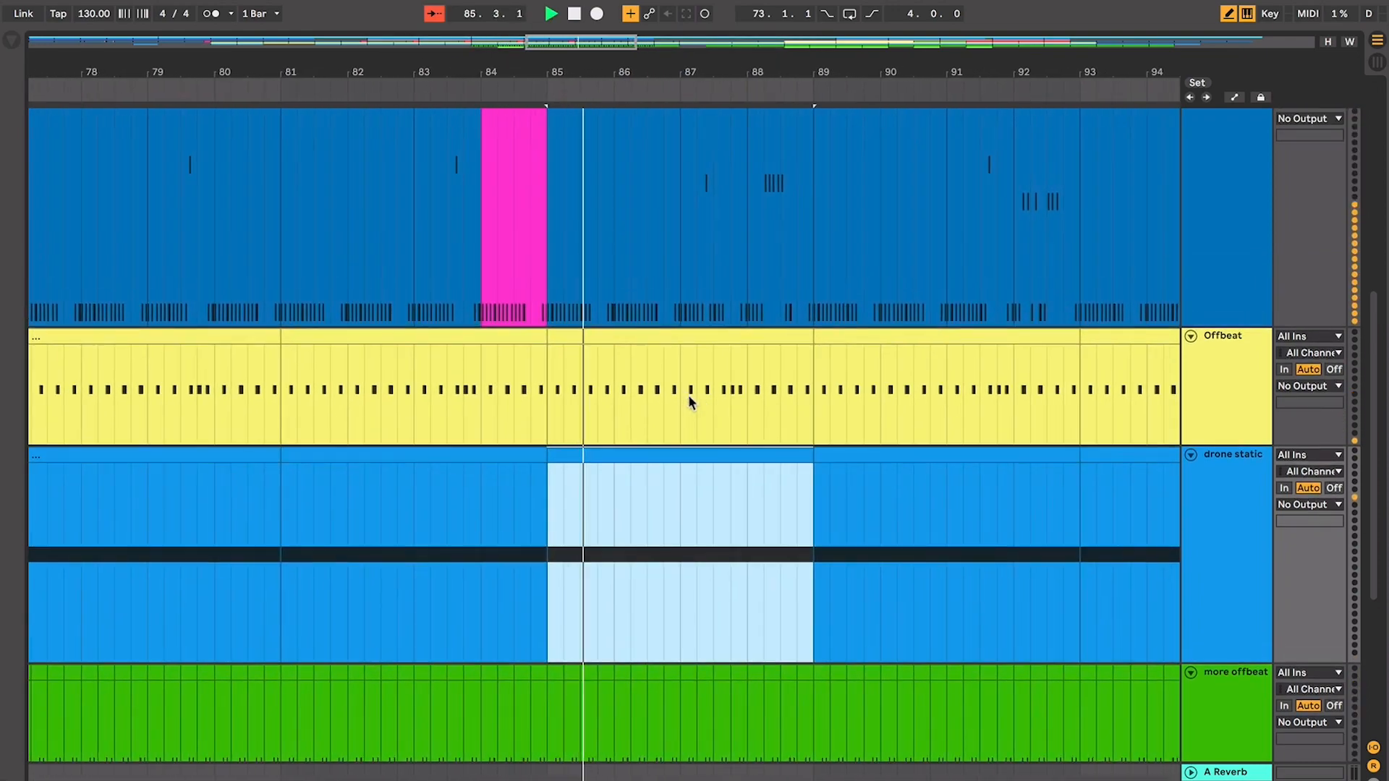
key(plus)
key(plus)
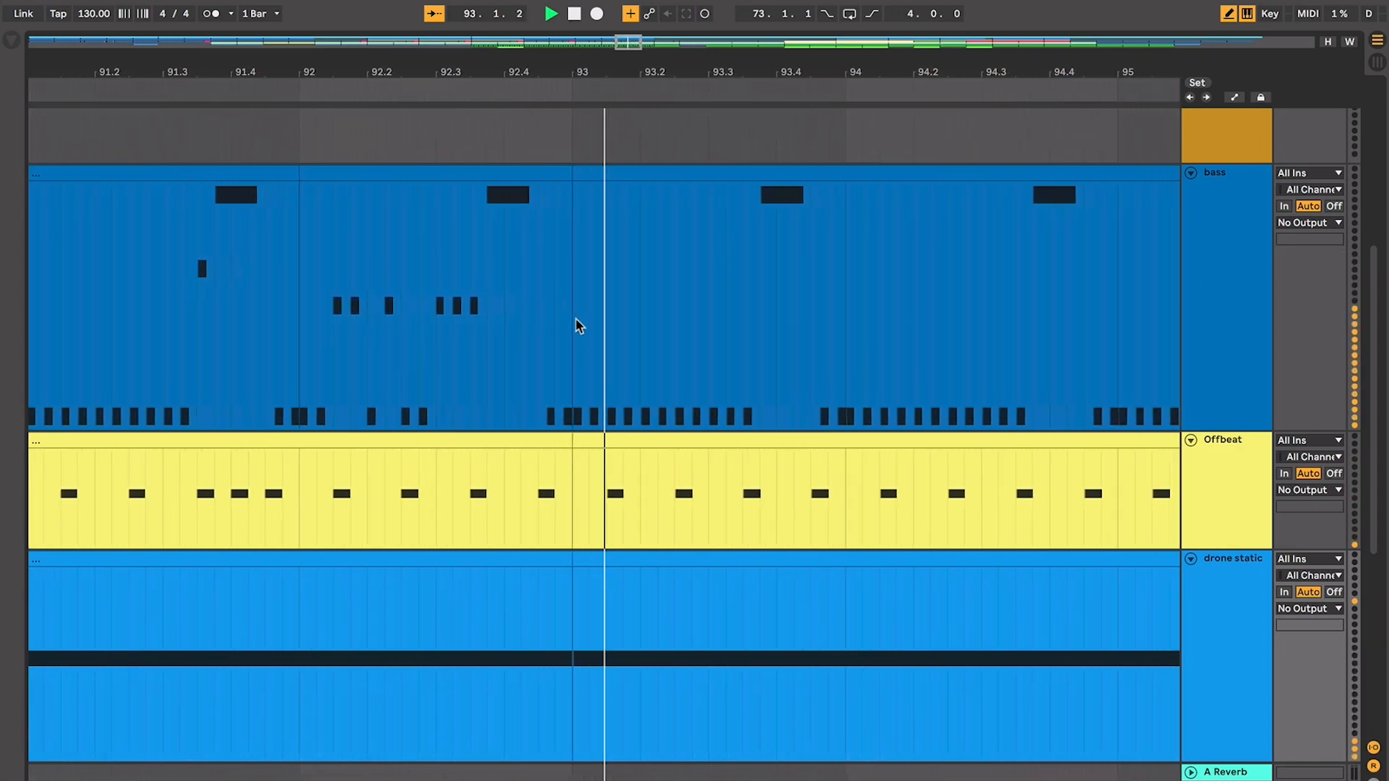
key(minus)
key(minus)
key(minus)
key(minus)
key(minus)
key(space)
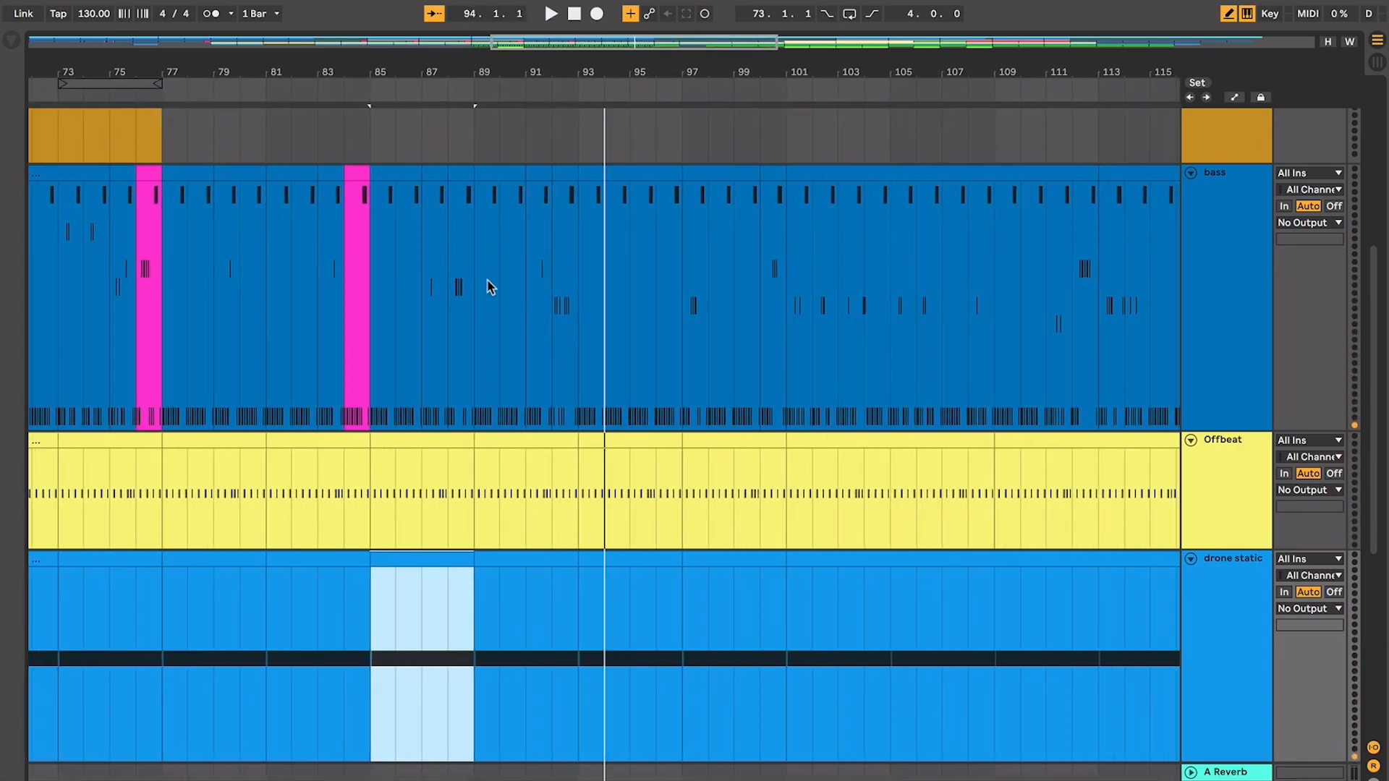
Set the playback start at bar 93 on the bass track, and examine where the kick ends
click(571, 307)
scroll(566, 303, up, 2)
scroll(567, 303, up, 5)
scroll(566, 302, down, 4)
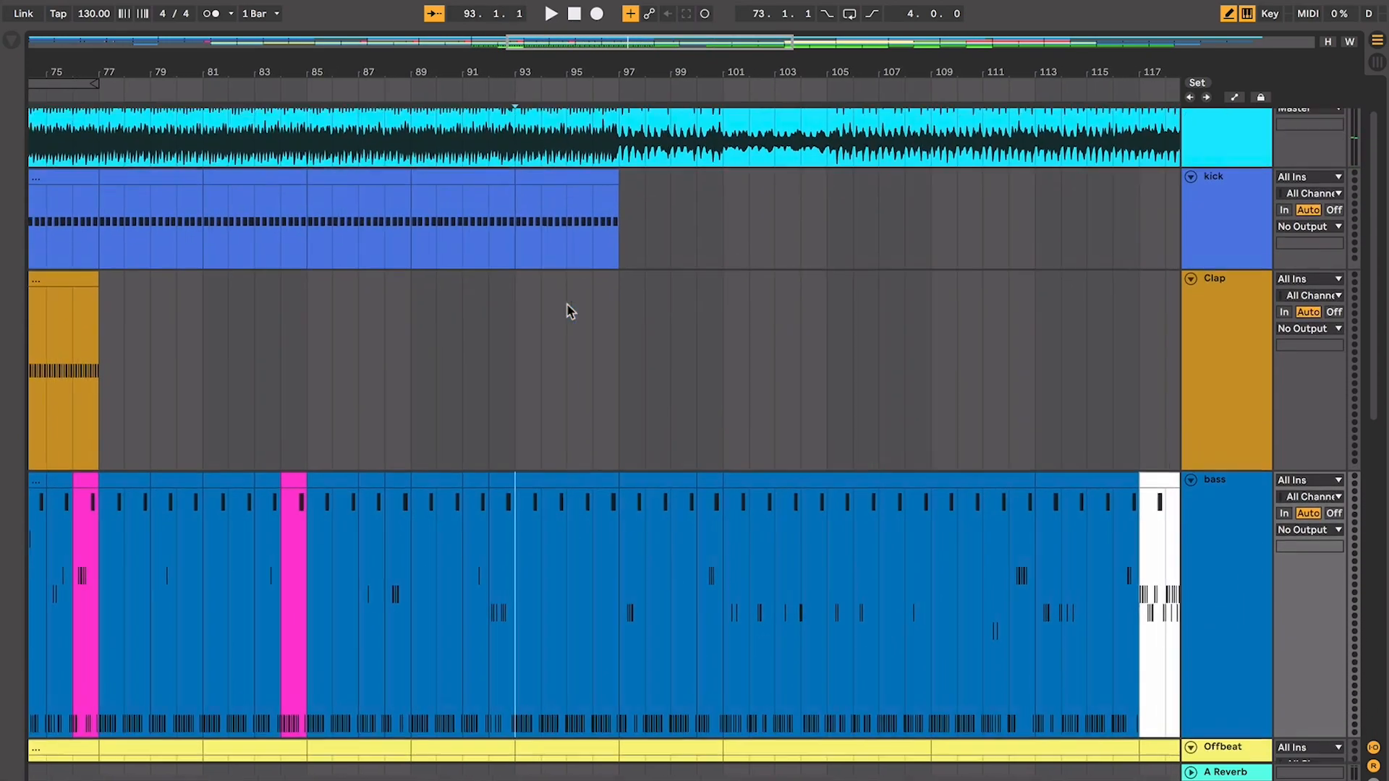
Play from bar 93 towards the end of the kick, with the audio, kick and bass tracks in close view
key(space)
key(plus)
key(plus)
key(plus)
key(plus)
key(plus)
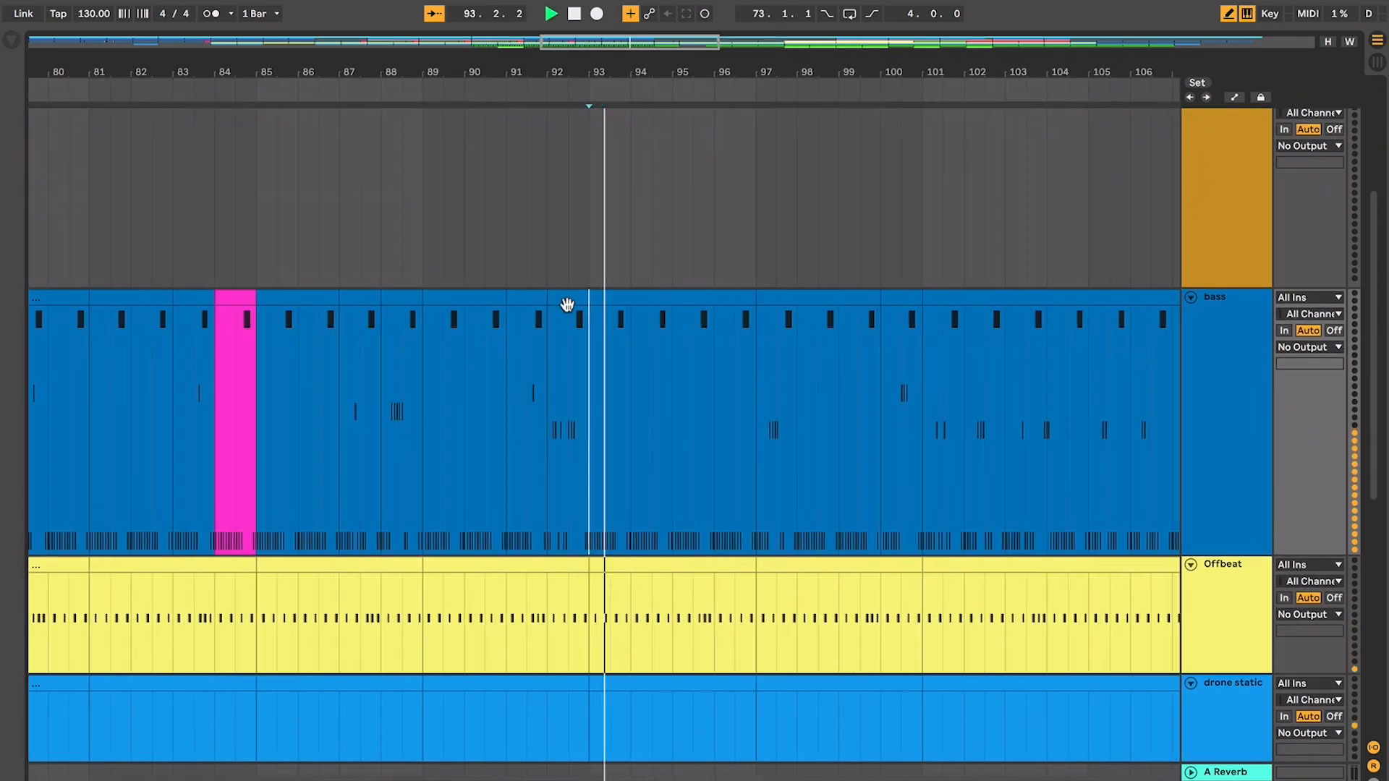
scroll(566, 303, up, 4)
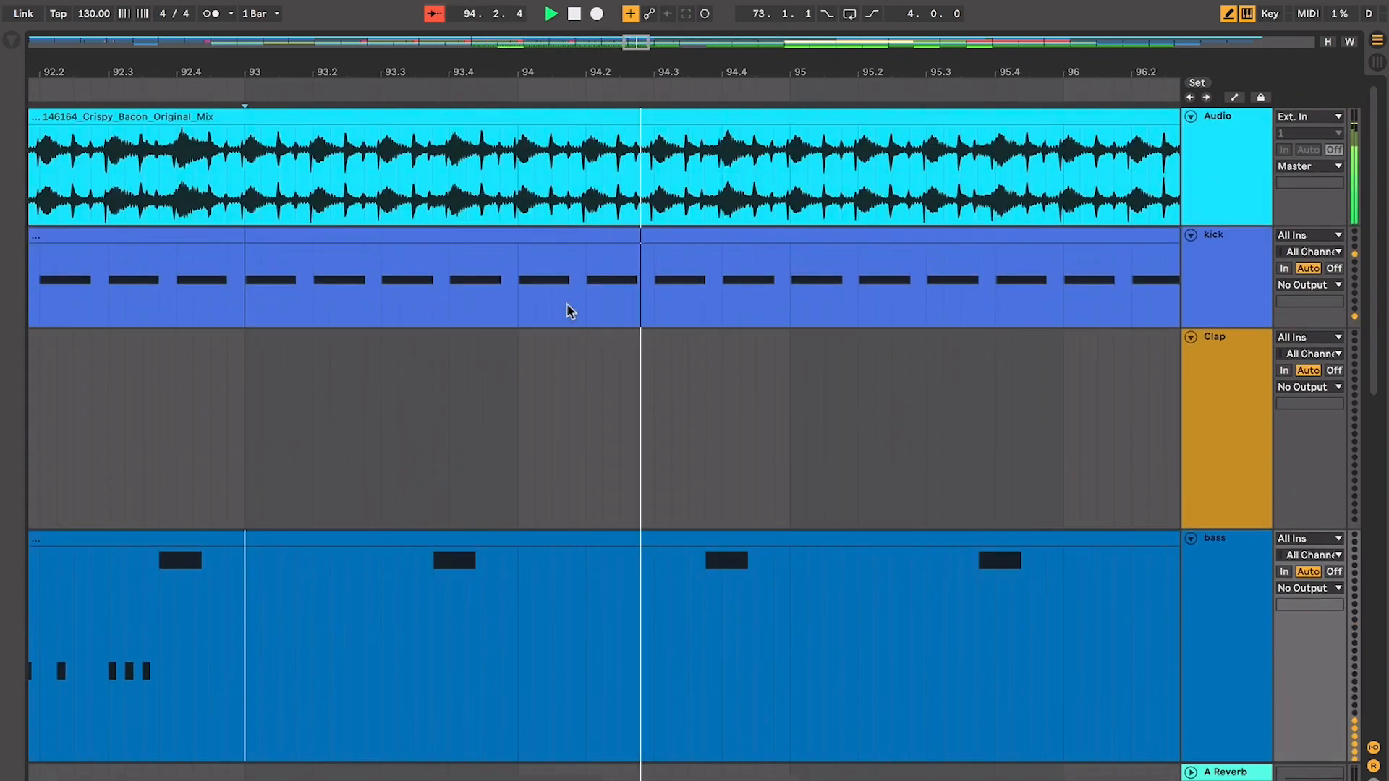
key(ctrl+f)
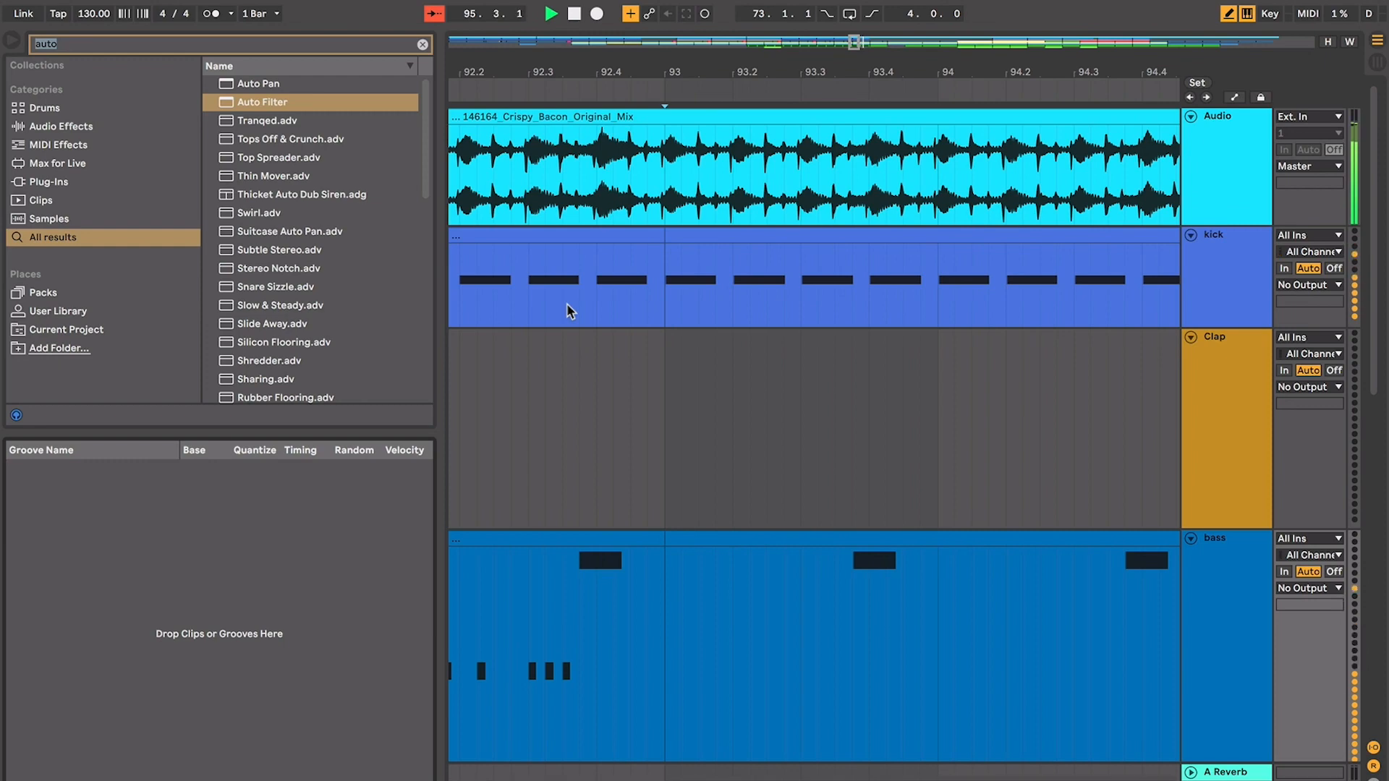
key(ctrl+alt+b)
Reduce the height of all tracks together, and unfold the Offbeat track
click(1234, 336)
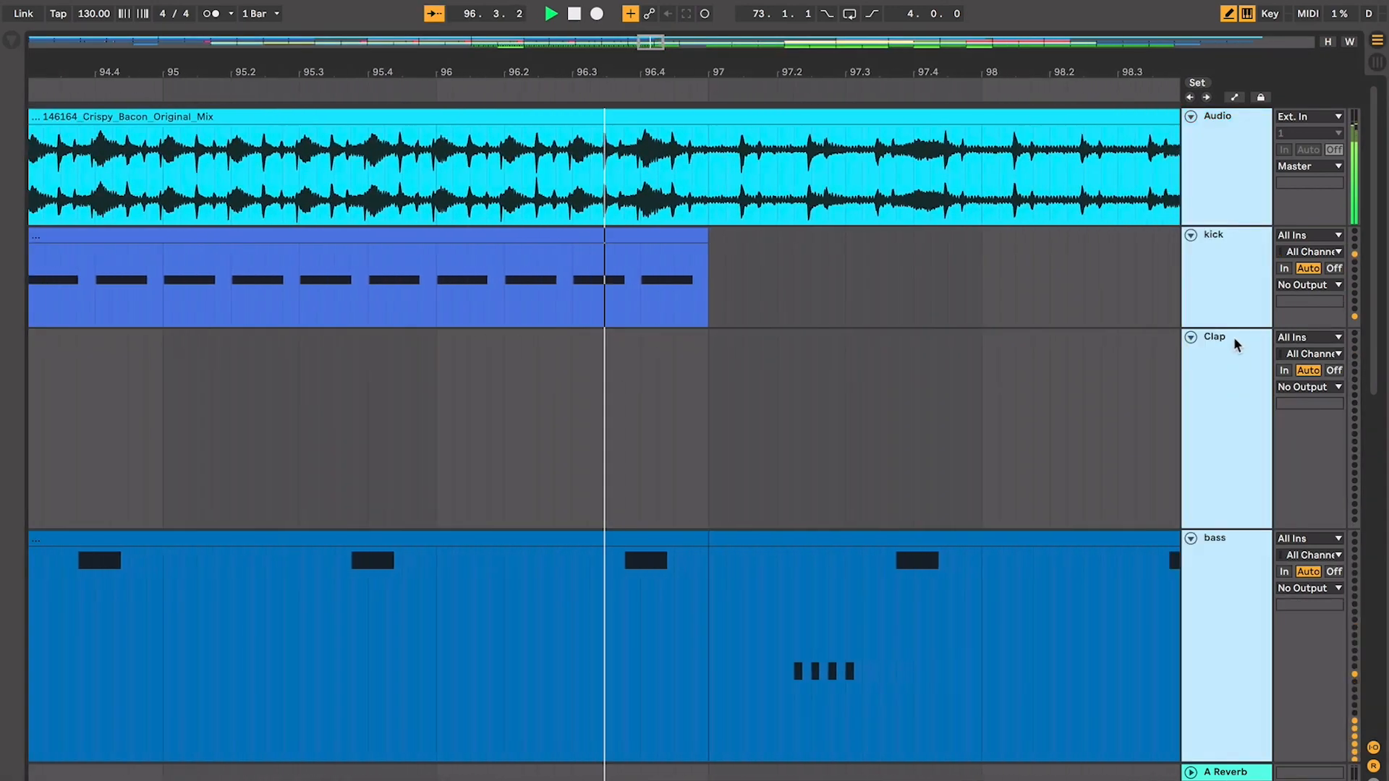
drag(1234, 328, 1217, 223)
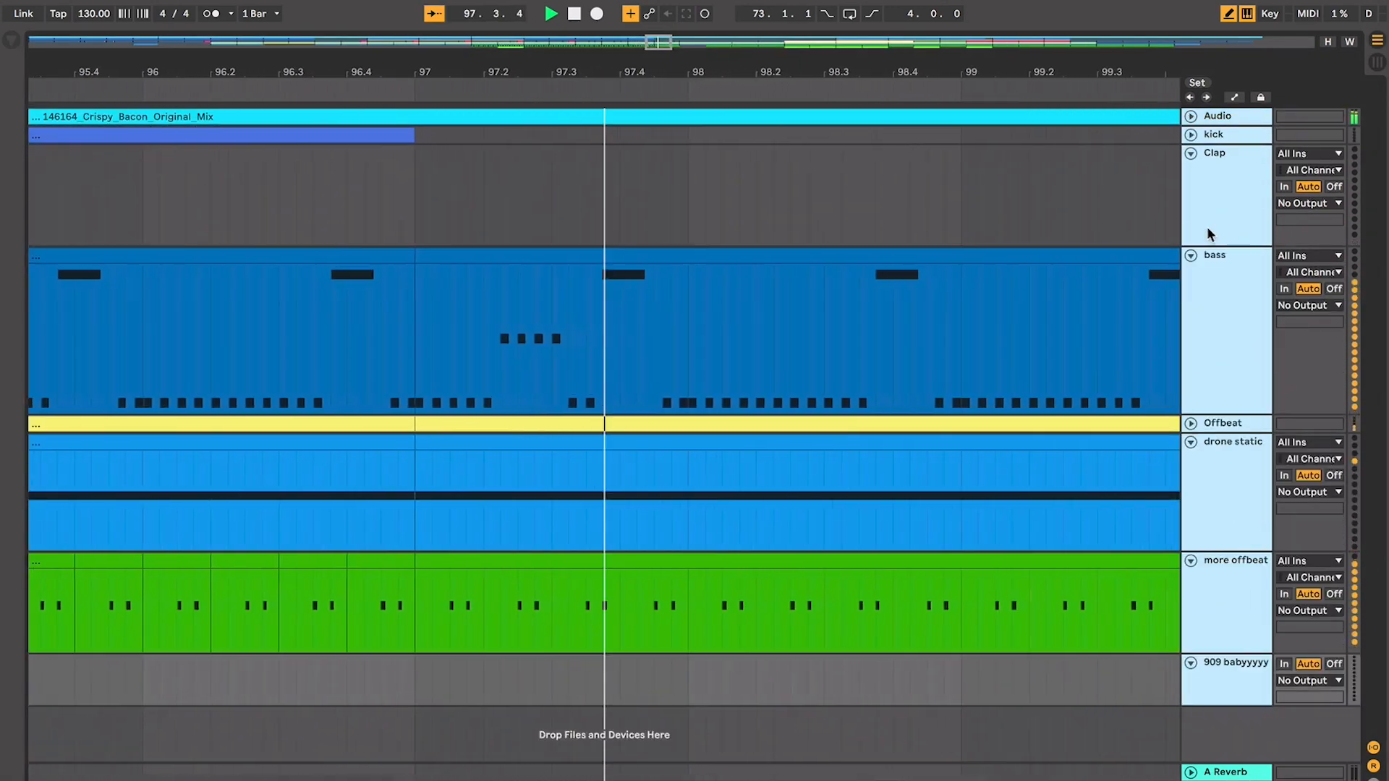
click(1149, 382)
click(1190, 423)
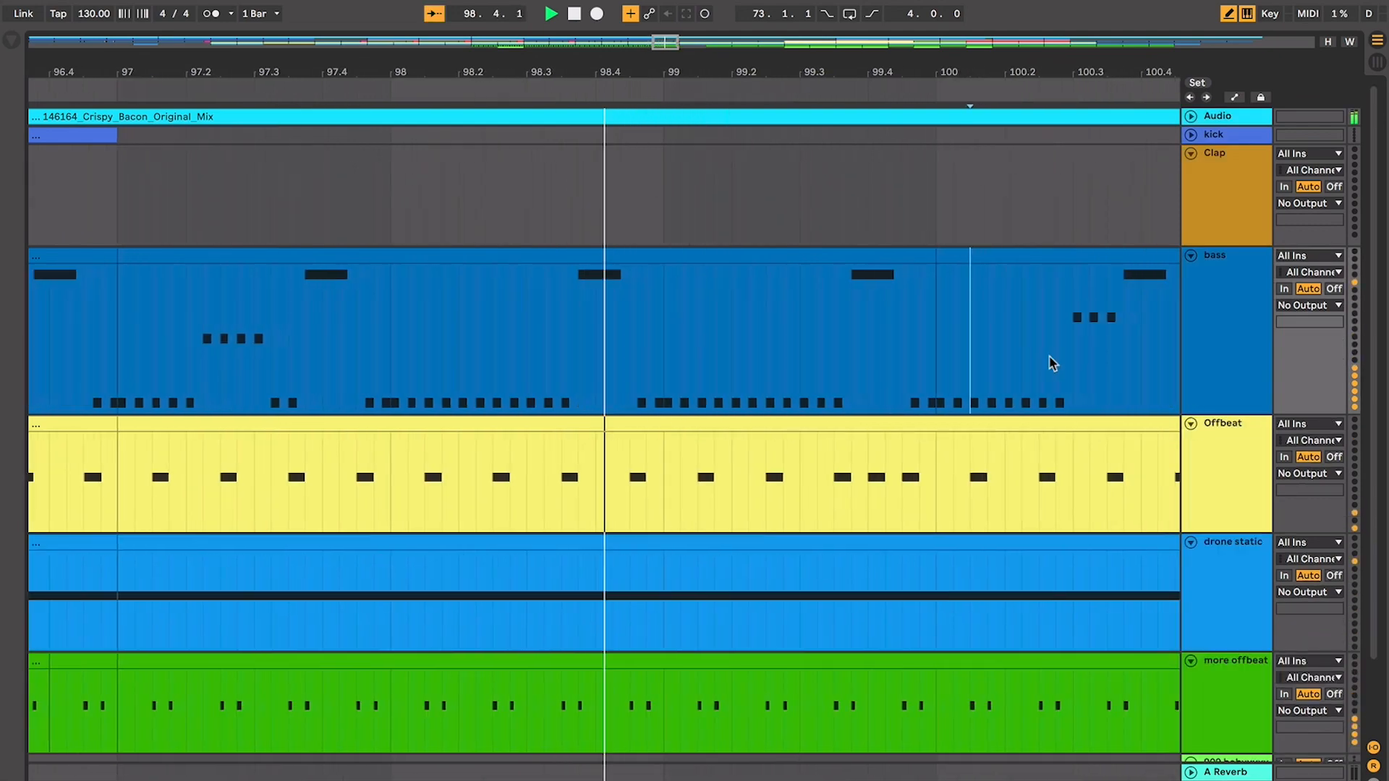
Unfold the kick track and reduce the height of the bass track
click(1190, 135)
scroll(999, 310, down, 2)
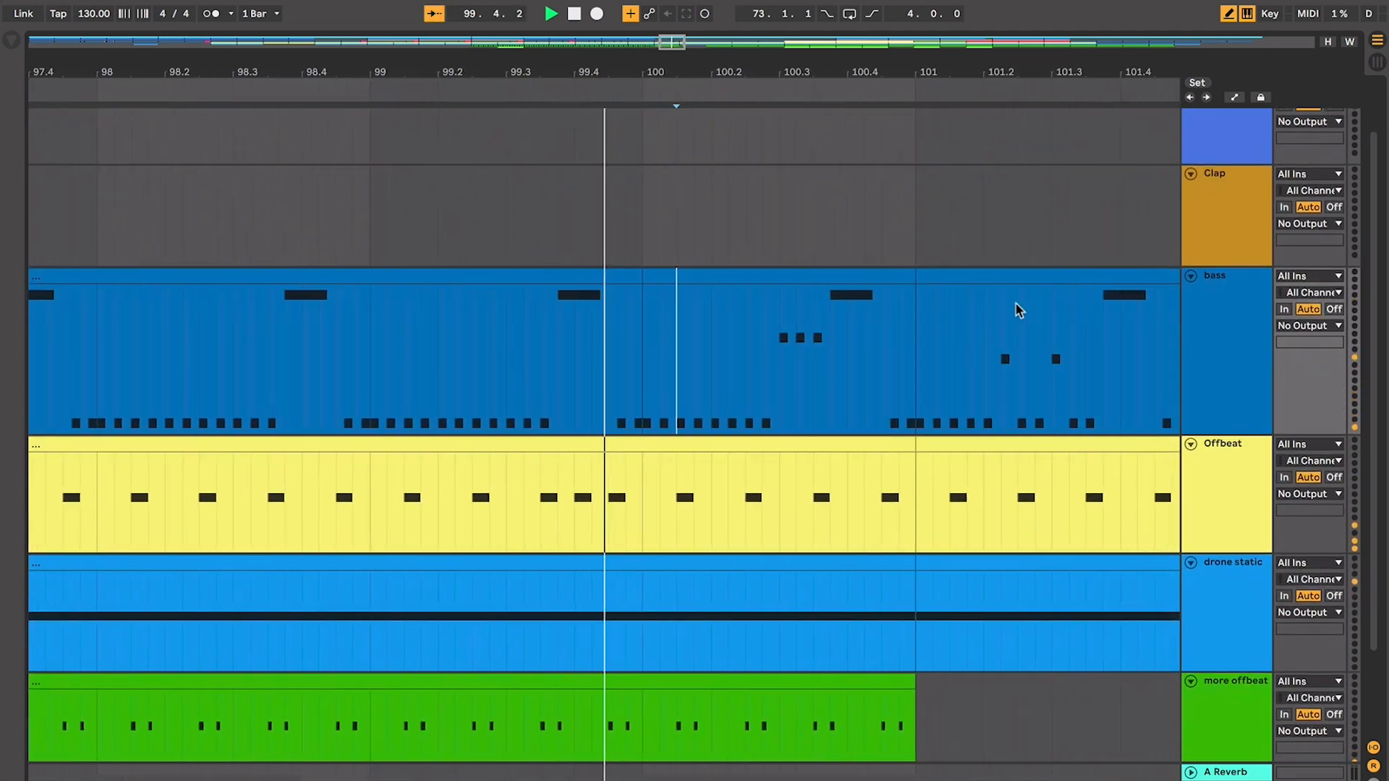
click(1216, 443)
drag(1214, 437, 1213, 382)
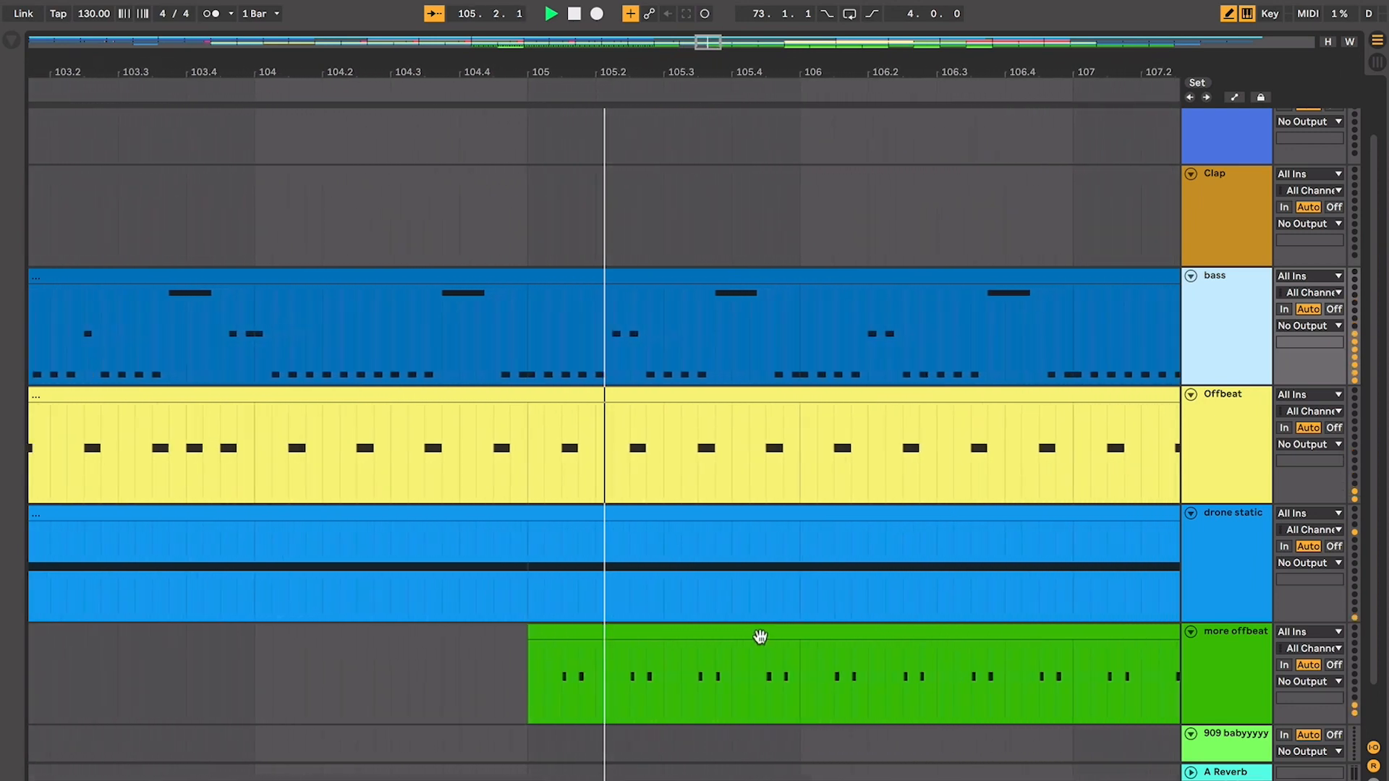
Select the more offbeat clip at bar 105 to examine its re-entry, and stop playback with the start set at 105.1.1
click(760, 634)
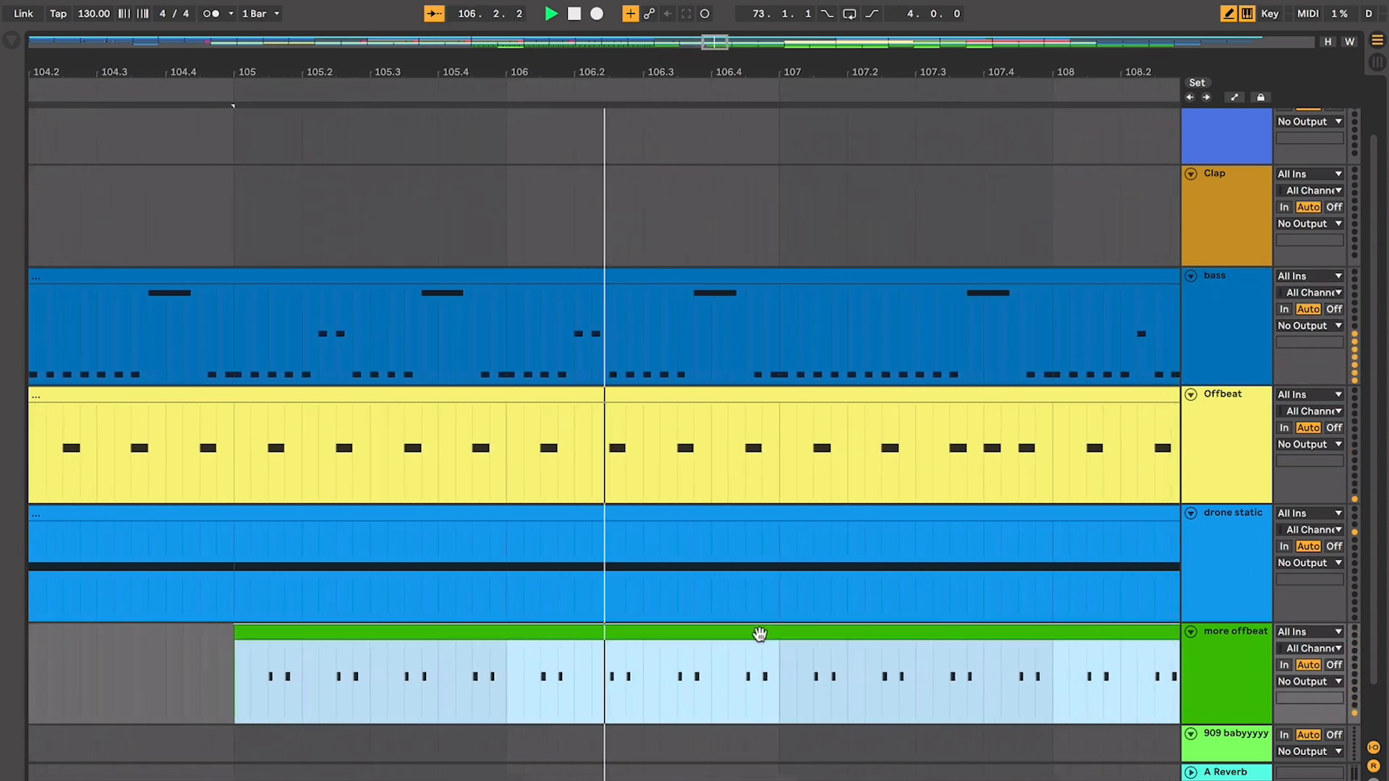
scroll(759, 634, down, 10)
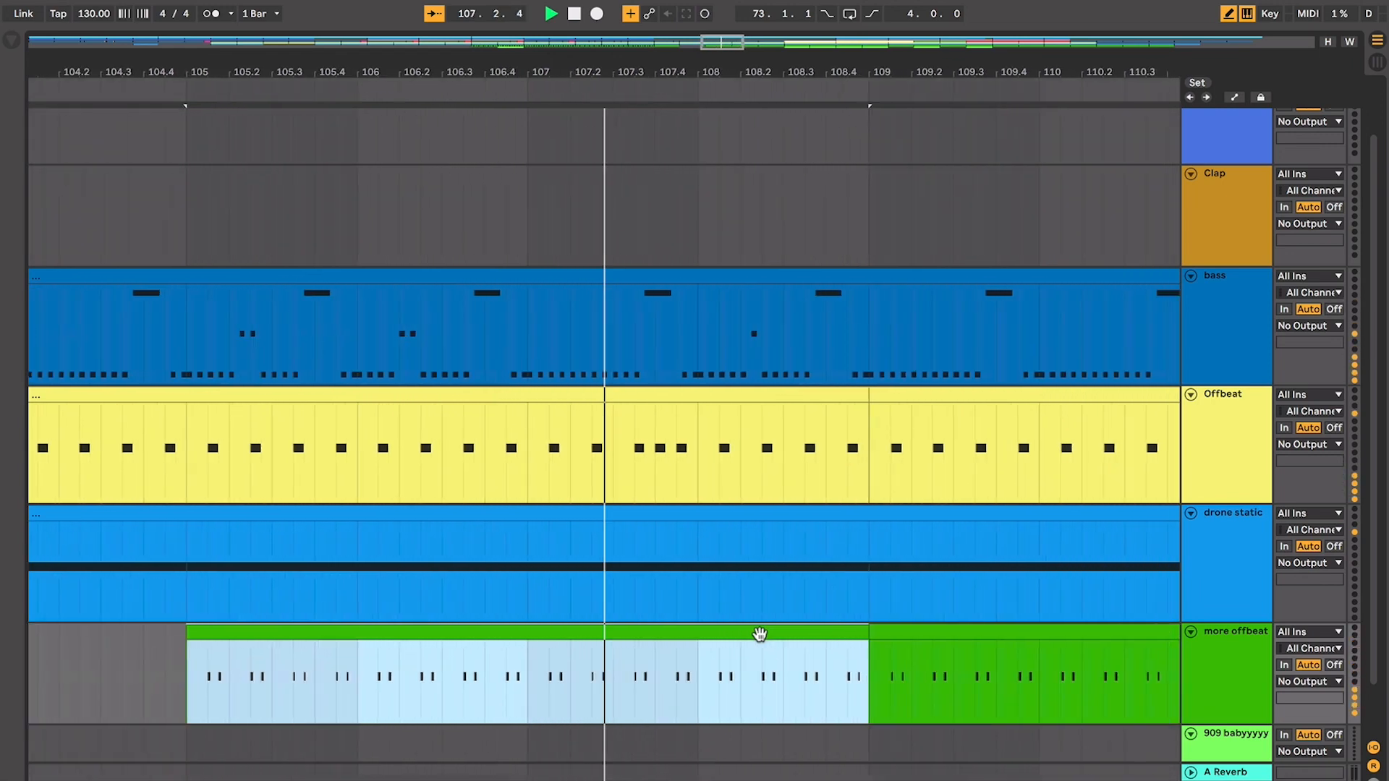
click(672, 563)
shift+click(409, 585)
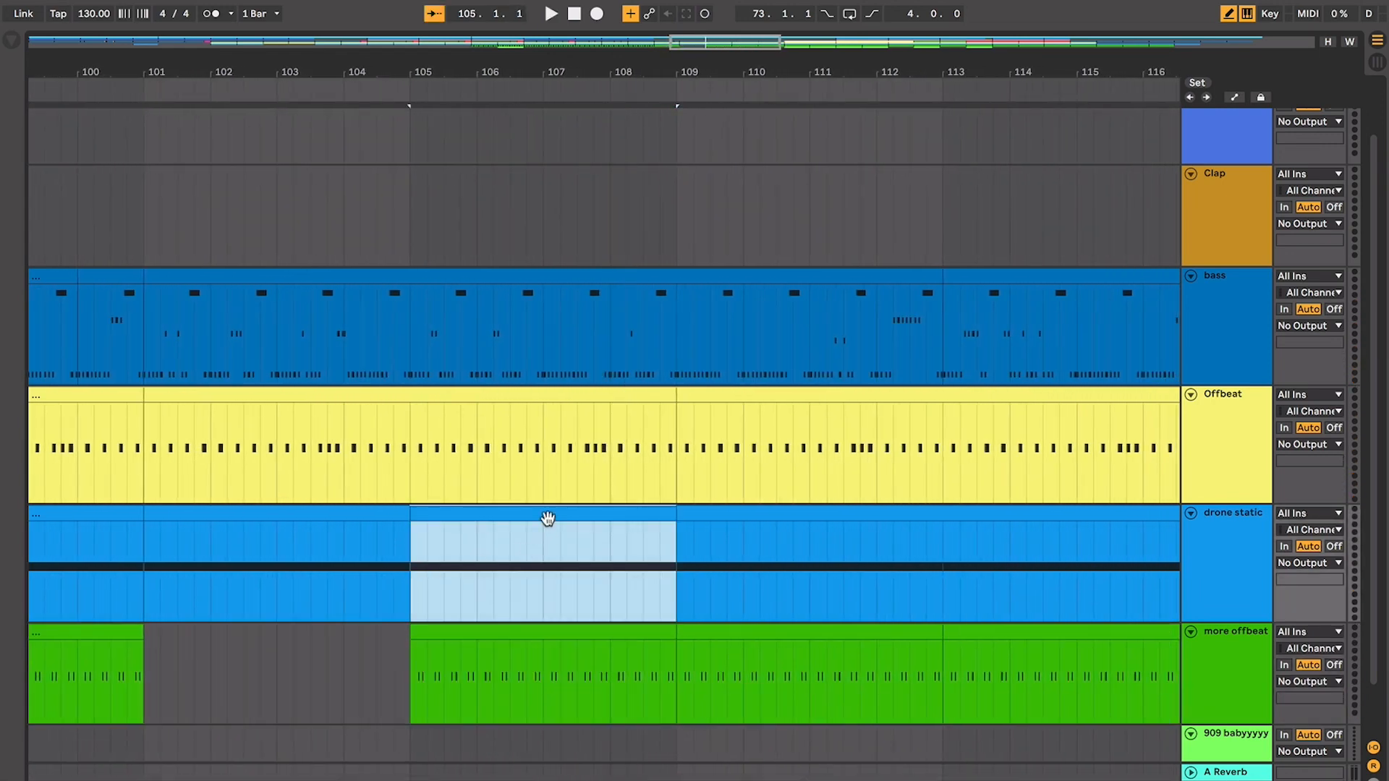
click(415, 306)
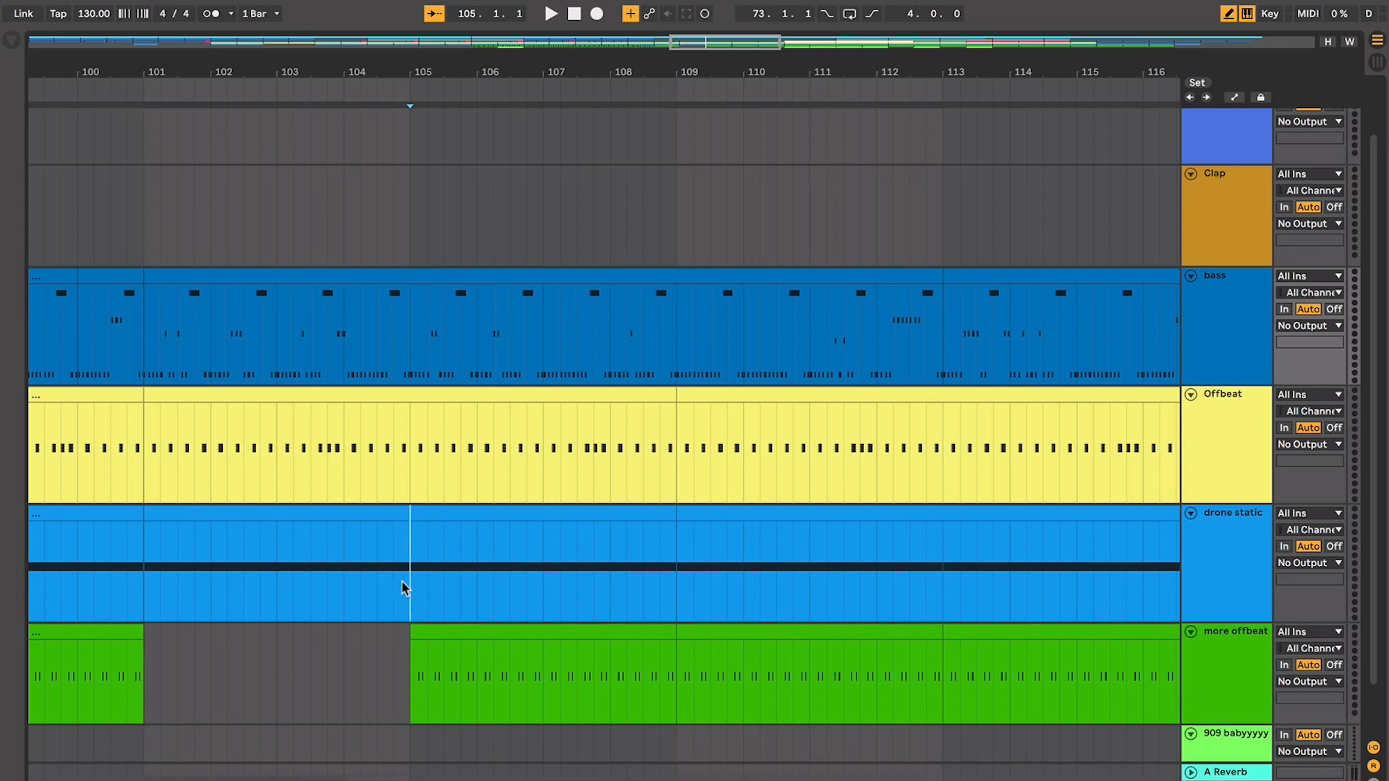
Play the section from bar 105 in short passages, examining the re-entering more offbeat notes in close view against the bass and drone
key(space)
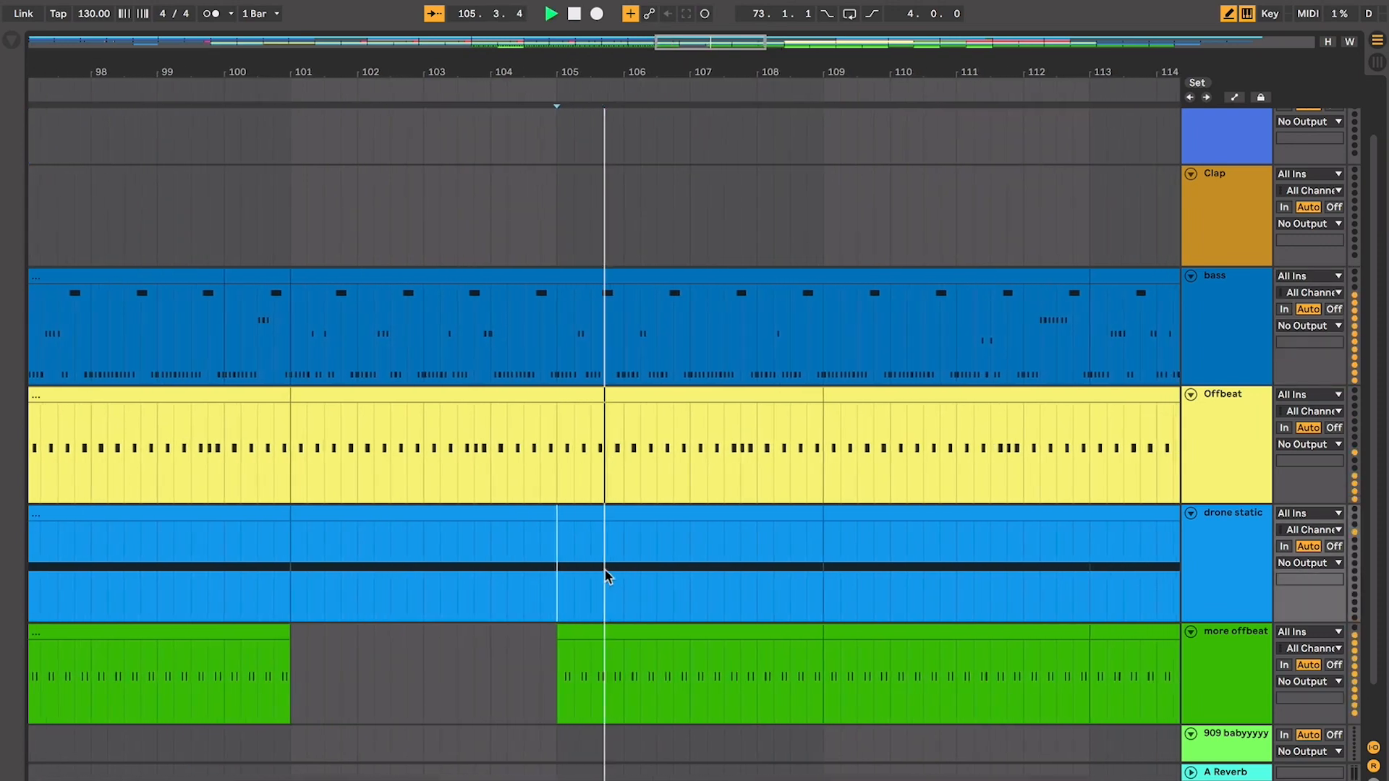
click(579, 554)
key(space)
key(plus)
key(plus)
key(plus)
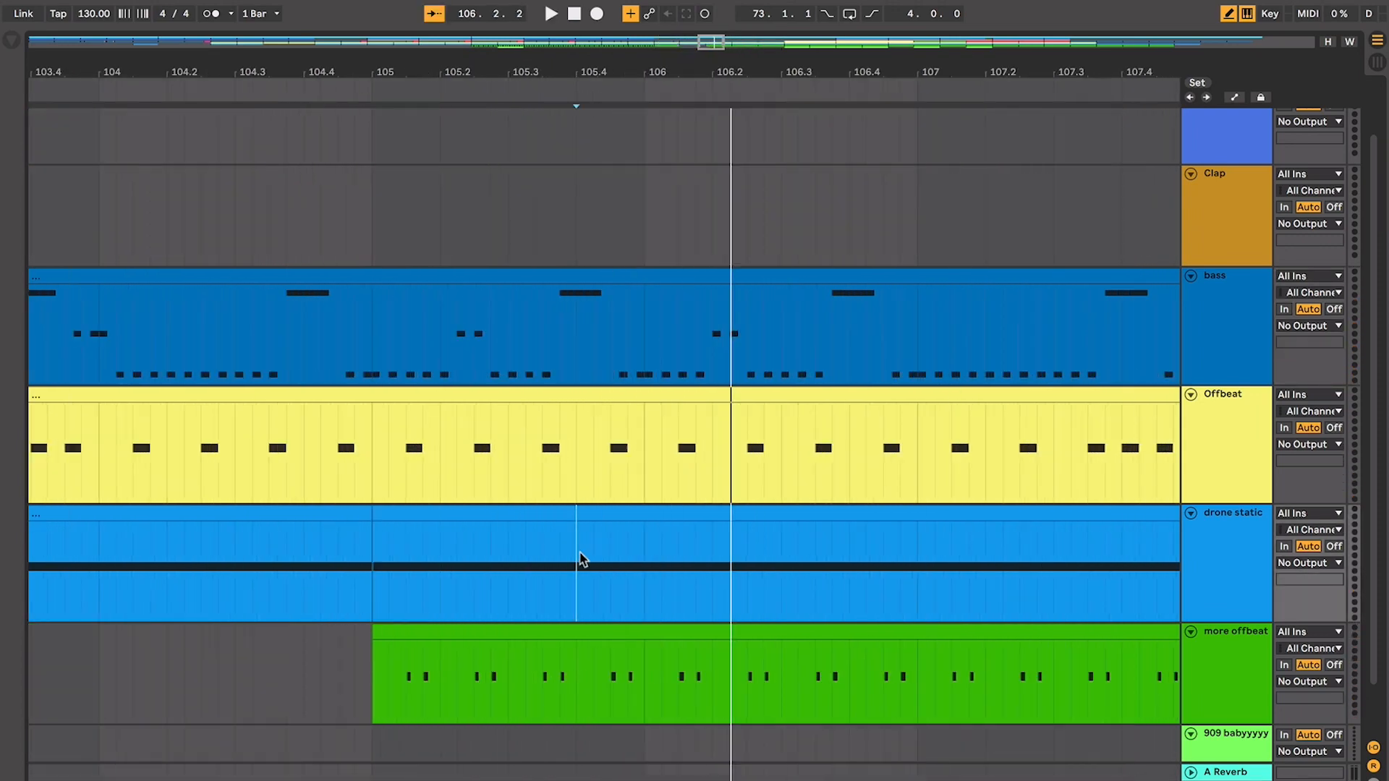
key(space)
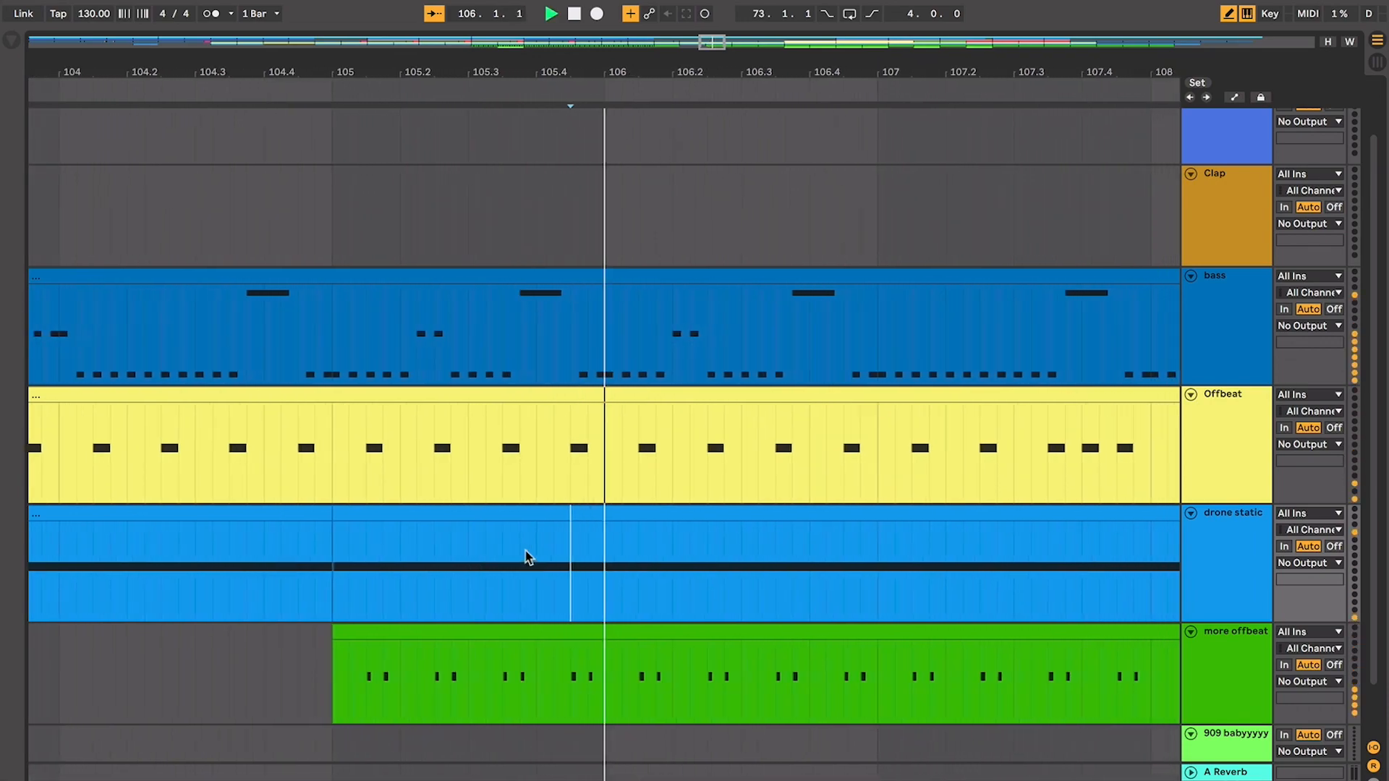
key(space)
key(minus)
key(minus)
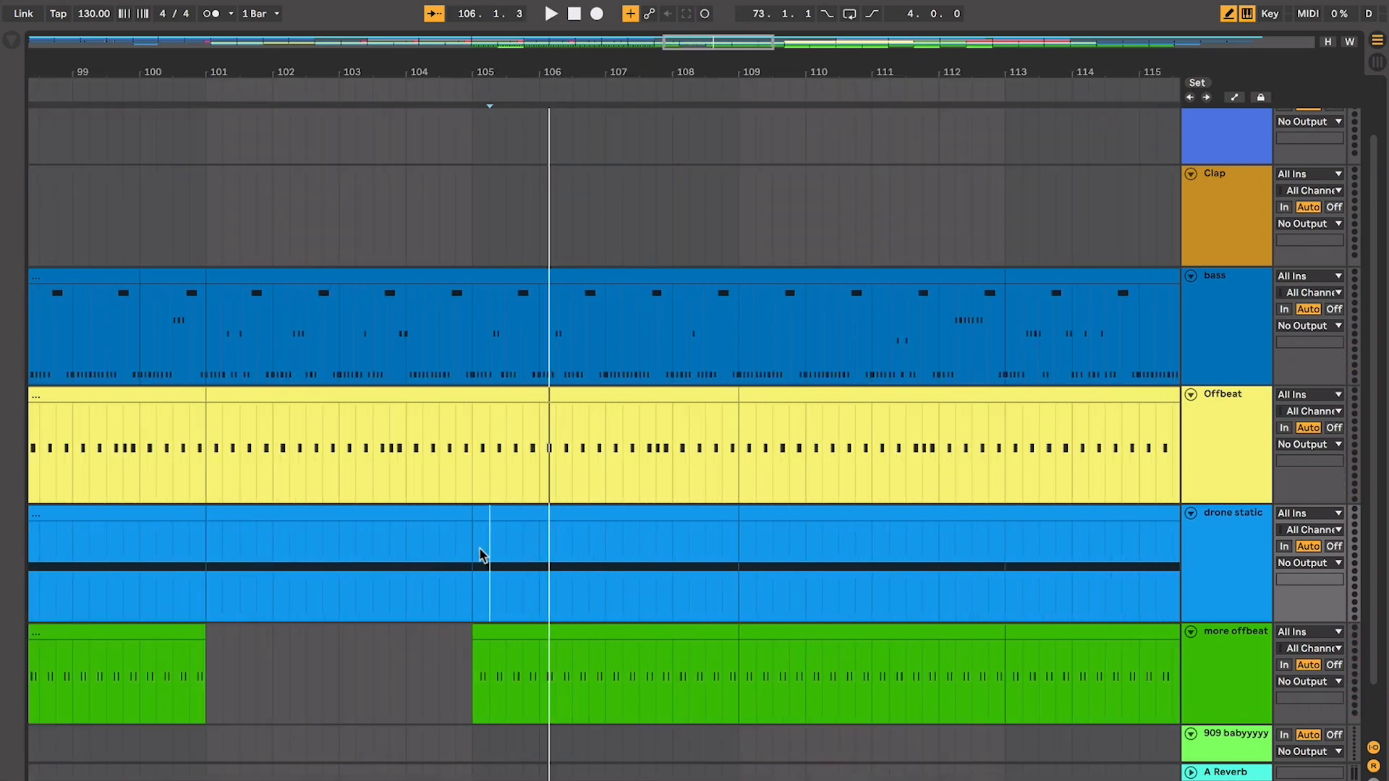
Examine the empty stretches of the kick and clap tracks up to bar 125 in a wider view of the arrangement
drag(480, 549, 653, 490)
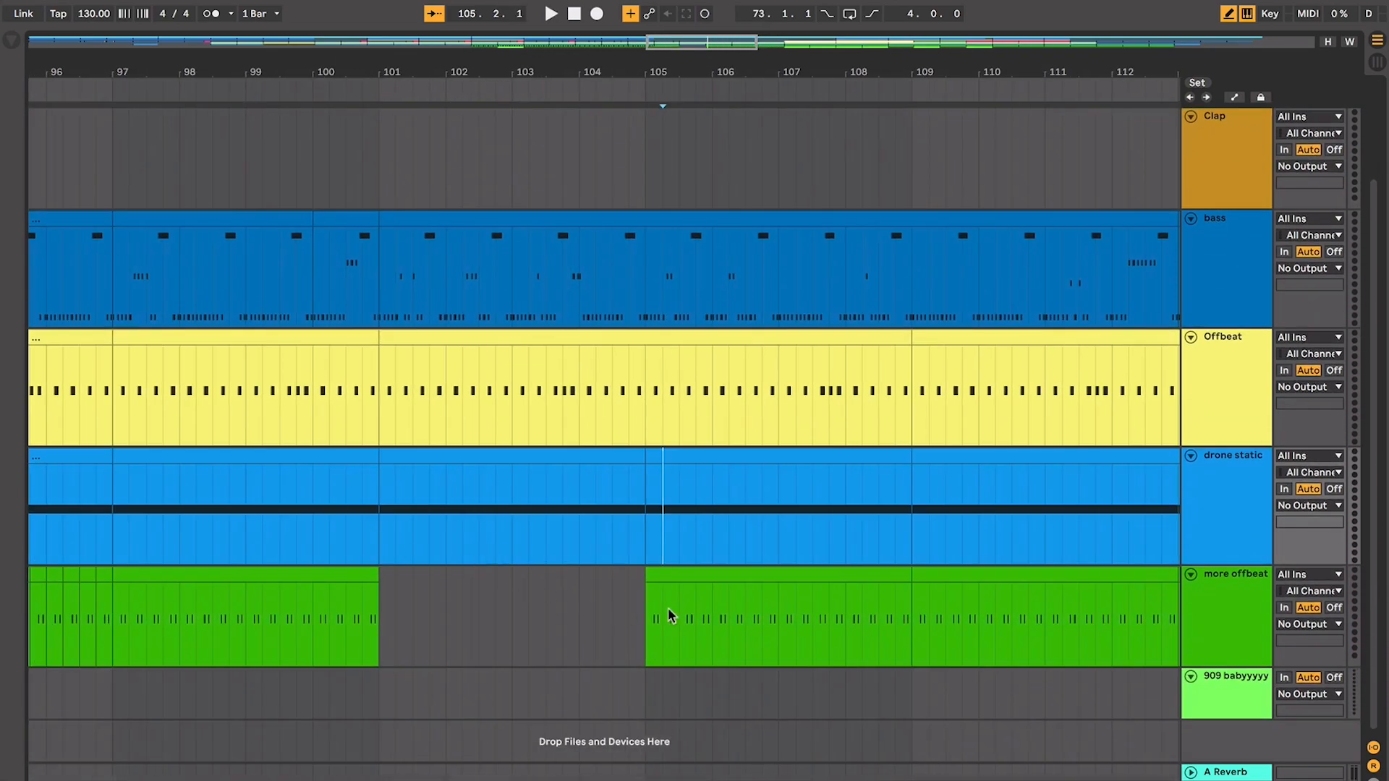
drag(708, 568, 605, 689)
click(544, 302)
key(minus)
key(minus)
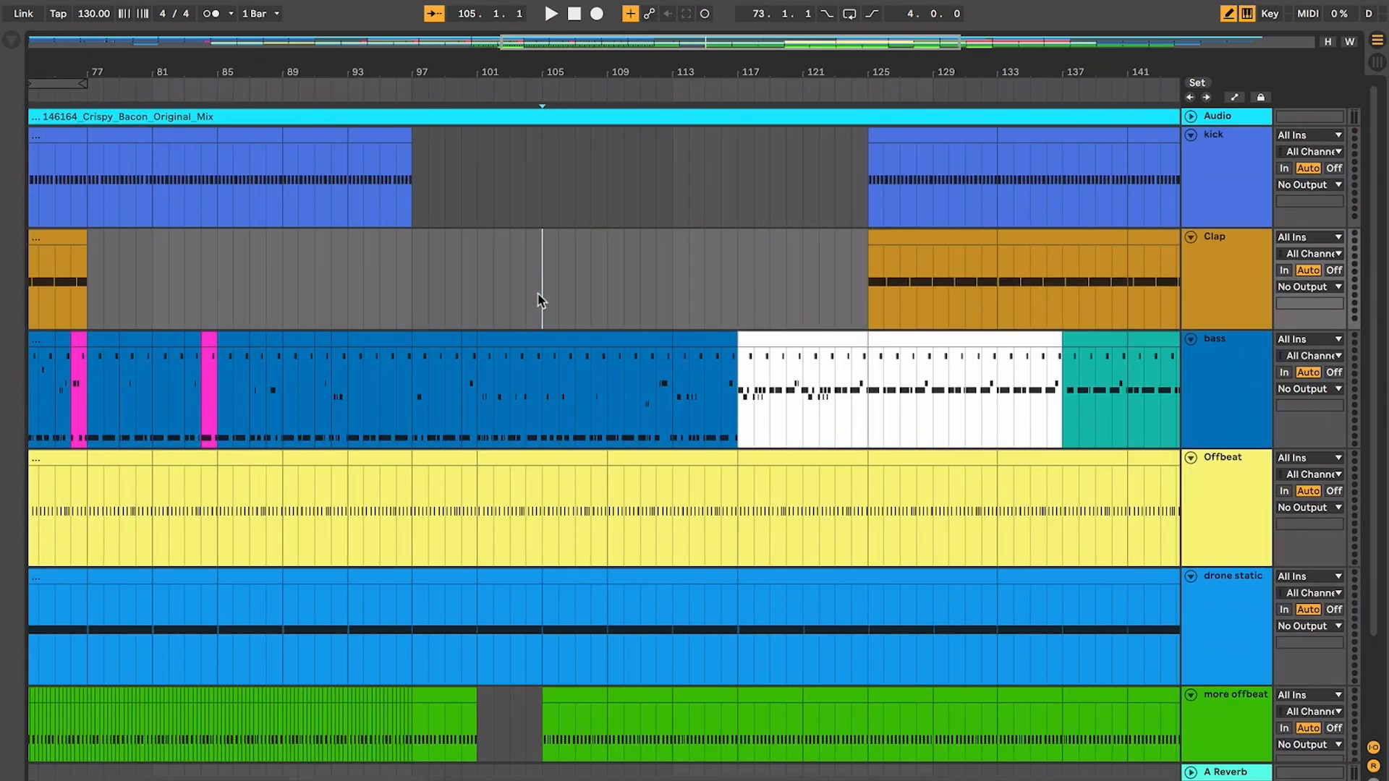
click(793, 335)
click(829, 331)
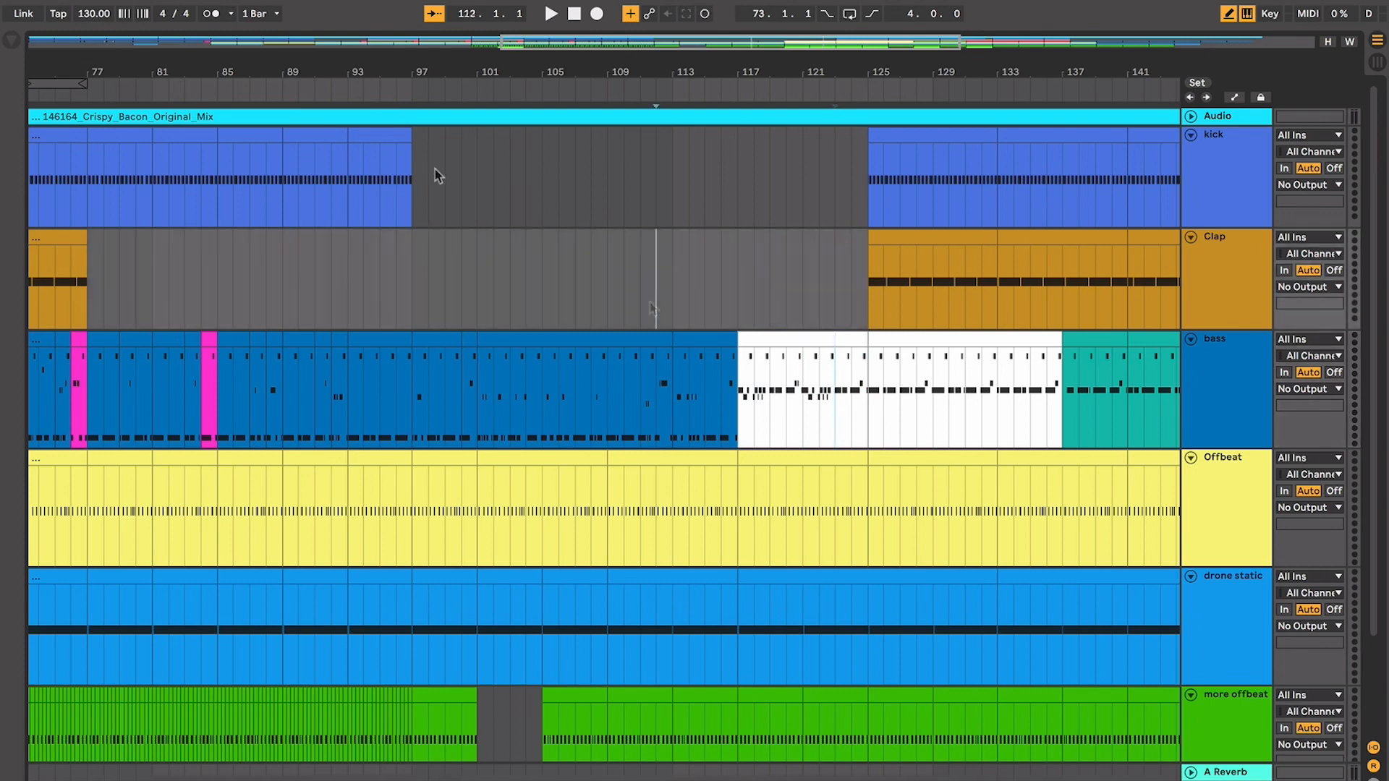
drag(434, 174, 864, 208)
click(820, 208)
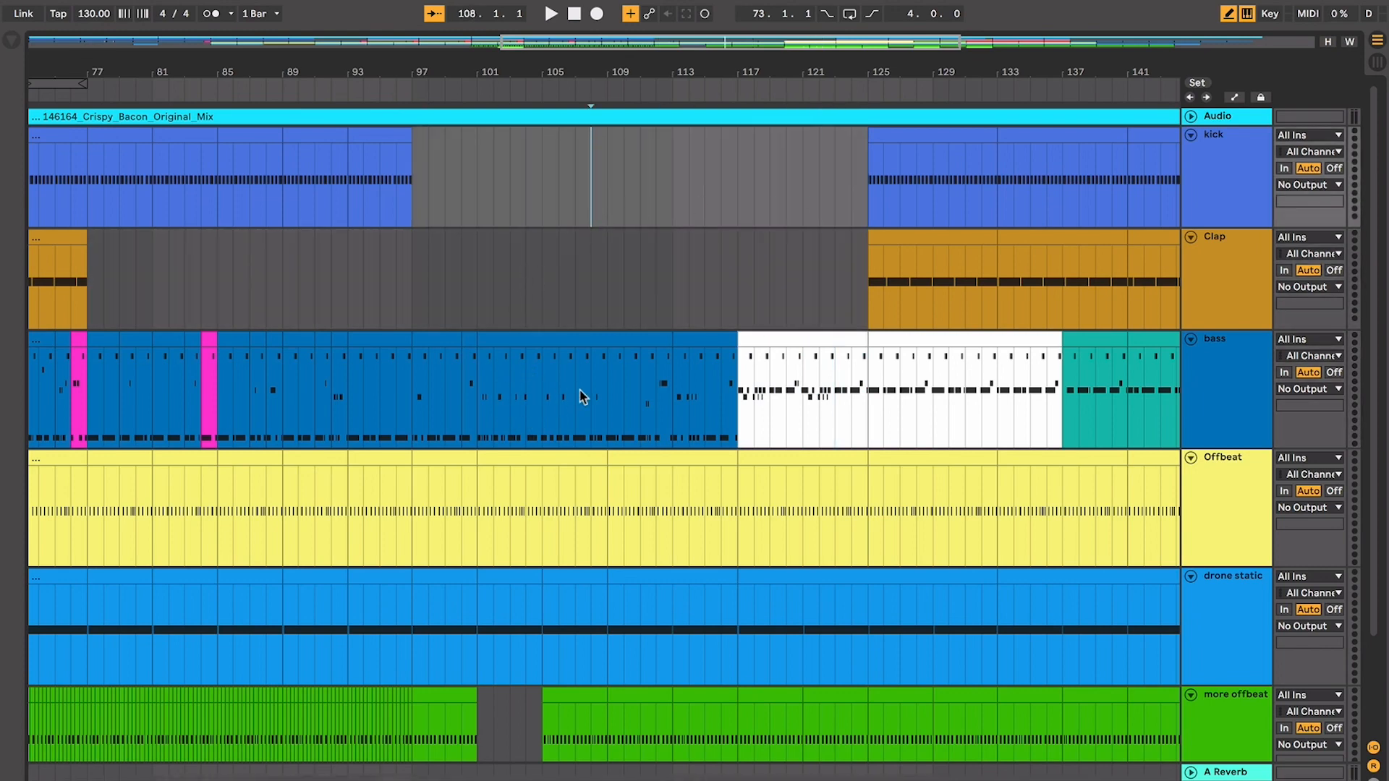
Inspect the approach to the white bass clip at bar 117, and start playback from bar 109
click(603, 379)
scroll(603, 379, down, 3)
scroll(603, 379, up, 5)
scroll(603, 379, up, 2)
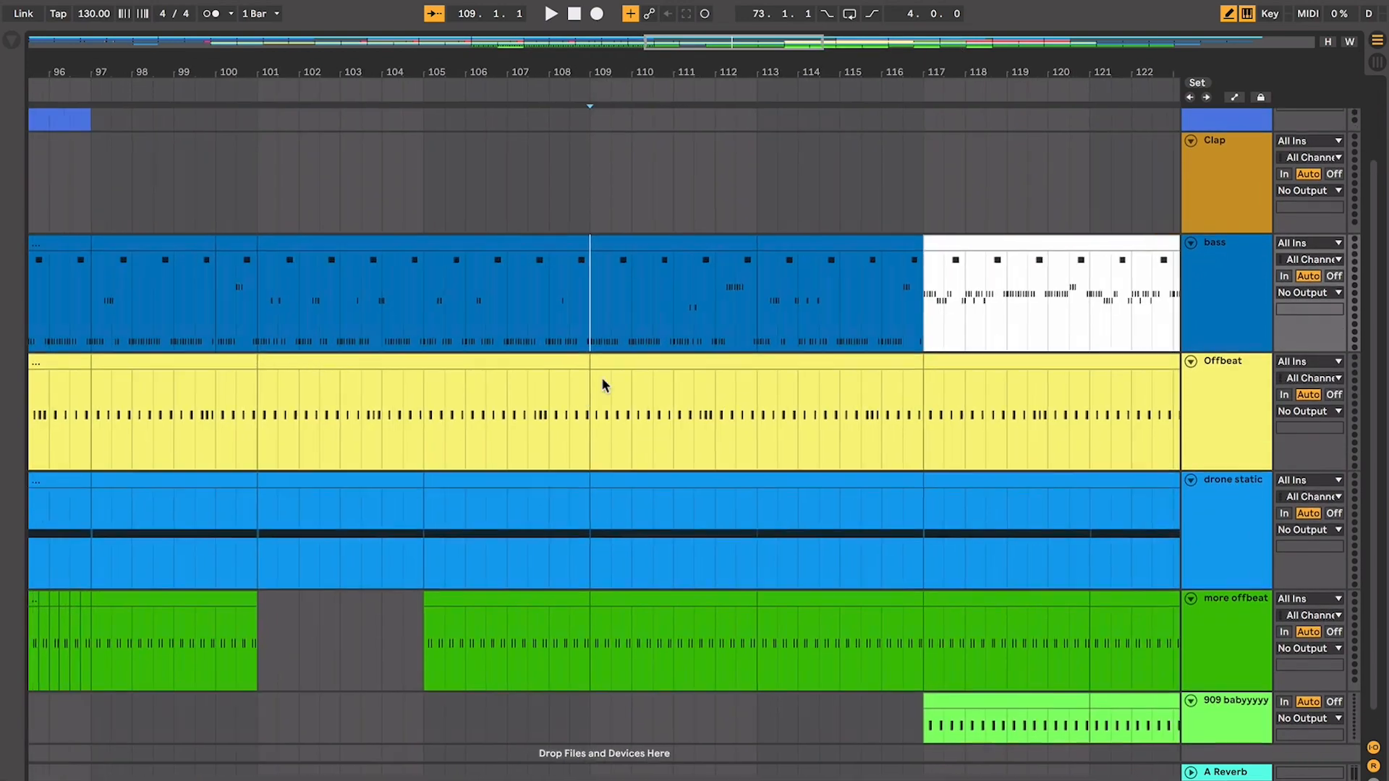
scroll(603, 379, right, 2)
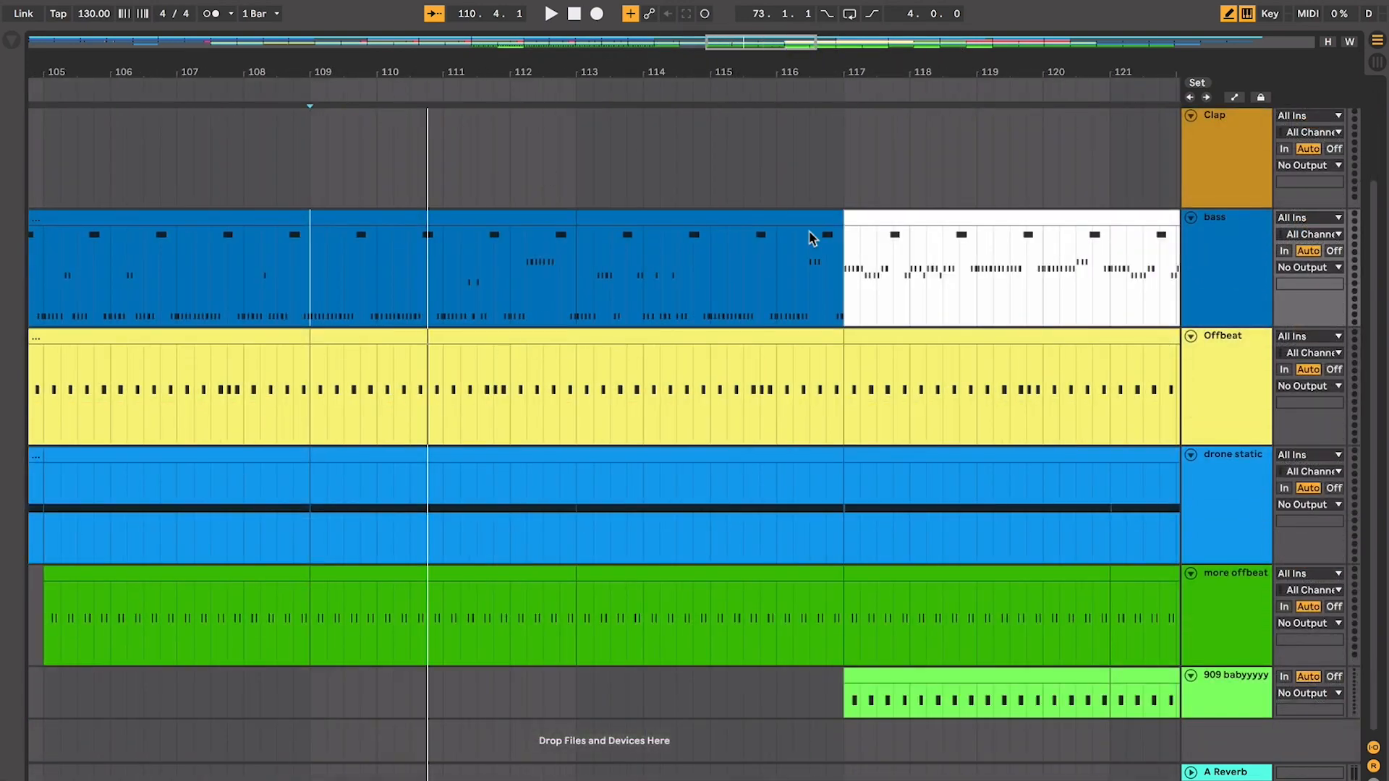
click(925, 213)
click(302, 176)
key(space)
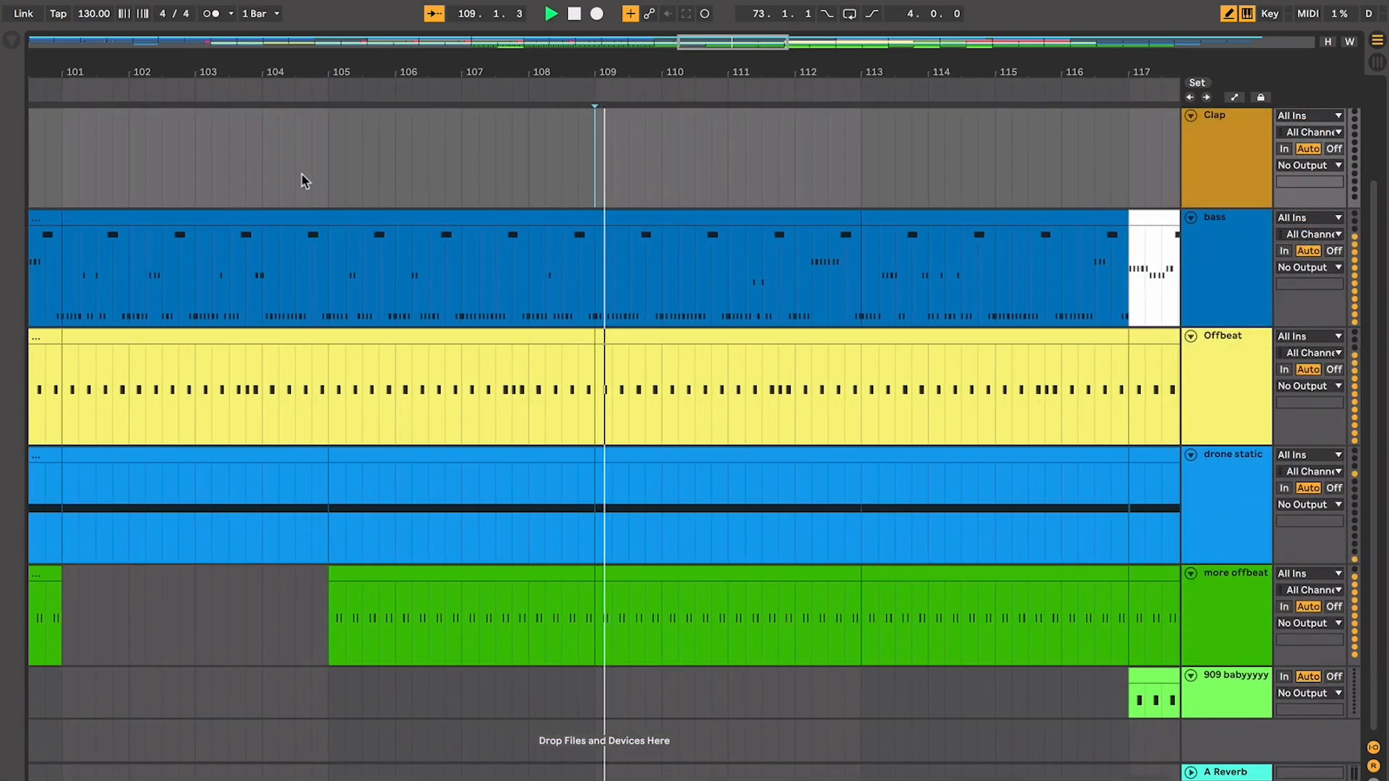
Increase the bass track's height and examine the white clip's notes in close view during playback
key(plus)
key(plus)
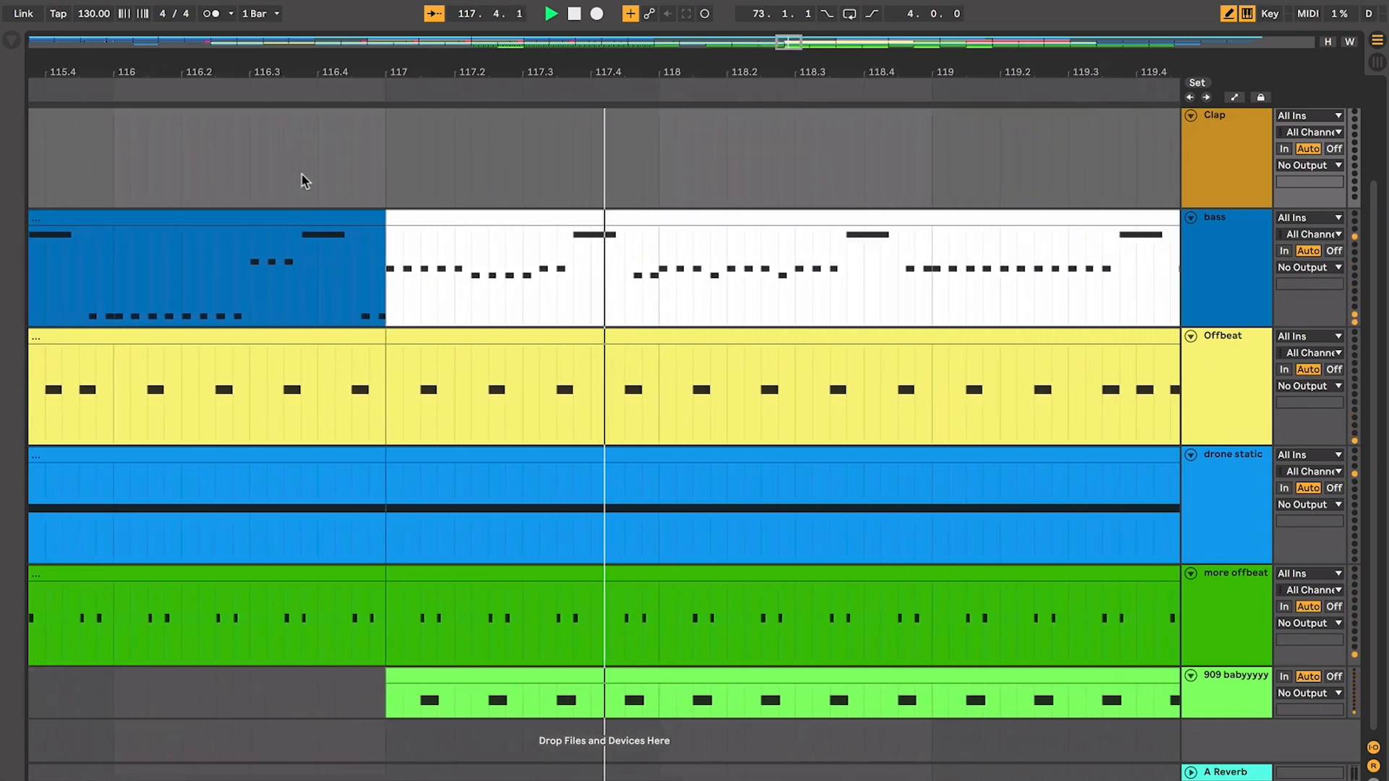
key(plus)
key(plus)
key(plus)
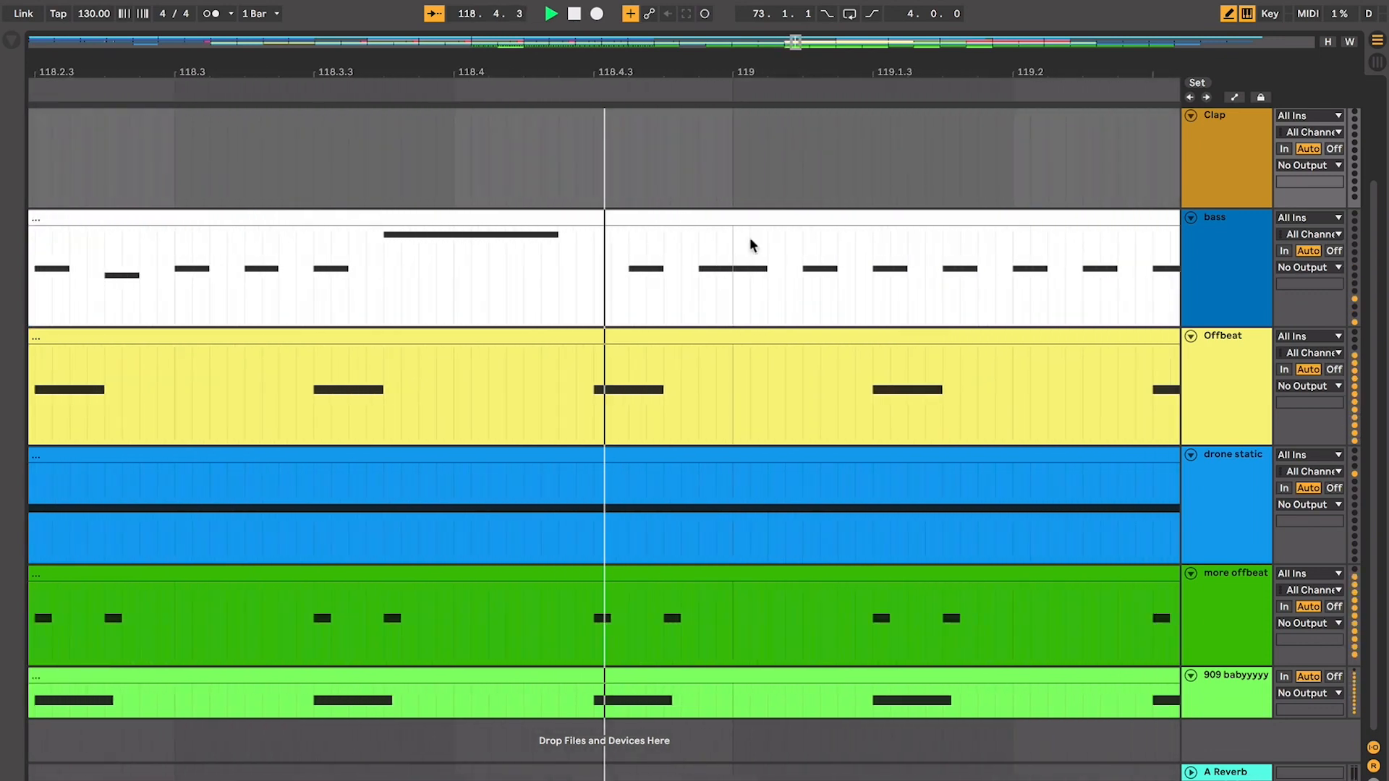
drag(1223, 325, 1225, 478)
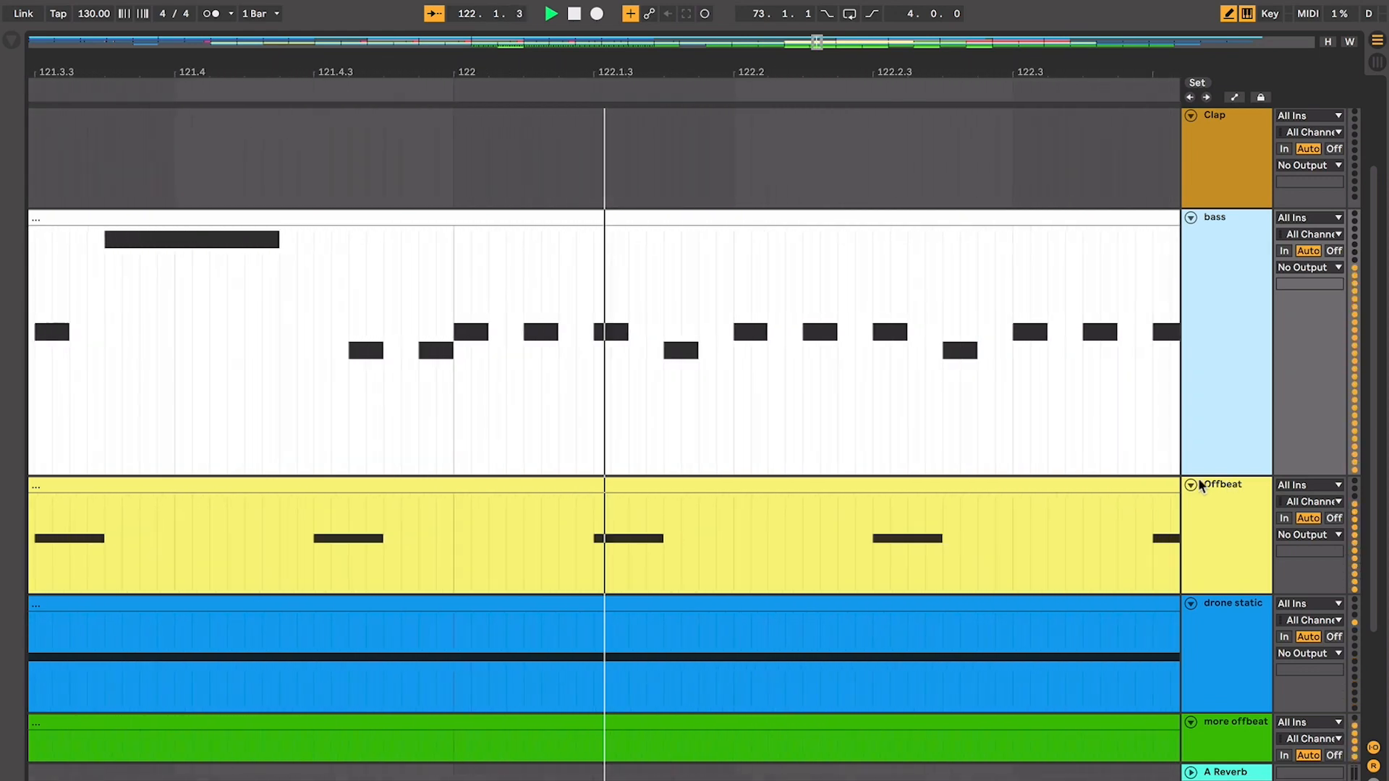
scroll(998, 357, down, 1)
click(999, 357)
scroll(998, 357, down, 1)
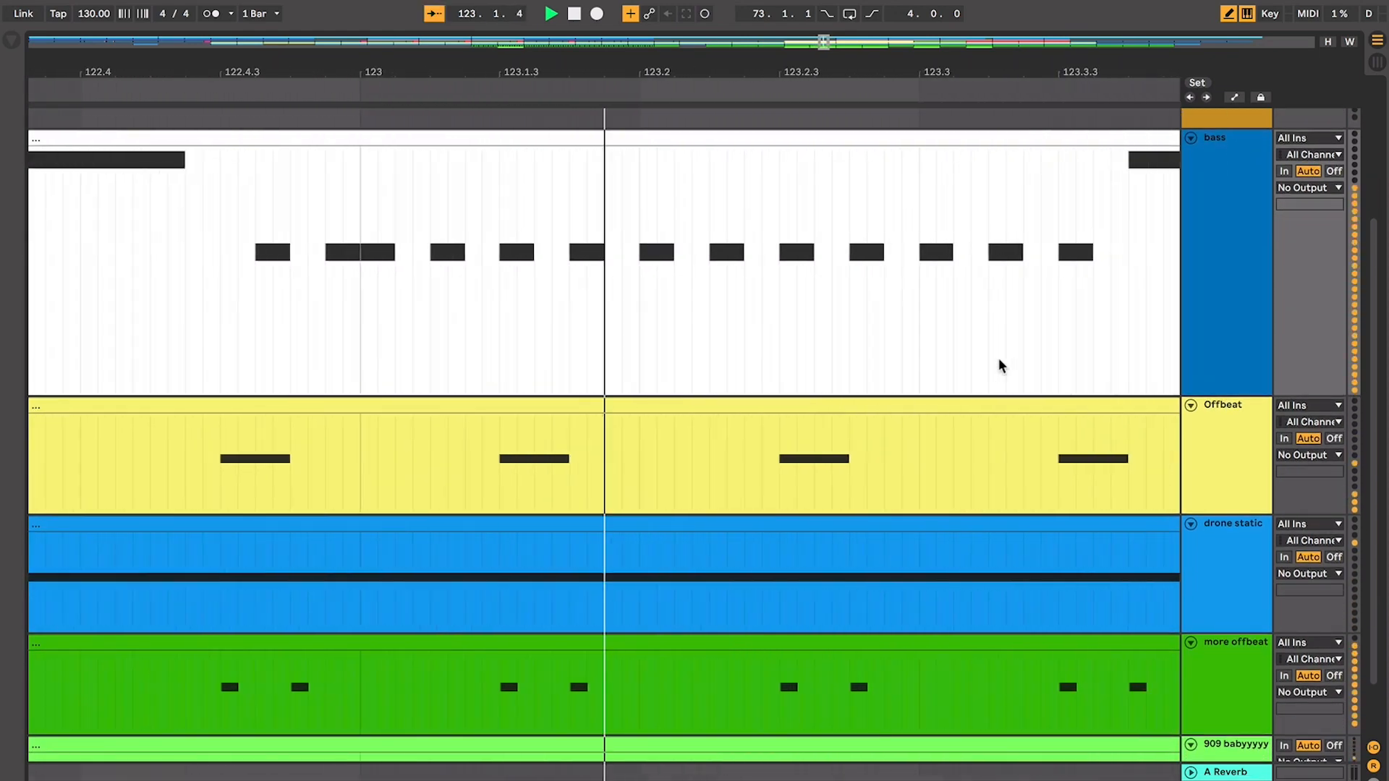
Follow playback from bar 123 into the teal bass clip, comparing the kick, clap, bass and 909 parts
key(minus)
key(minus)
key(minus)
scroll(998, 365, up, 5)
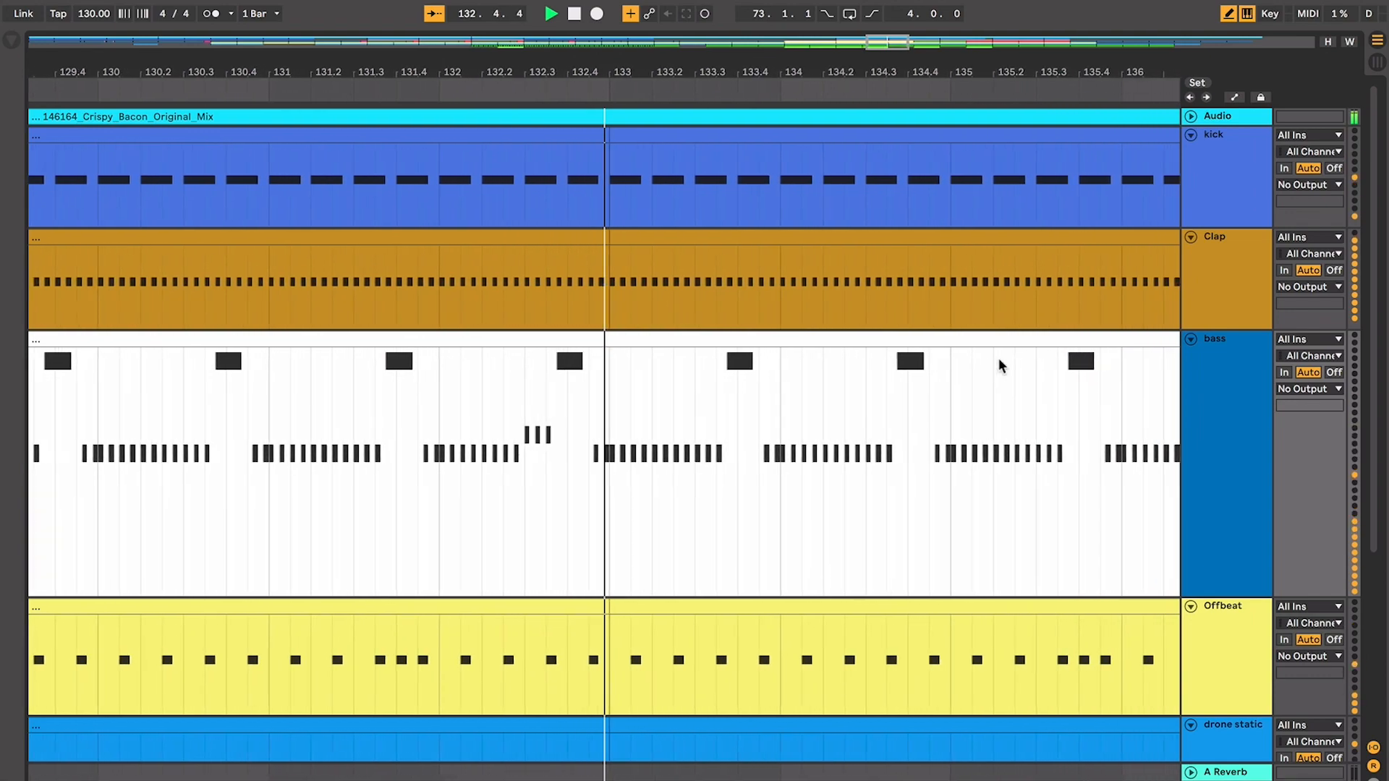
scroll(999, 361, down, 5)
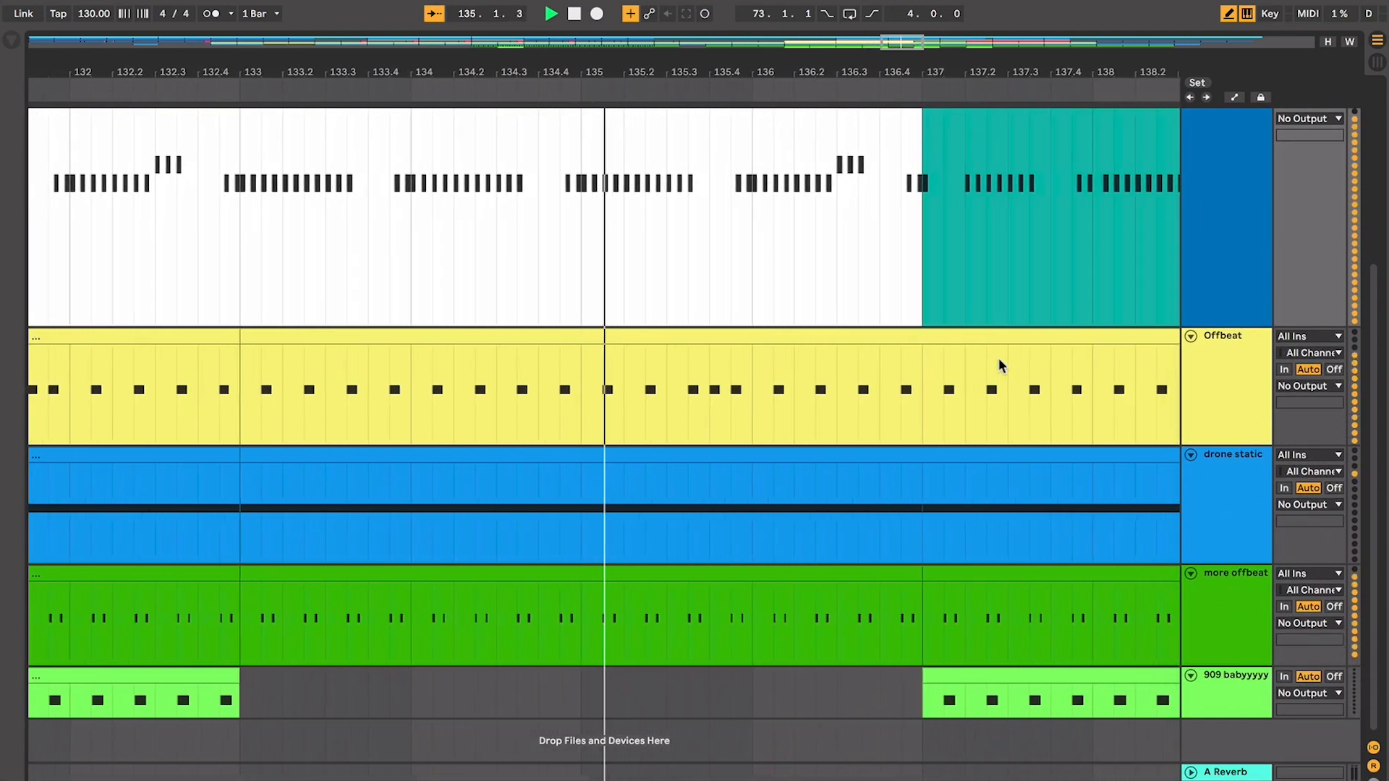
scroll(998, 358, up, 3)
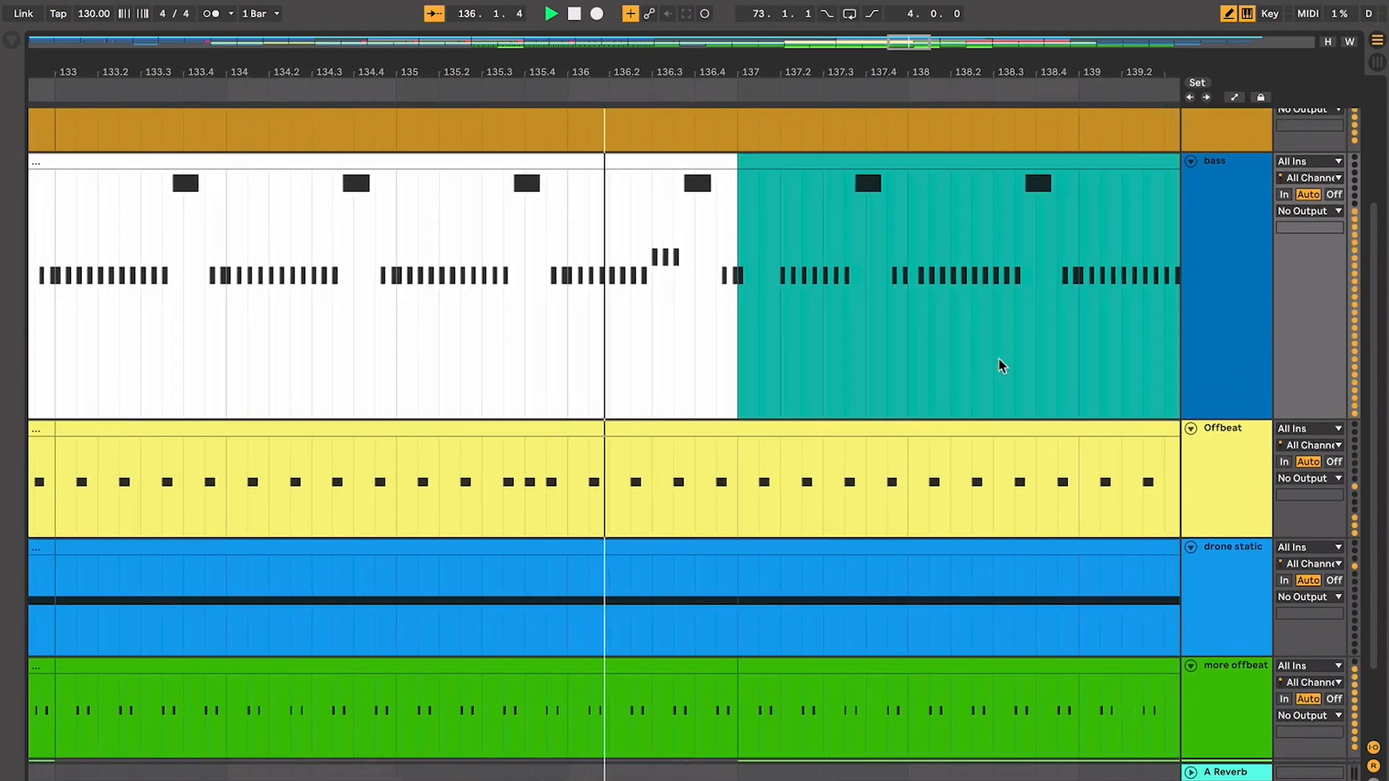
scroll(999, 358, down, 3)
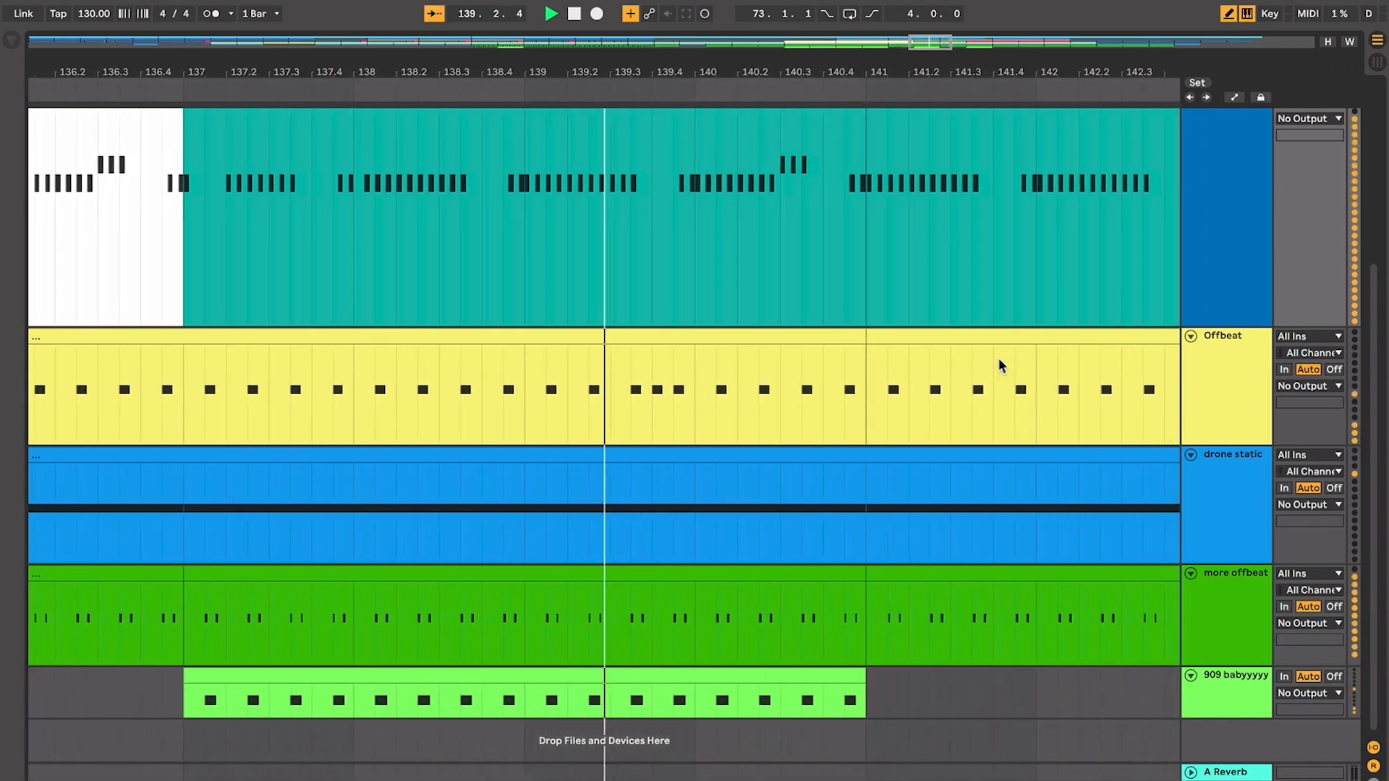
Reduce the height of all tracks together, and unfold the 909 babyyyyy track
click(1221, 408)
key(super+a)
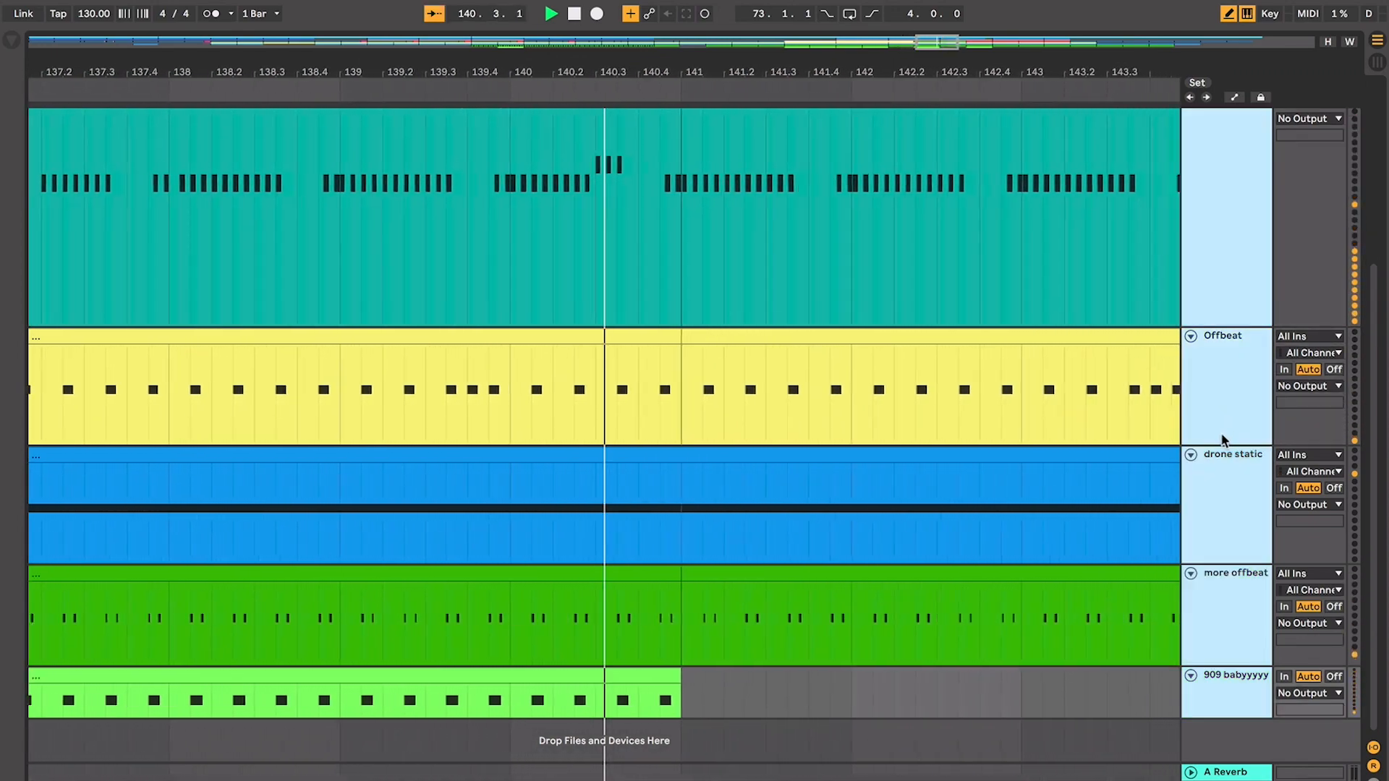
drag(1222, 443, 1219, 377)
click(983, 355)
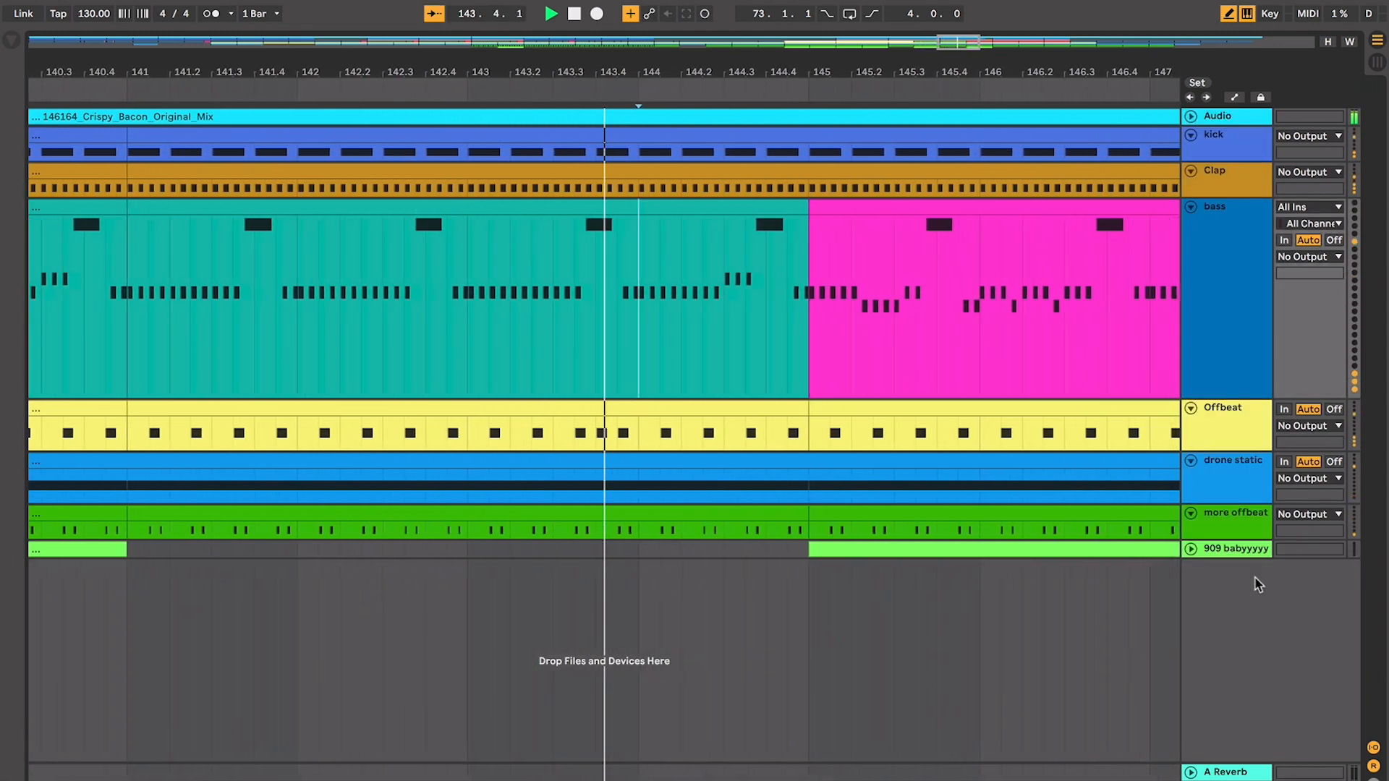
click(1191, 549)
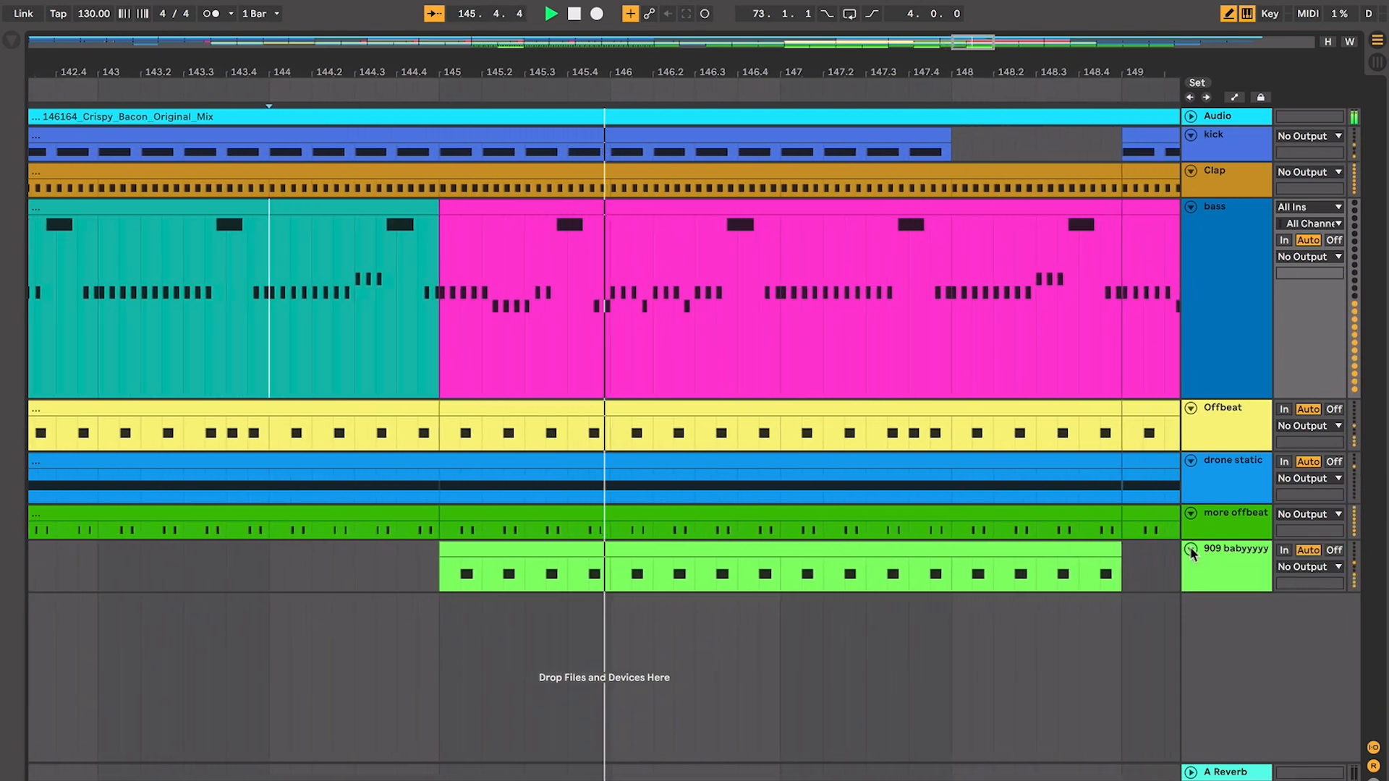
Stop playback and review the coloured bass sections from the pink clip back to bar 117 in a wider view
key(minus)
key(minus)
key(minus)
key(minus)
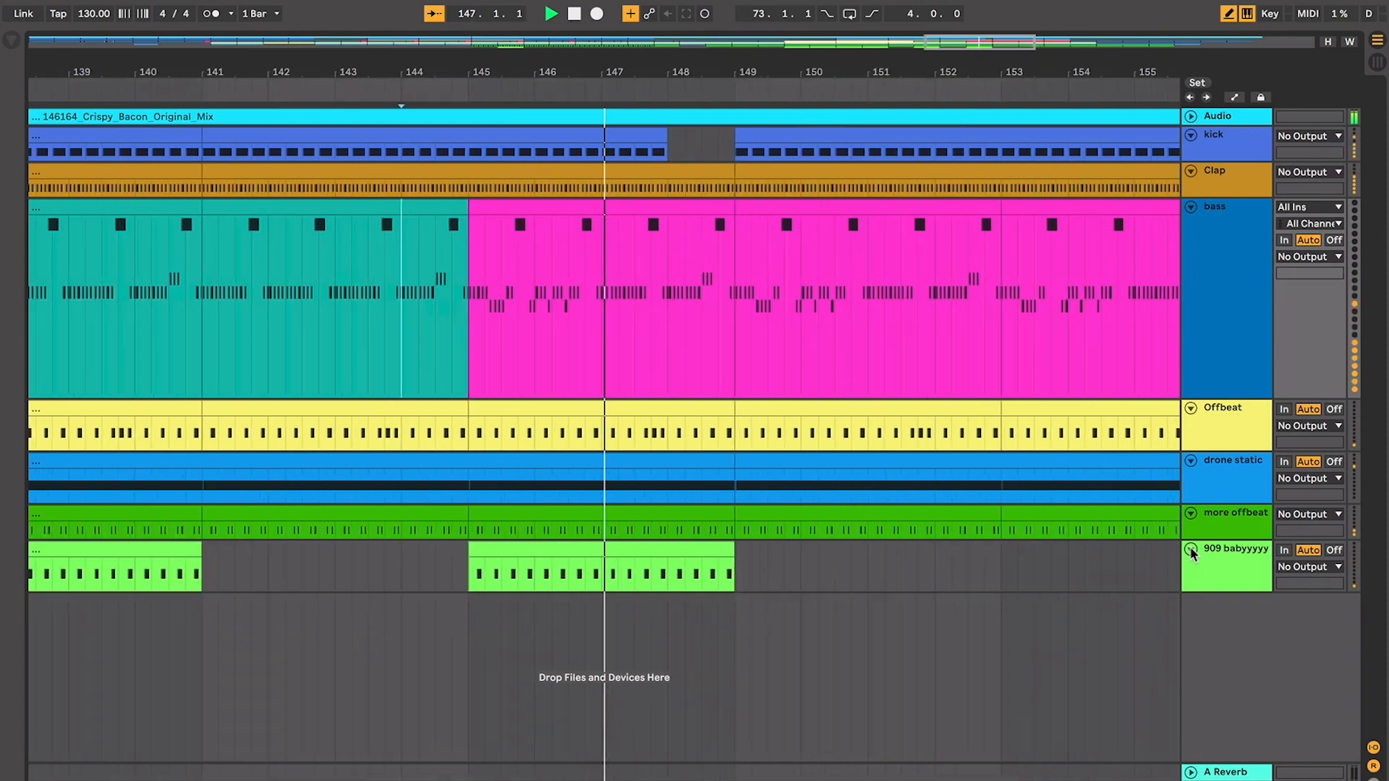
key(space)
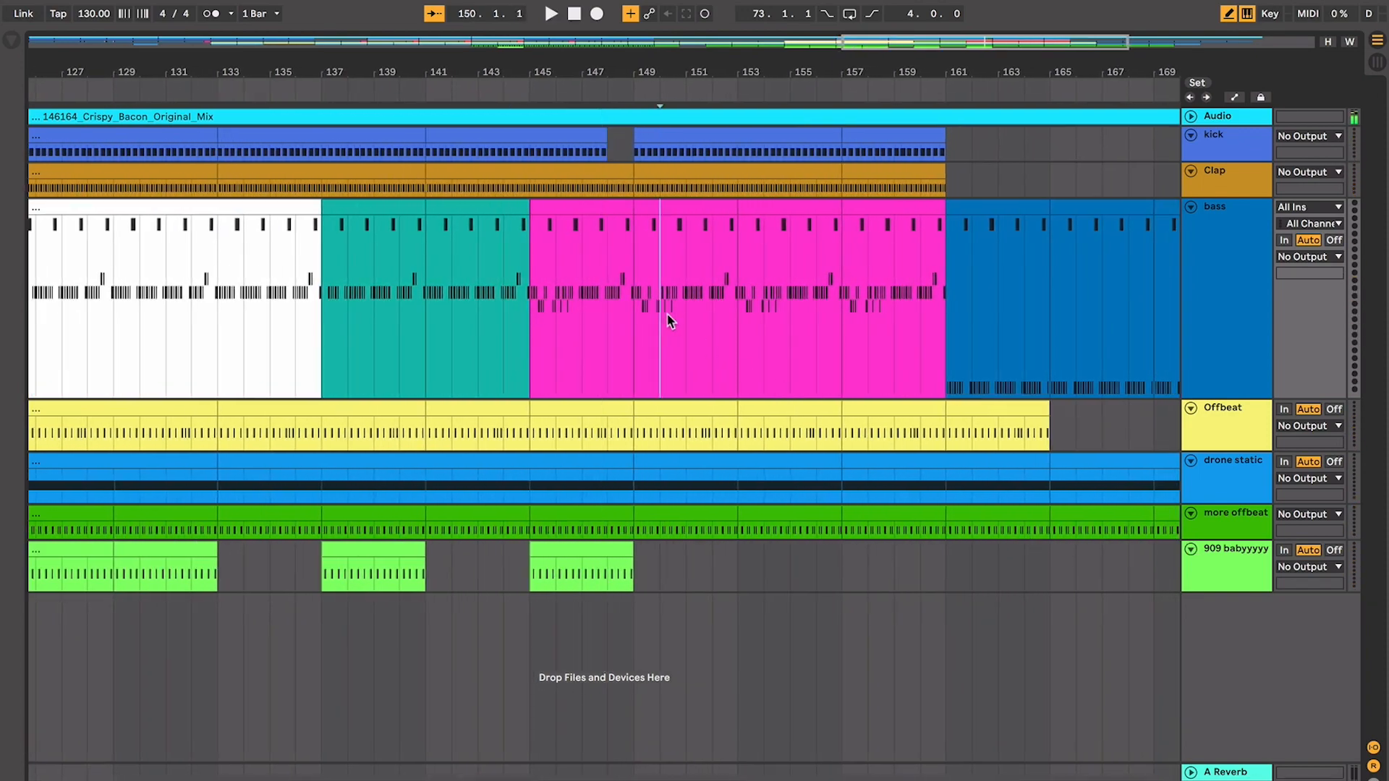
scroll(666, 322, left, 10)
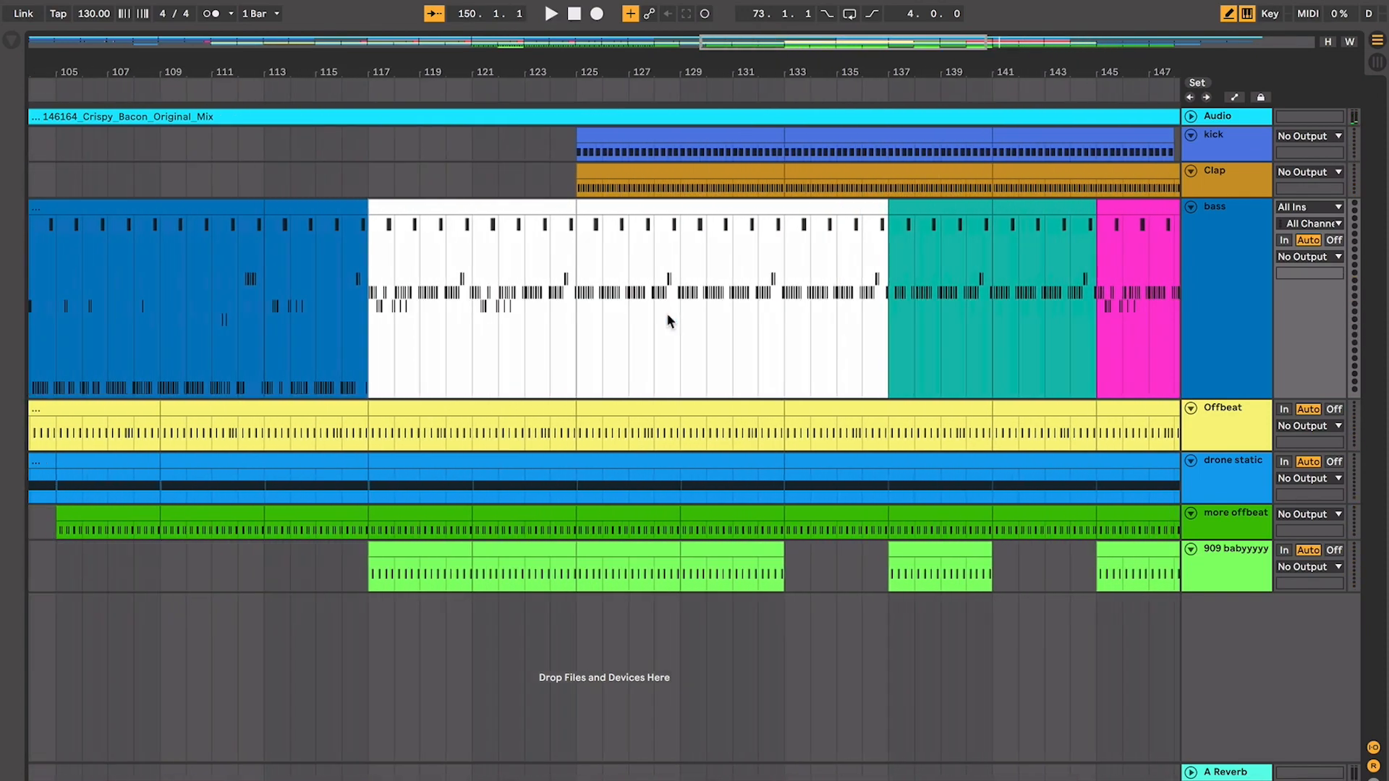
scroll(667, 316, left, 2)
Select the first white bass clip, spanning bars 117 to 125, and set the start at 117.1.1
click(617, 298)
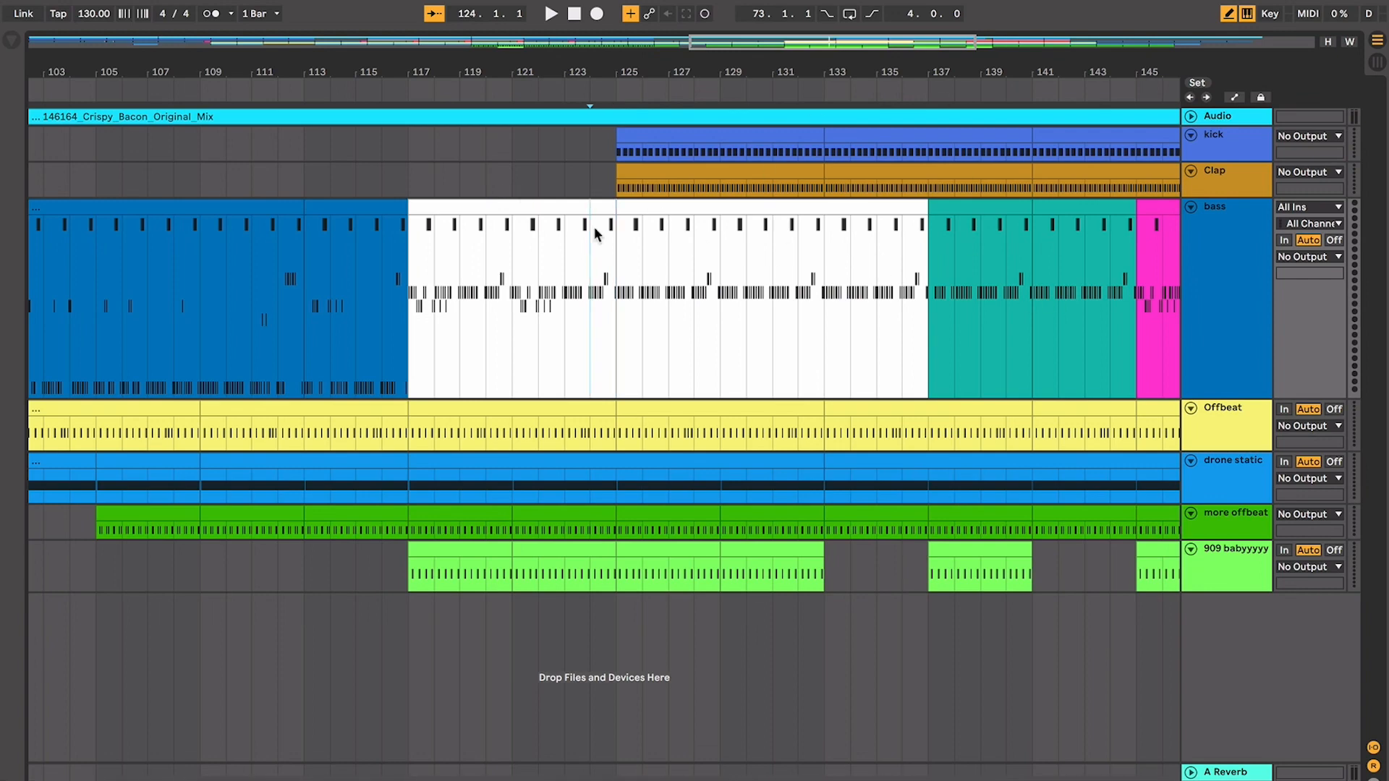
click(578, 201)
scroll(581, 201, left, 2)
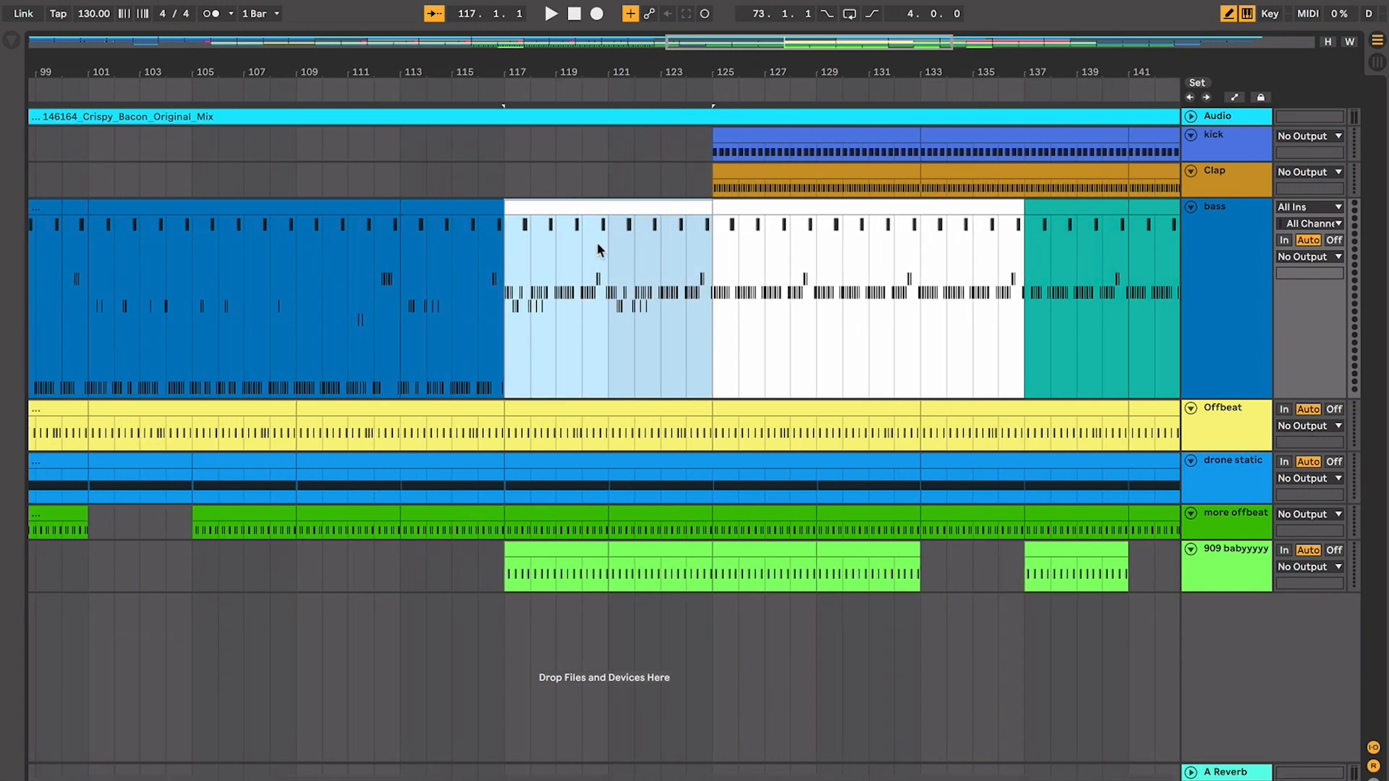
click(594, 285)
scroll(427, 275, left, 1)
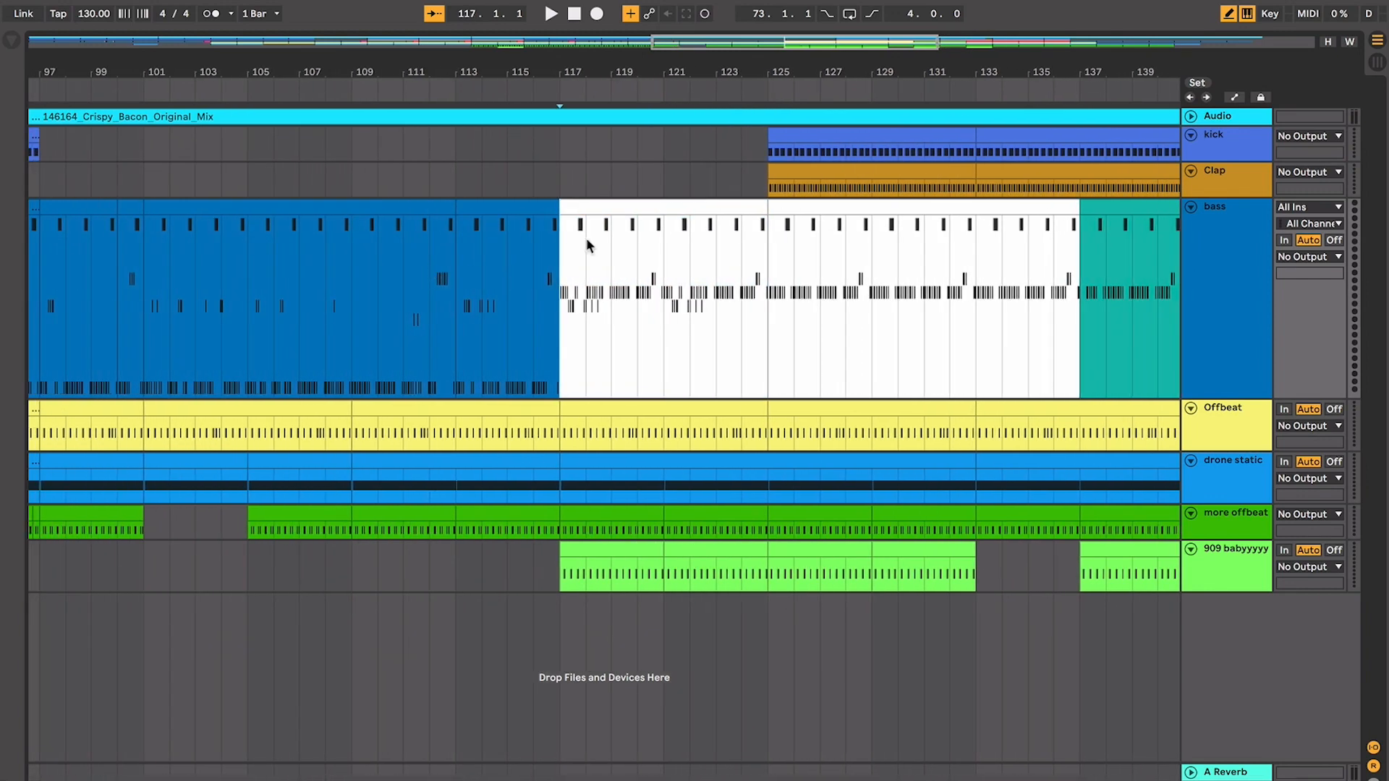
Play the white bass clip from bar 117 for a few bars, and stop playback
click(604, 205)
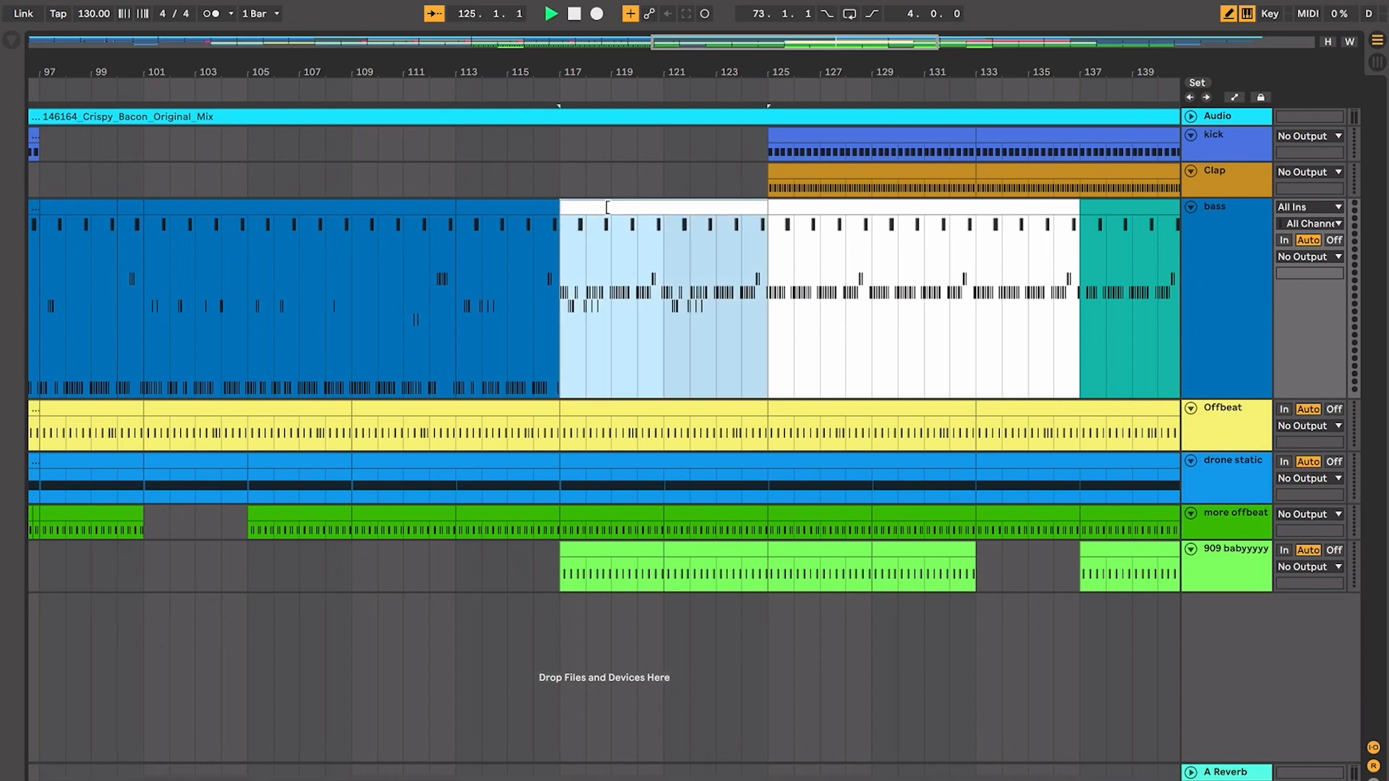
key(space)
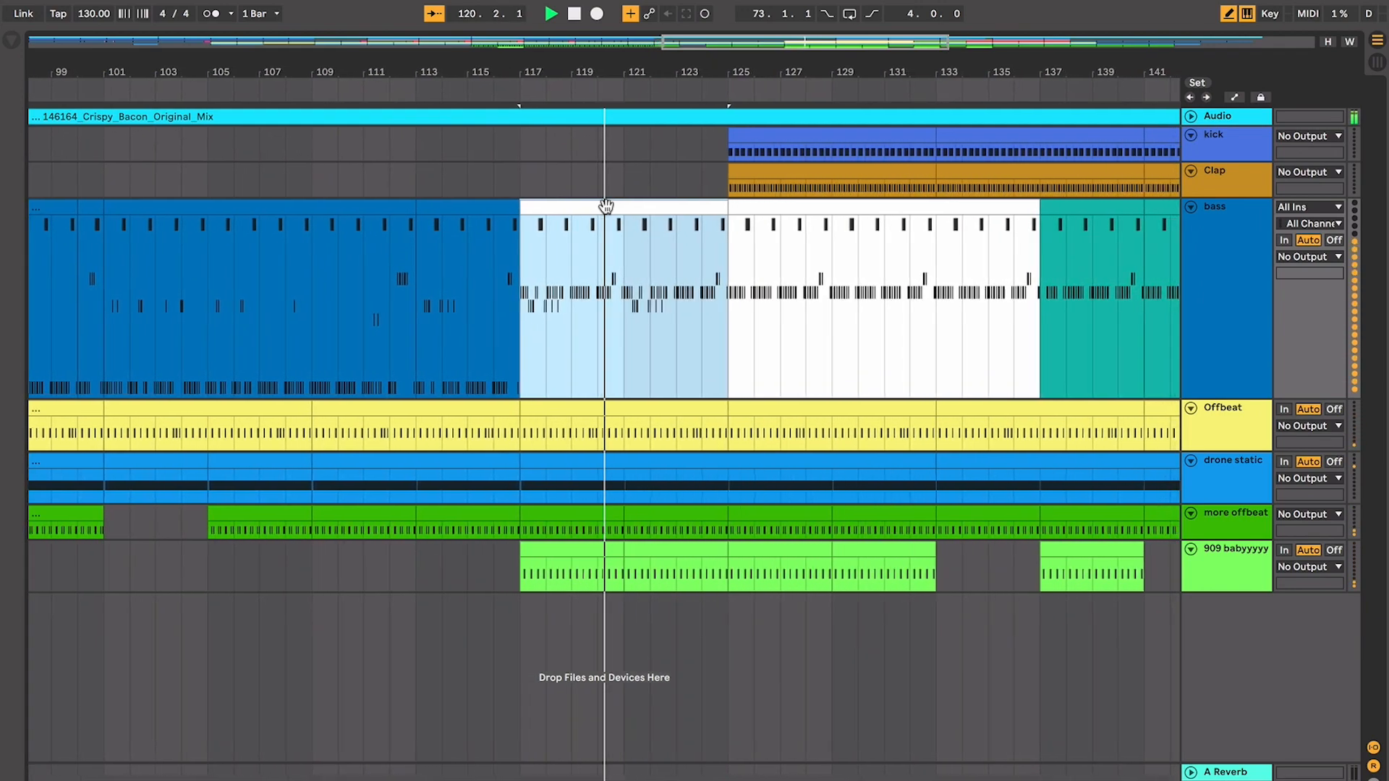
key(space)
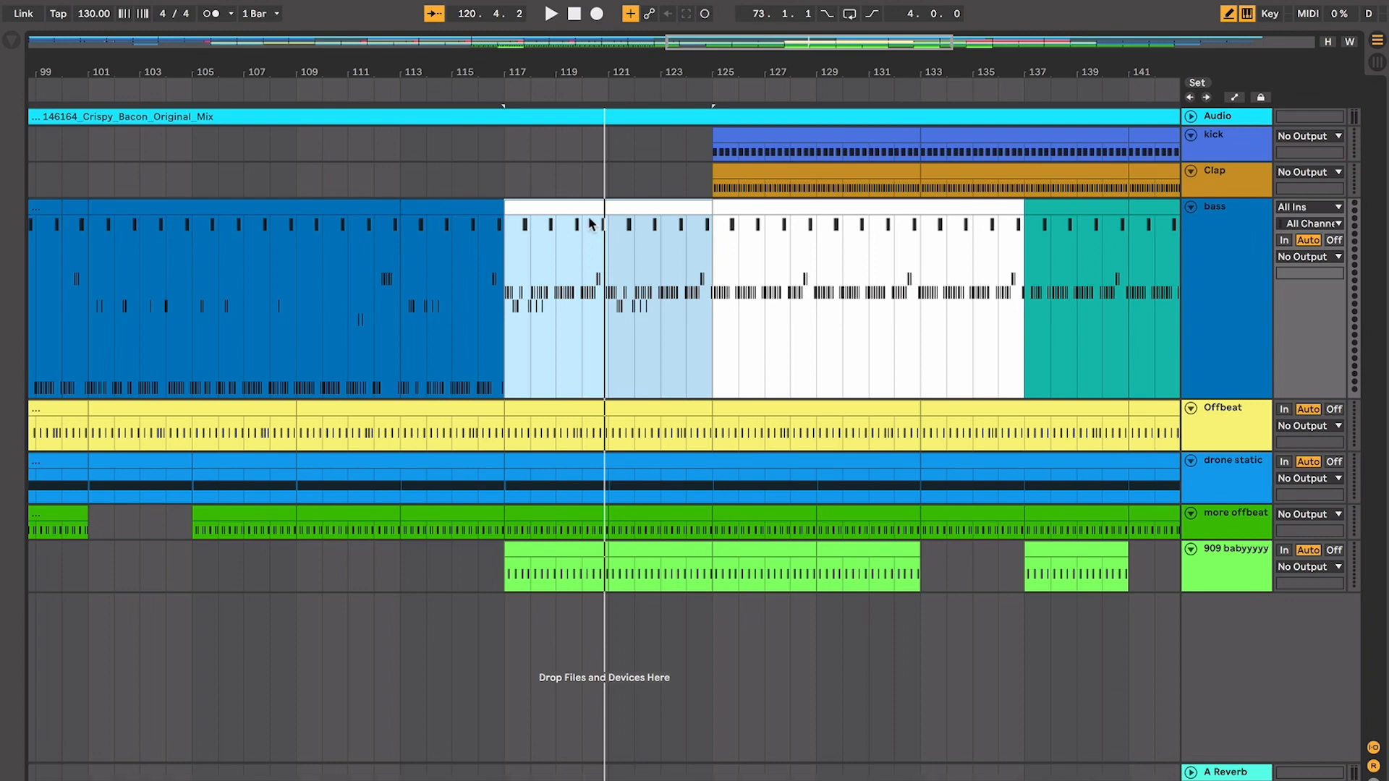
Reselect the bass clip at bars 117 to 125 and compare it with the white, teal and pink sections that follow
click(505, 300)
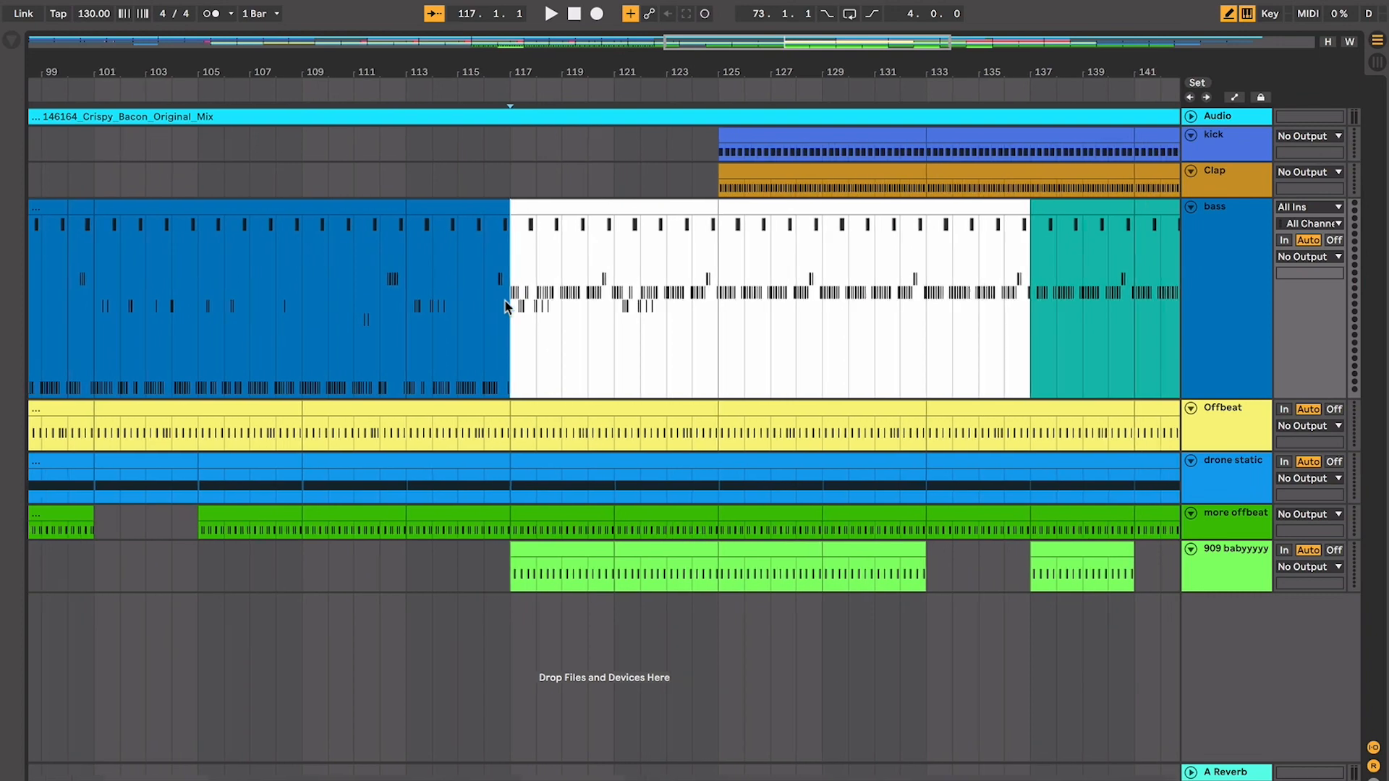
click(578, 210)
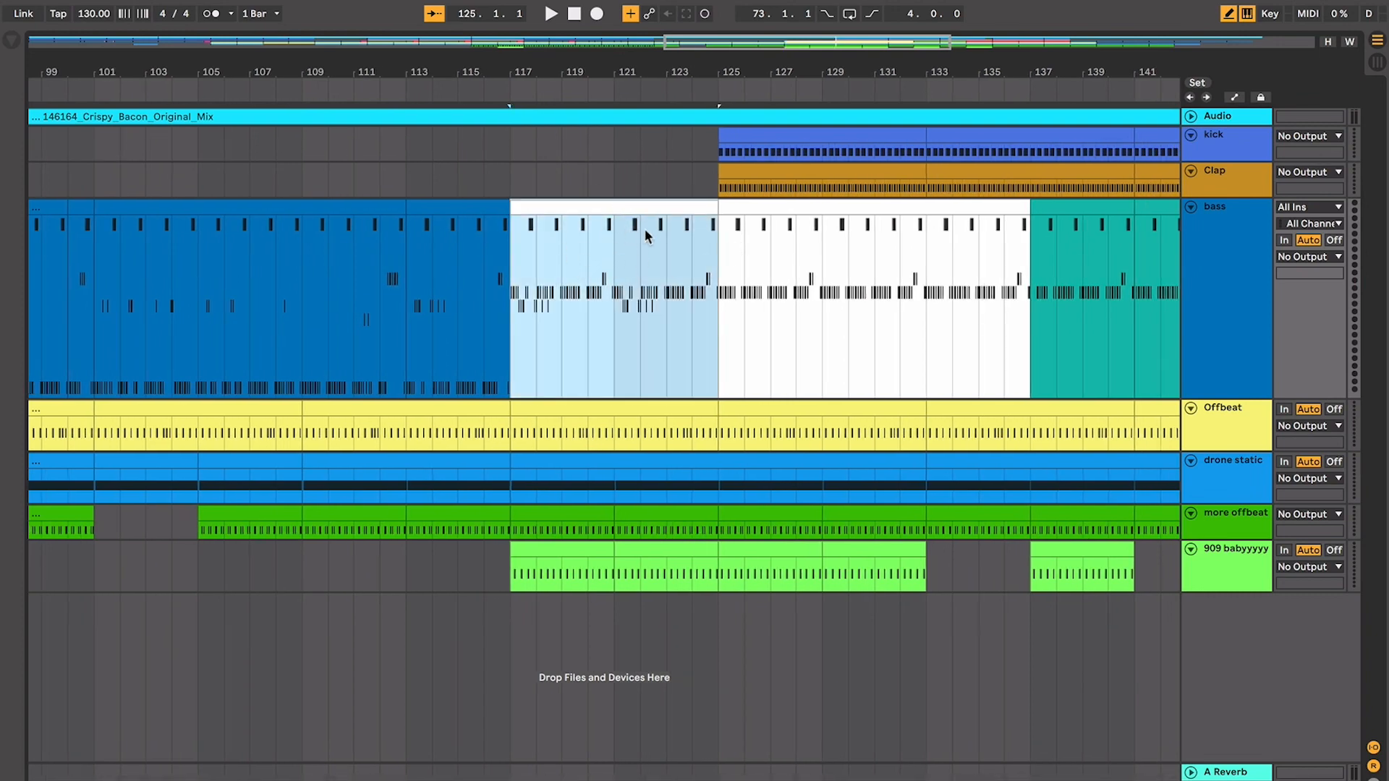
scroll(645, 235, right, 3)
scroll(592, 209, right, 3)
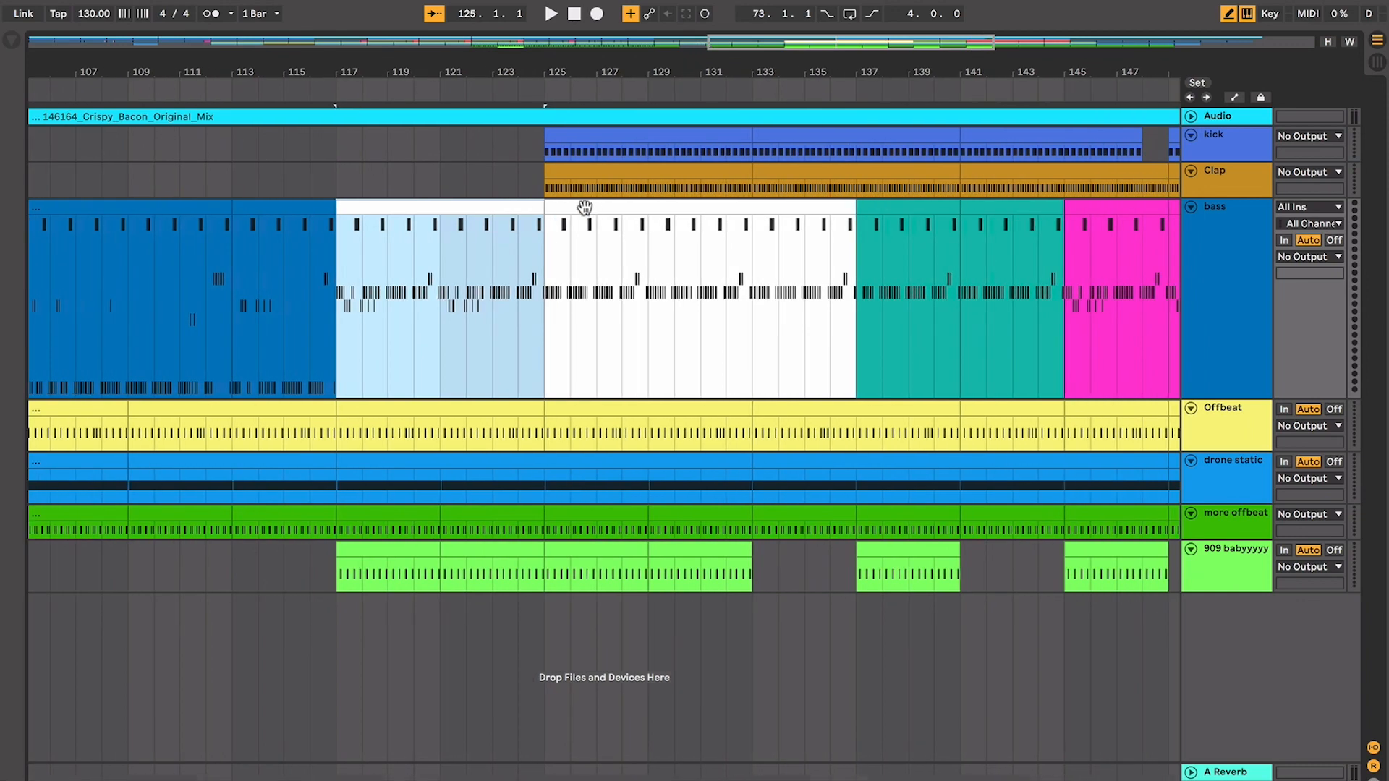
scroll(716, 362, right, 2)
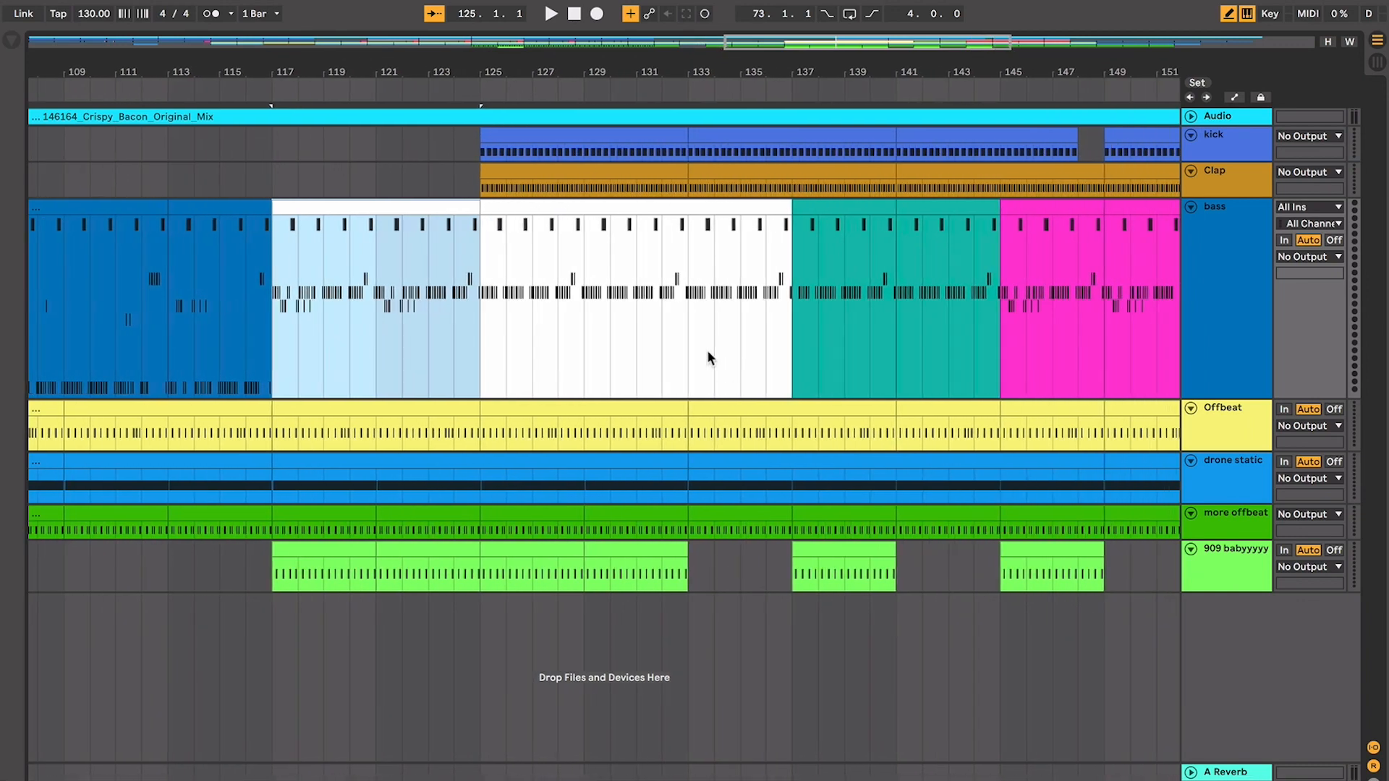
Select the second white bass clip, starting at bar 125, and compare its bars with the Offbeat, drone static, more offbeat and 909 parts below
click(620, 211)
scroll(629, 224, right, 1)
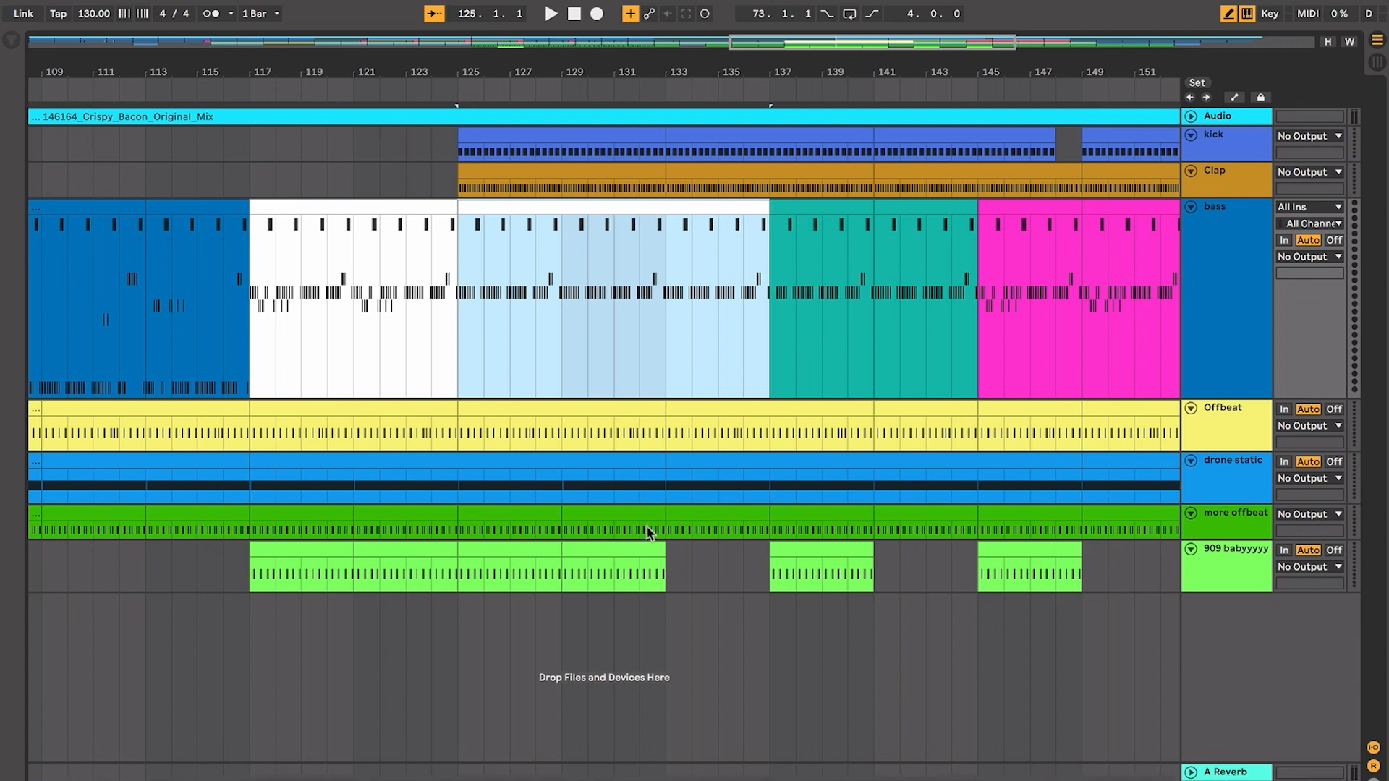
drag(669, 578, 493, 393)
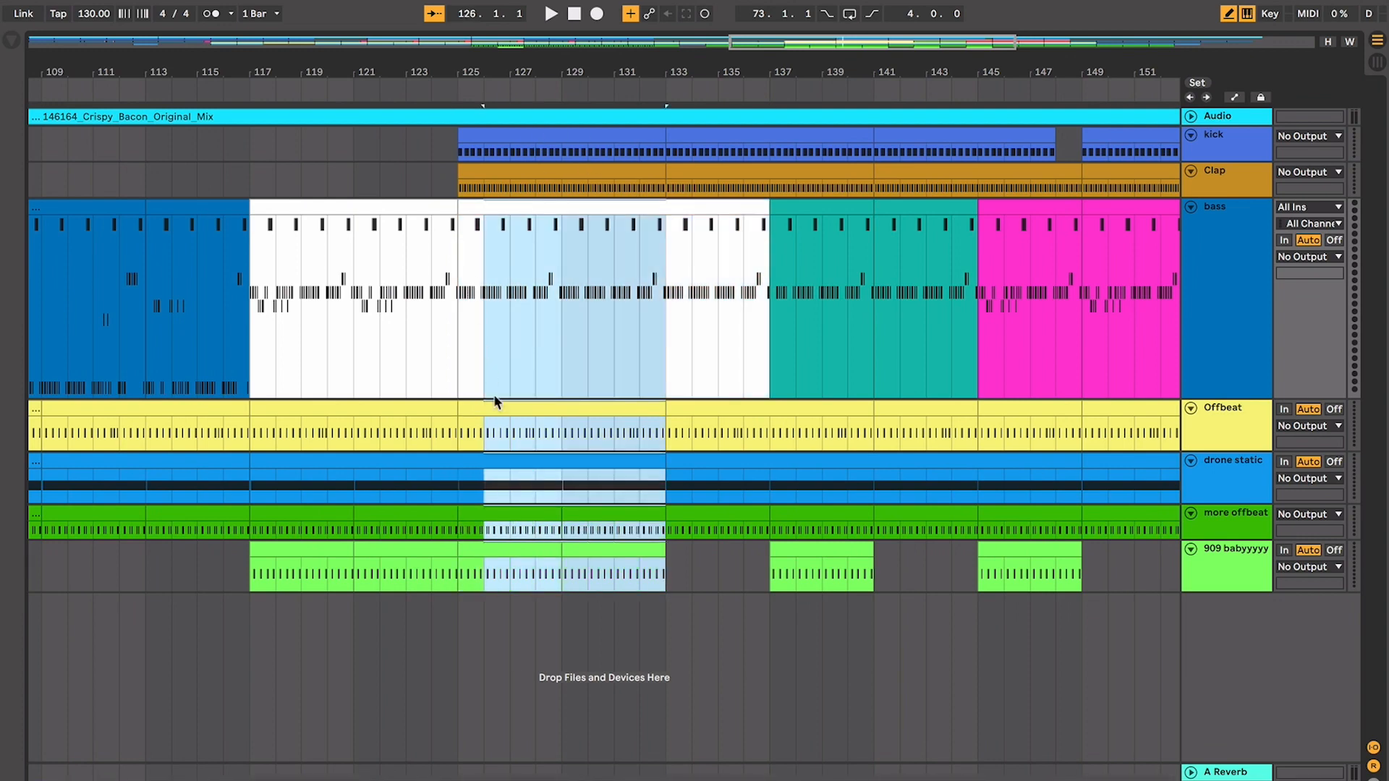
click(465, 477)
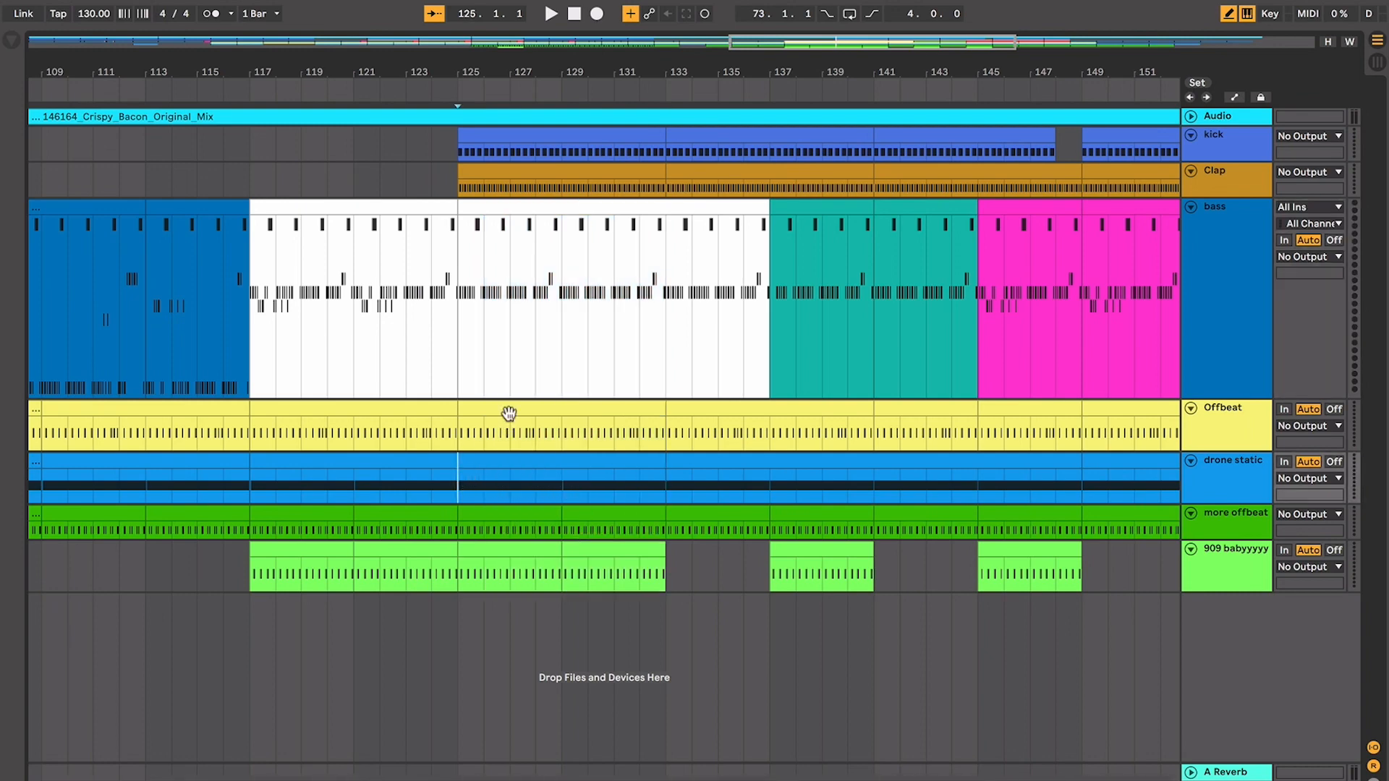
scroll(558, 310, right, 3)
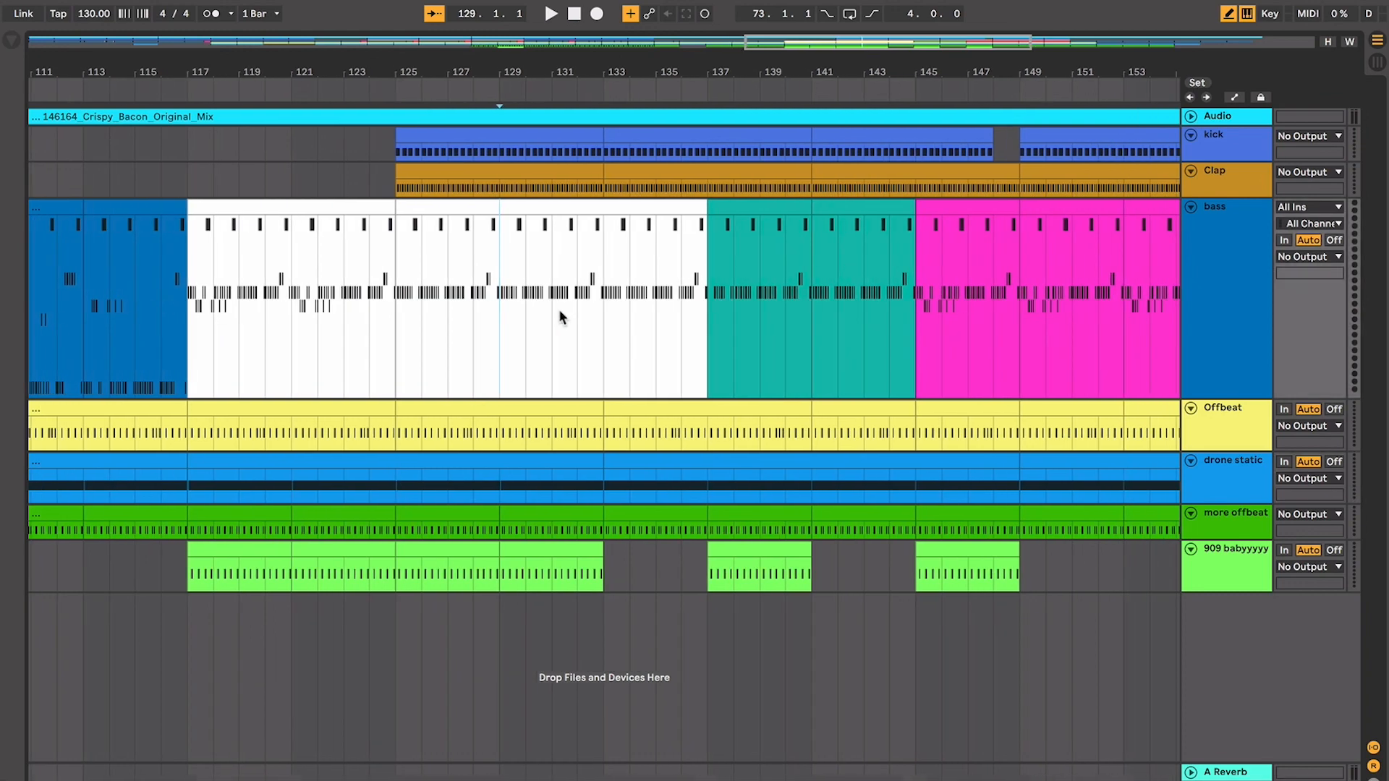
Examine the 909 track by selecting the gap at bars 133 to 137 and the clips starting at bars 137 and 145
click(597, 267)
scroll(597, 268, right, 1)
drag(586, 579, 677, 572)
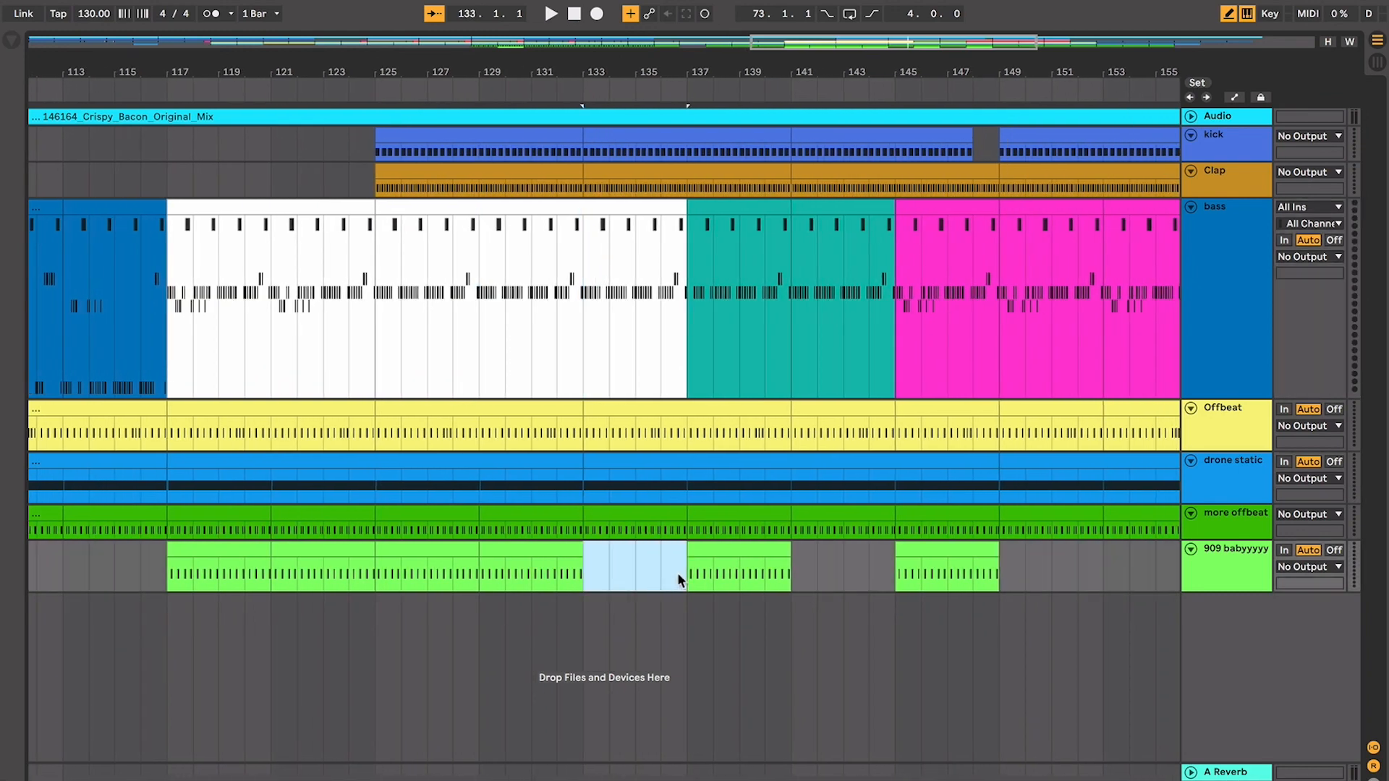
click(724, 568)
scroll(680, 519, right, 1)
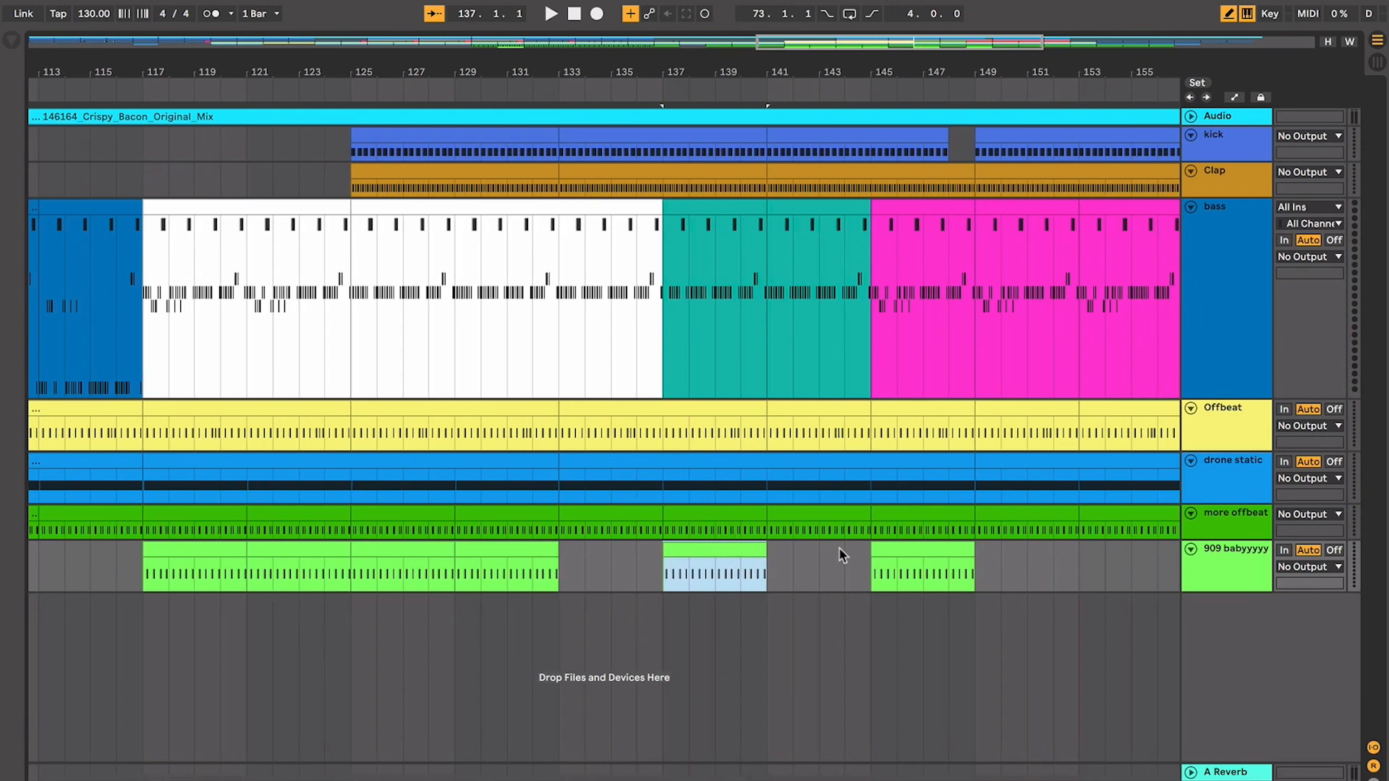
click(903, 547)
click(816, 375)
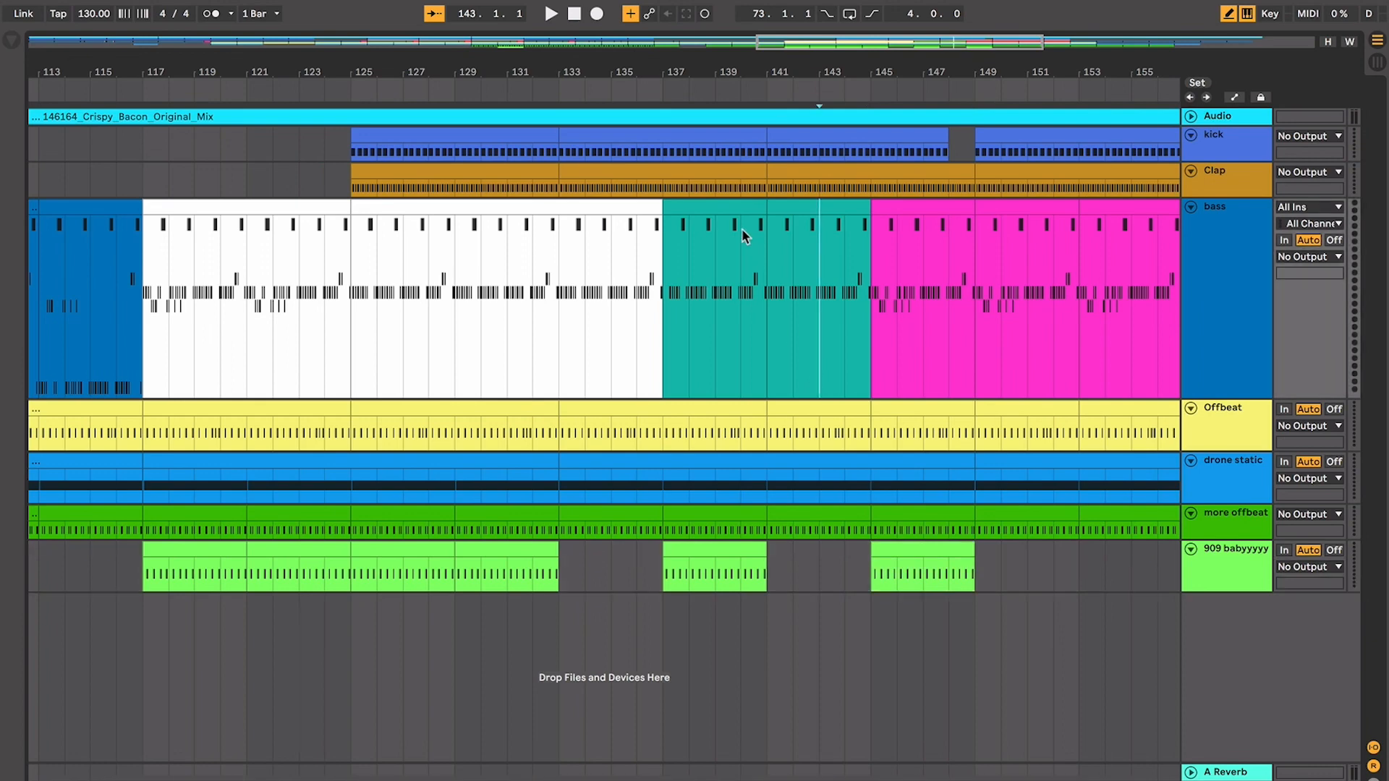
Compare the two teal bass clips between bars 137 and 145 with the white bass section from bar 125
click(674, 211)
click(784, 211)
click(728, 210)
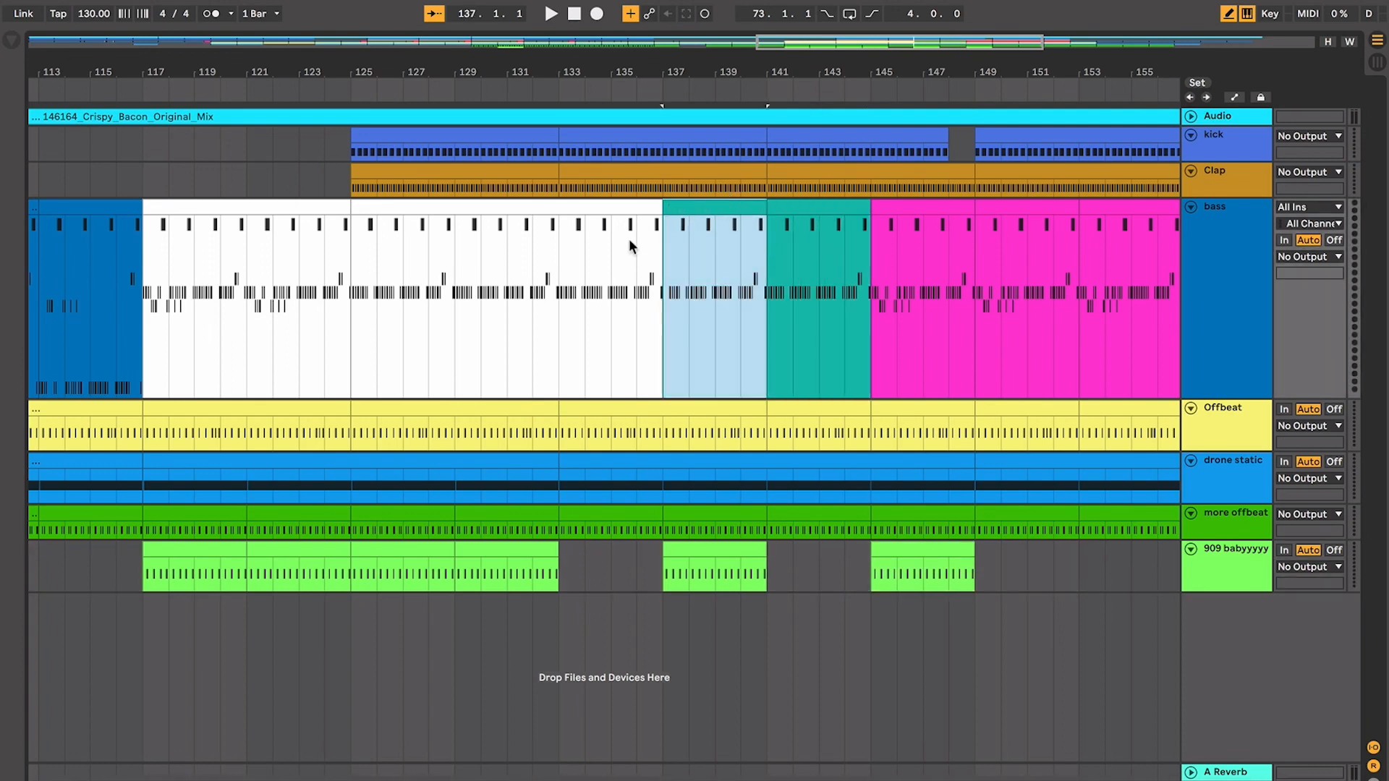
drag(352, 282, 657, 253)
click(658, 246)
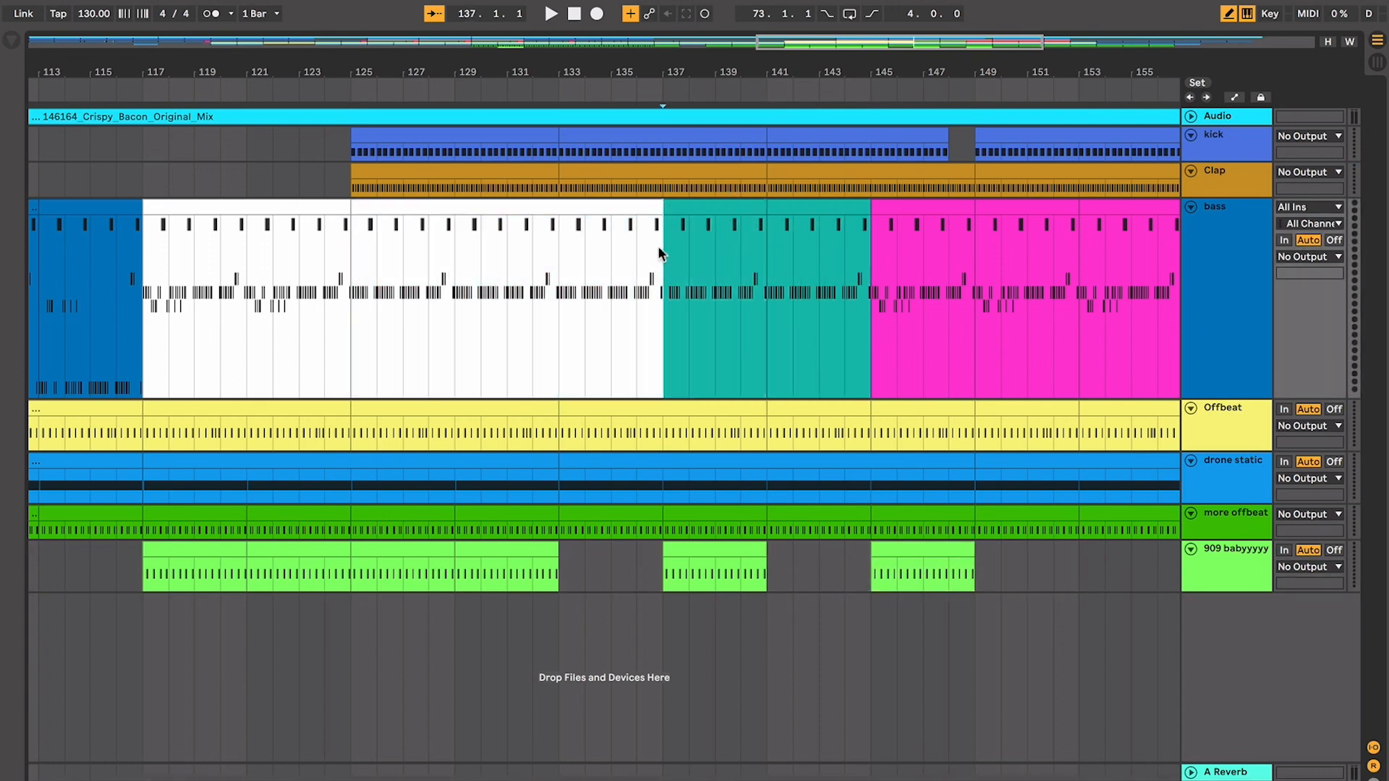
click(703, 225)
click(800, 209)
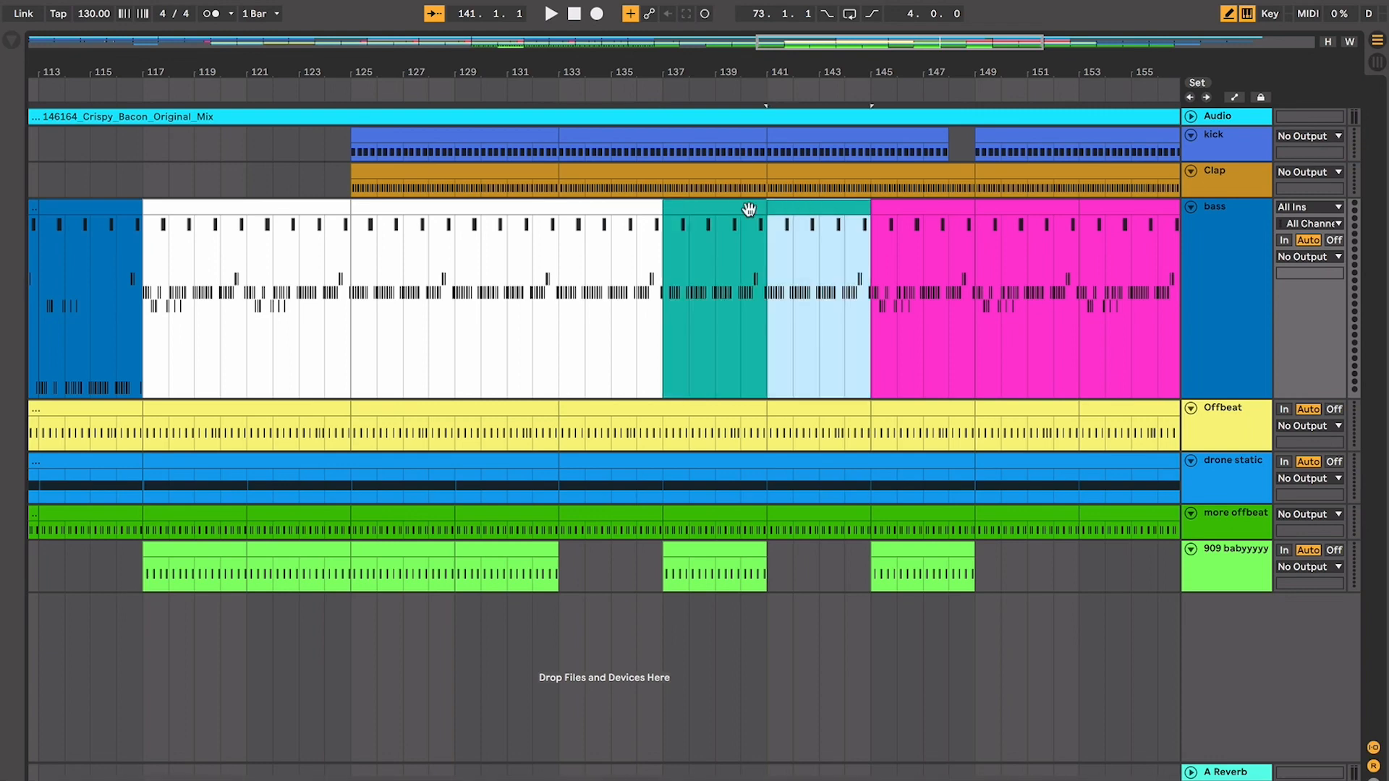
click(749, 210)
click(778, 210)
Go through the pink bass clips from bar 145 to 161, and compare them with the teal clip starting at bar 141
scroll(794, 210, right, 2)
click(834, 211)
click(935, 211)
scroll(940, 211, right, 2)
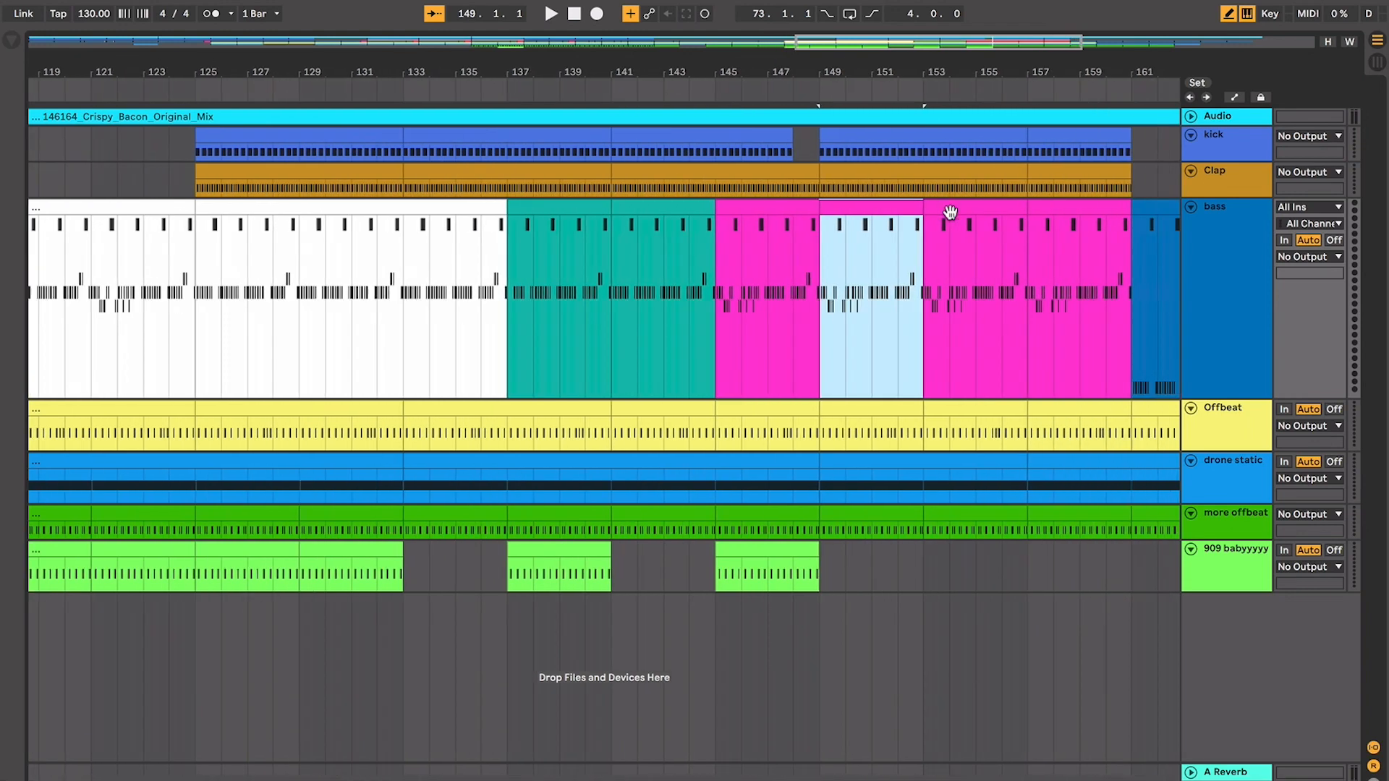
click(976, 211)
click(1063, 211)
scroll(887, 197, left, 1)
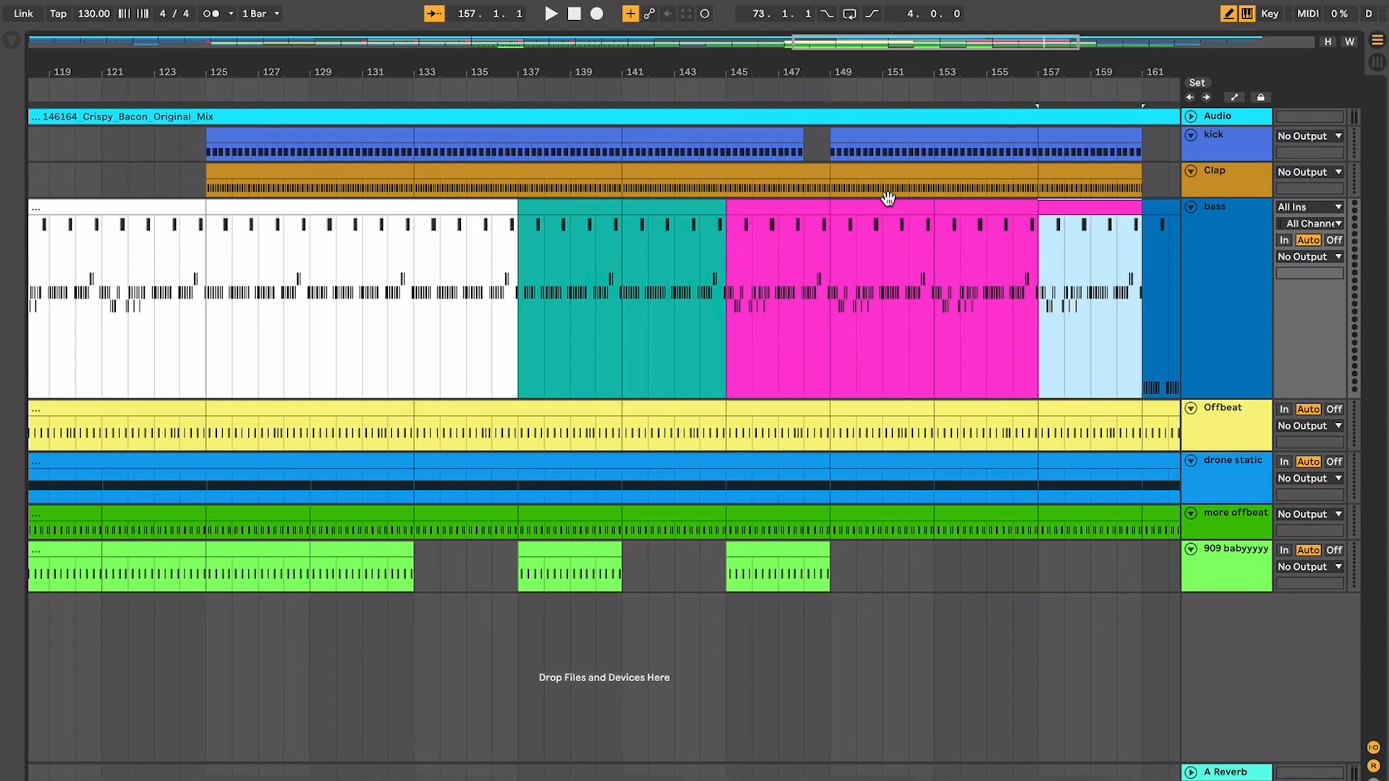
click(476, 273)
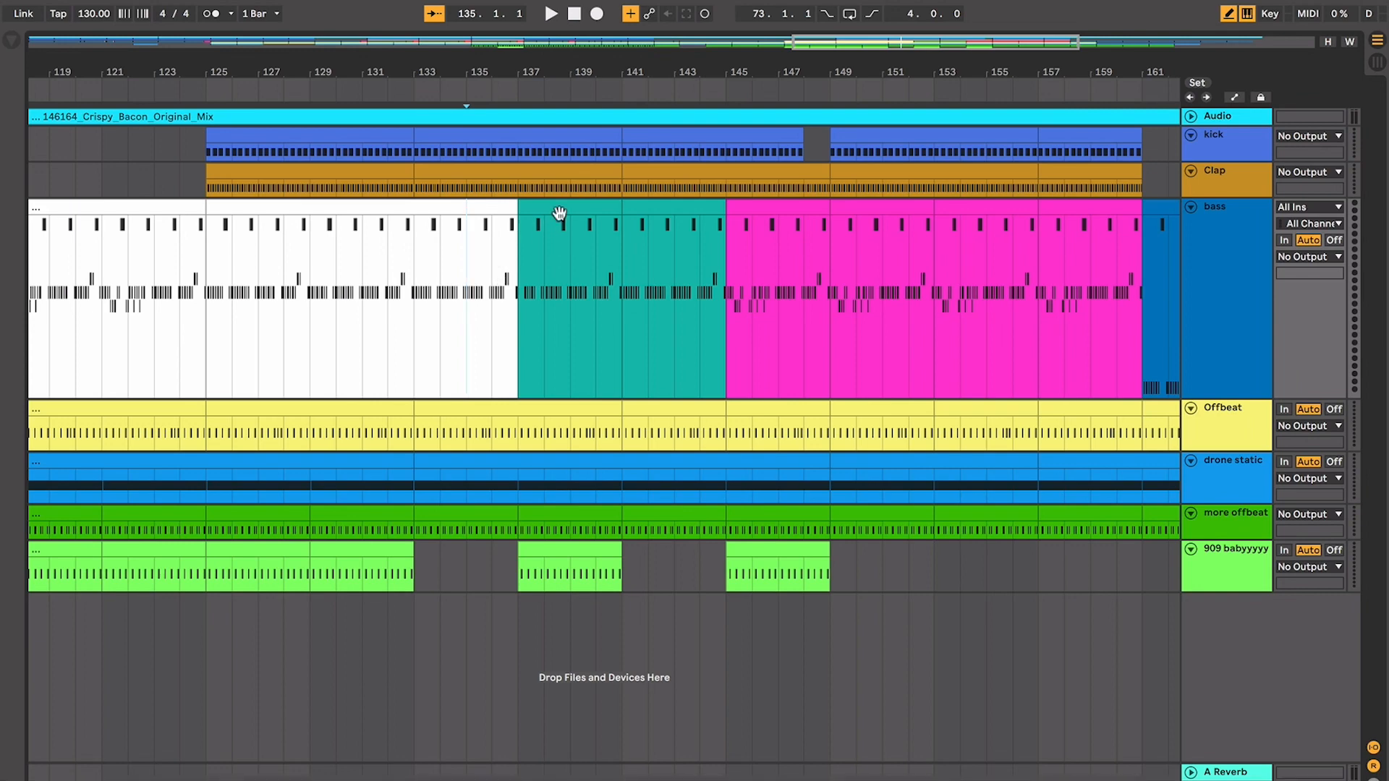
click(651, 203)
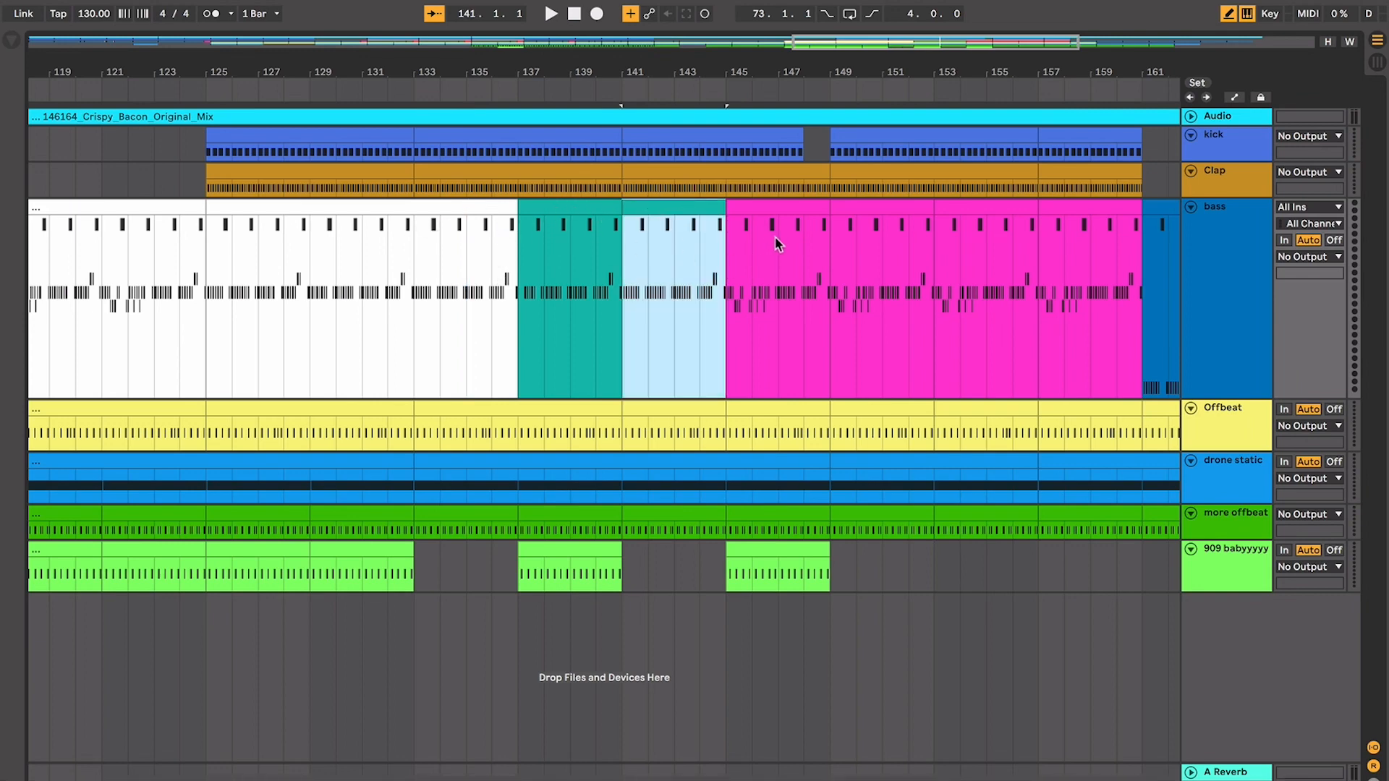
Play from the end of the white bass section into the teal section in a closer view, and stop playback
click(444, 267)
key(space)
key(plus)
key(plus)
key(plus)
key(plus)
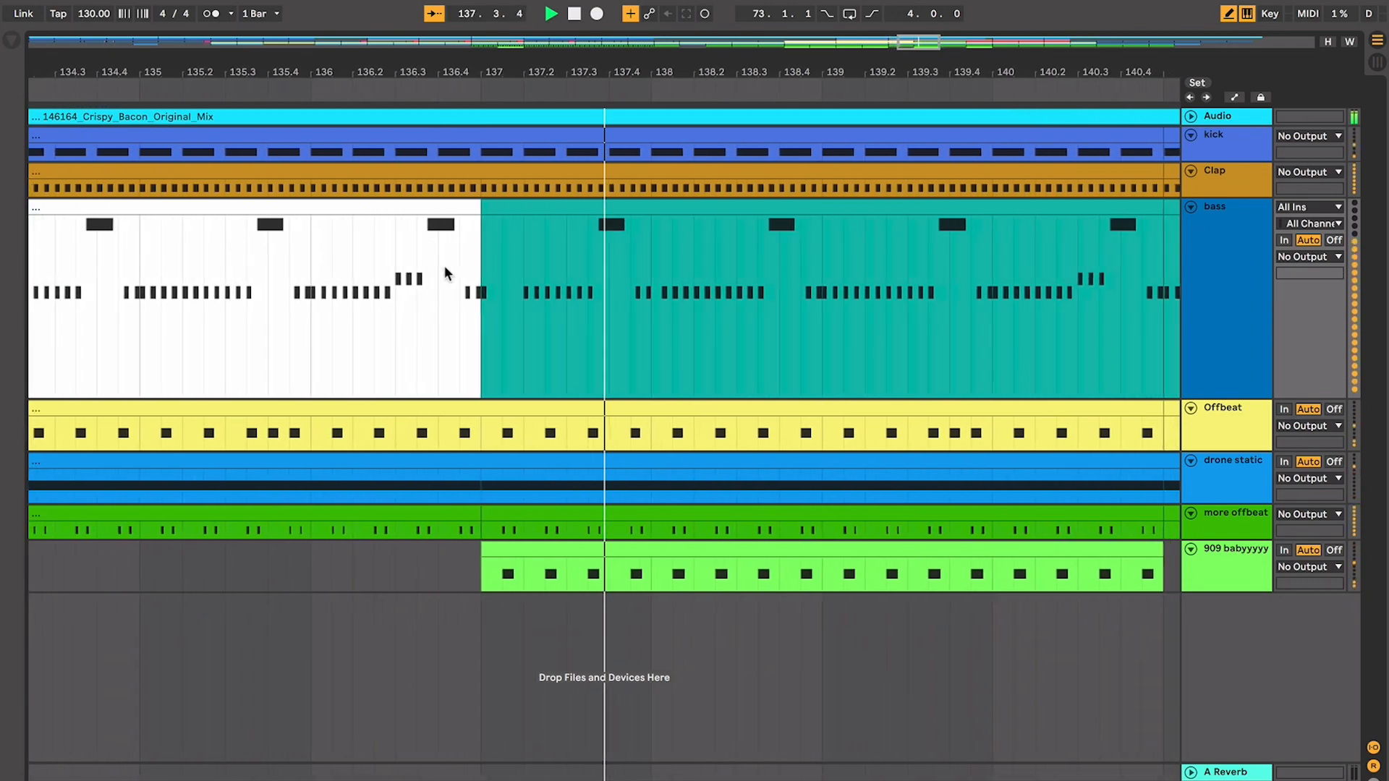
key(plus)
key(plus)
key(minus)
key(minus)
key(minus)
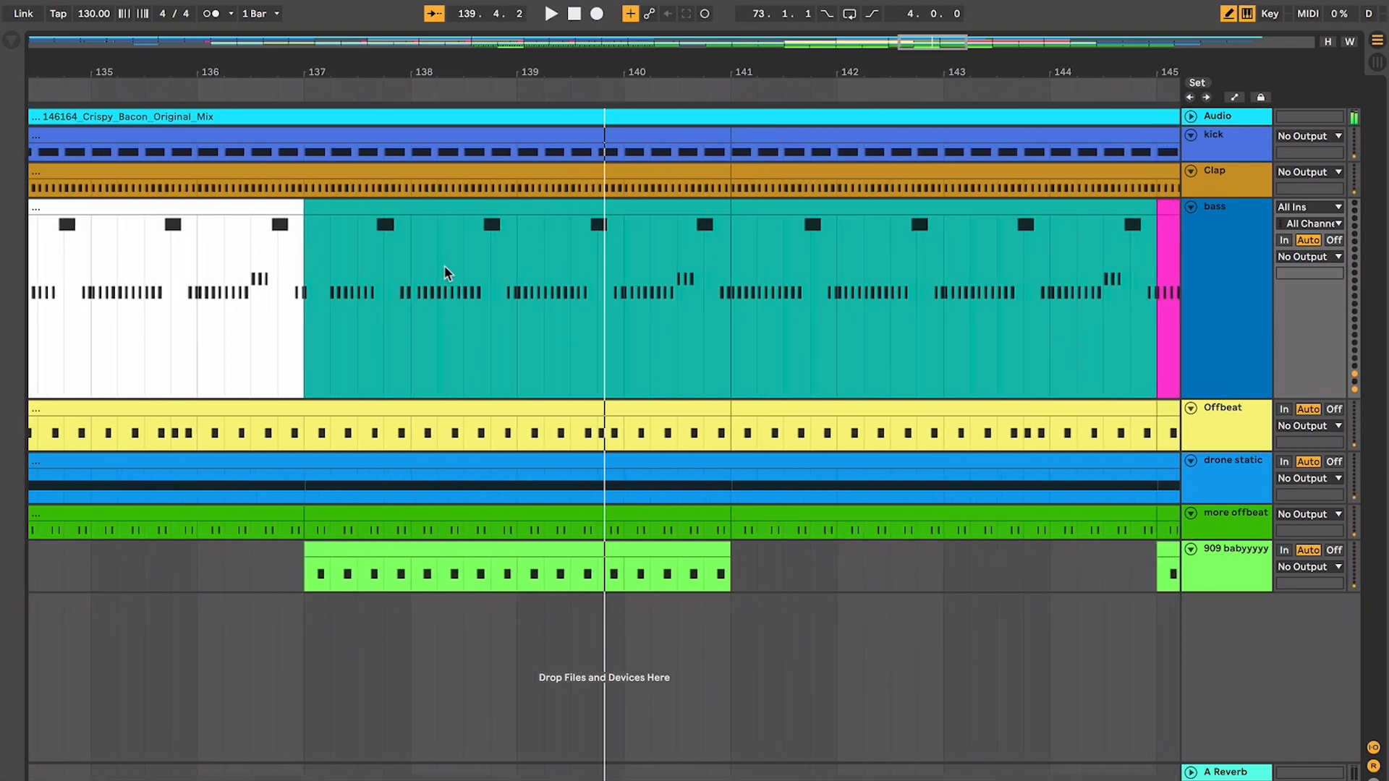
Replay the start of the teal bass section from bar 137 for about a bar, and stop playback
click(309, 299)
key(space)
key(space)
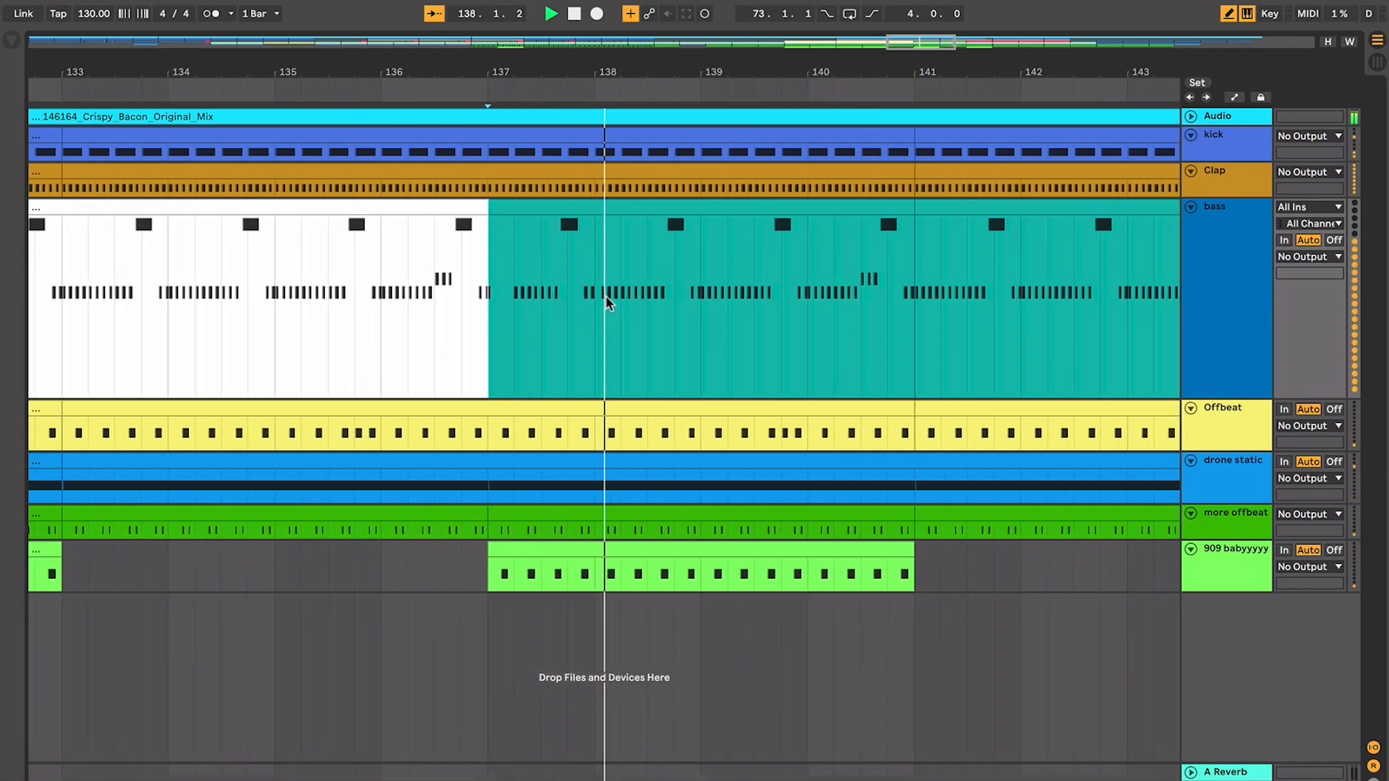
key(space)
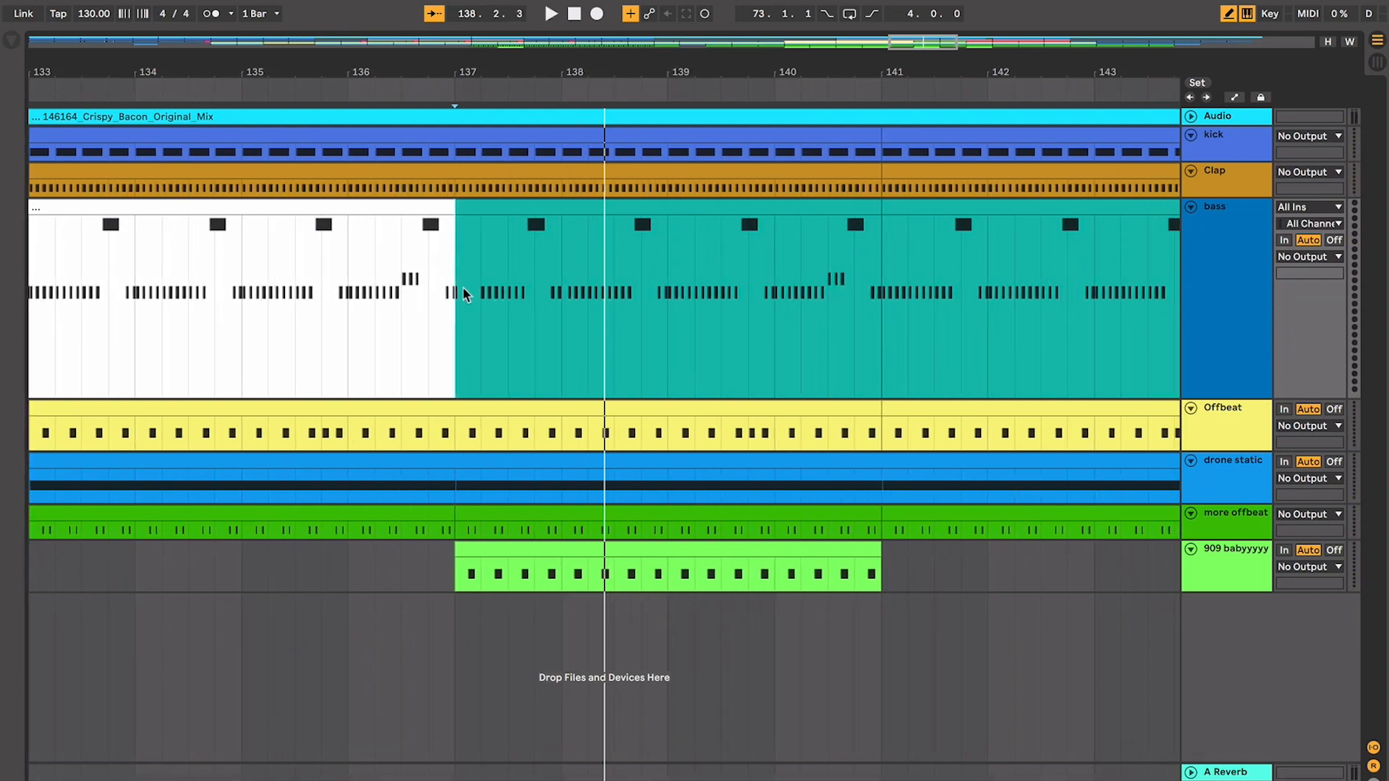
Play from the end of the teal section into the pink bass, mark the first half of bar 146, and stop playback
scroll(579, 300, right, 10)
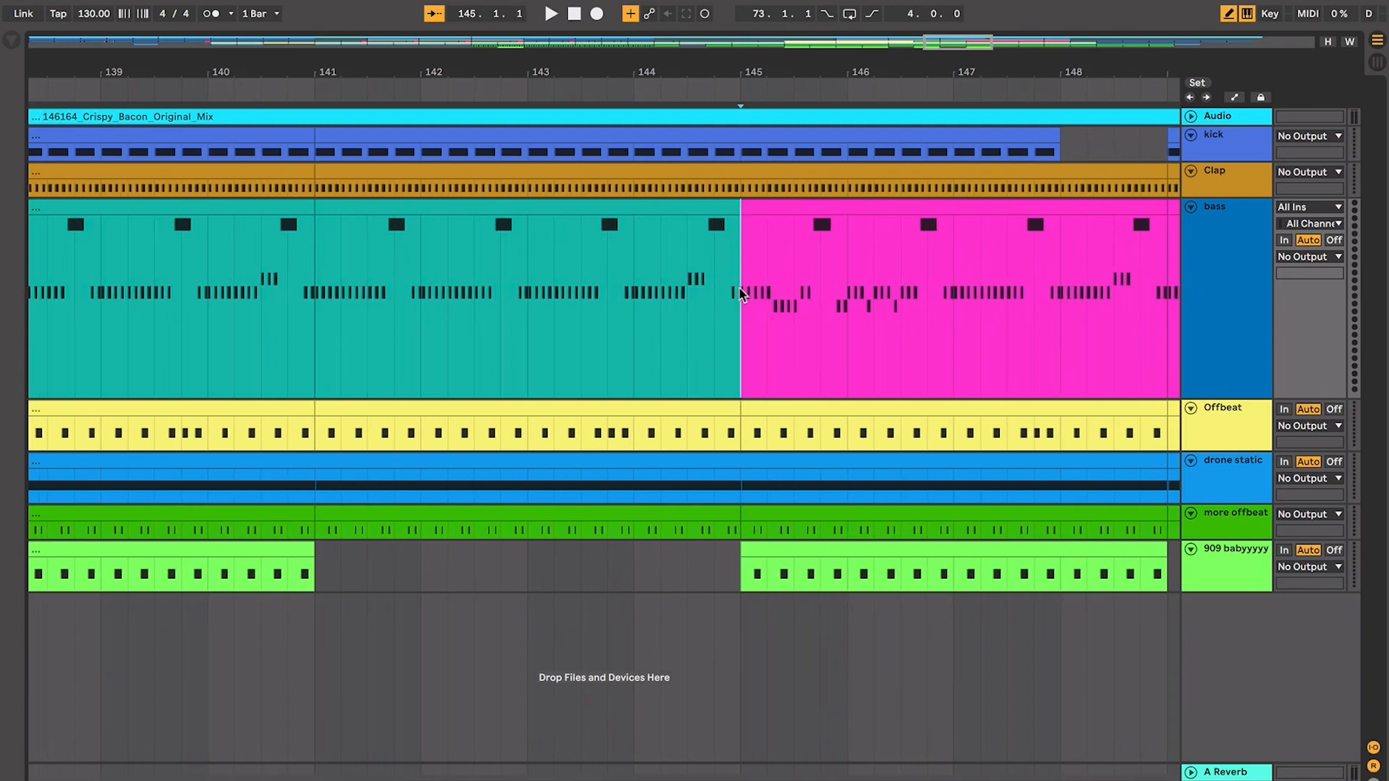
click(687, 293)
key(space)
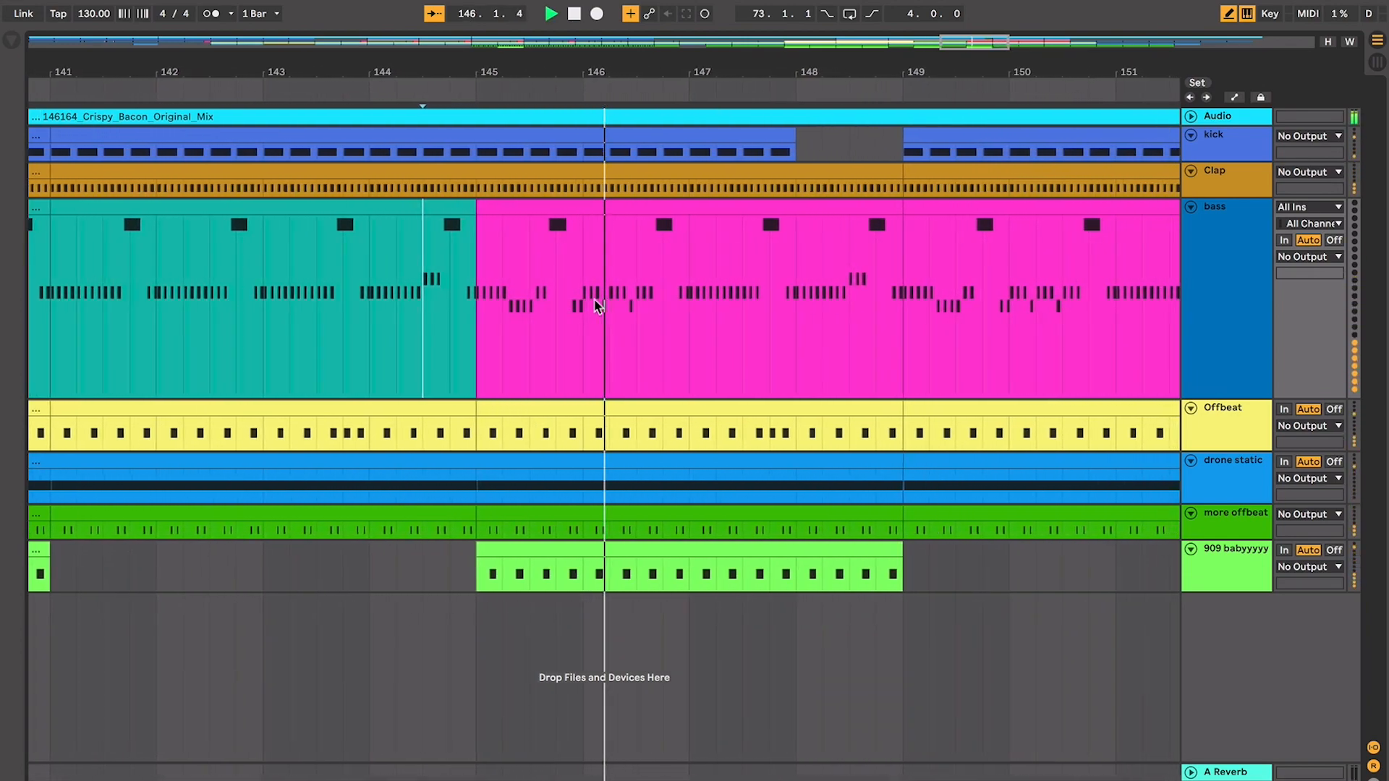
drag(568, 293, 620, 296)
key(space)
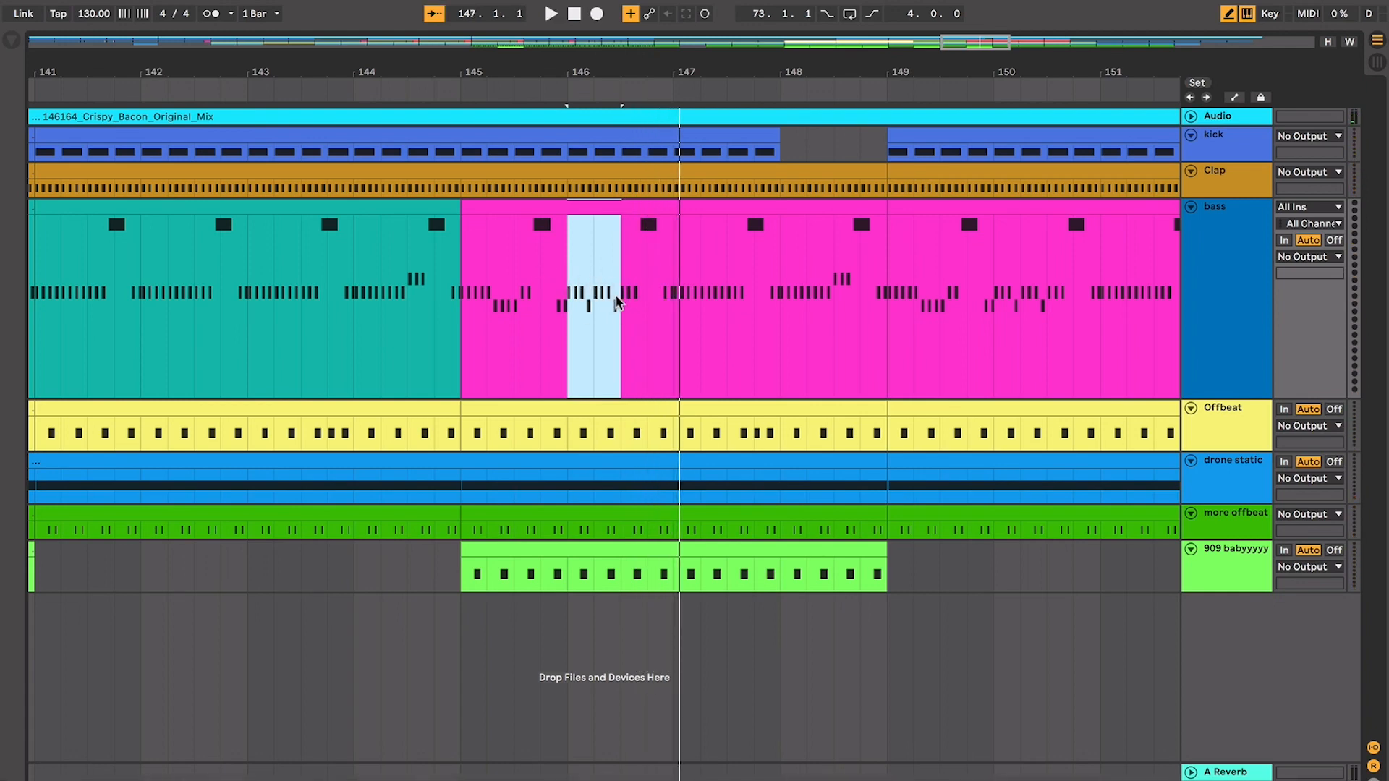
Compare the pink bass clip at bars 145 to 149 with the end of the teal clip before it
scroll(617, 302, right, 2)
click(410, 273)
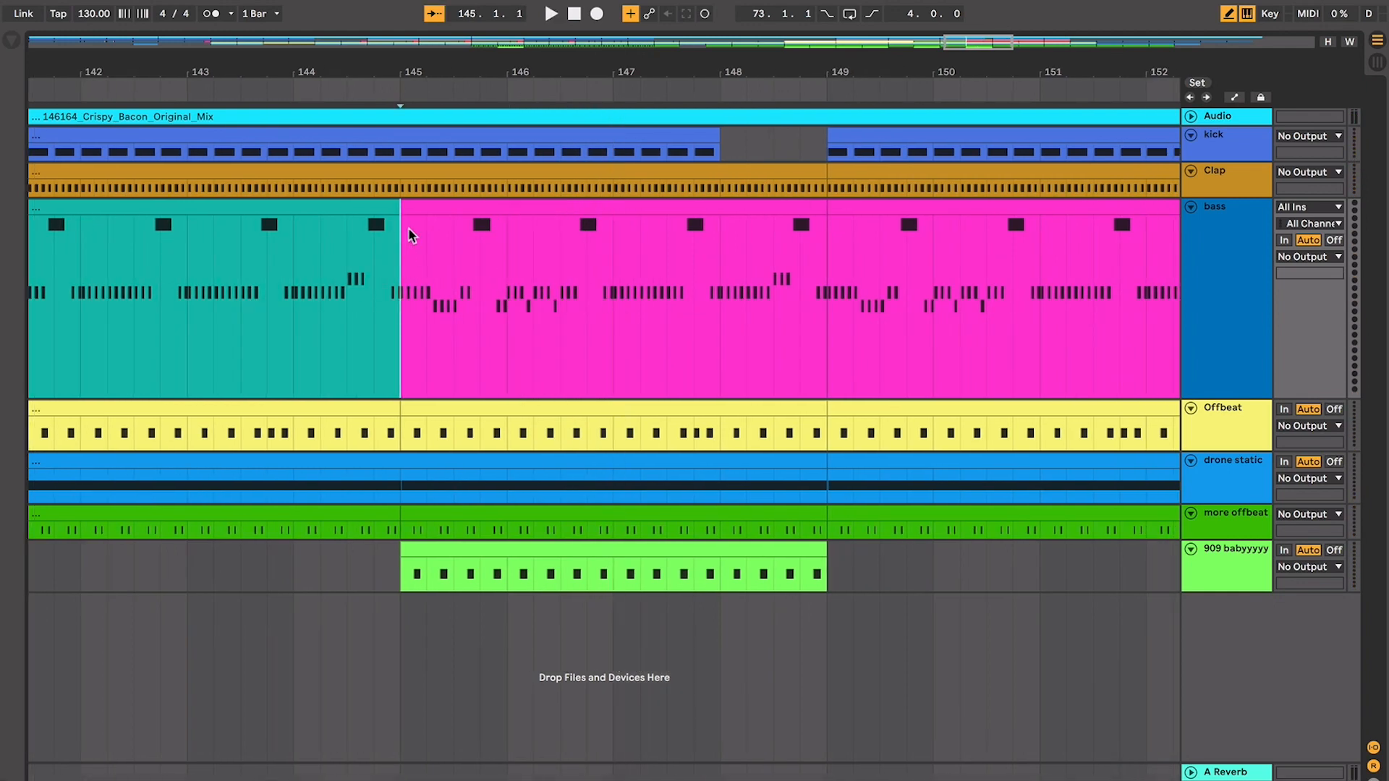
click(423, 206)
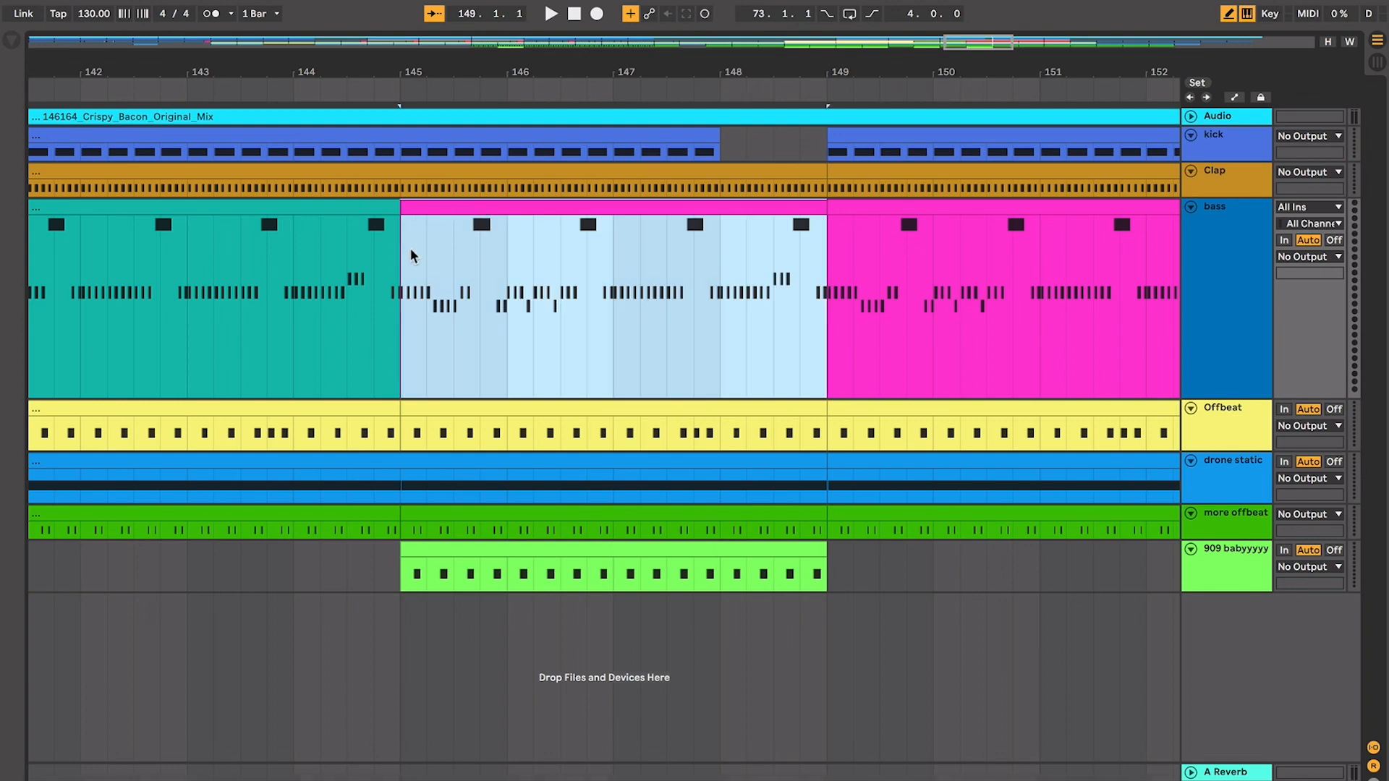
click(368, 207)
click(434, 208)
click(369, 273)
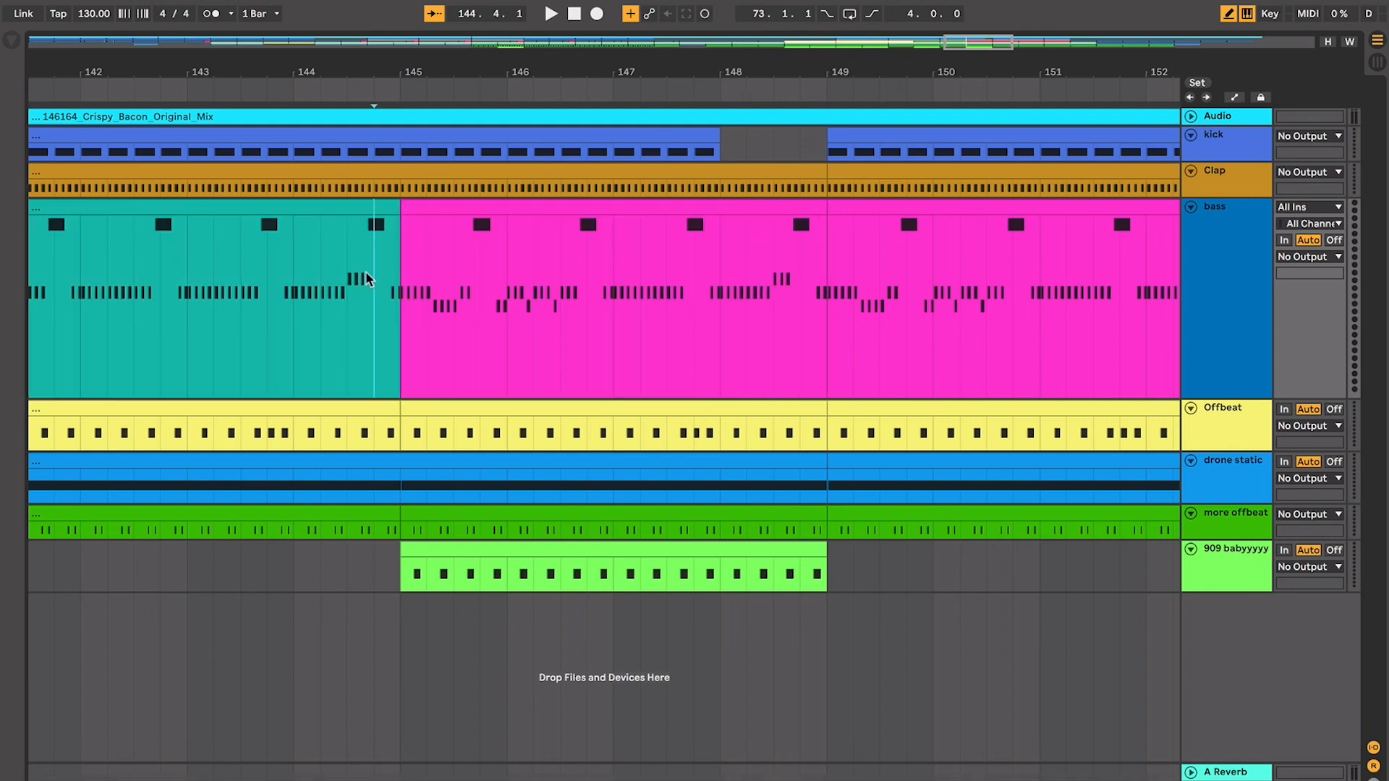
Play the pink bass section from the middle of bar 145 through bar 151, and stop playback
click(455, 286)
key(space)
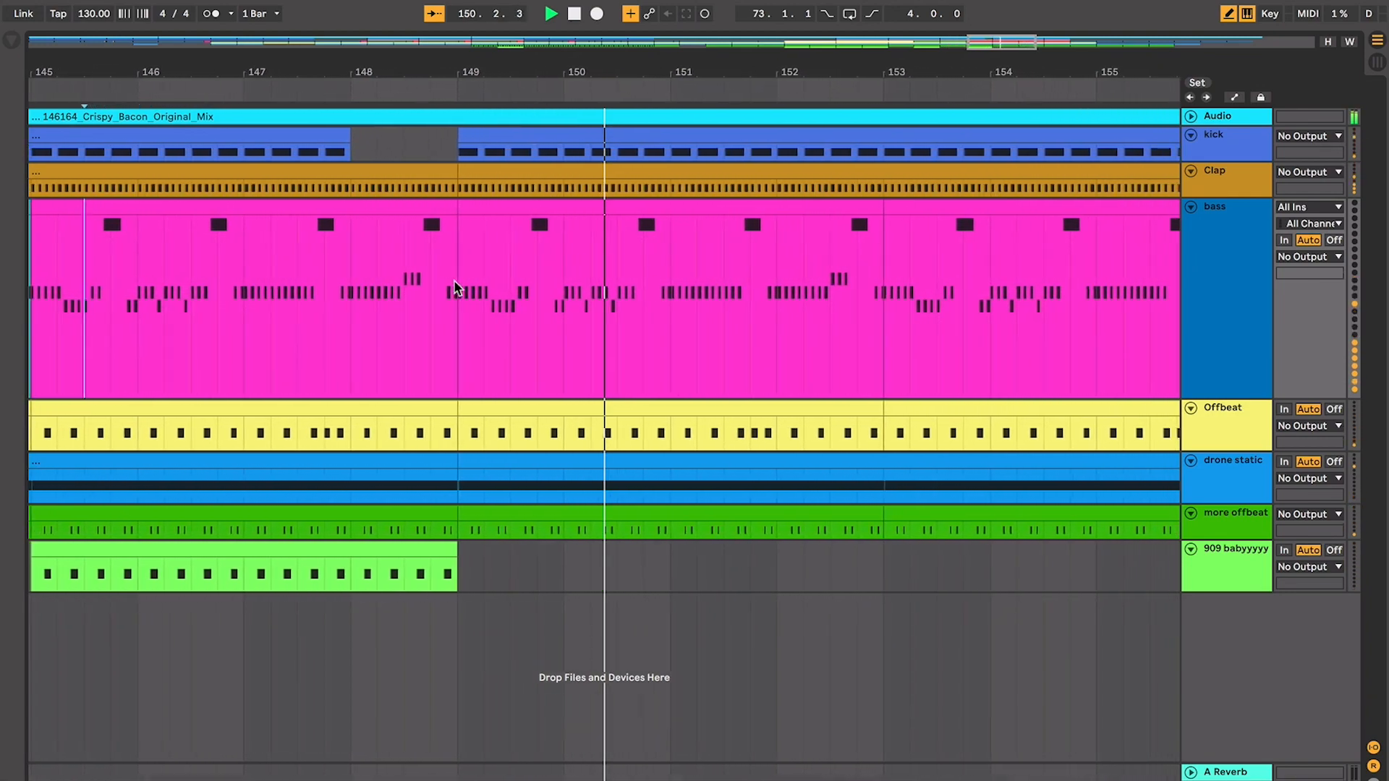
scroll(454, 281, down, 10)
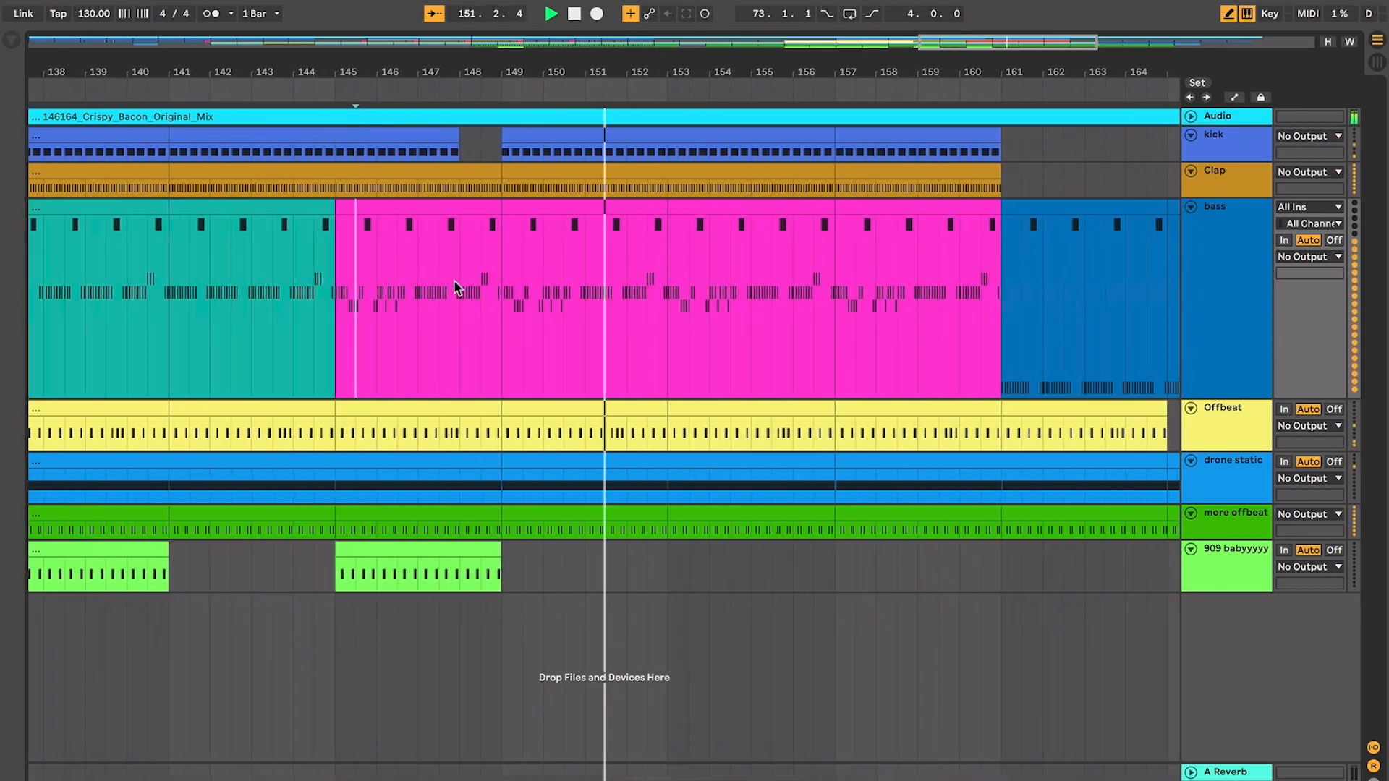
key(space)
Set the start at 149.1.1 on the drone static track, and play through the rest of the pink bass section
click(617, 464)
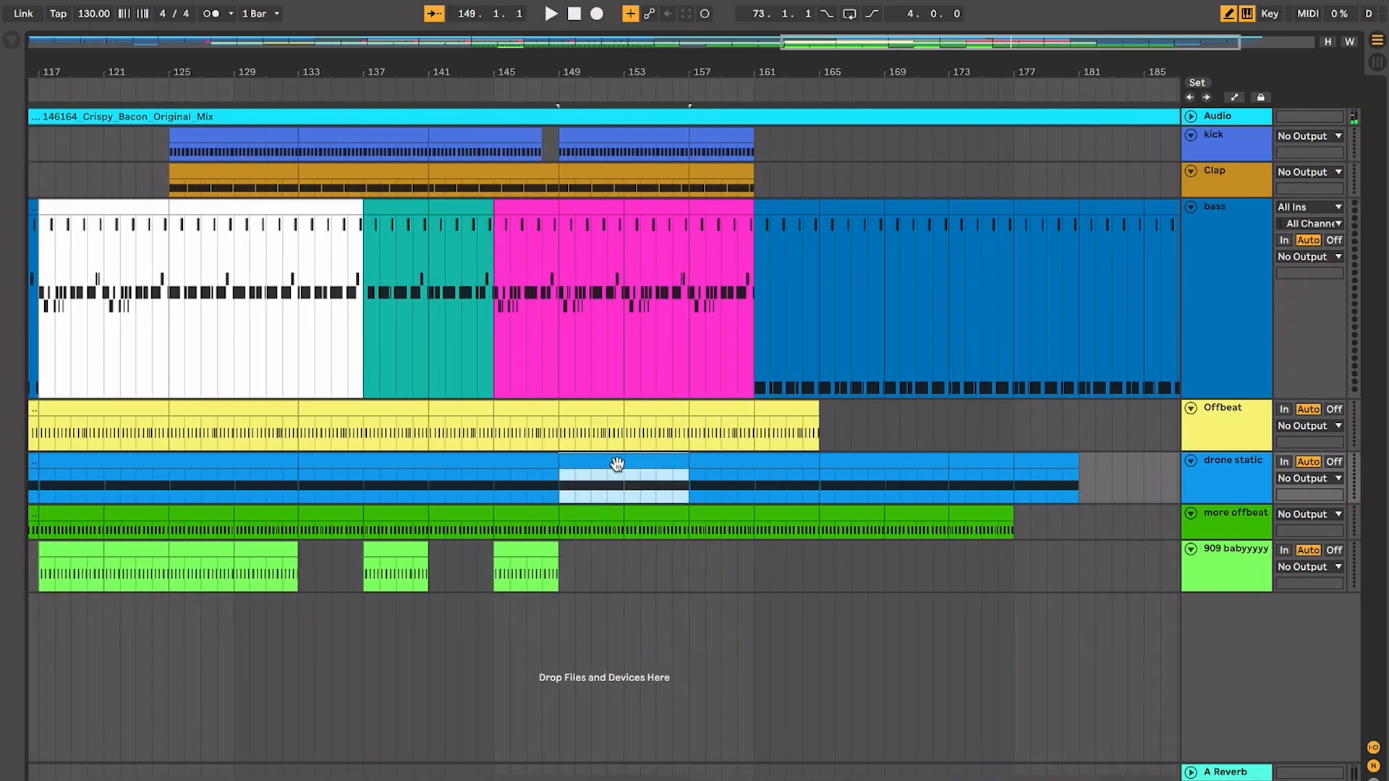
click(562, 486)
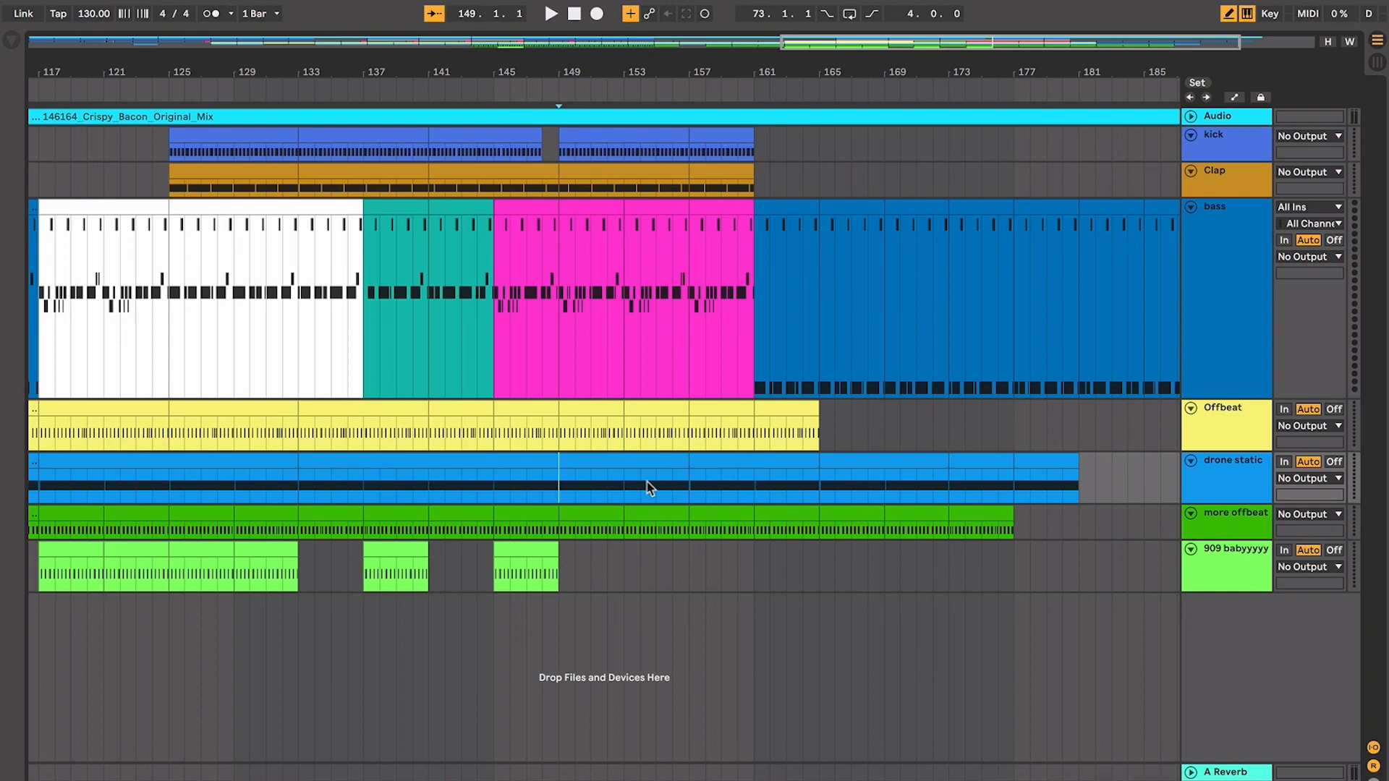
key(space)
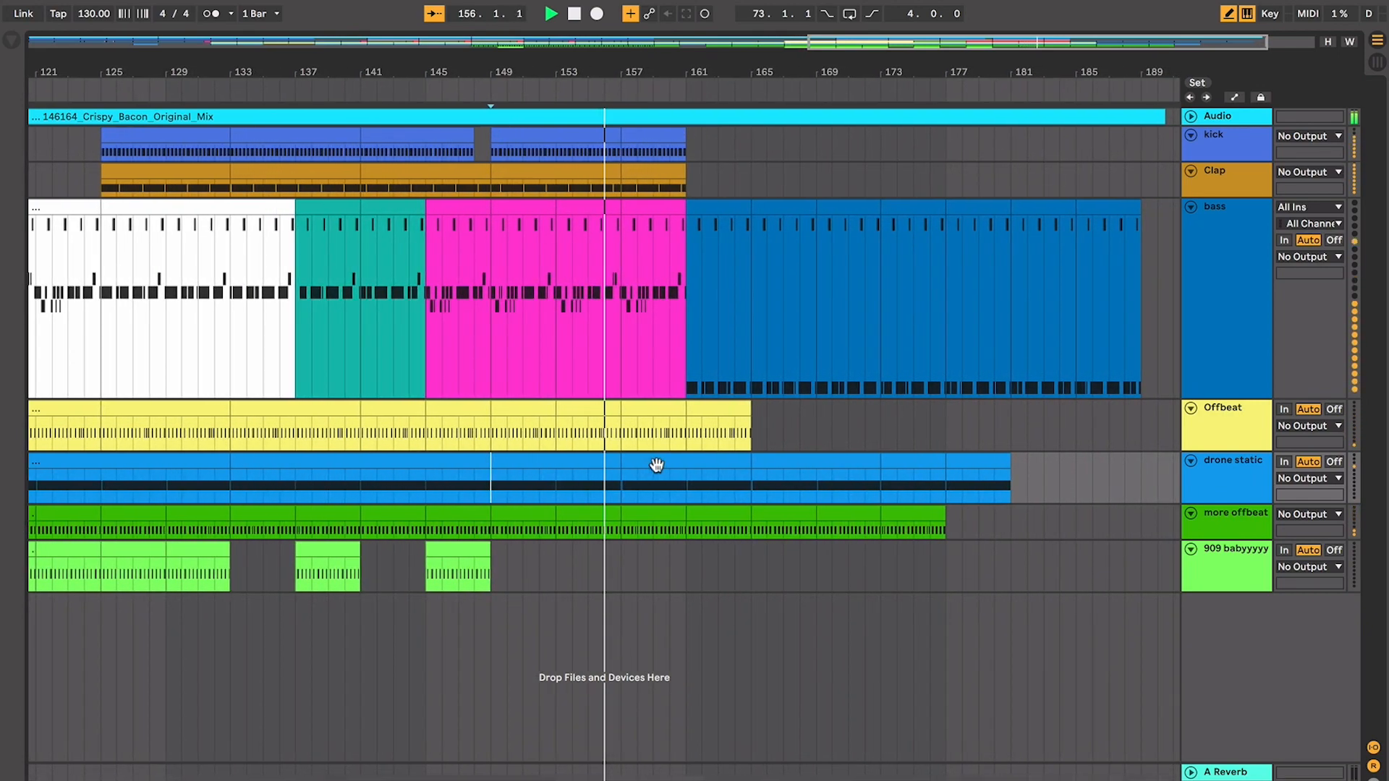
scroll(656, 465, up, 5)
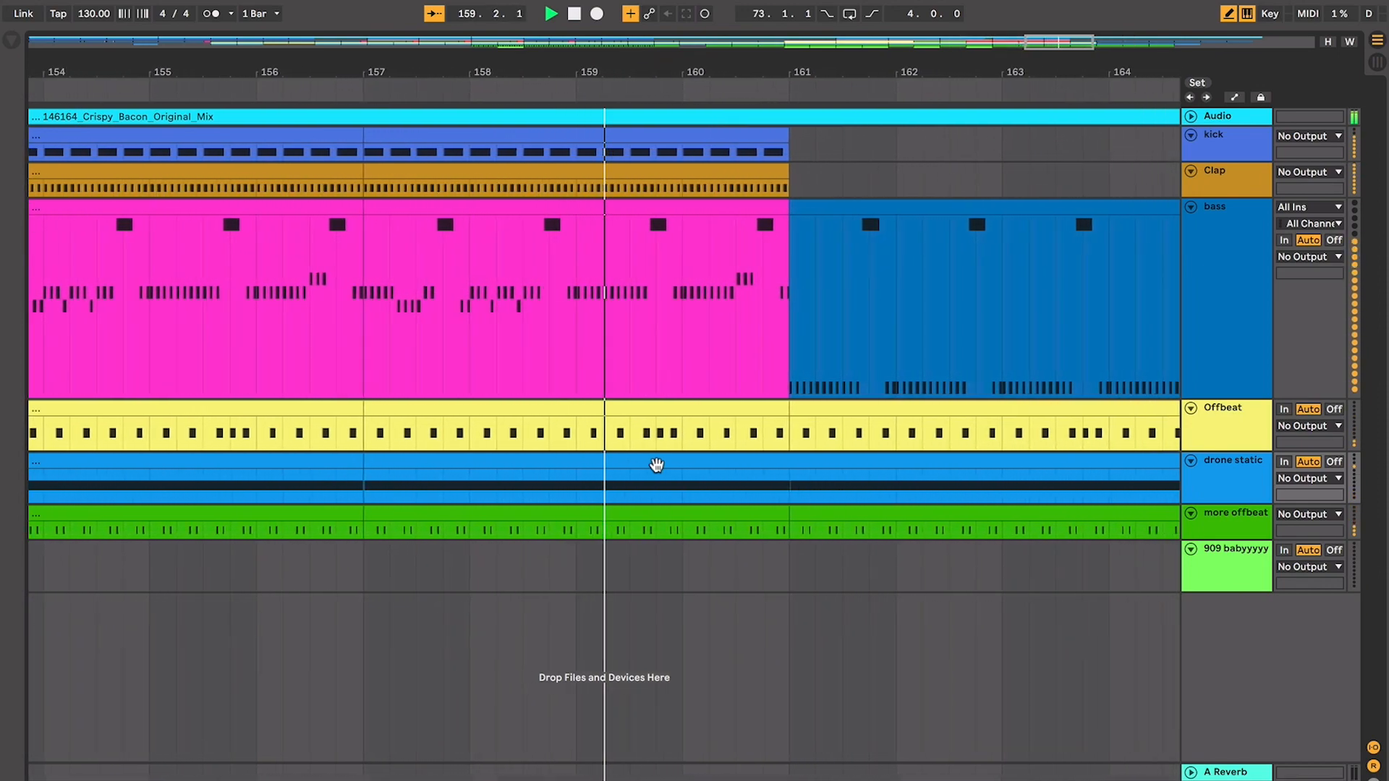
scroll(656, 464, down, 4)
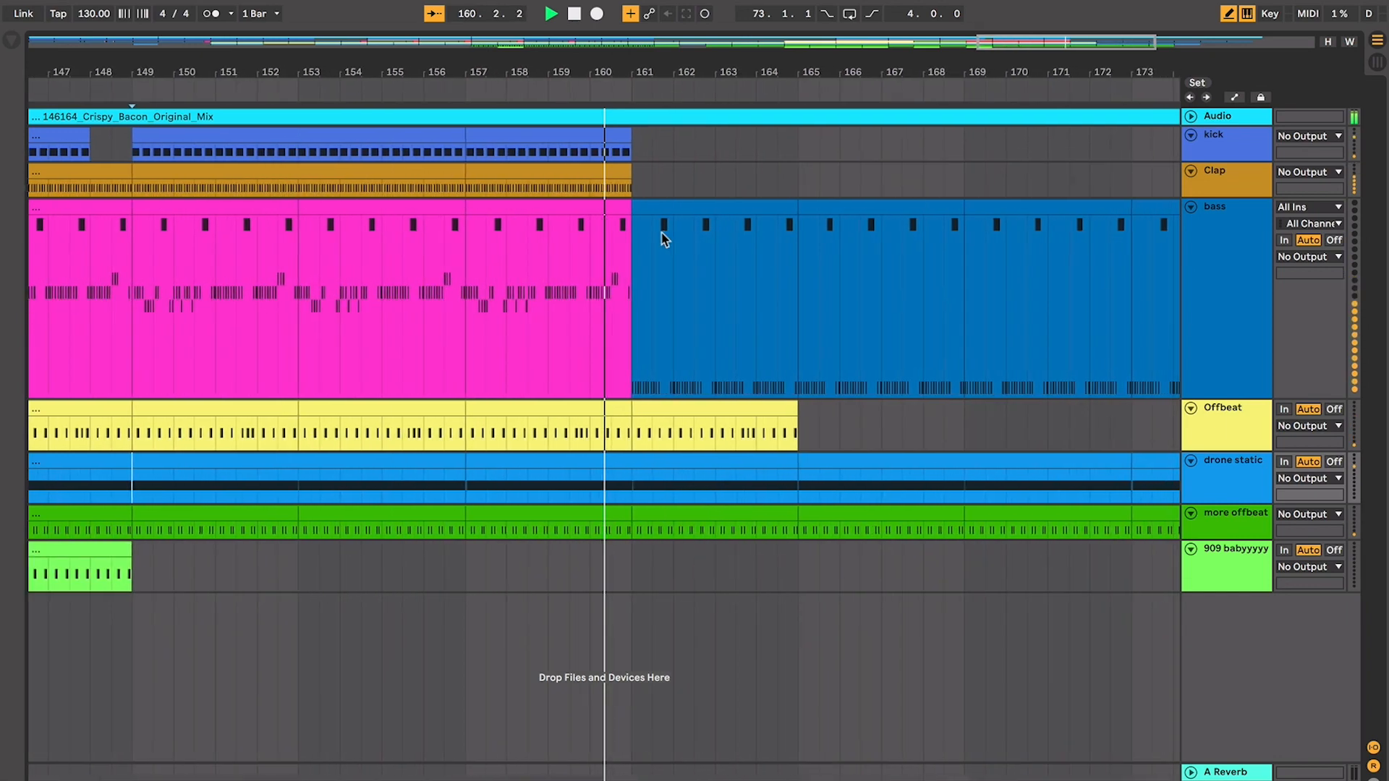
Split the blue bass clip starting at bar 161 at bar 163, and copy its first two bars to bar 159
click(642, 217)
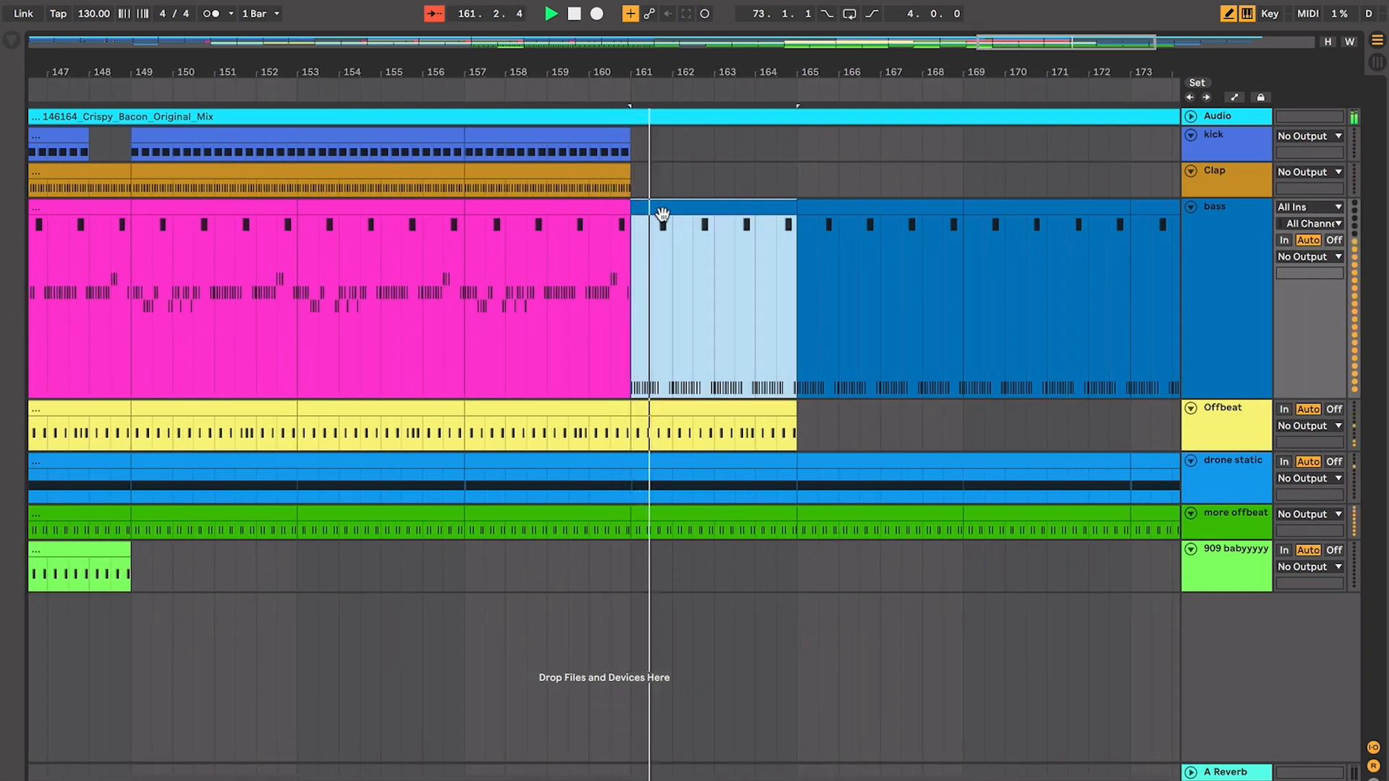
click(713, 262)
key(ctrl+e)
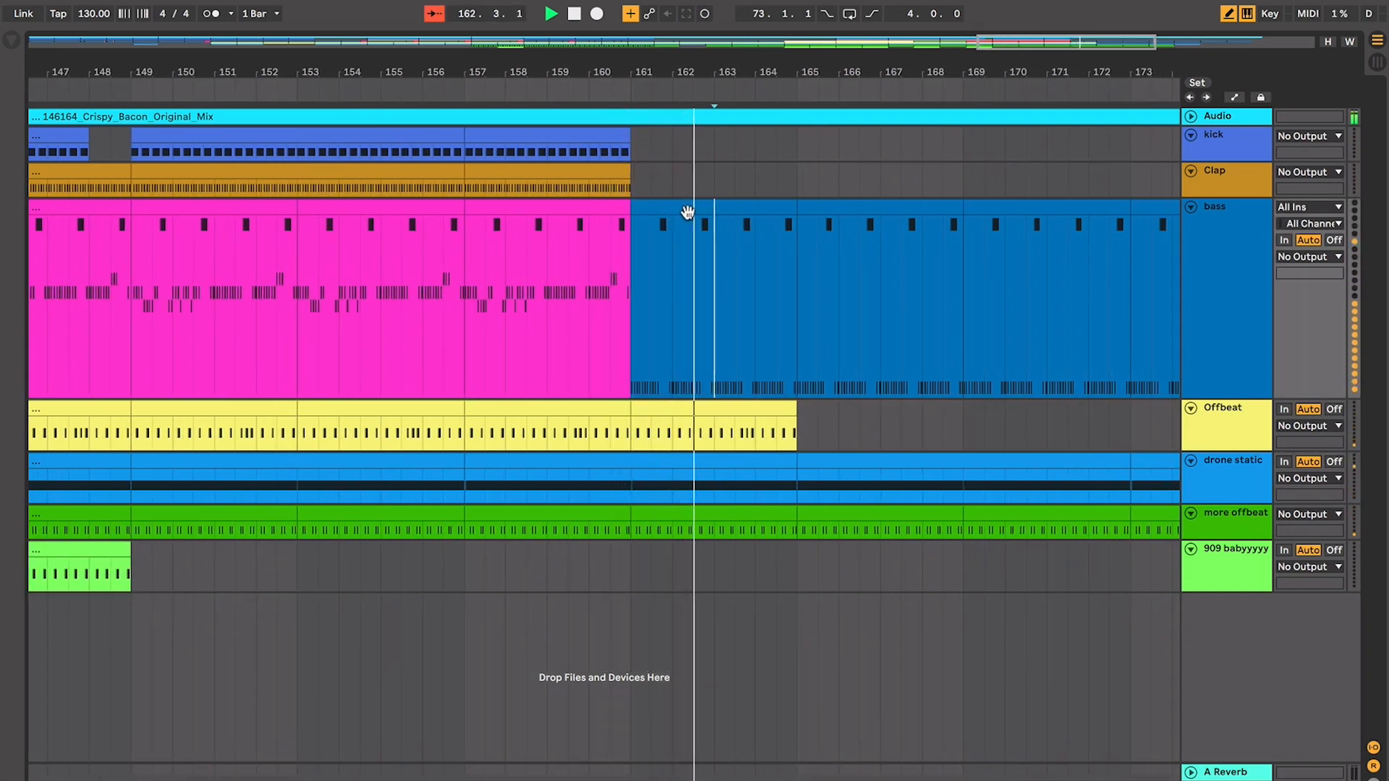
click(687, 210)
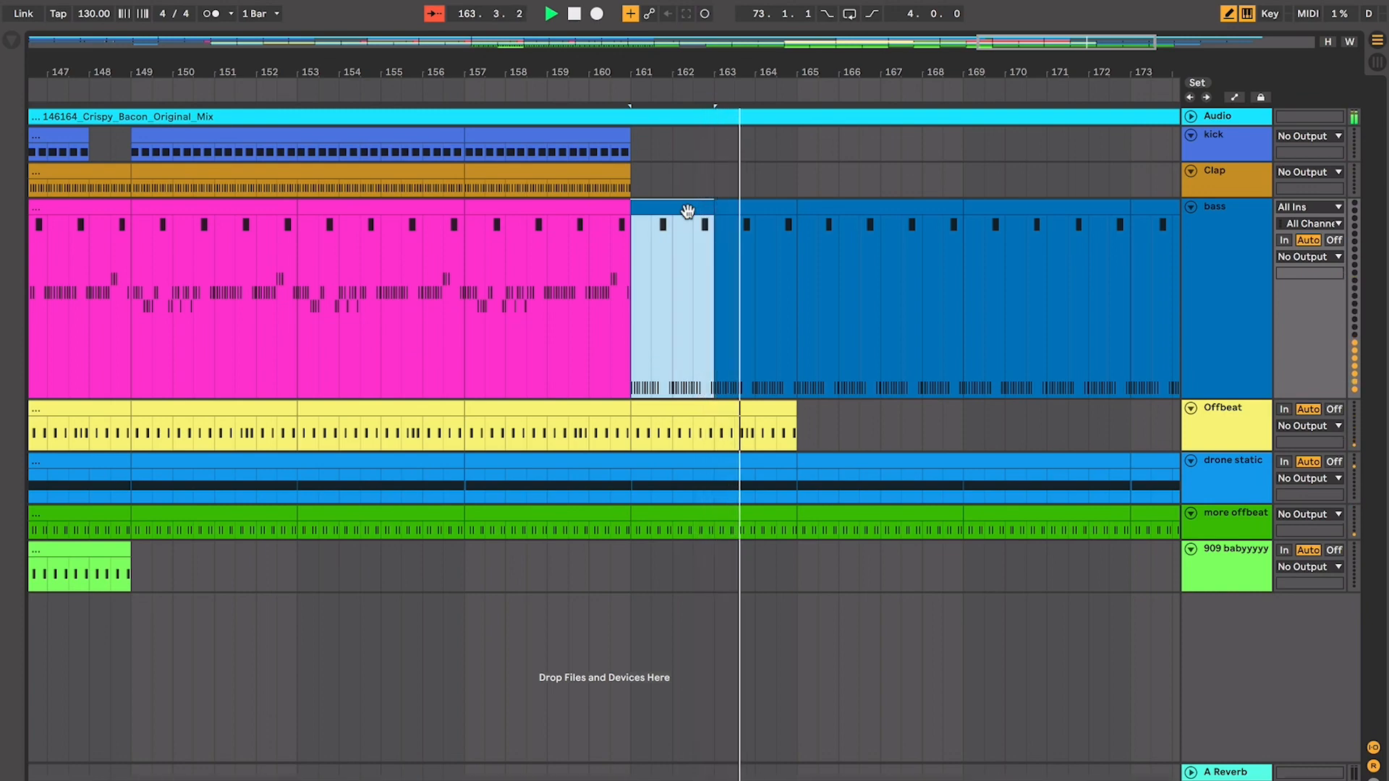
mouse_move(688, 211)
mouse_down()
mouse_move(593, 219)
mouse_move(611, 219)
mouse_up()
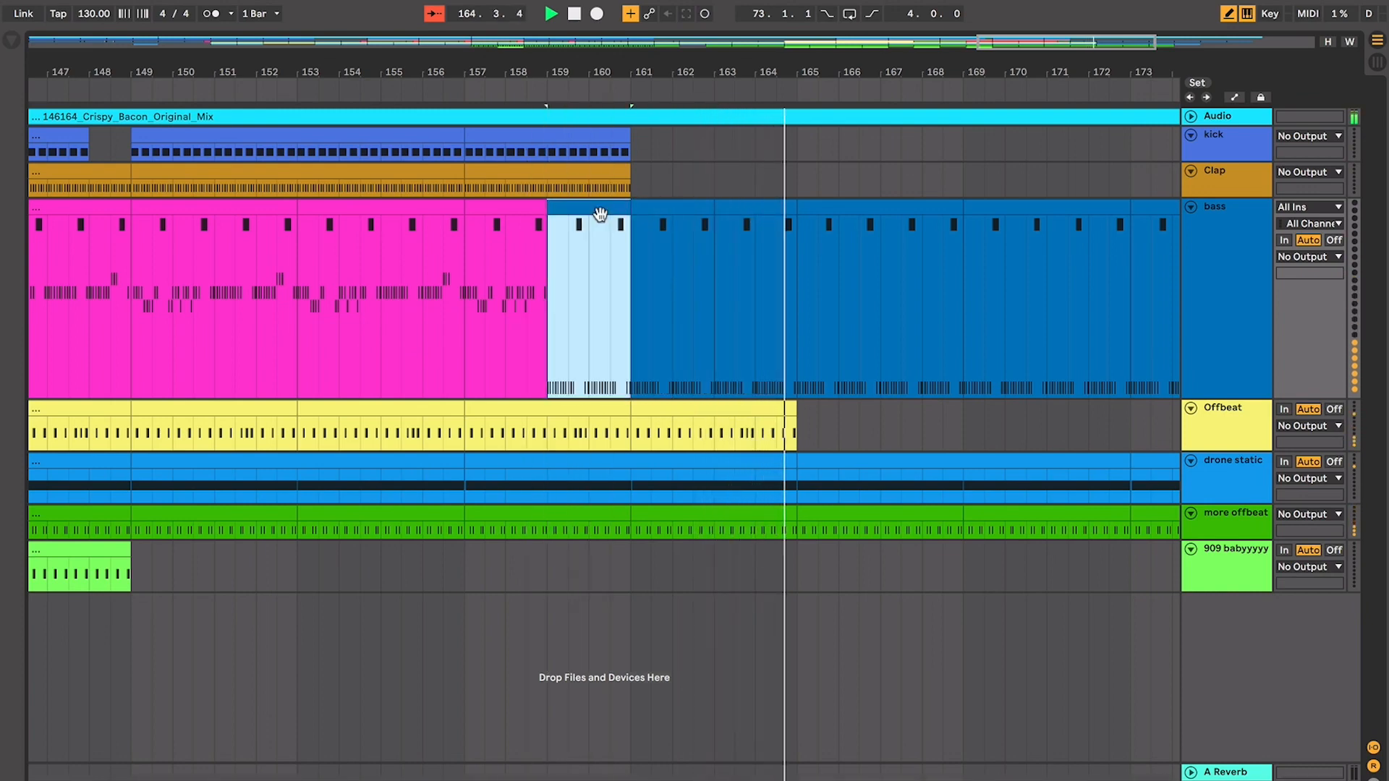
Stop playback and inspect the blue bass section from bar 159 to bar 165
click(650, 241)
key(space)
key(minus)
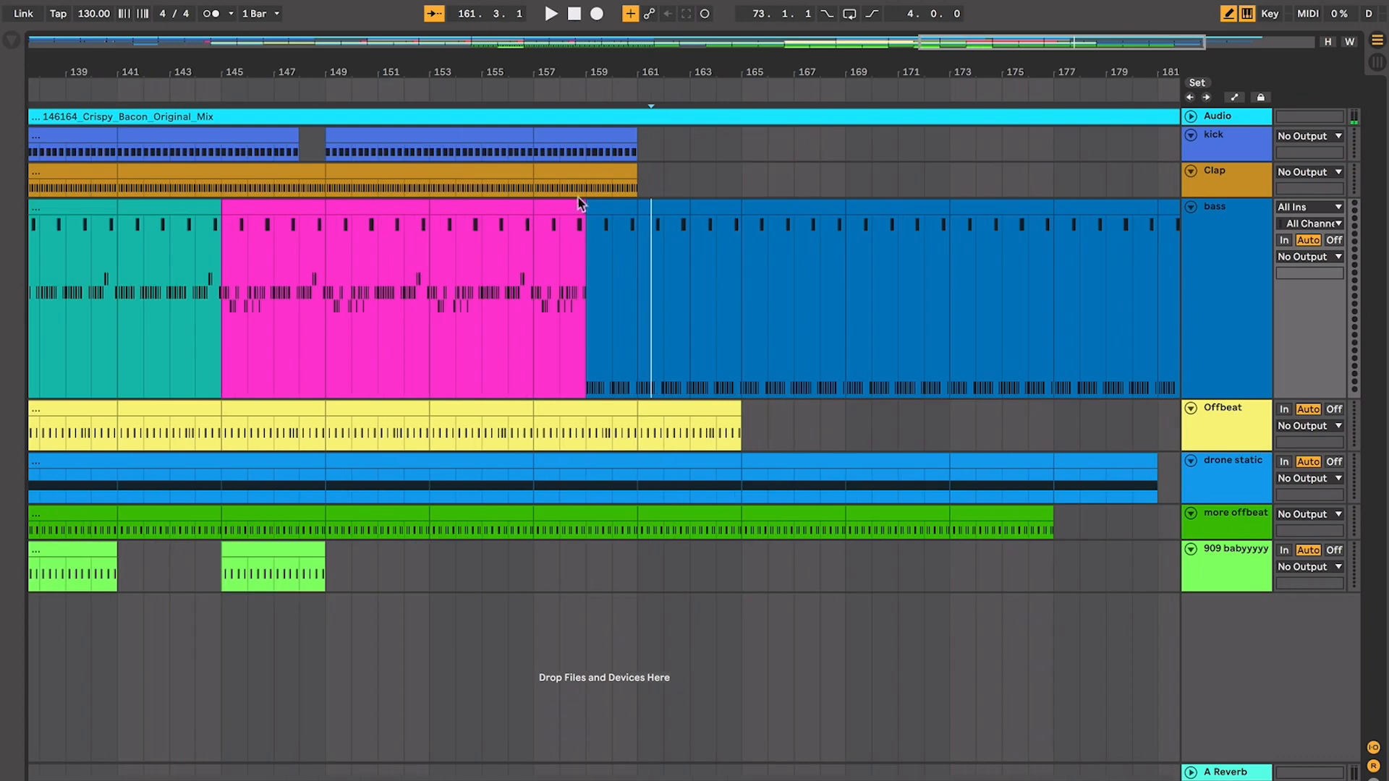
click(603, 208)
key(ctrl+d)
click(740, 236)
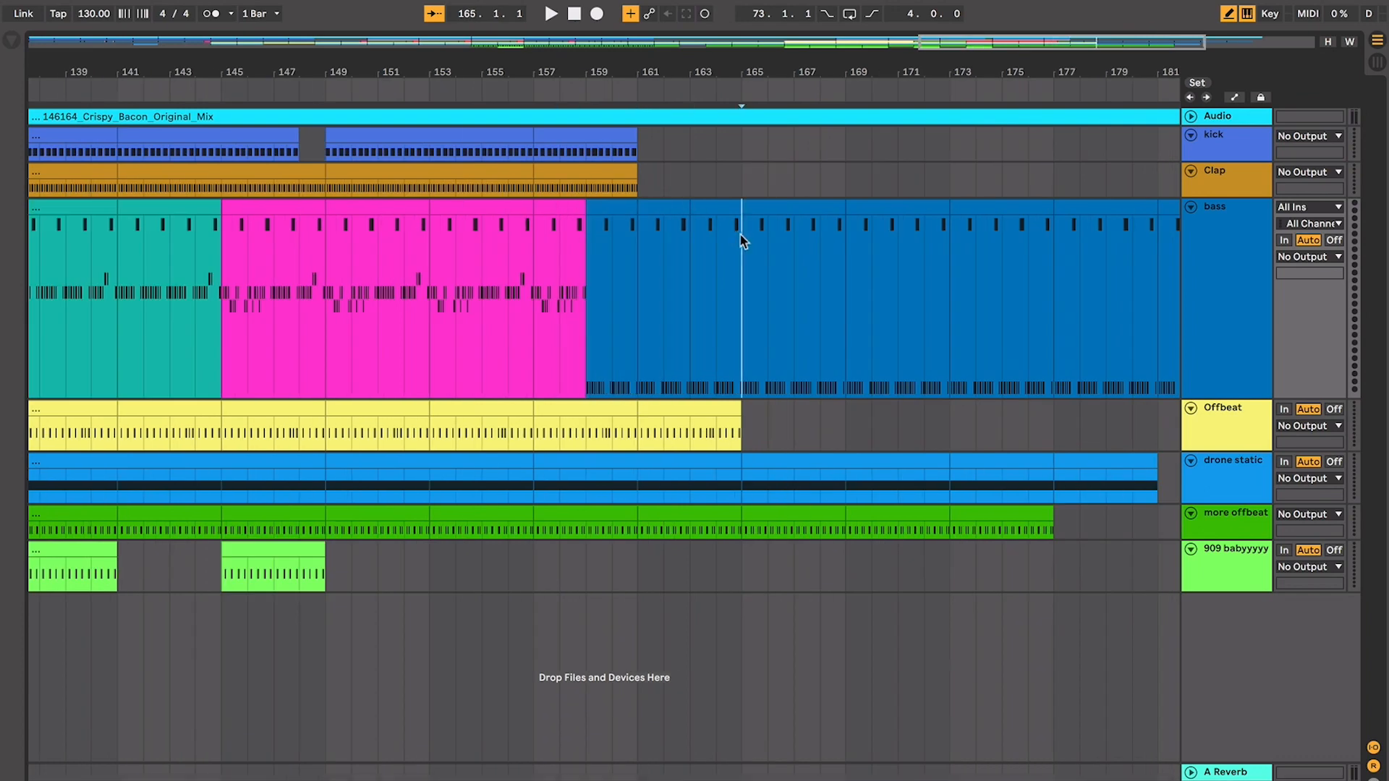
Follow the blue bass outro up to bar 185 and bring the whole arrangement into view
key(minus)
key(minus)
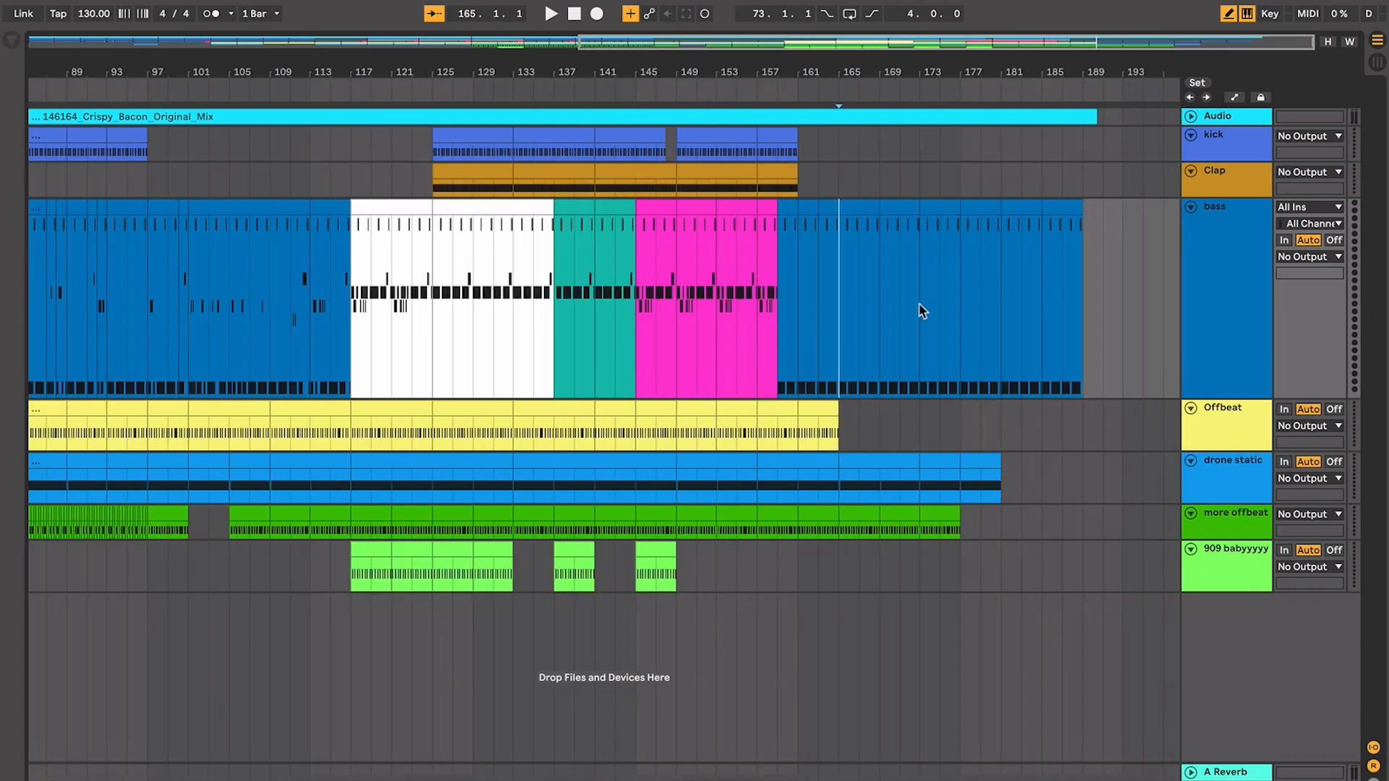
click(939, 289)
click(1041, 271)
scroll(798, 269, left, 1)
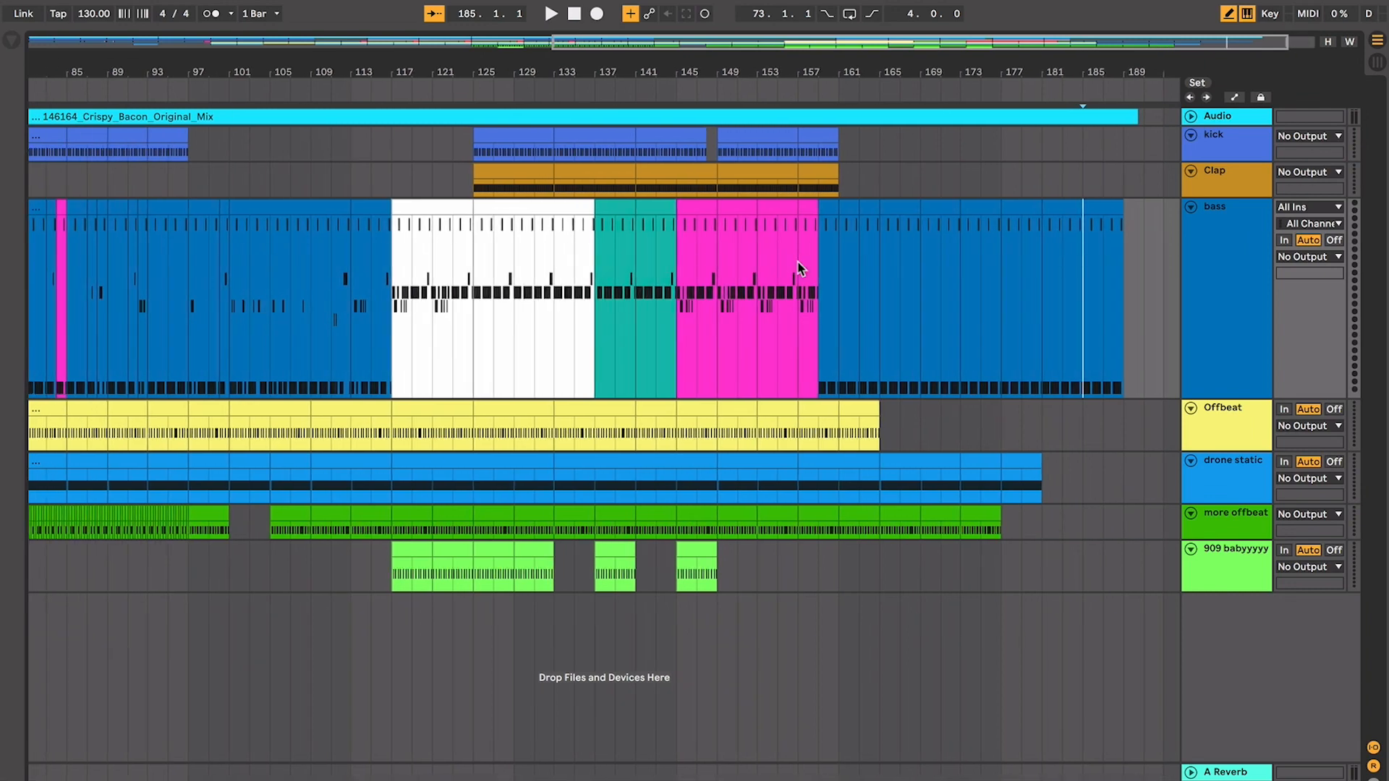
key(minus)
key(minus)
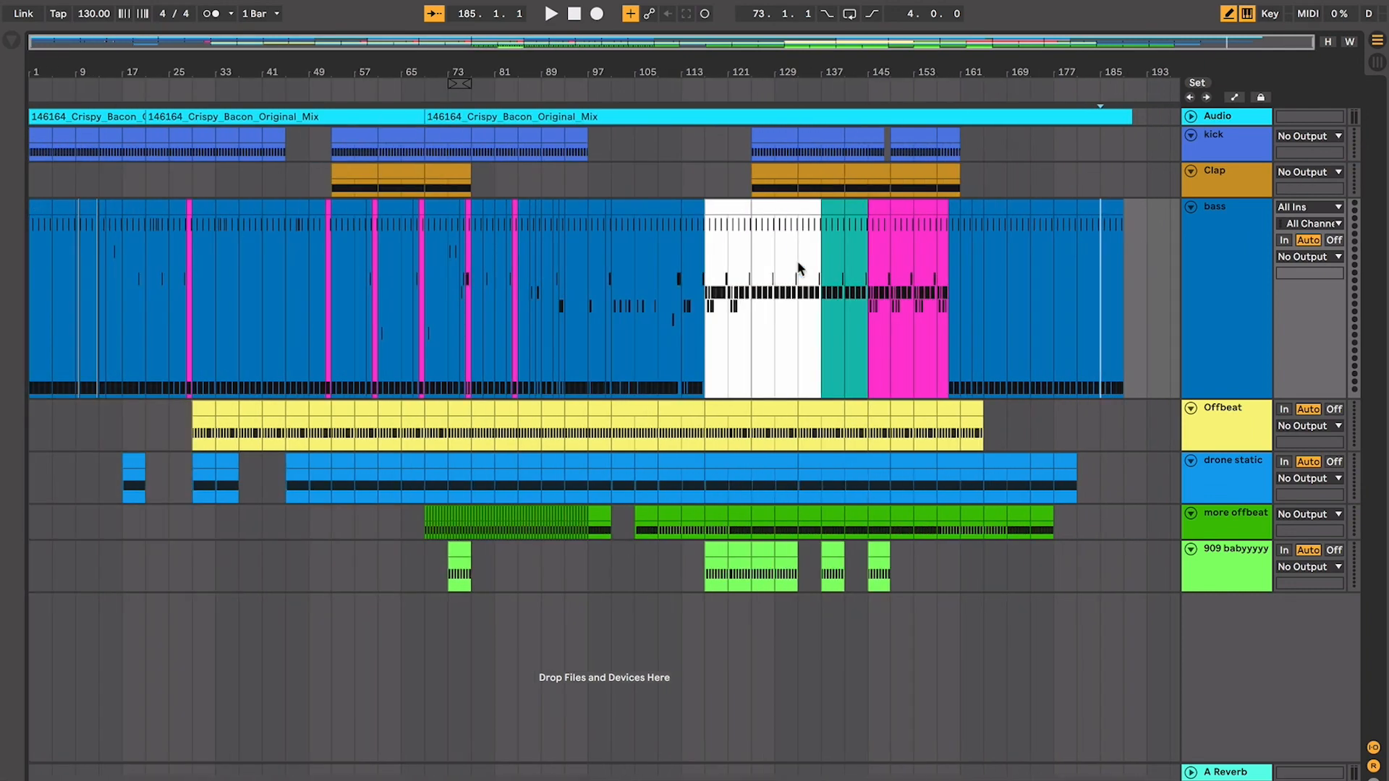
Compare the blue bass clips in the first 13 bars with the white bass section, including its clip at bar 125
click(89, 230)
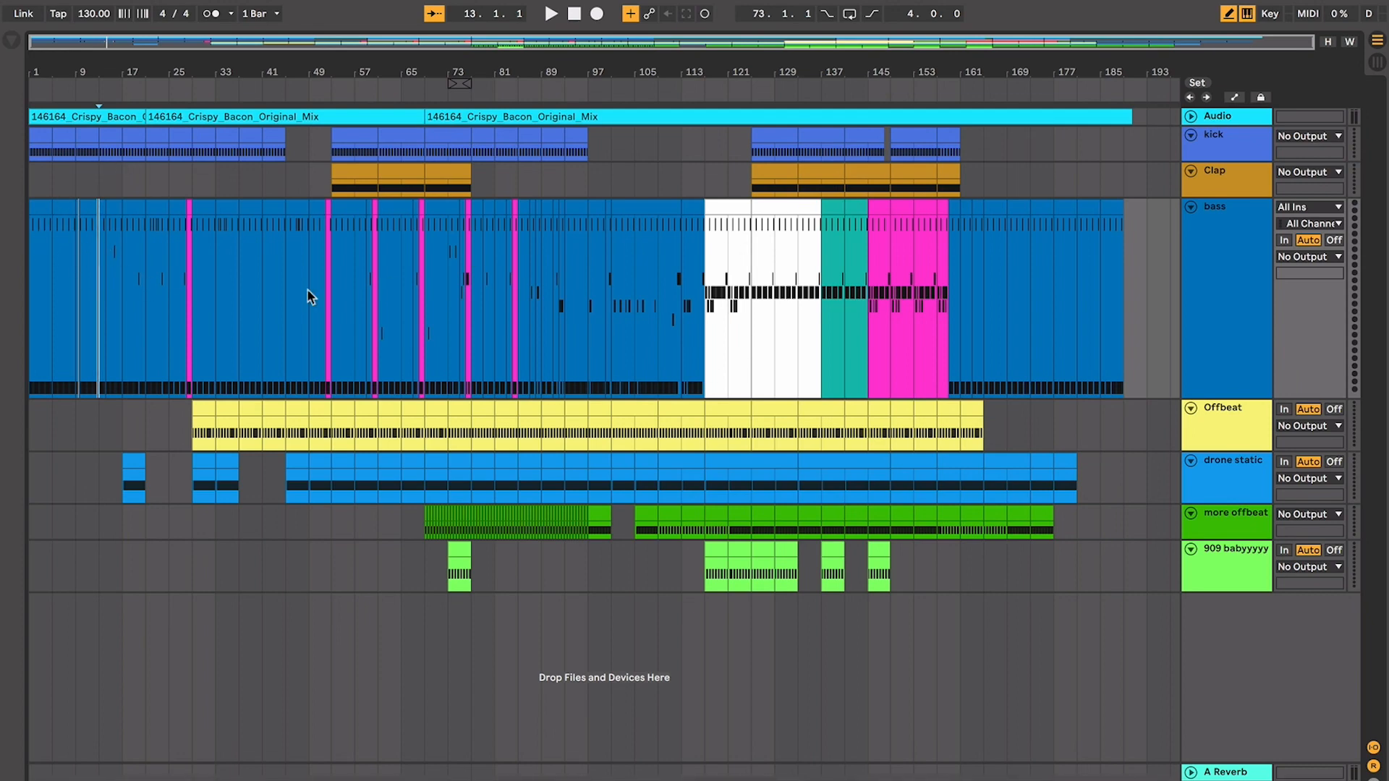
click(738, 208)
click(778, 215)
click(52, 217)
click(76, 217)
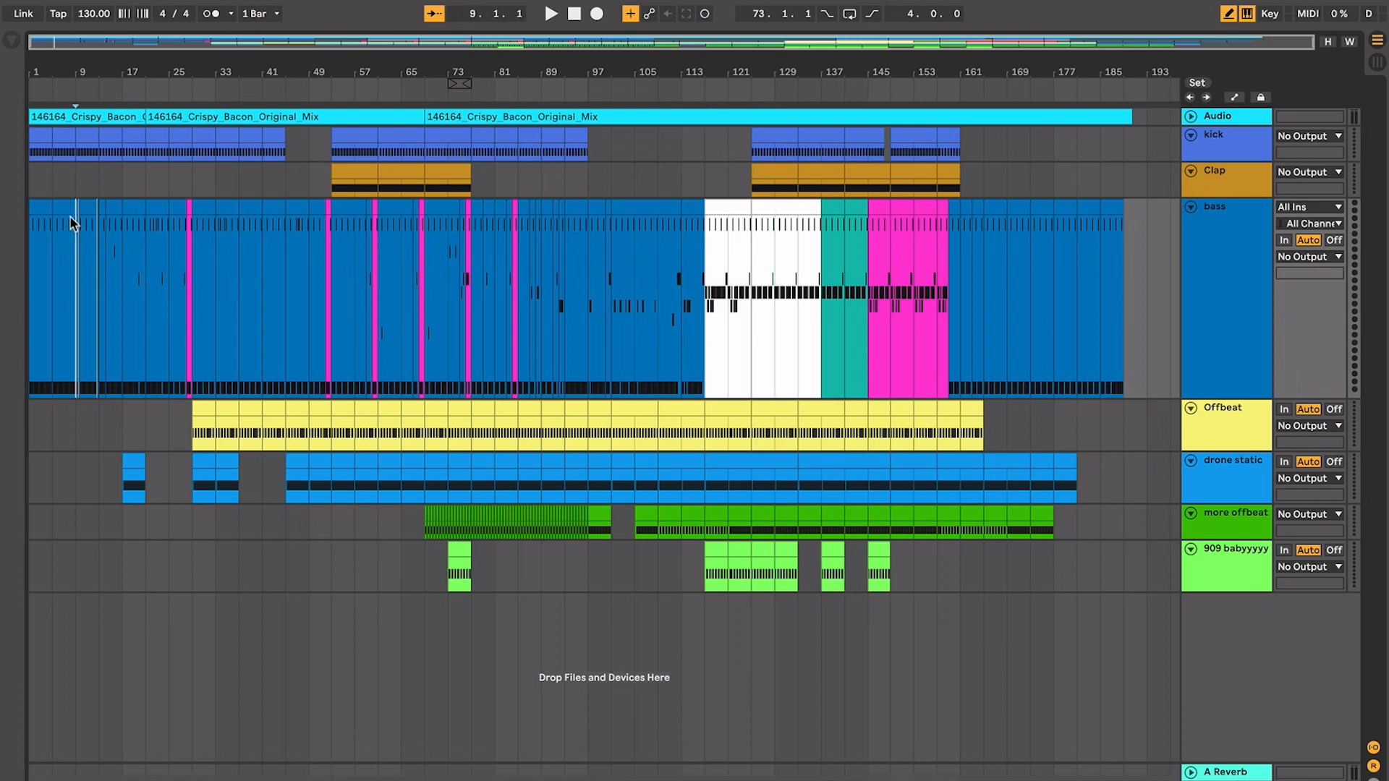
click(45, 205)
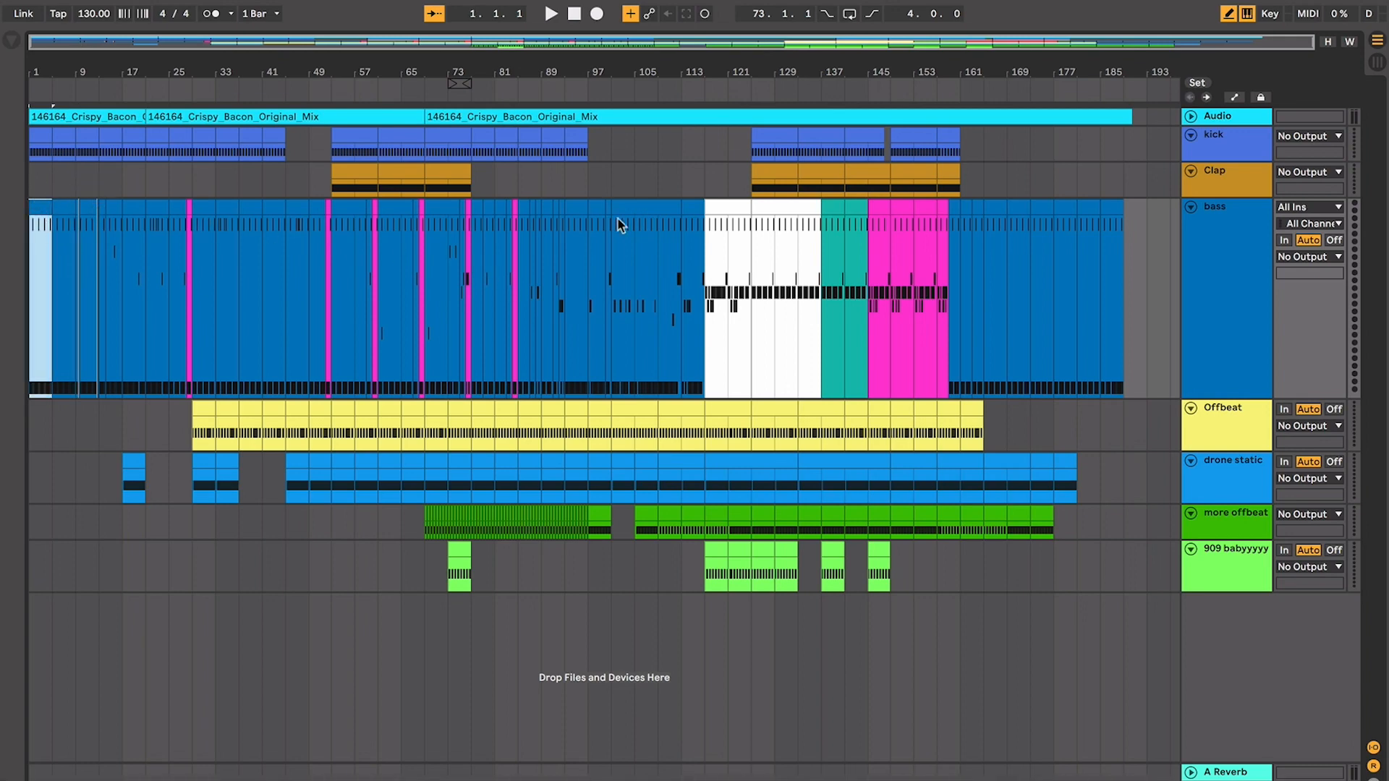
click(768, 207)
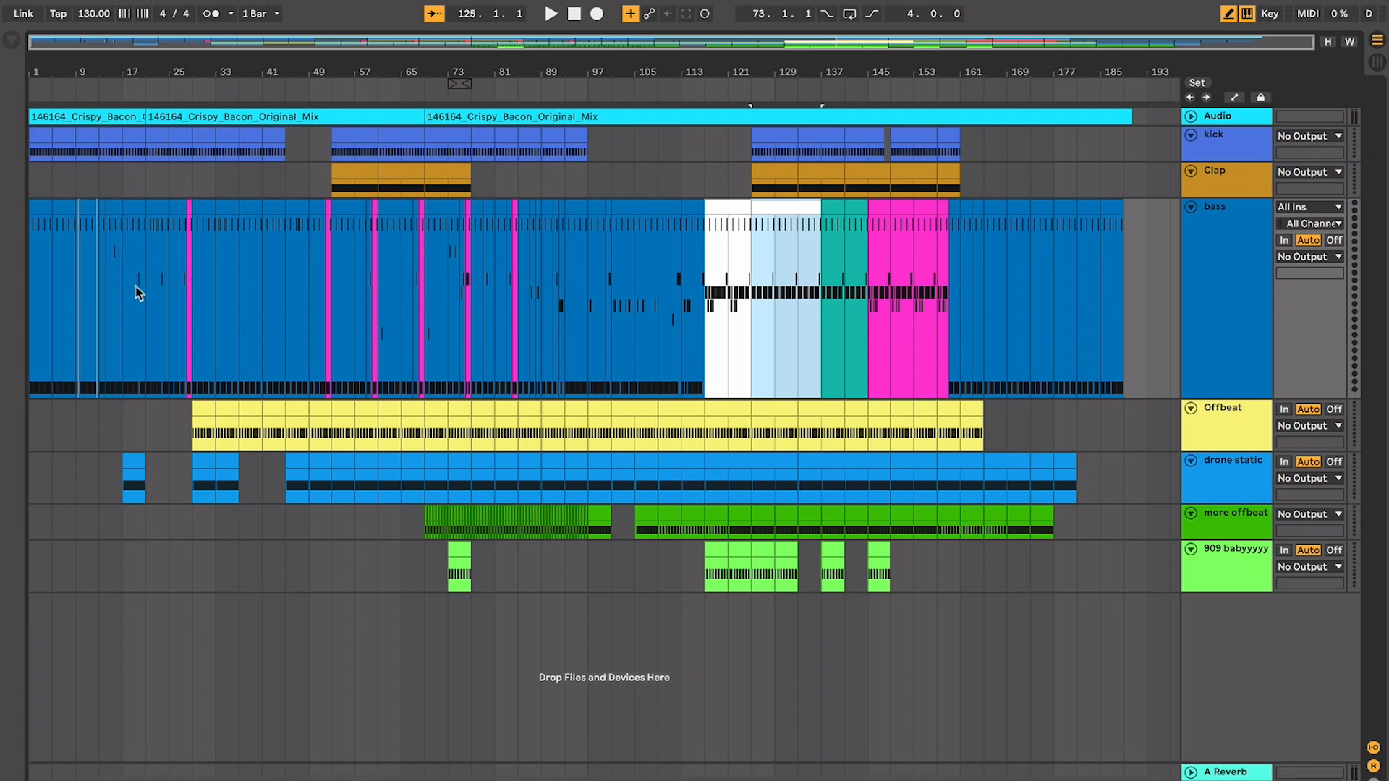
Examine bars 17 to 37, checking the drone static entries and the Offbeat clip at bar 33
click(114, 266)
key(plus)
key(plus)
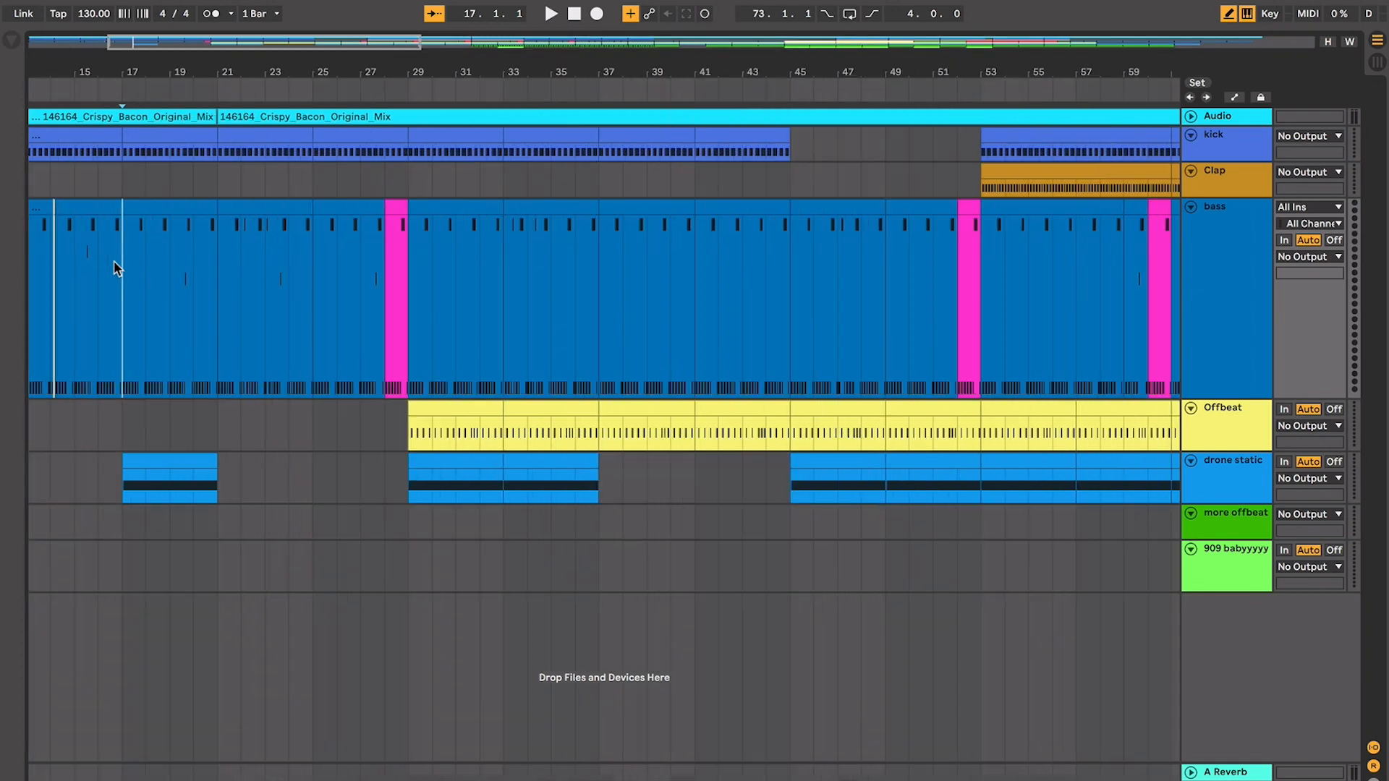
click(210, 278)
scroll(257, 412, right, 3)
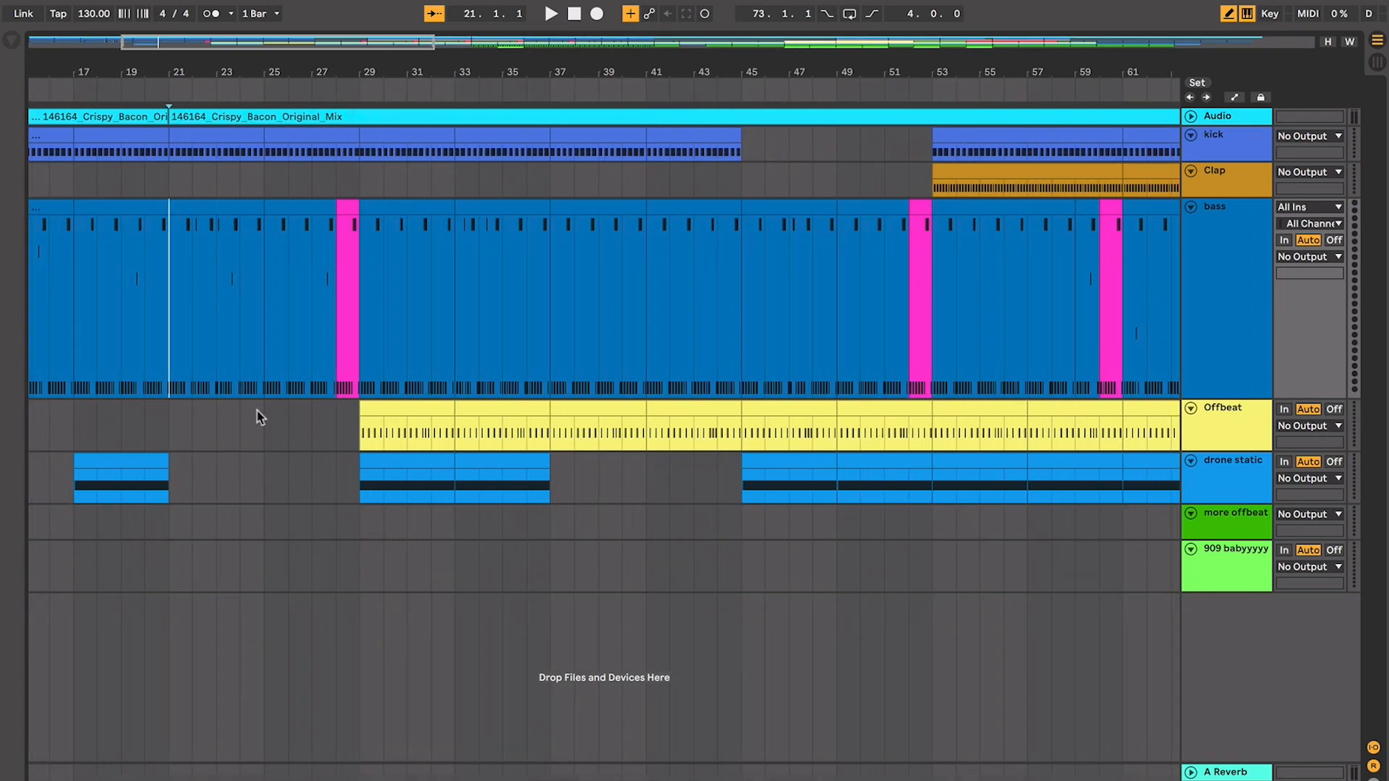
click(123, 465)
scroll(264, 467, right, 1)
scroll(332, 413, right, 2)
click(415, 412)
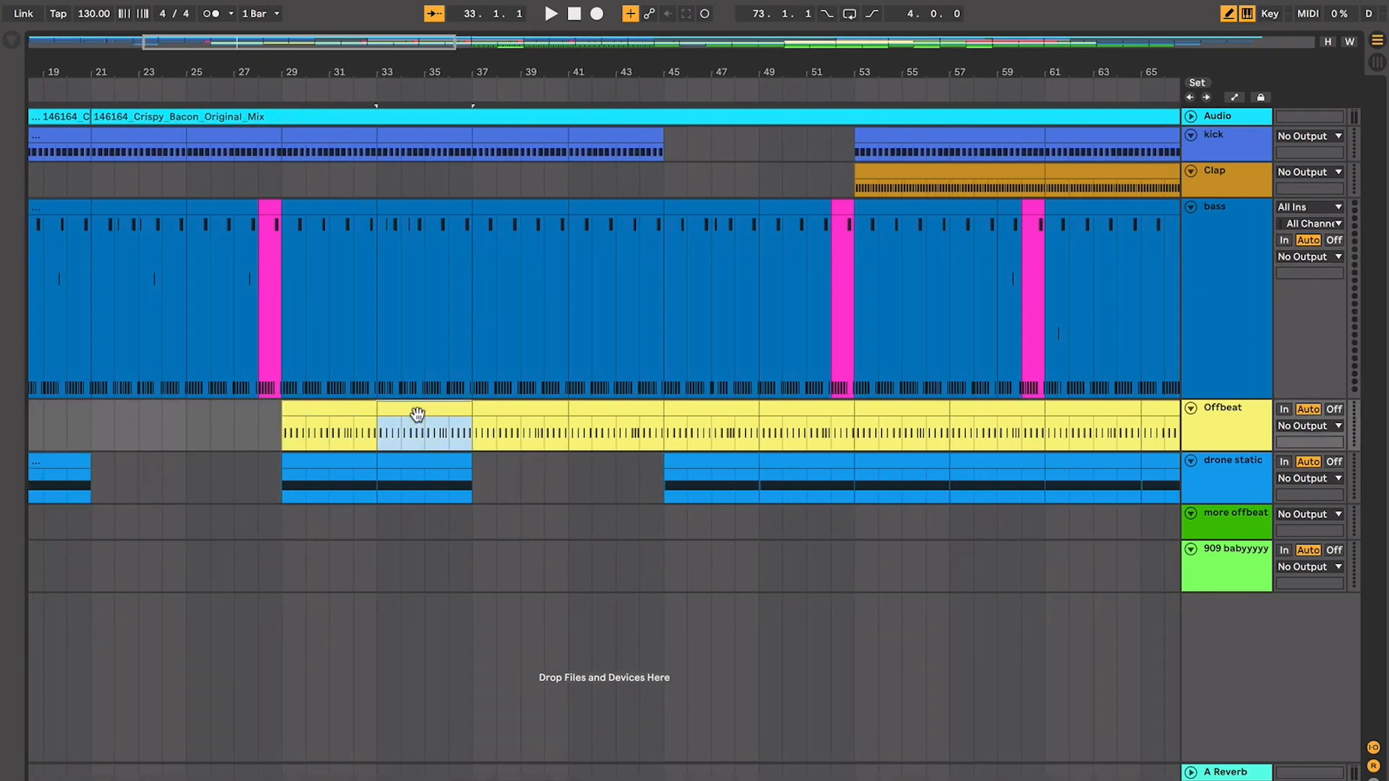
Highlight the kick and clap gap between bars 45 and 53, and select the first clap clip at bar 53
scroll(434, 405, right, 3)
drag(555, 157, 737, 163)
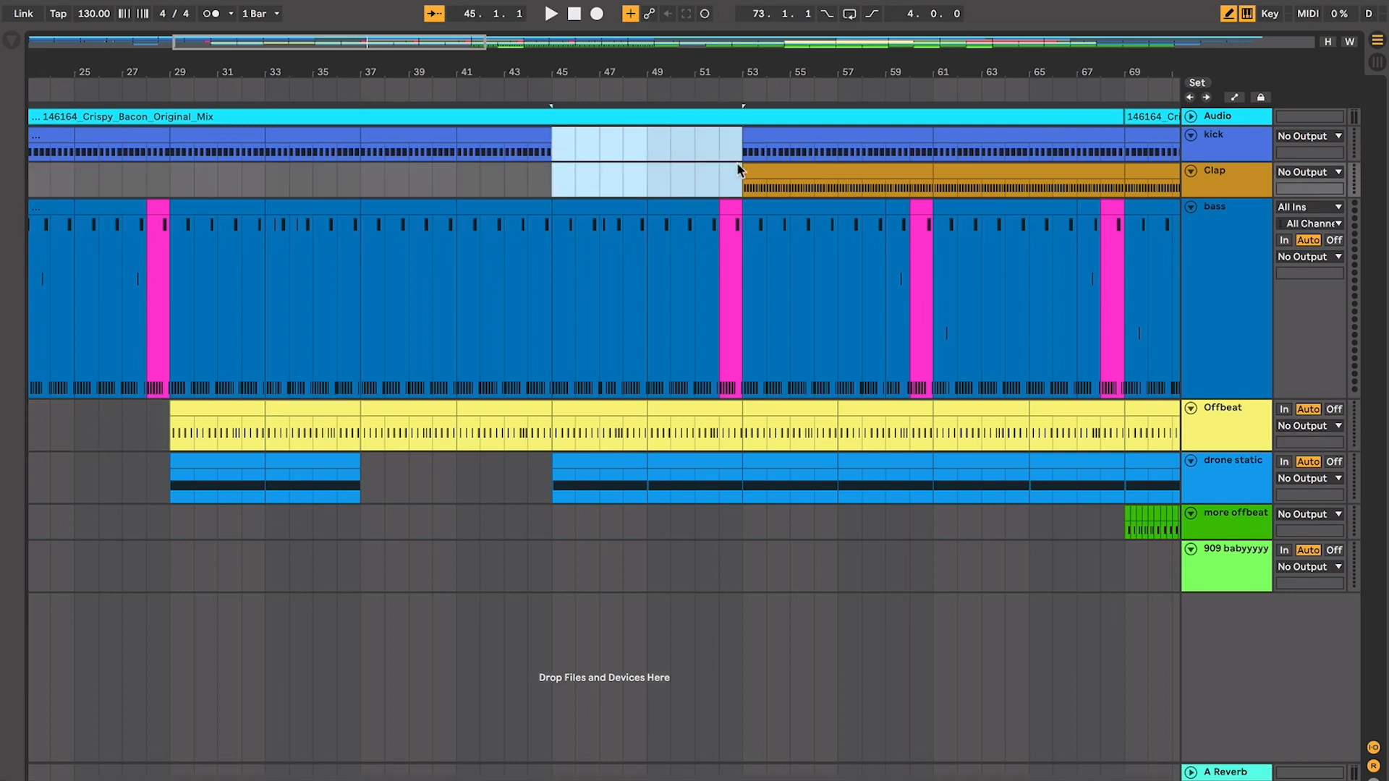
scroll(727, 165, right, 2)
click(714, 168)
scroll(714, 168, down, 6)
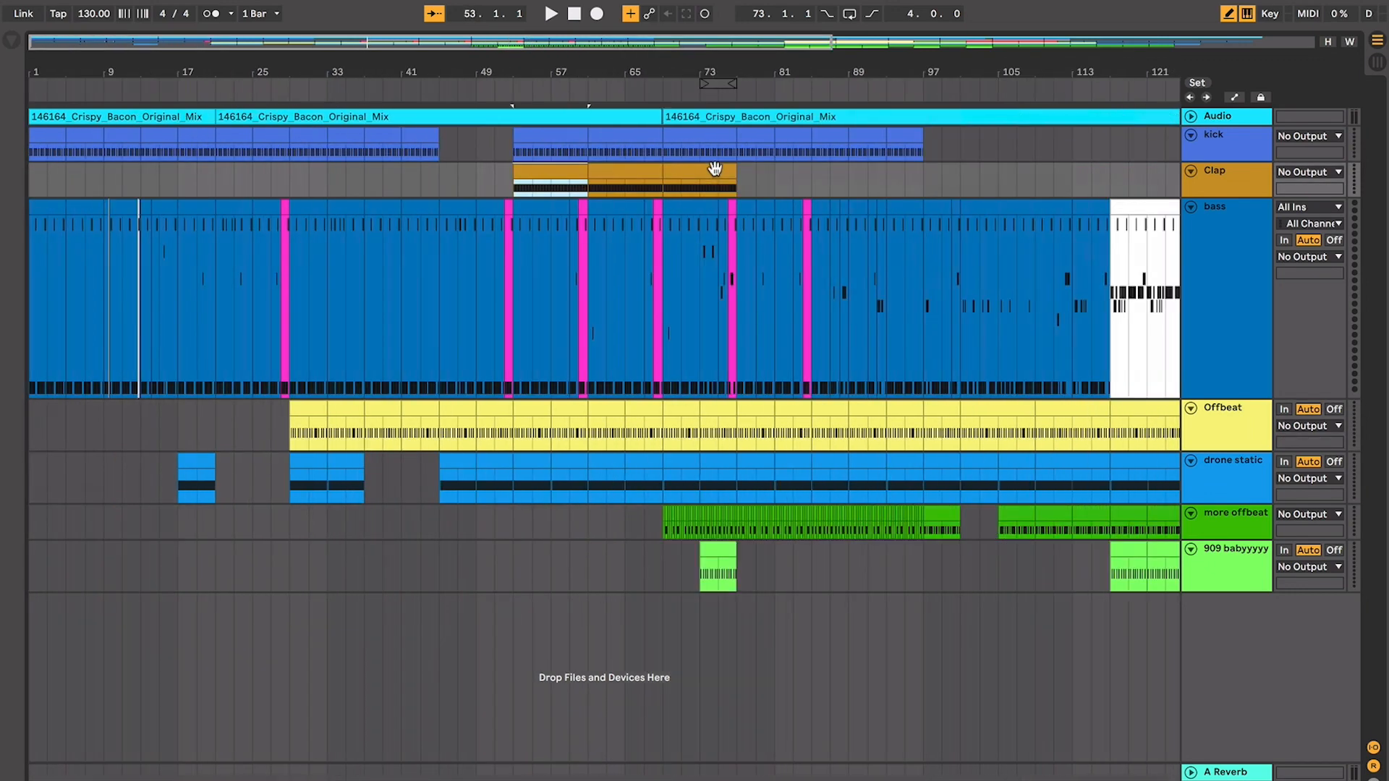
Check the bass at bar 81 and the start of the more offbeat part at bar 69
click(739, 229)
scroll(737, 222, right, 4)
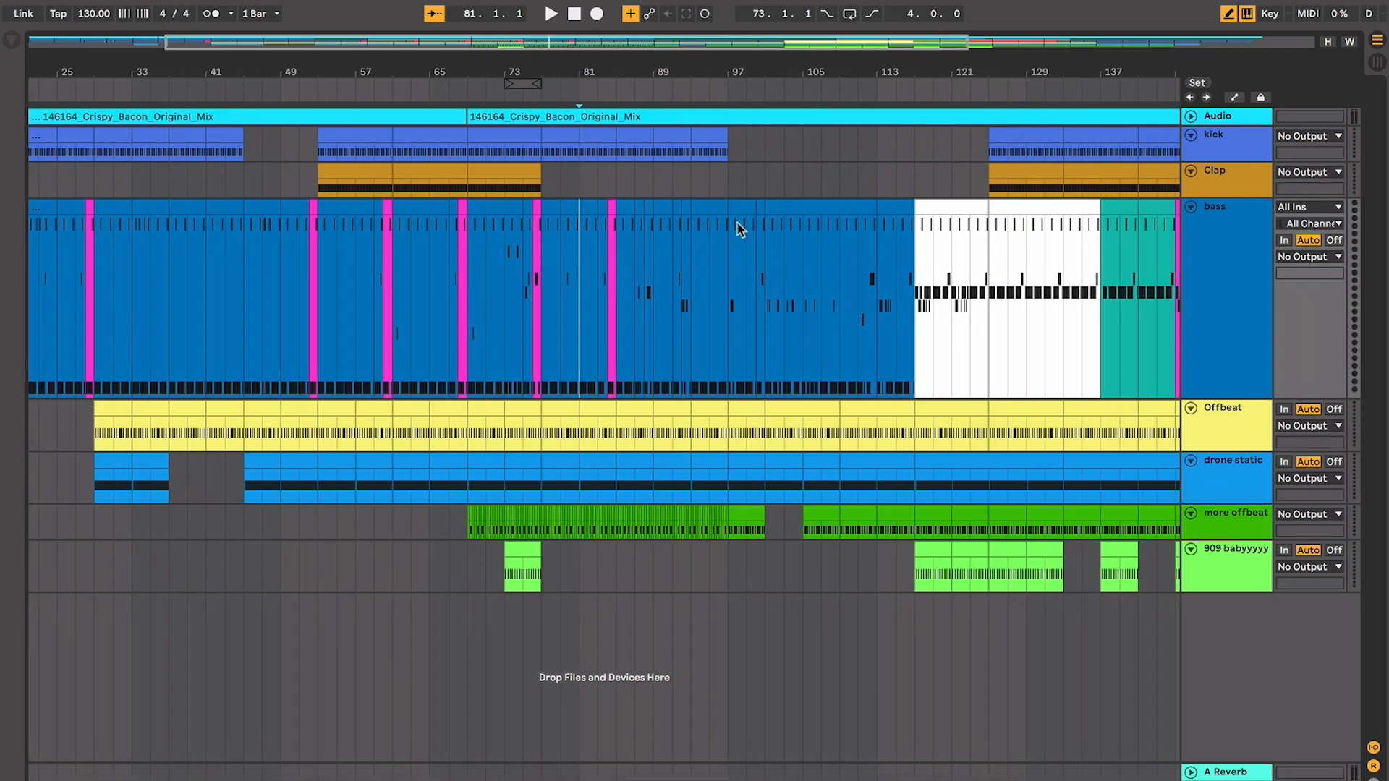
click(455, 527)
click(470, 526)
scroll(736, 387, right, 3)
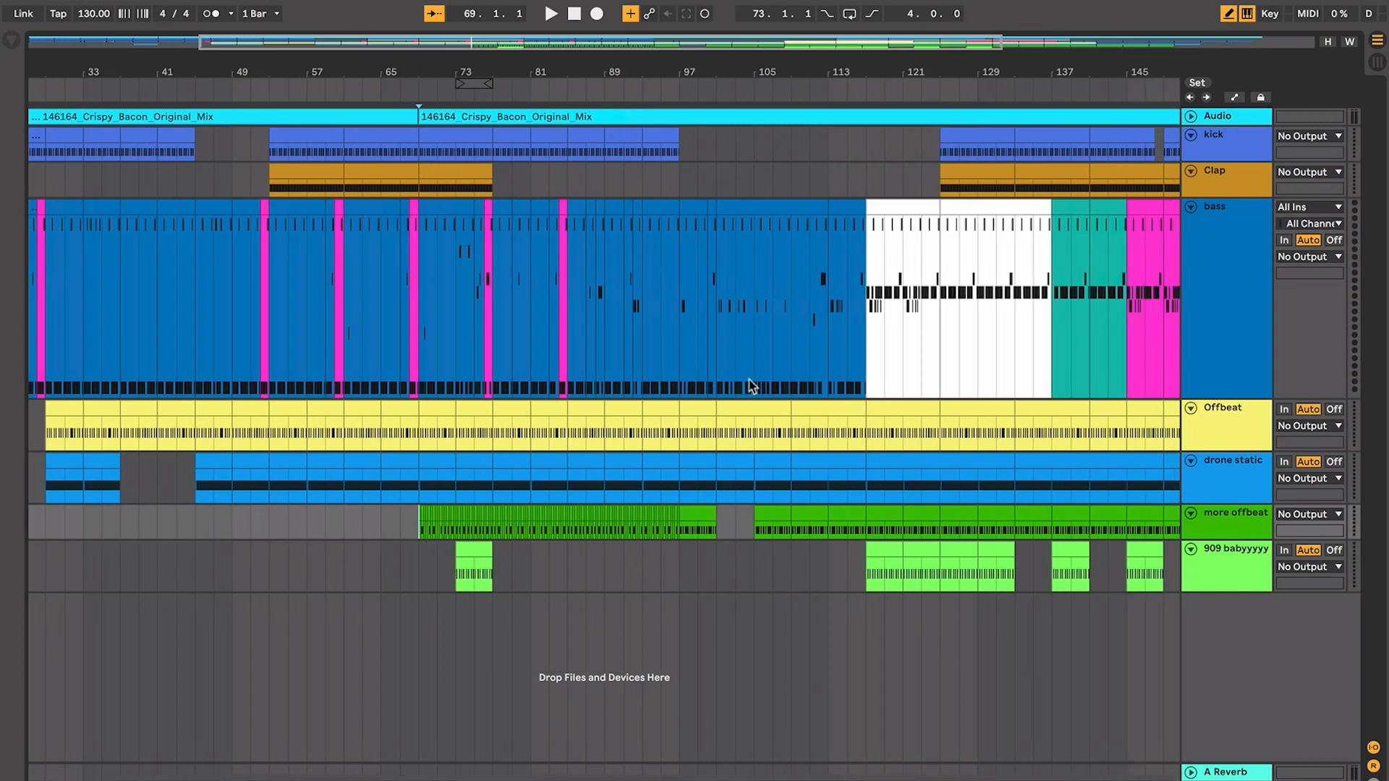
Examine the clap gap leading to bar 125, and compare the white bass clips at bars 117 and 125
drag(637, 169, 875, 168)
click(874, 168)
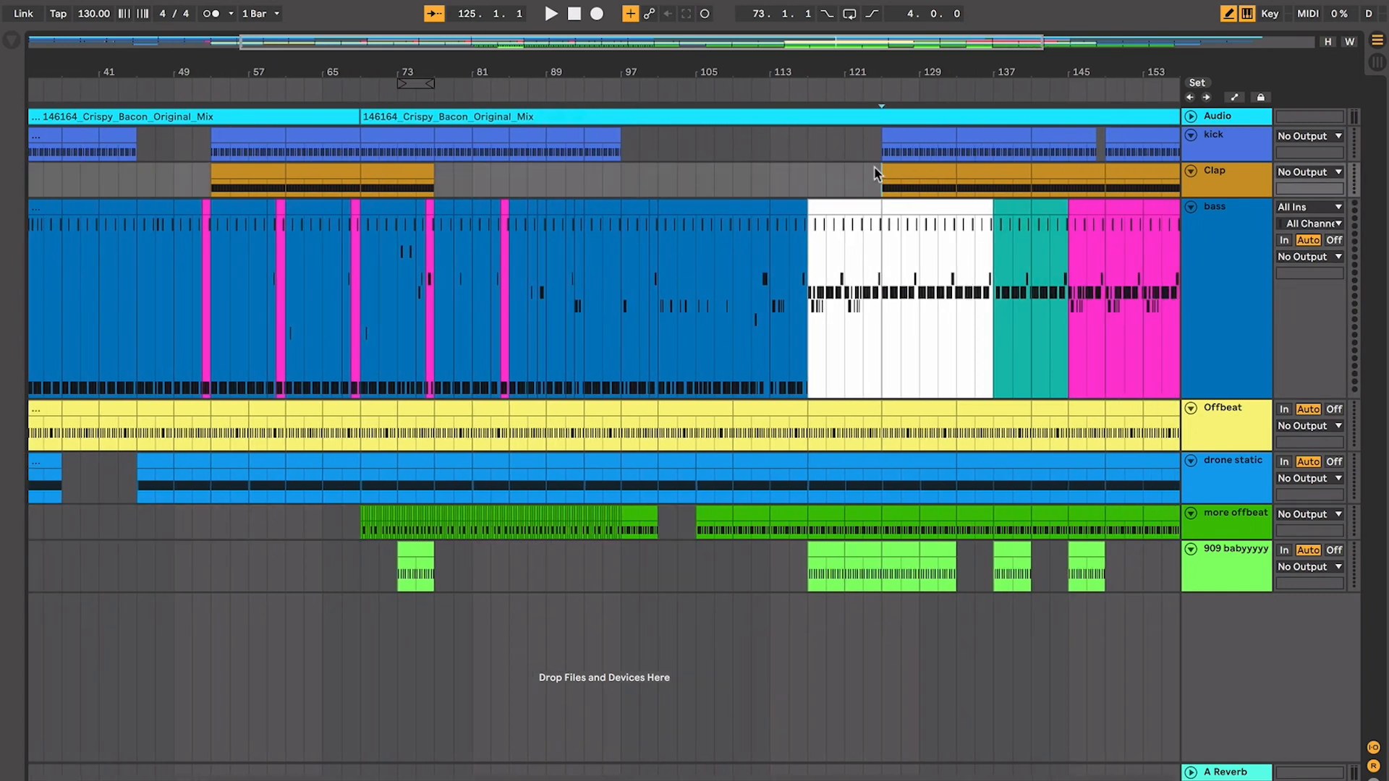
click(830, 209)
scroll(829, 209, right, 3)
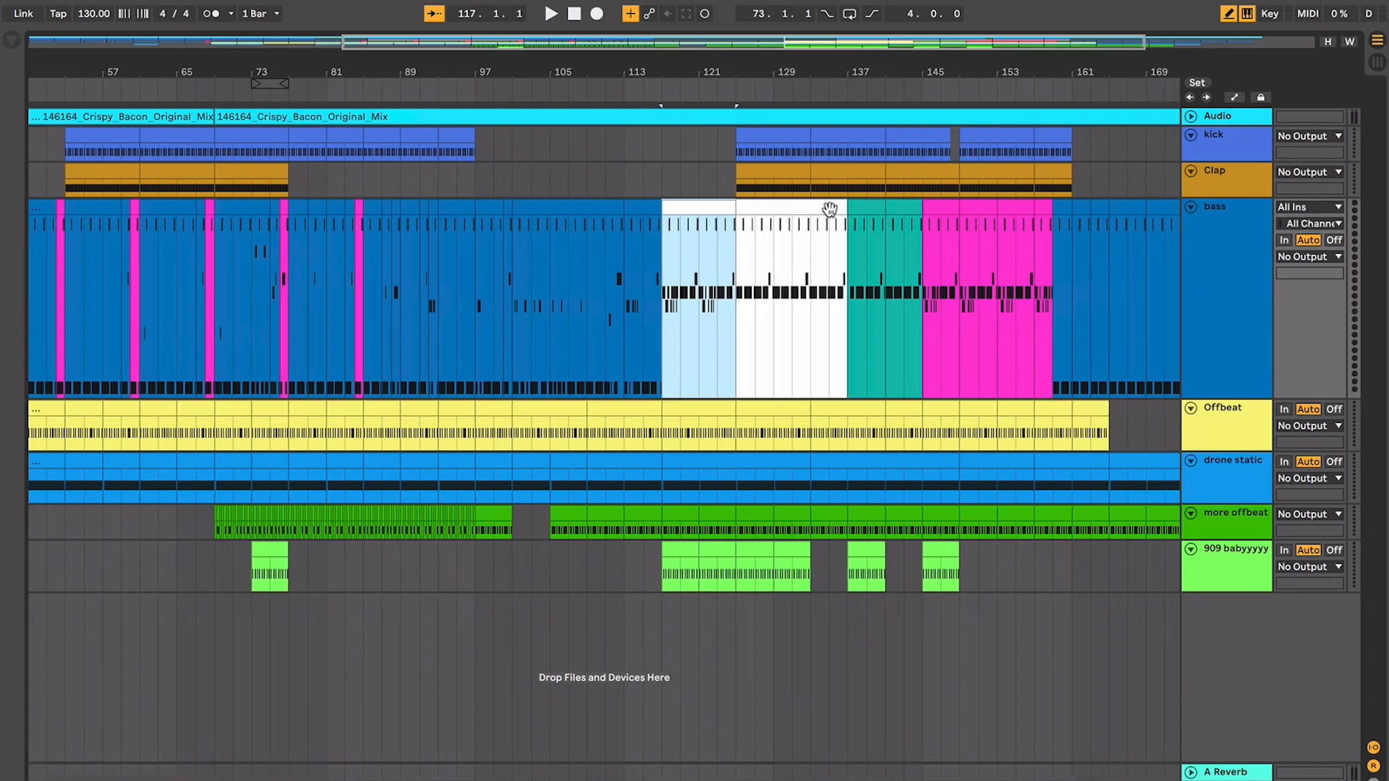
scroll(719, 224, right, 3)
click(707, 217)
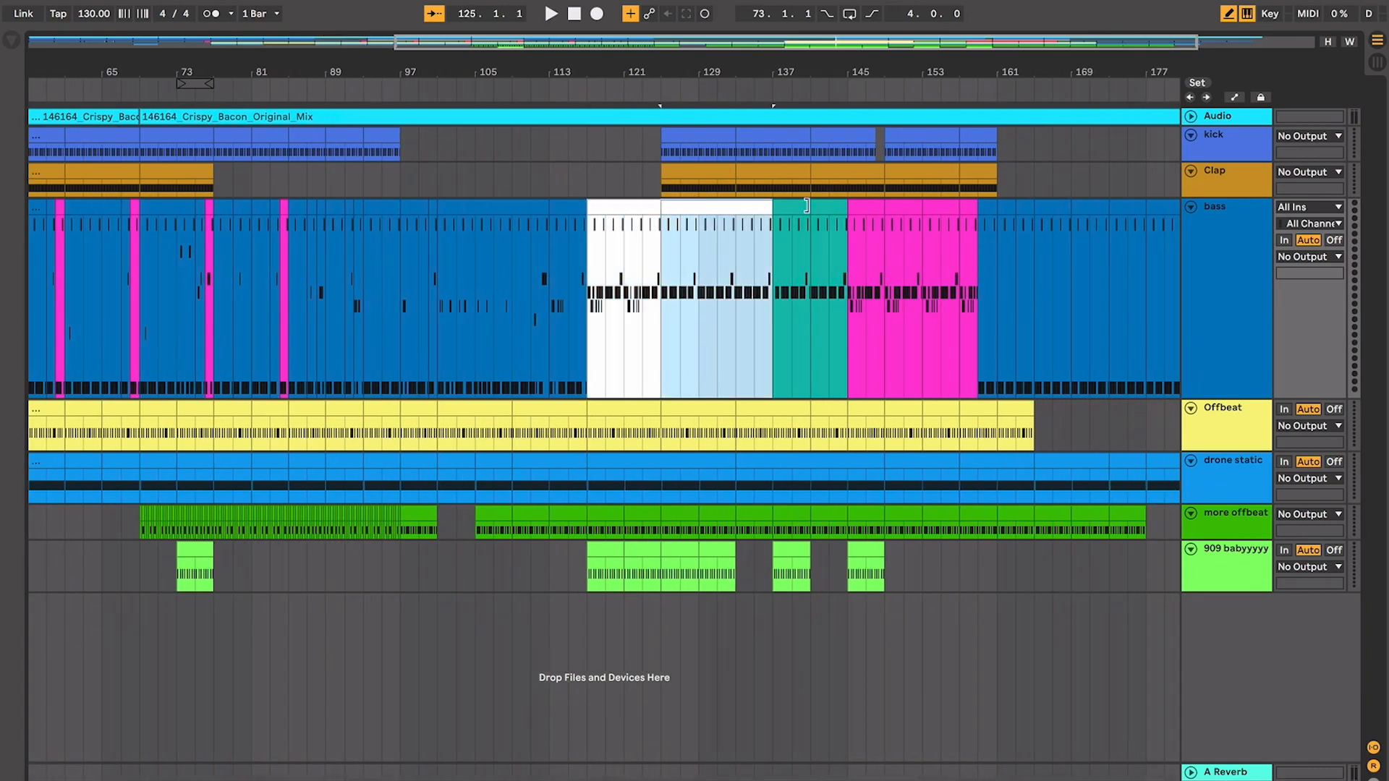
Compare the pink bass section at bars 147 and 157 with the two-bar blue clip at bar 159
click(860, 226)
scroll(857, 225, right, 6)
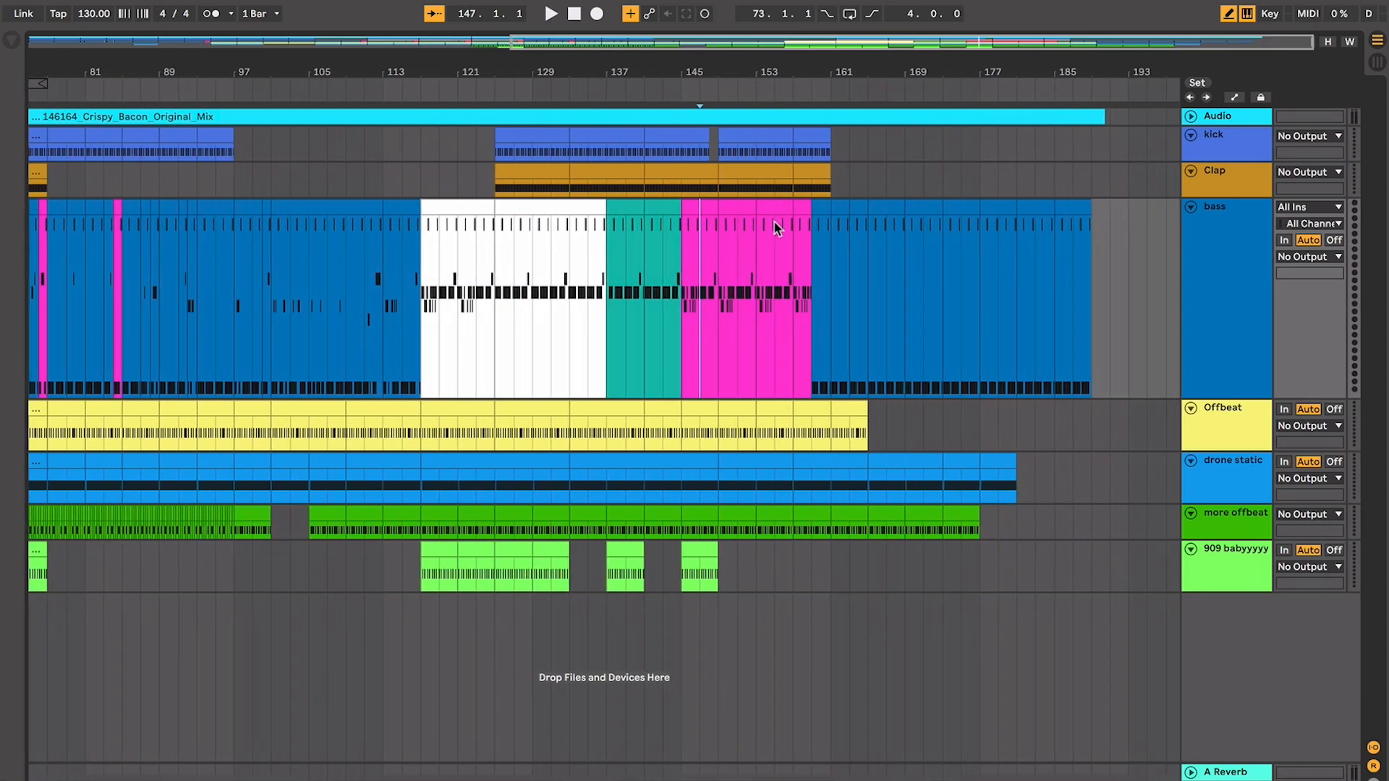
drag(813, 211, 825, 211)
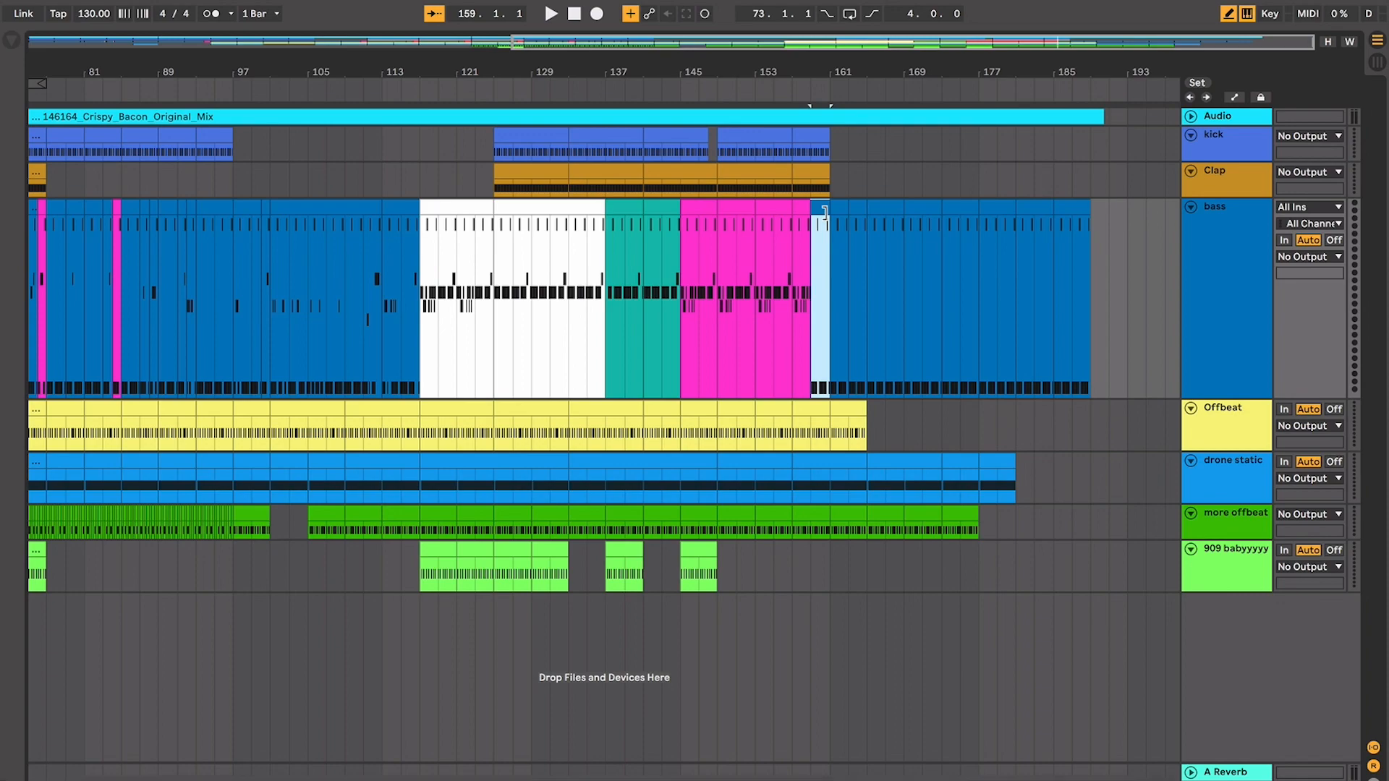
click(1191, 117)
click(1190, 118)
click(792, 248)
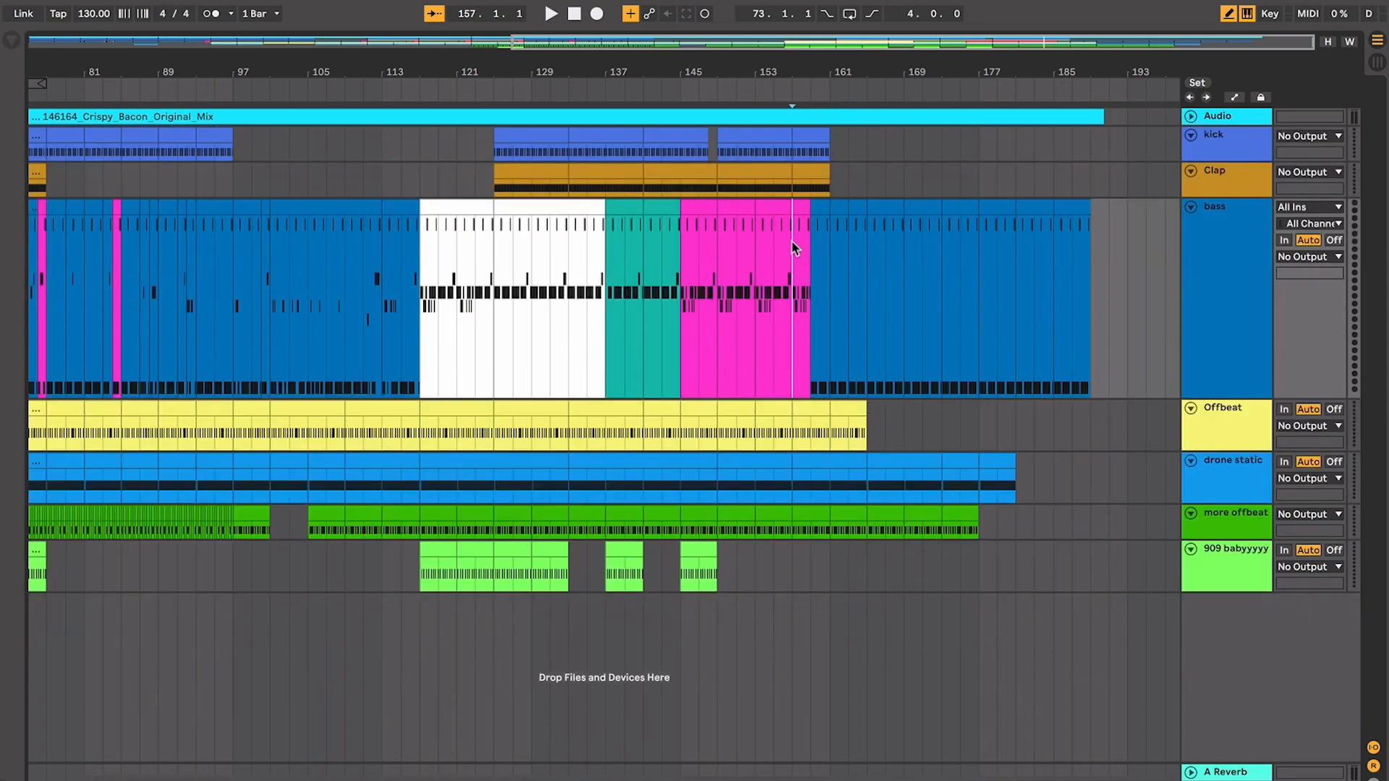
Examine the change from the pink to the blue bass section at bar 159 in close-up
scroll(792, 248, up, 5)
scroll(793, 248, right, 2)
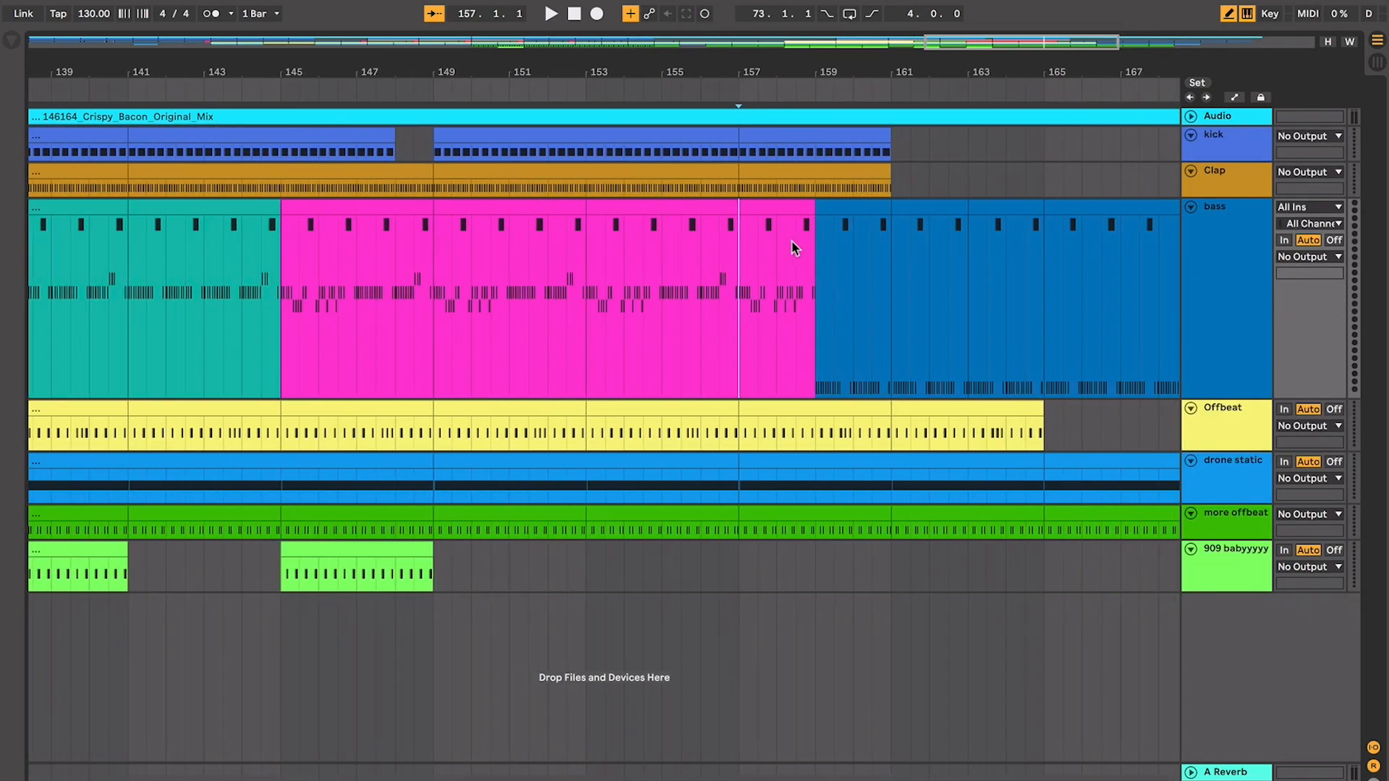
scroll(793, 249, right, 1)
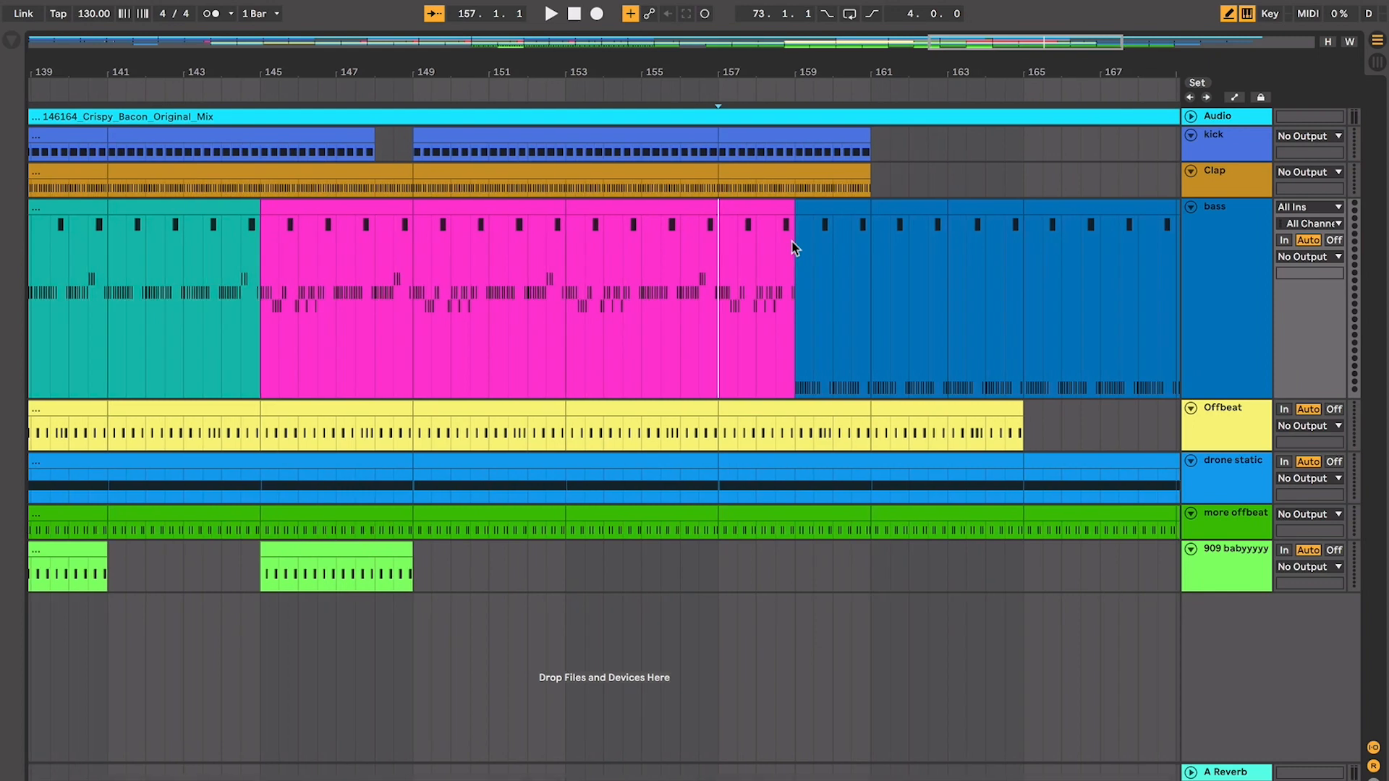
scroll(793, 248, right, 5)
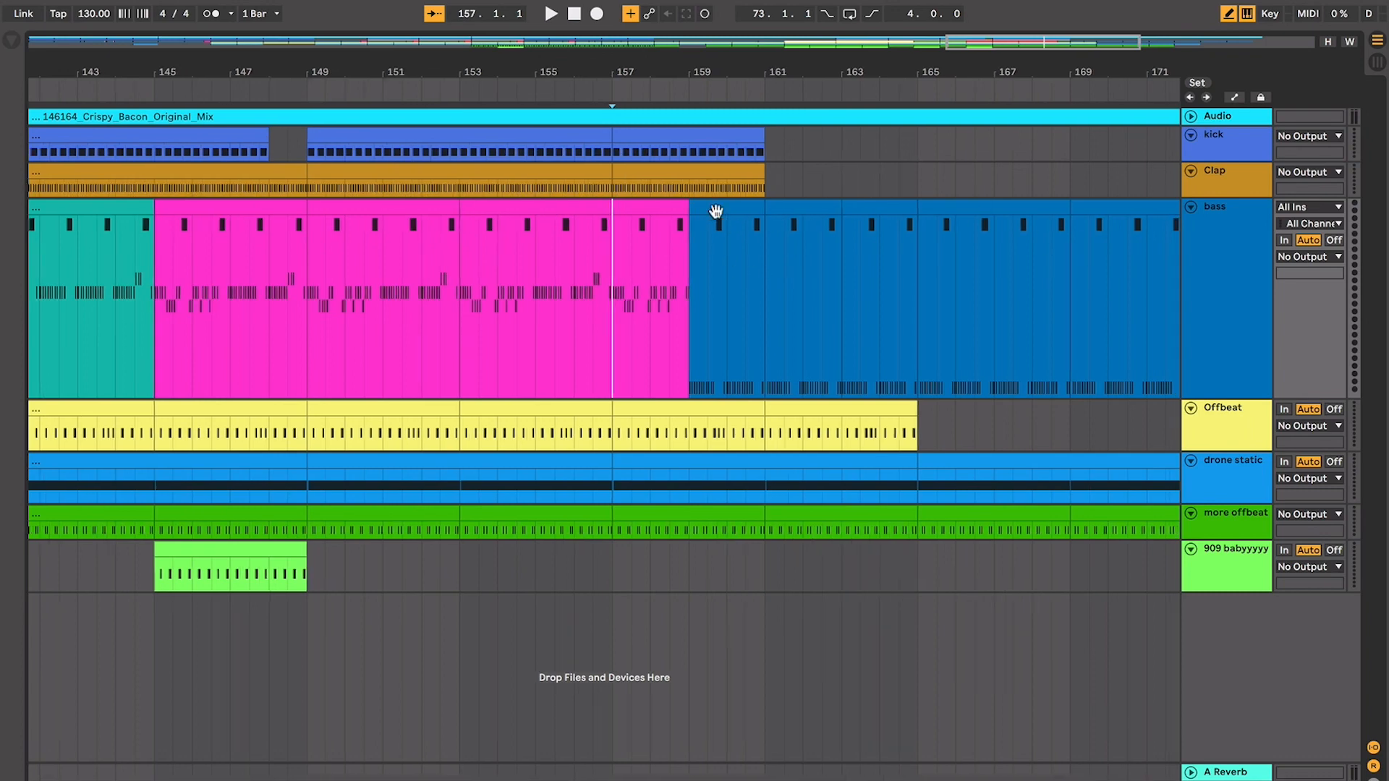
scroll(715, 211, right, 2)
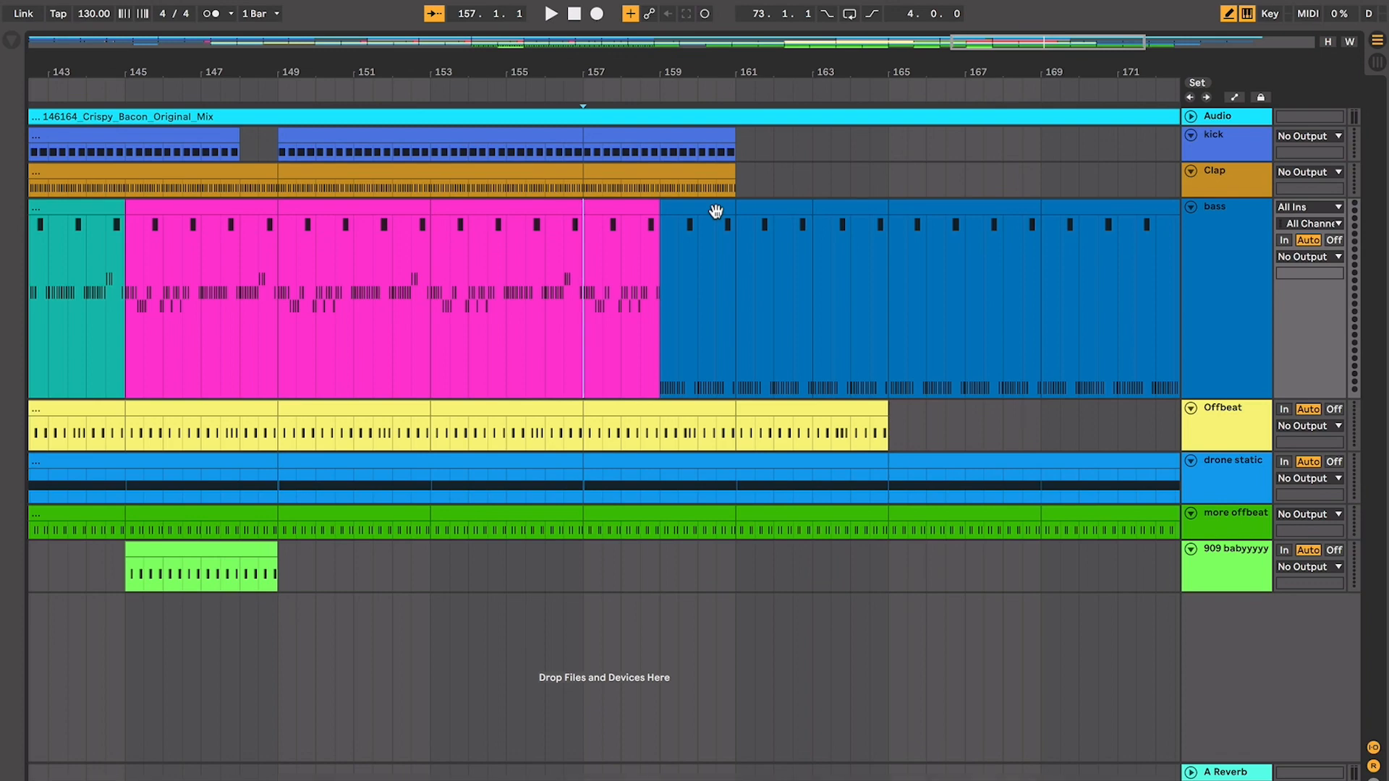
Play the outro from the blue bass clip at bar 159, unfold the Audio track, stop playback, and set the start at 186.1.1
click(715, 210)
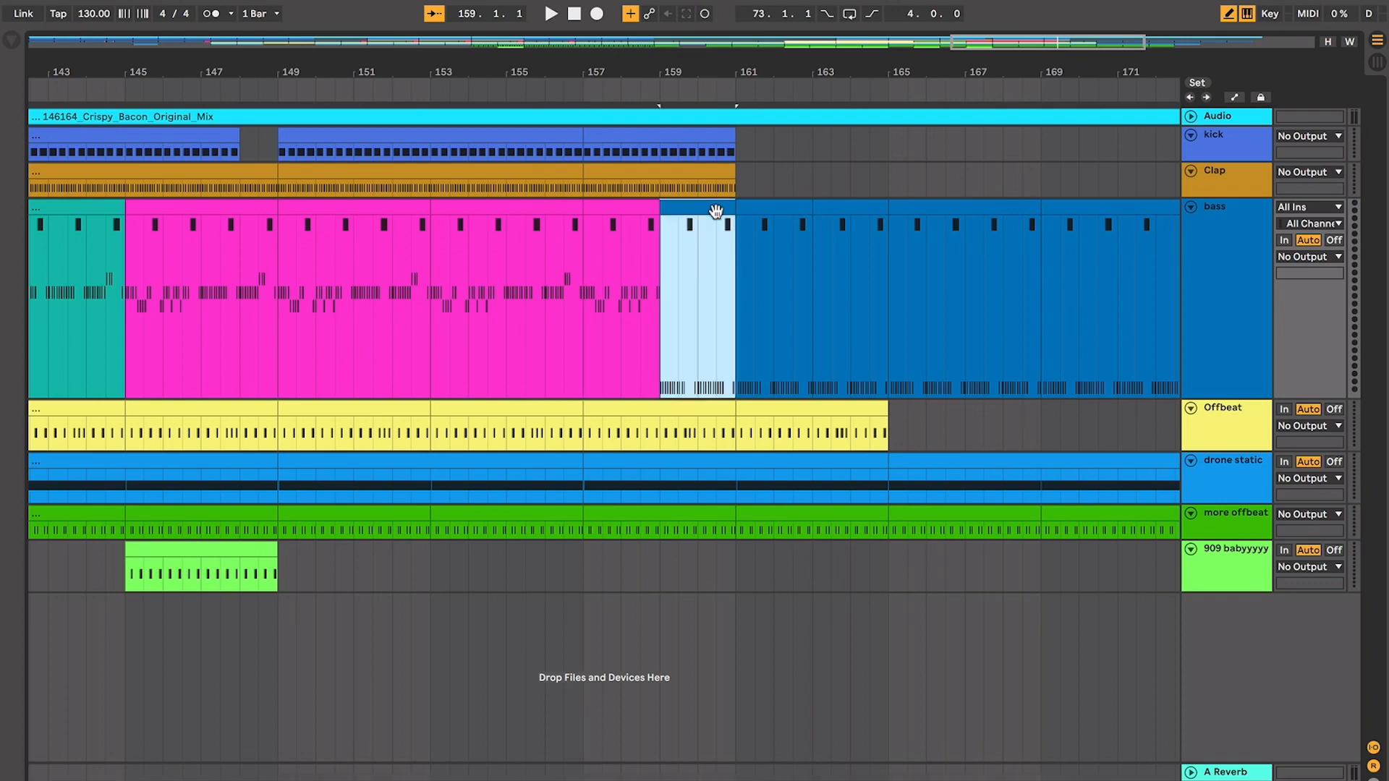
key(space)
scroll(715, 211, up, 10)
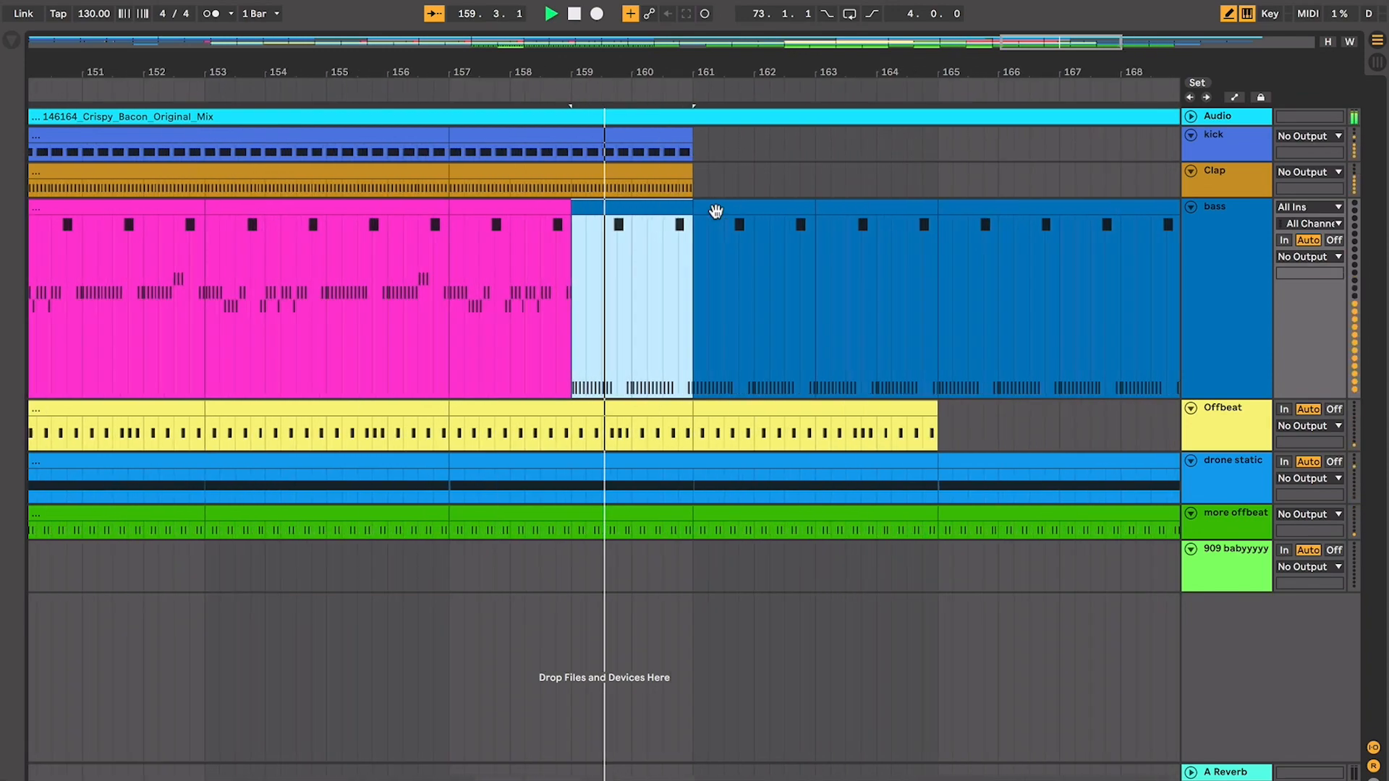
click(1191, 116)
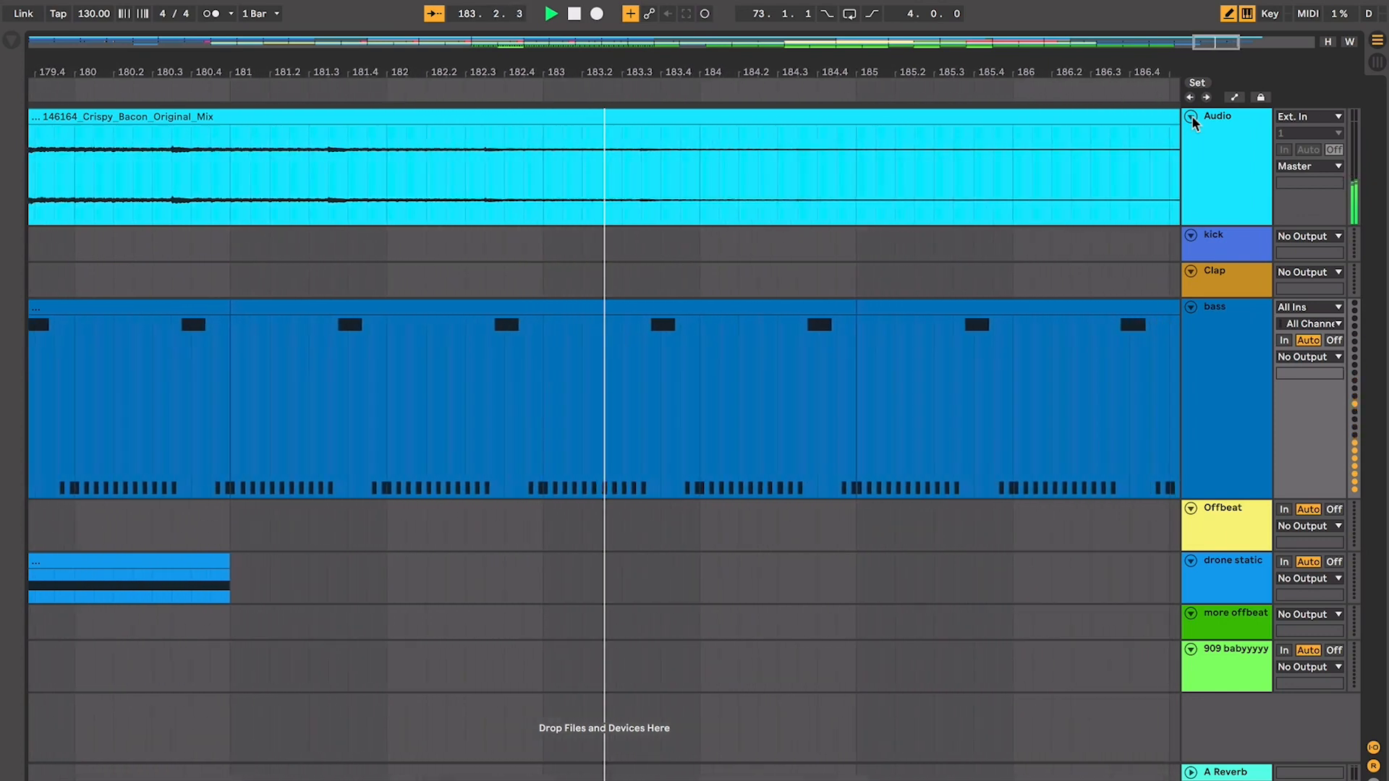
key(minus)
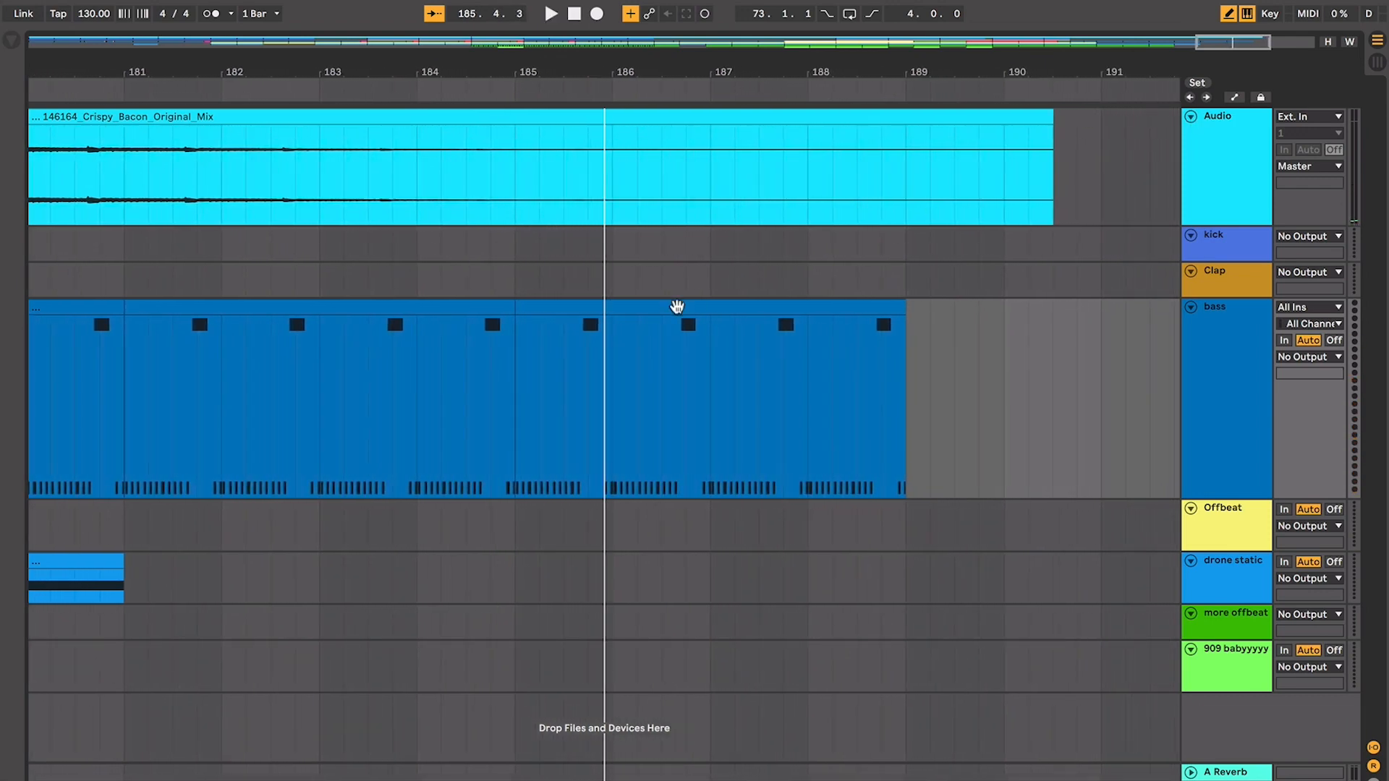
click(612, 368)
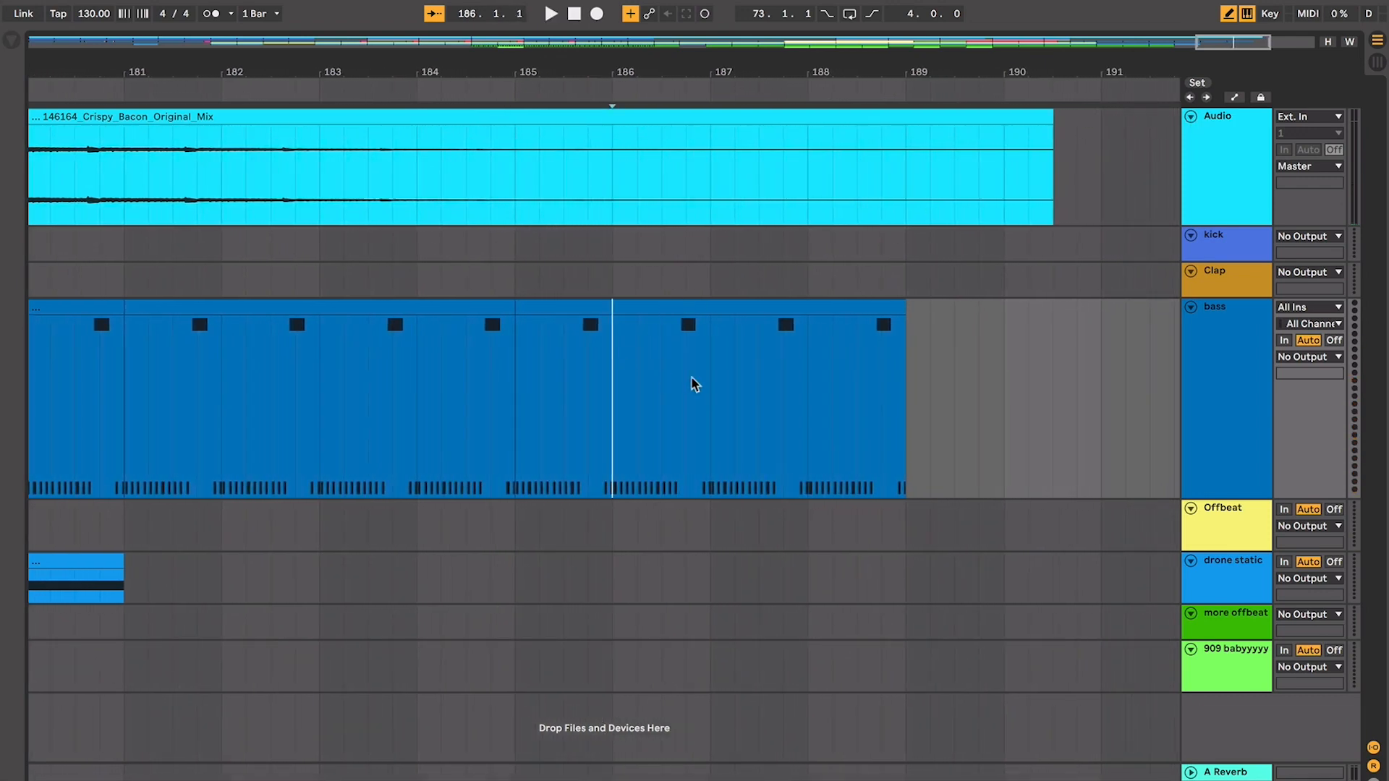